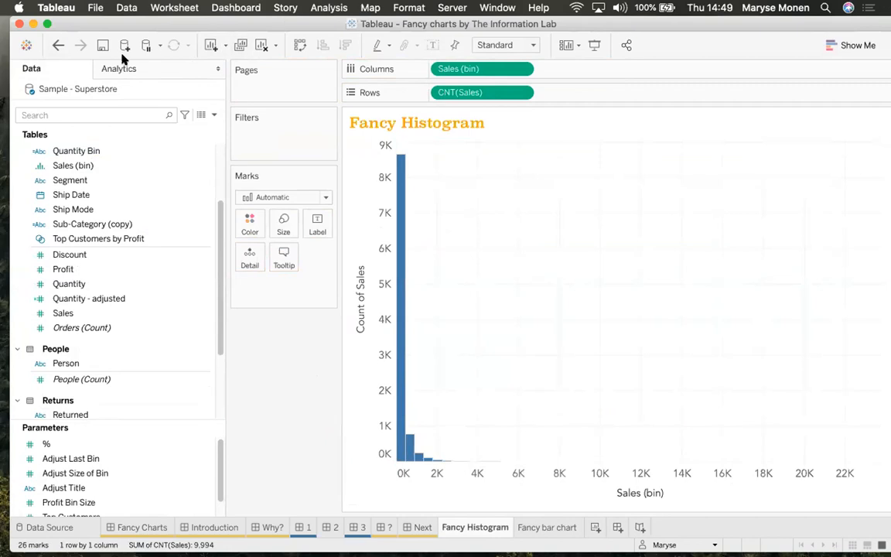
# Remove the Count of Sales histogram and its Sales (bin) fields from the Fancy Histogram sheet
pyautogui.click(262, 45)
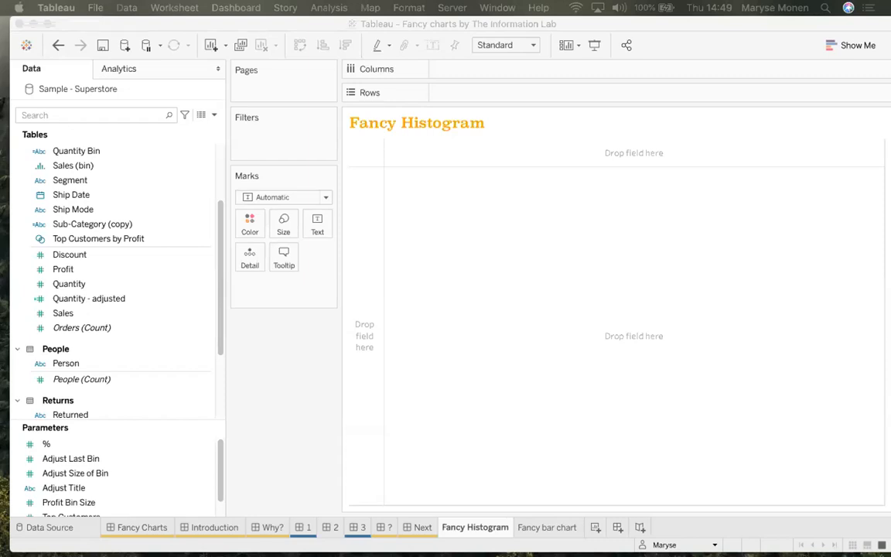
# Enlarge the Parameters list so all six parameters show at once
pyautogui.click(172, 421)
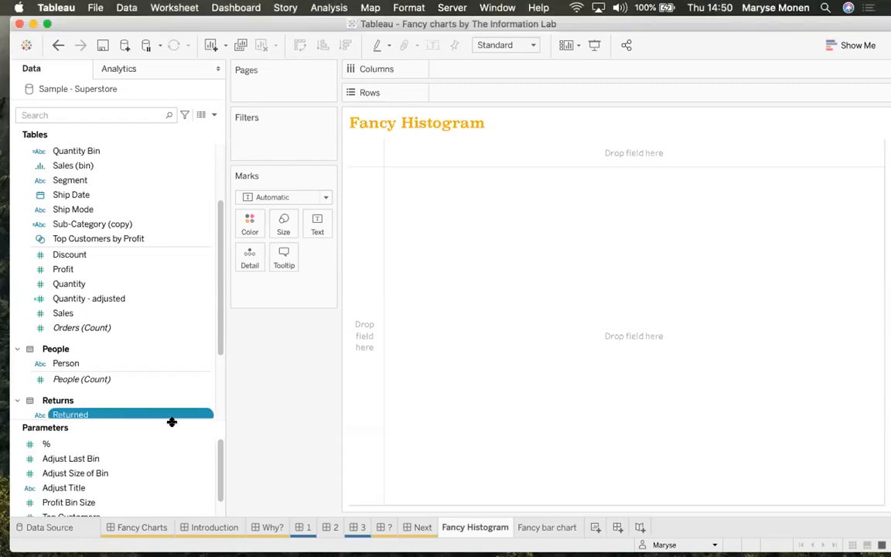
pyautogui.moveTo(174, 422); pyautogui.dragTo(172, 402)
pyautogui.click(128, 440)
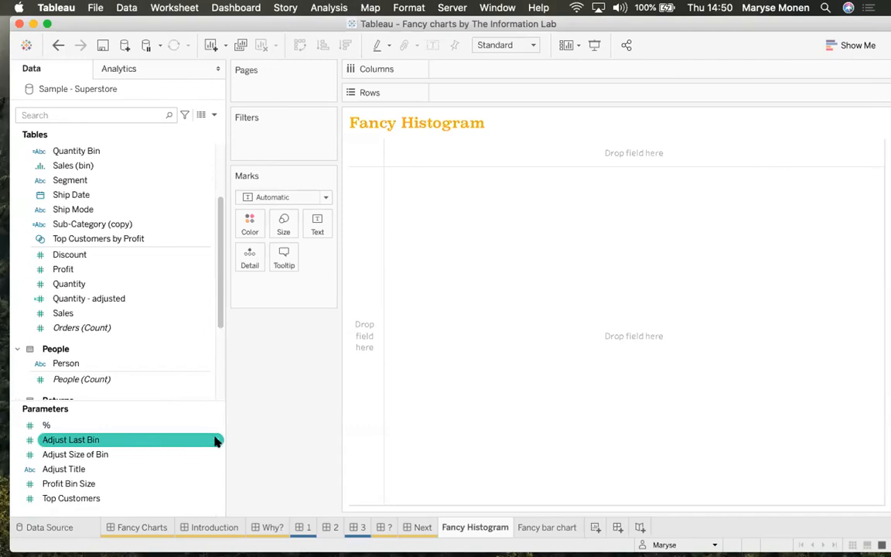
# Open Create Parameter from the Data pane menu, cancel it, and select Adjust Size of Bin
pyautogui.rightClick(100, 510)
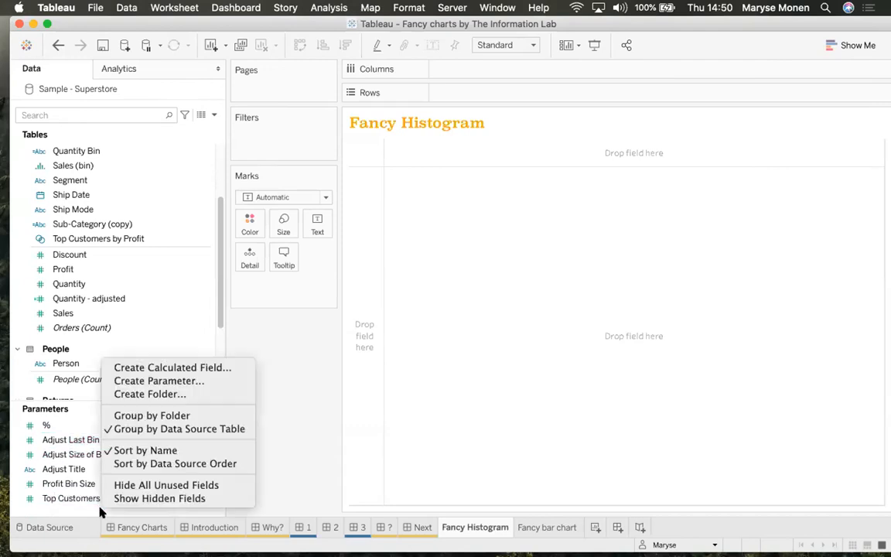
pyautogui.click(176, 380)
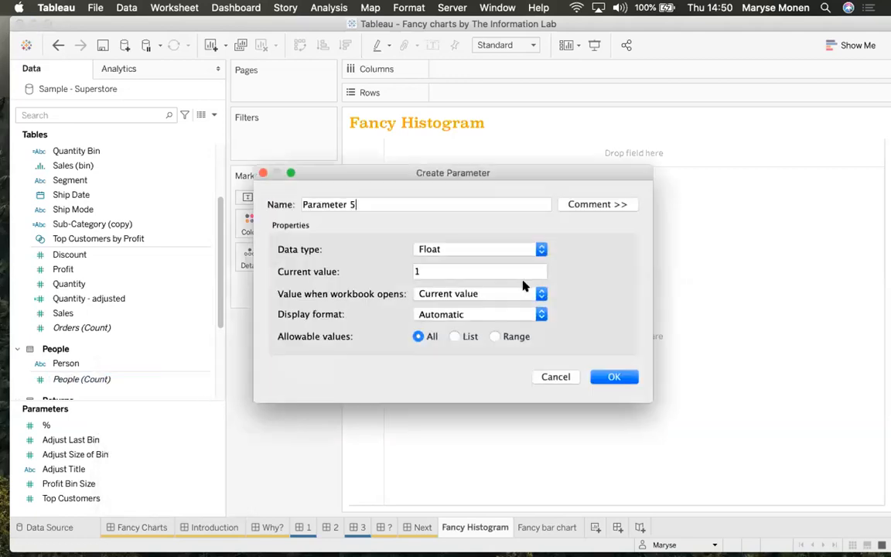
pyautogui.click(553, 377)
pyautogui.click(204, 441)
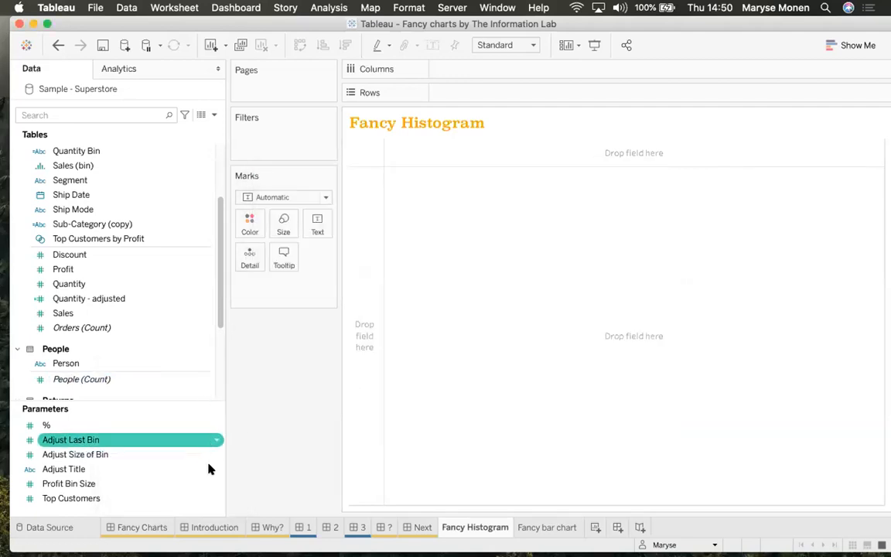
pyautogui.click(217, 455)
# Edit Adjust Size of Bin, keeping the Float data type and changing its current value from 2 to 1
pyautogui.rightClick(220, 455)
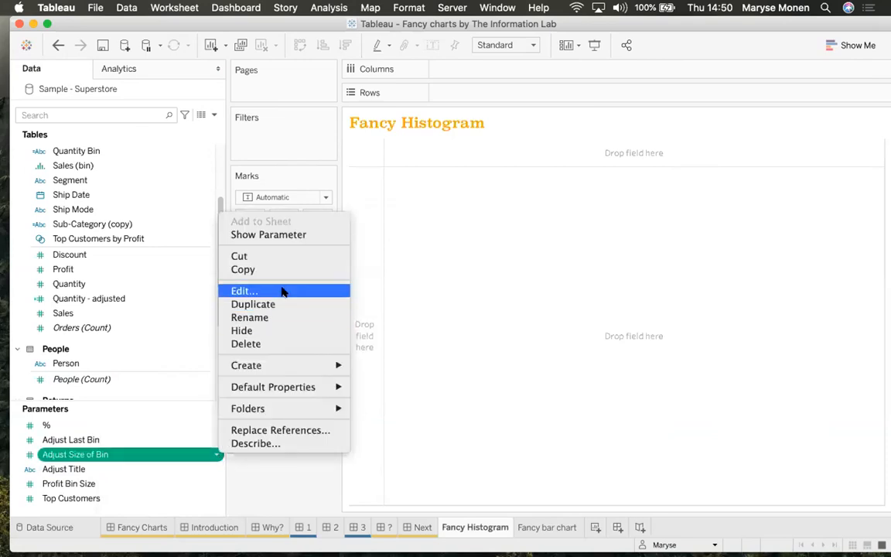
pyautogui.click(283, 292)
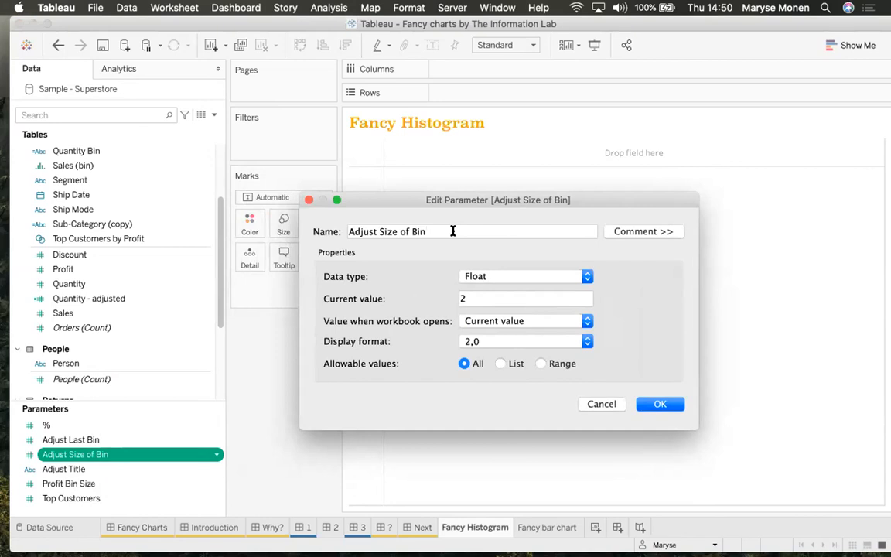
pyautogui.click(571, 277)
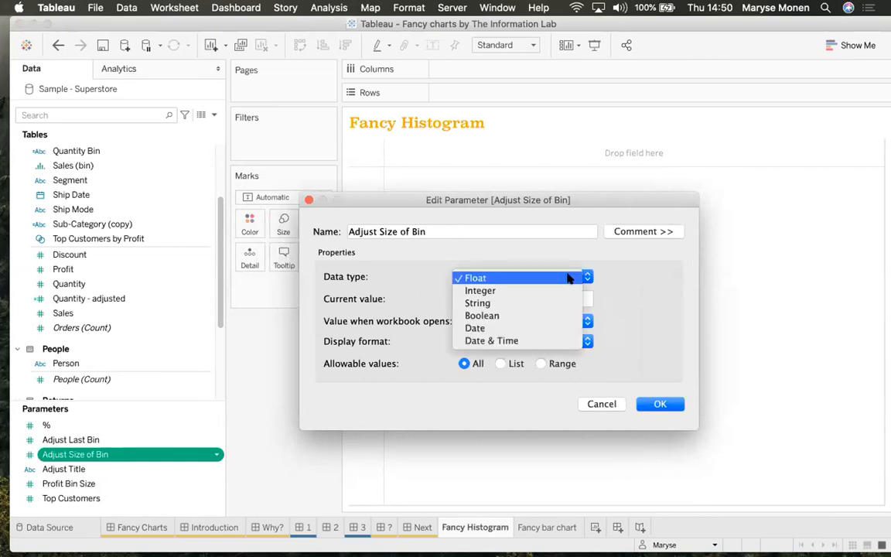
pyautogui.click(570, 278)
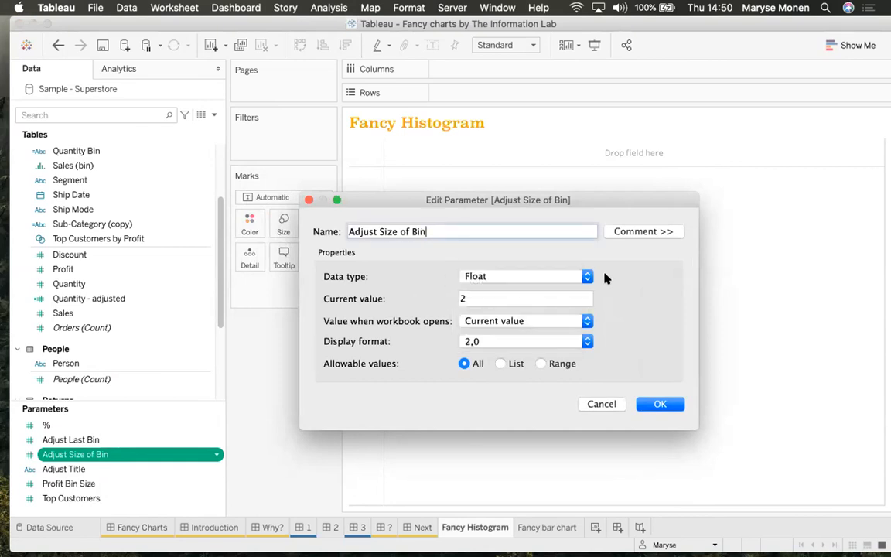
pyautogui.click(496, 279)
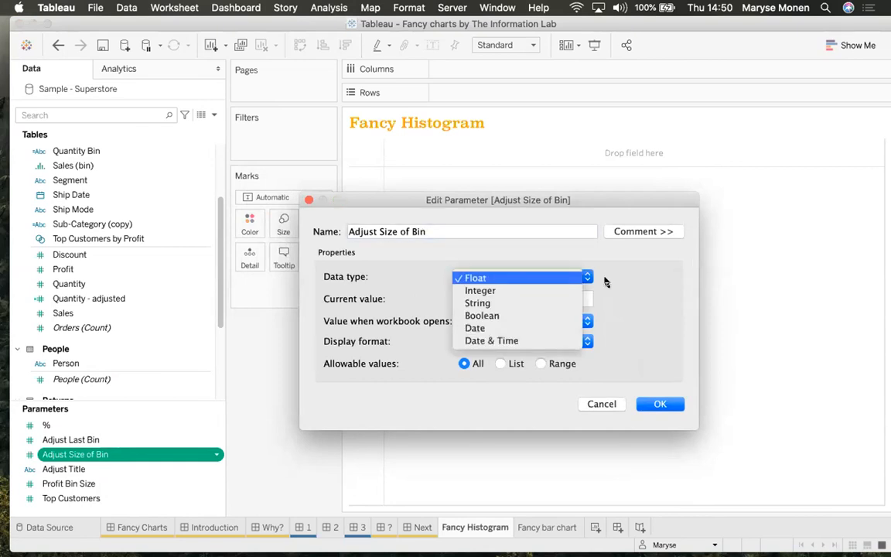
pyautogui.click(619, 285)
pyautogui.moveTo(473, 298); pyautogui.dragTo(452, 298)
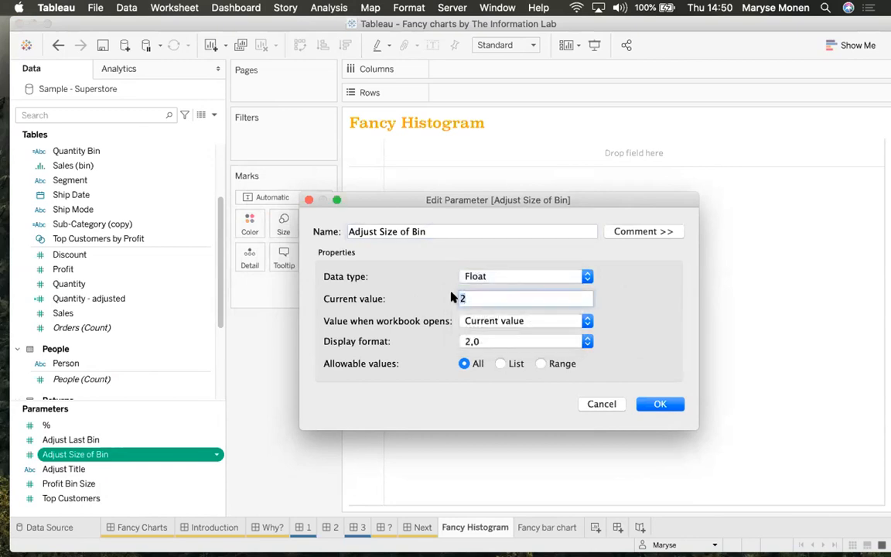
pyautogui.write('1')
# Apply the bin size of 1, then open Adjust Last Bin's settings showing Float with value 10
pyautogui.click(660, 404)
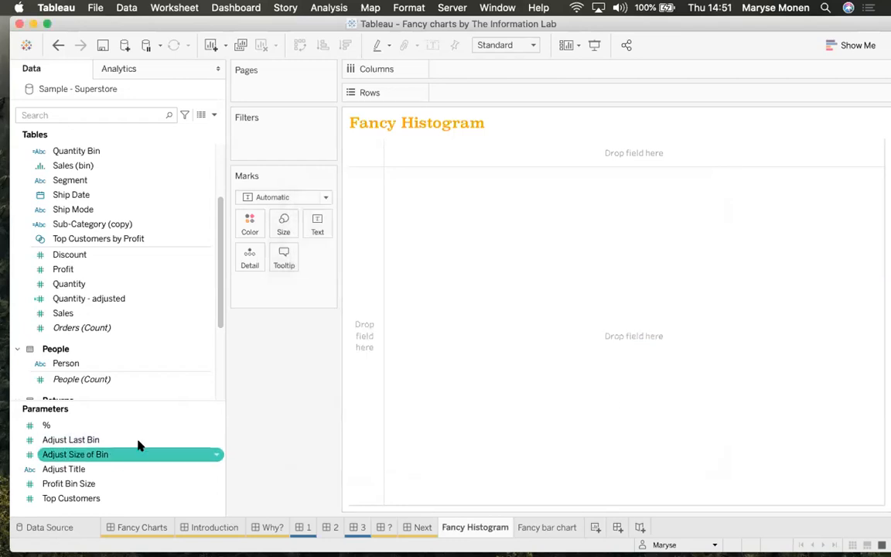
pyautogui.click(217, 440)
pyautogui.click(217, 440)
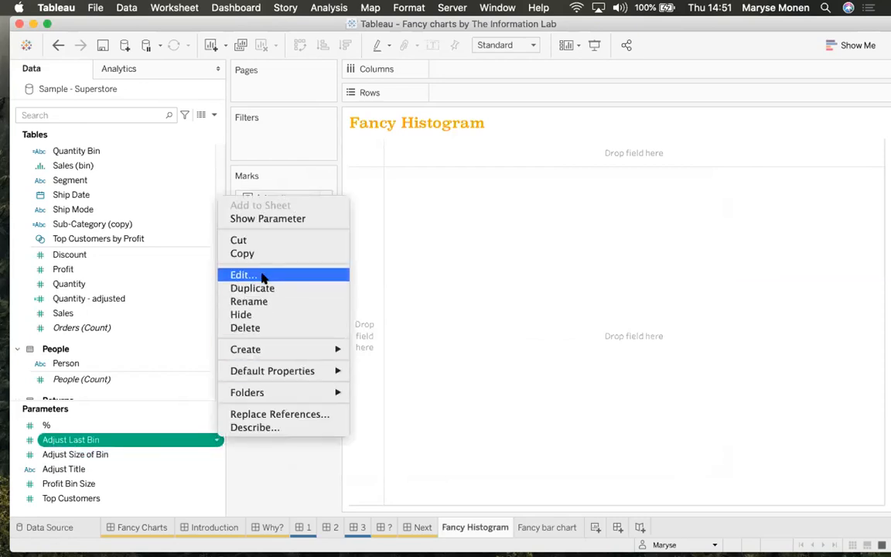
pyautogui.click(235, 277)
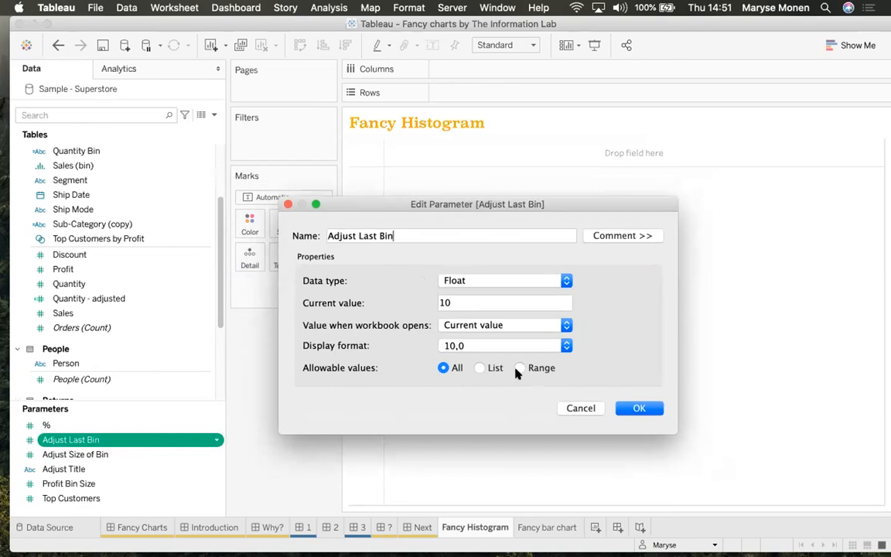
pyautogui.click(465, 303)
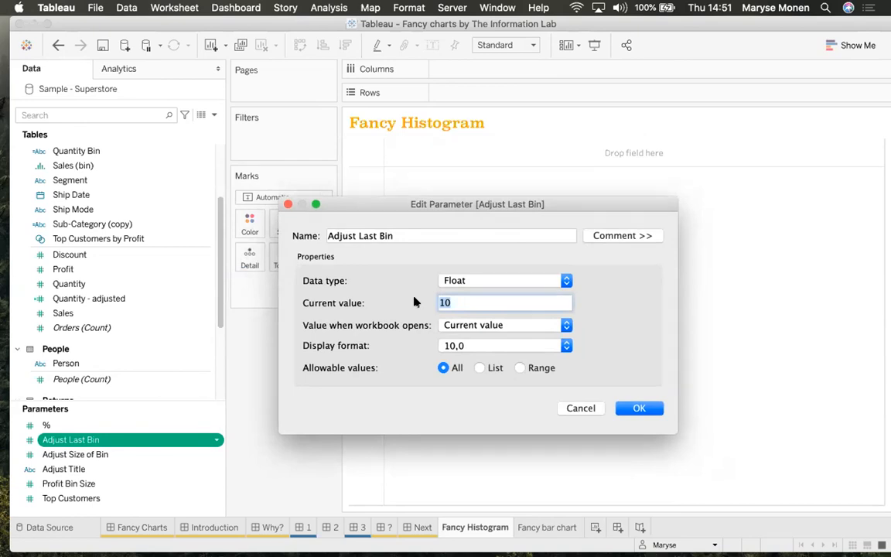
pyautogui.click(427, 234)
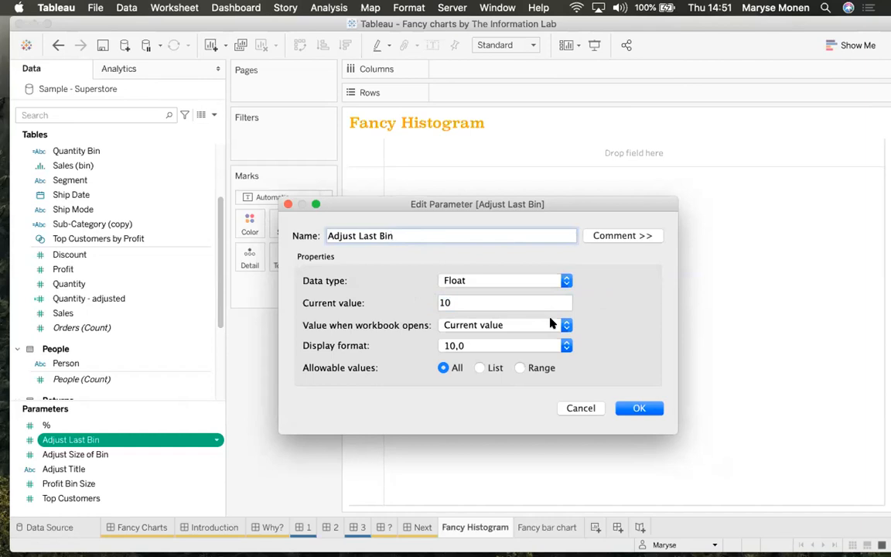
# Close Adjust Last Bin unchanged and open the Adjust Title parameter's settings
pyautogui.click(637, 409)
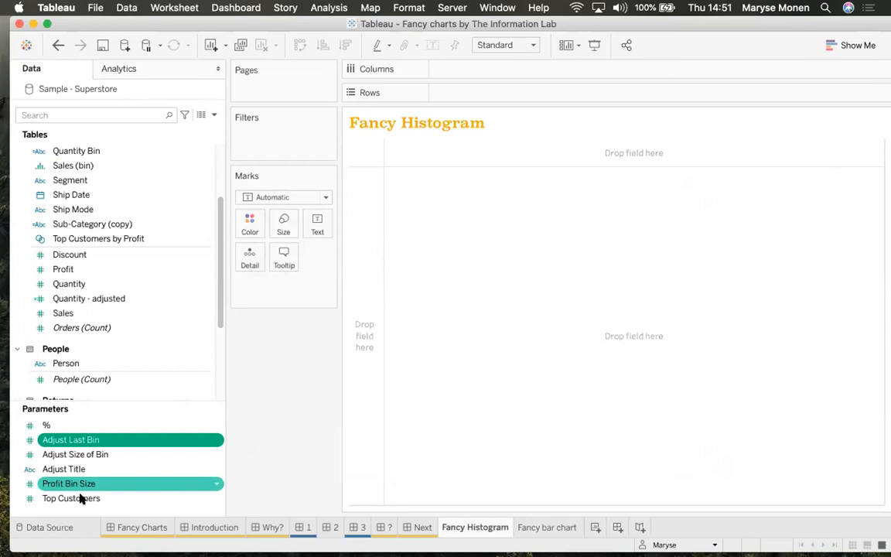
pyautogui.click(216, 469)
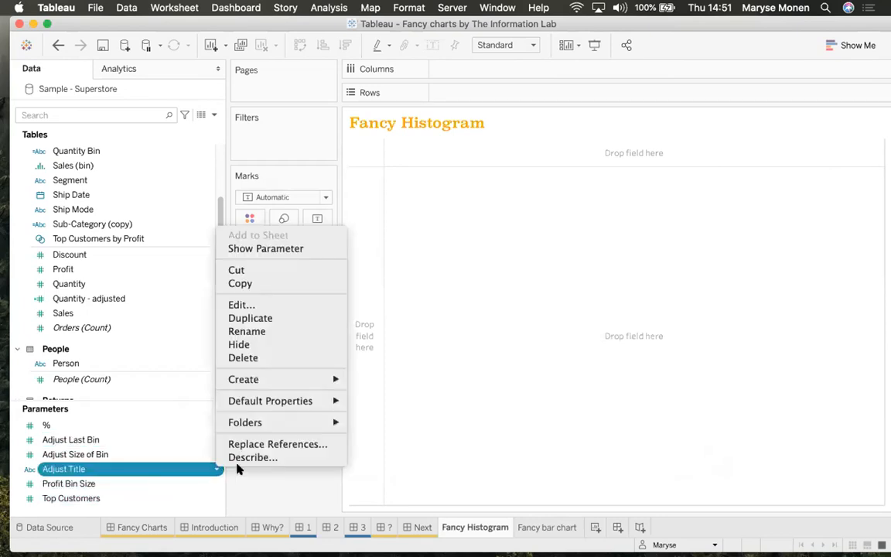
pyautogui.click(281, 305)
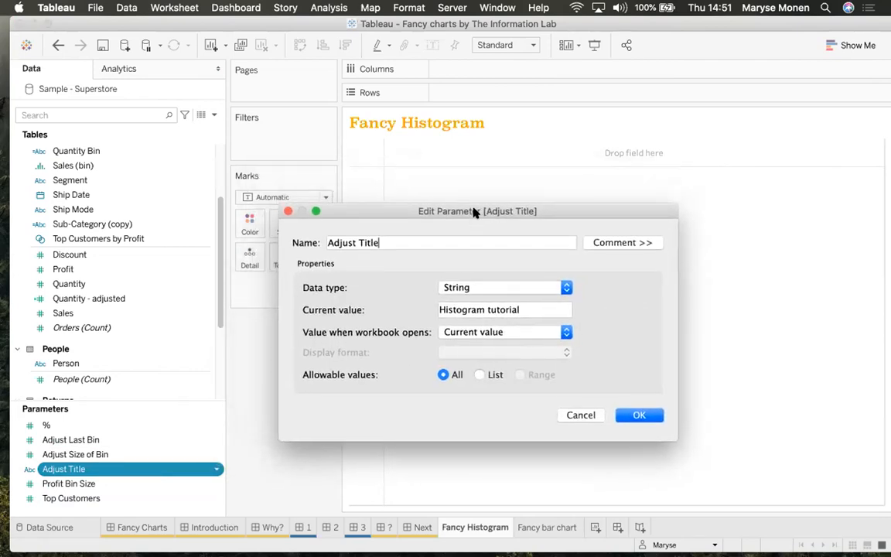
# Review Adjust Title's String type and 'Histogram tutorial' value, then cancel without changes
pyautogui.moveTo(377, 246); pyautogui.dragTo(312, 234)
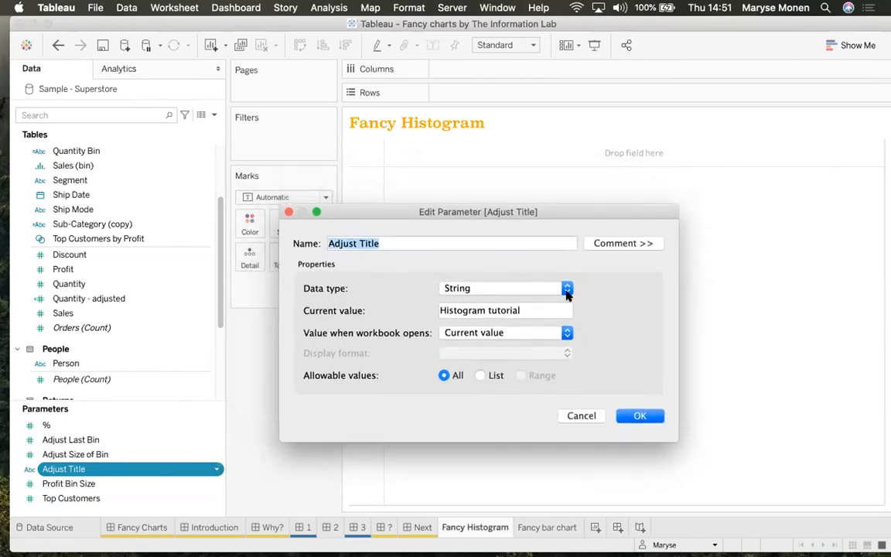
pyautogui.click(456, 287)
pyautogui.click(579, 302)
pyautogui.moveTo(534, 310); pyautogui.dragTo(387, 302)
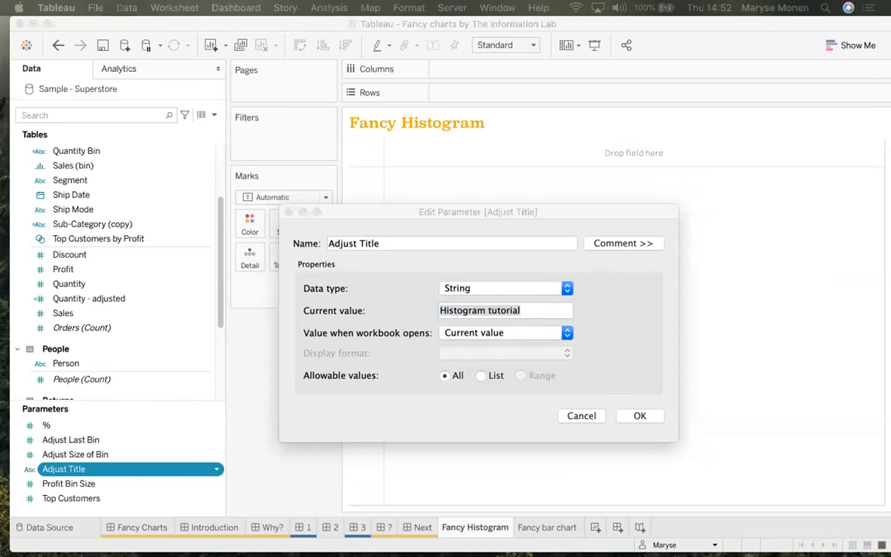
pyautogui.click(605, 404)
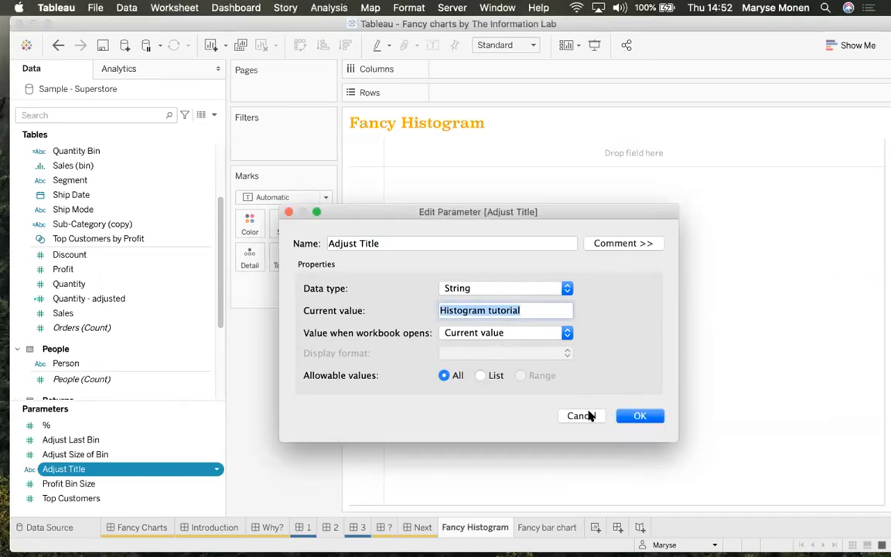
pyautogui.click(588, 418)
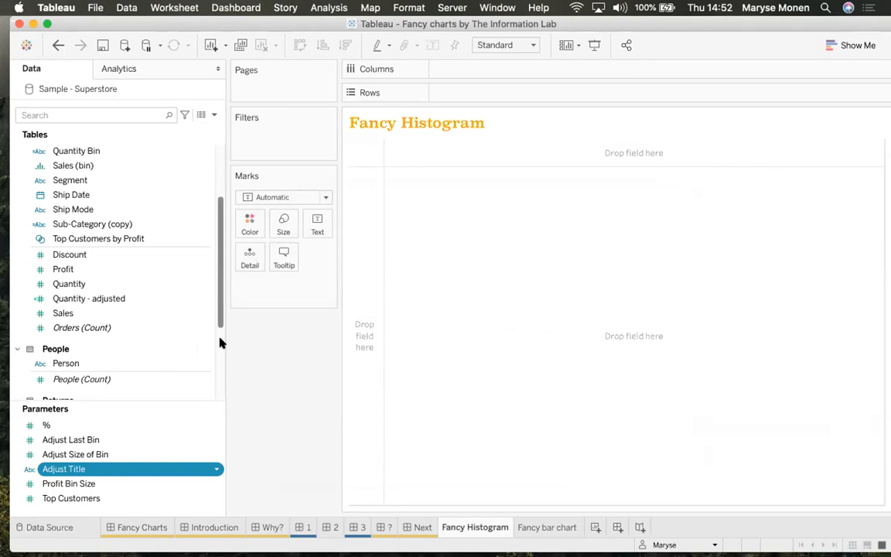
# Open the Quantity Bin calculation, hide the function list, and widen the editor to show the full formula
pyautogui.rightClick(203, 152)
pyautogui.click(158, 154)
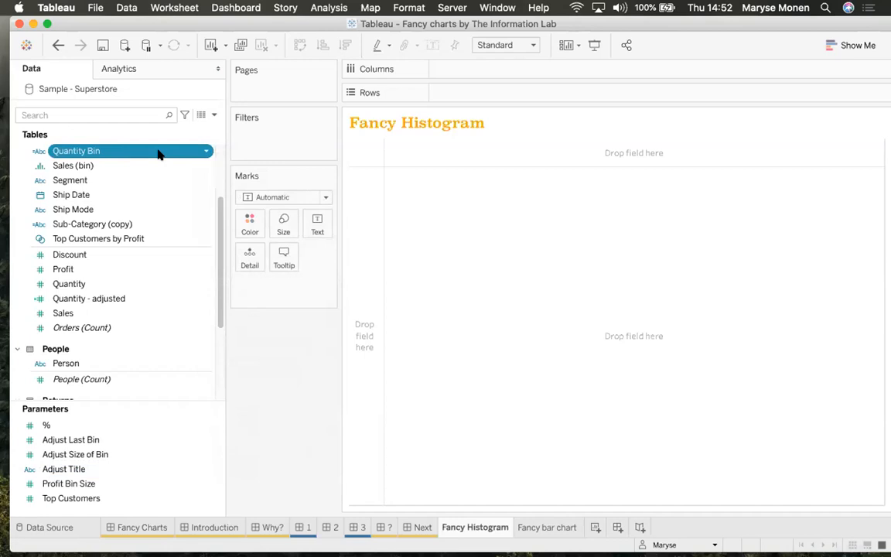
pyautogui.rightClick(205, 150)
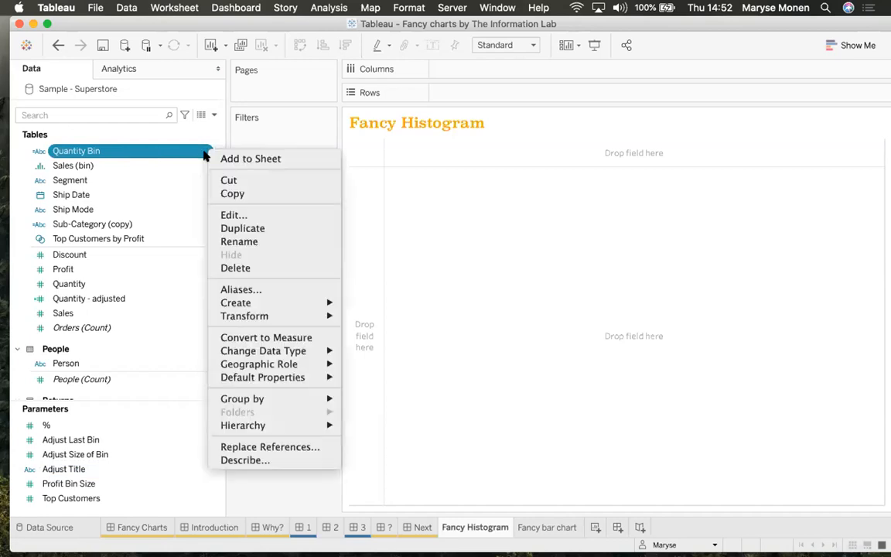
pyautogui.click(233, 215)
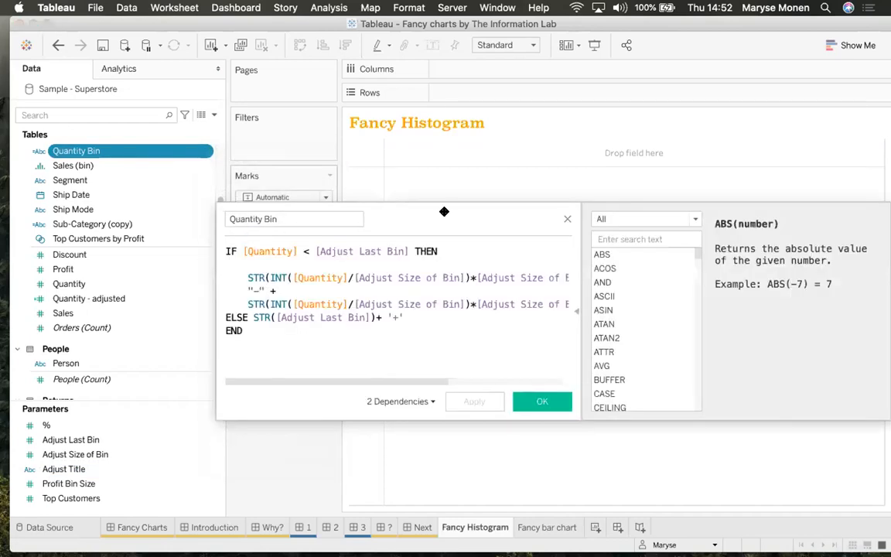
pyautogui.moveTo(446, 209); pyautogui.dragTo(268, 133)
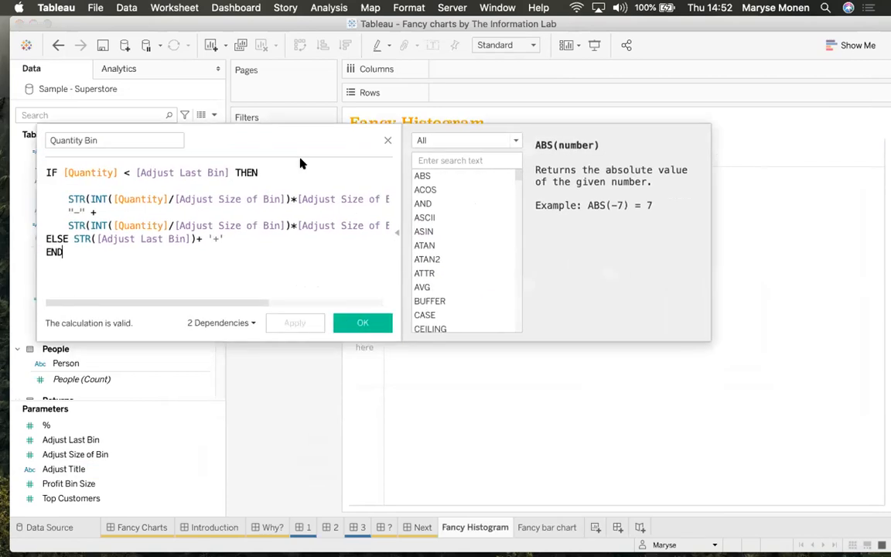
pyautogui.click(398, 232)
pyautogui.moveTo(396, 235); pyautogui.dragTo(651, 233)
pyautogui.moveTo(368, 136); pyautogui.dragTo(505, 179)
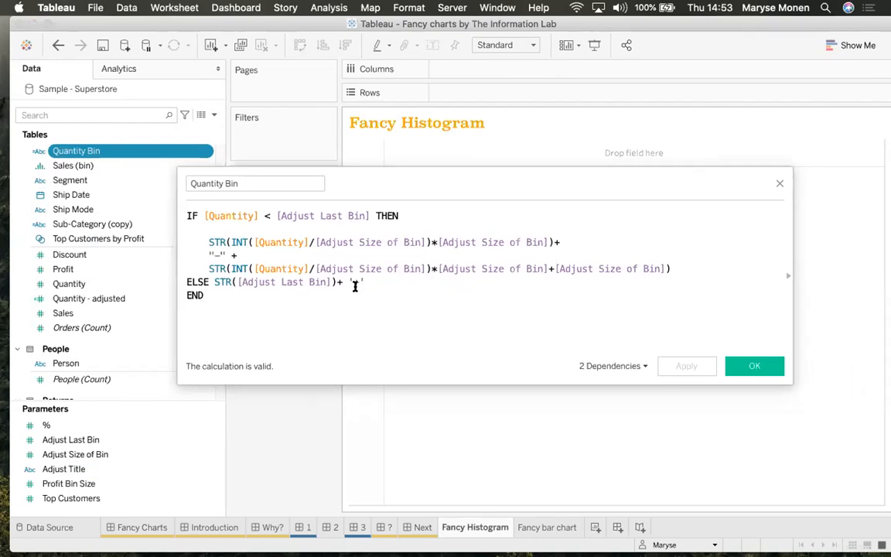
# Review the Quantity Bin formula's 'lower-upper' range labels and close the editor with OK
pyautogui.moveTo(289, 303); pyautogui.dragTo(164, 195)
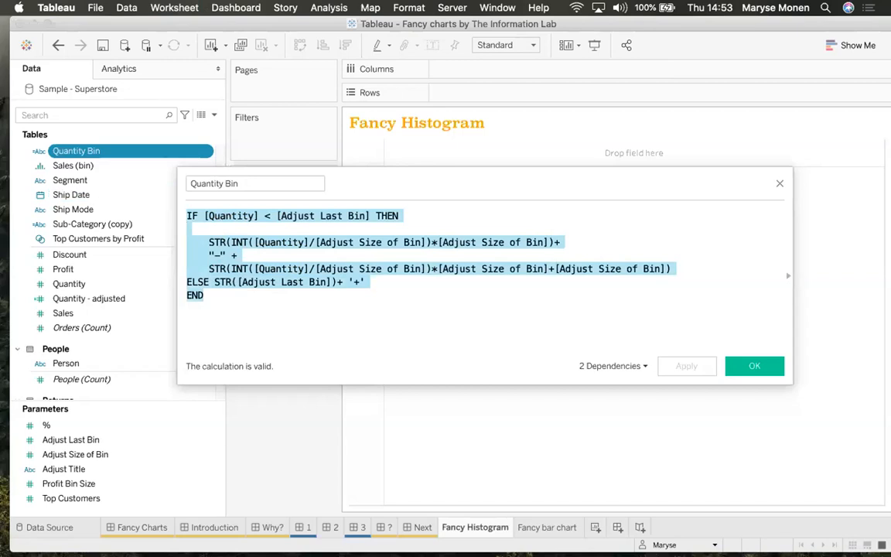
pyautogui.click(325, 324)
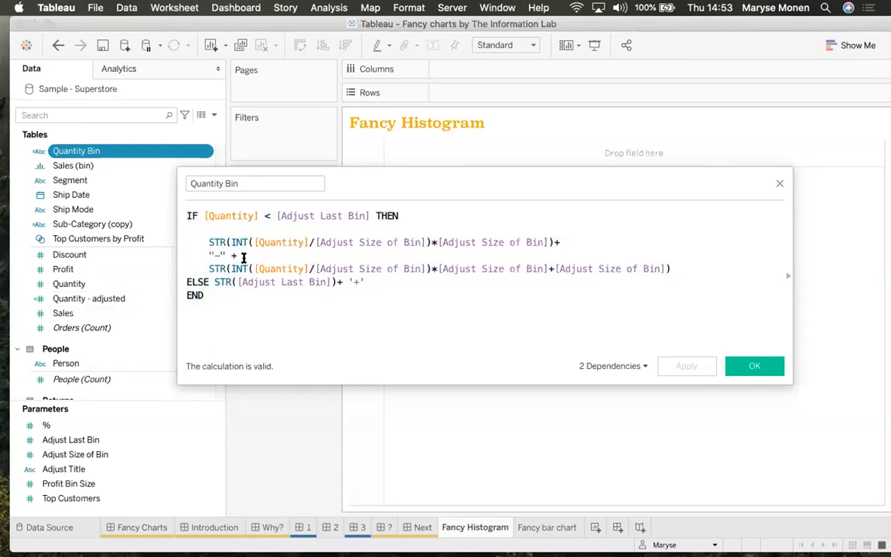
pyautogui.moveTo(207, 255); pyautogui.dragTo(220, 255)
pyautogui.click(215, 241)
pyautogui.click(4, 411)
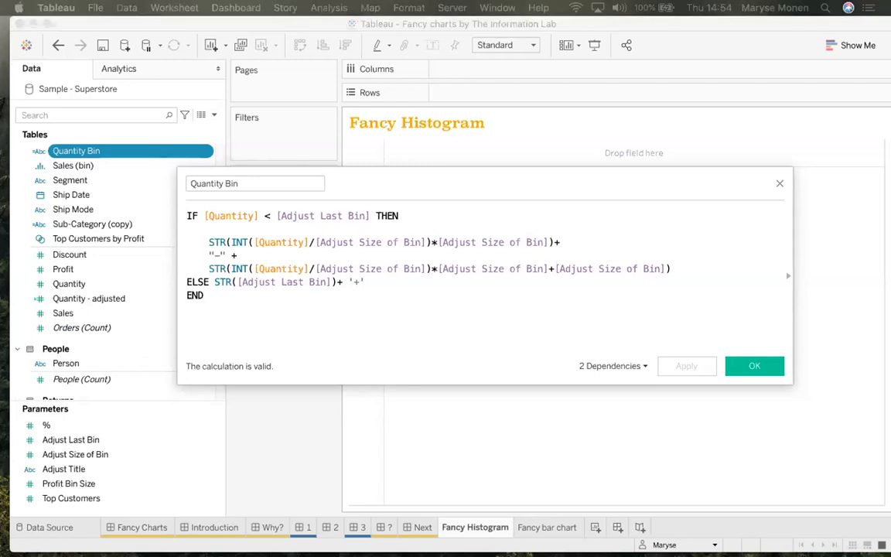
pyautogui.click(747, 369)
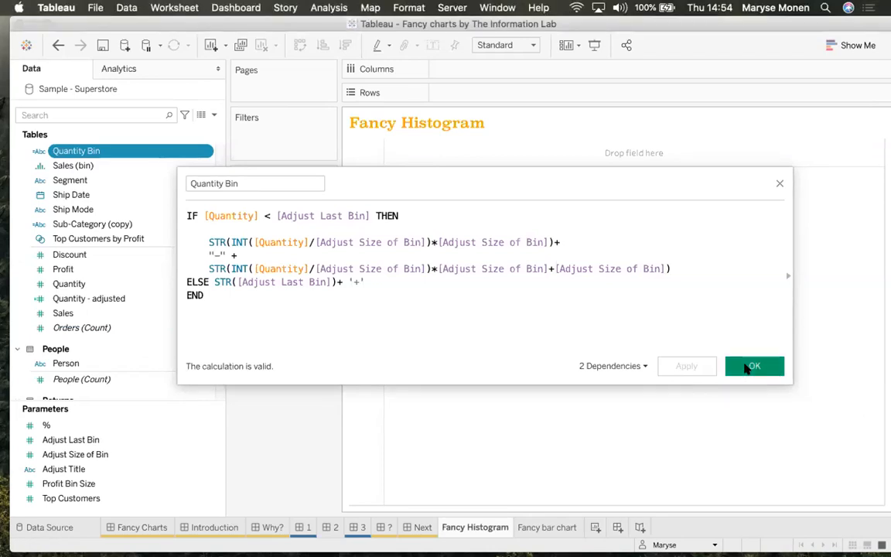
pyautogui.click(747, 369)
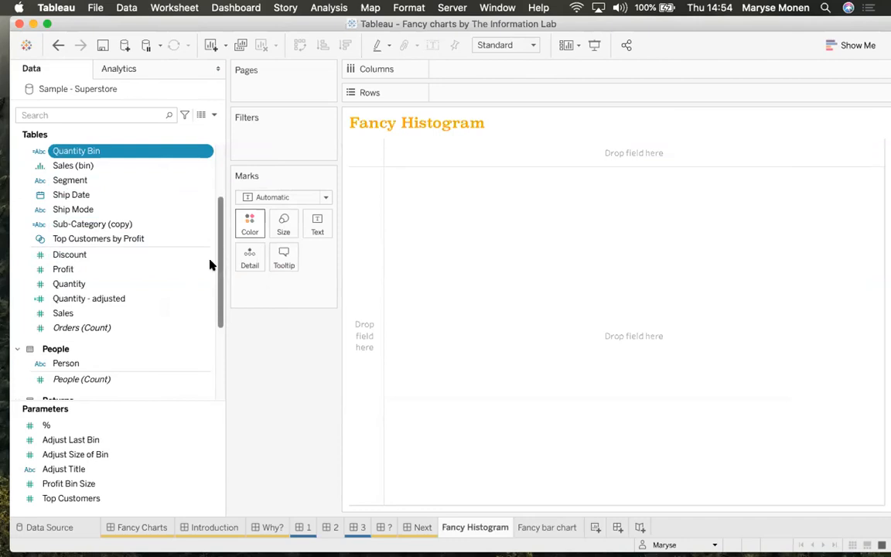
# Open the Quantity - adjusted calculation and copy its IF/THEN formula line
pyautogui.rightClick(207, 299)
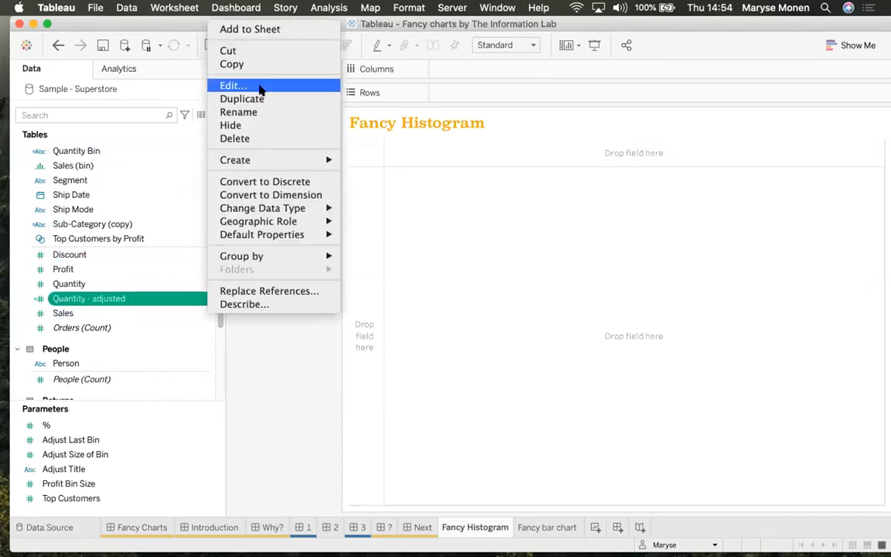
pyautogui.click(260, 87)
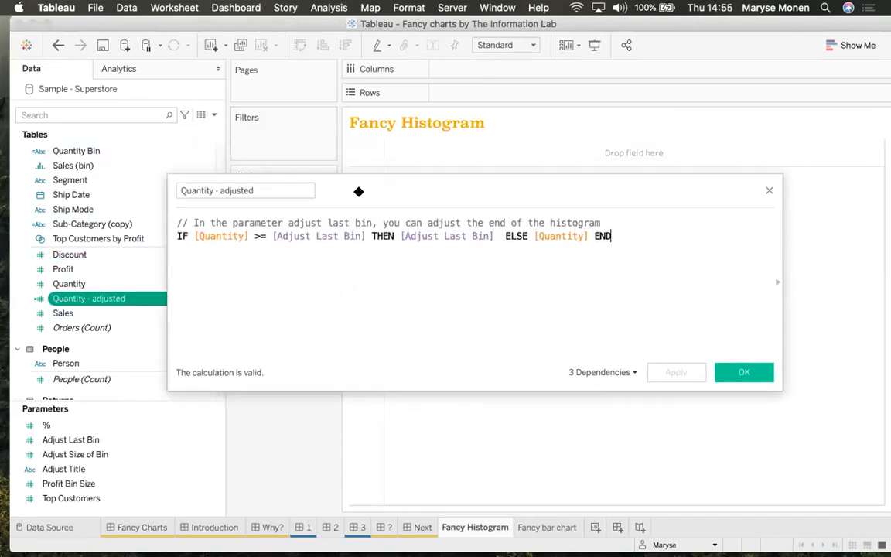
pyautogui.moveTo(358, 191); pyautogui.dragTo(334, 201)
pyautogui.moveTo(637, 279); pyautogui.dragTo(154, 245)
pyautogui.rightClick(157, 245)
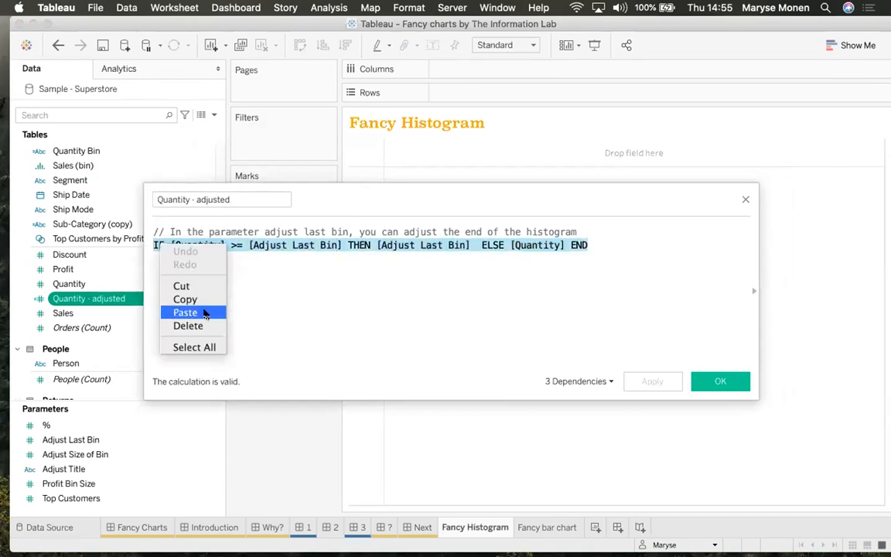
pyautogui.click(185, 300)
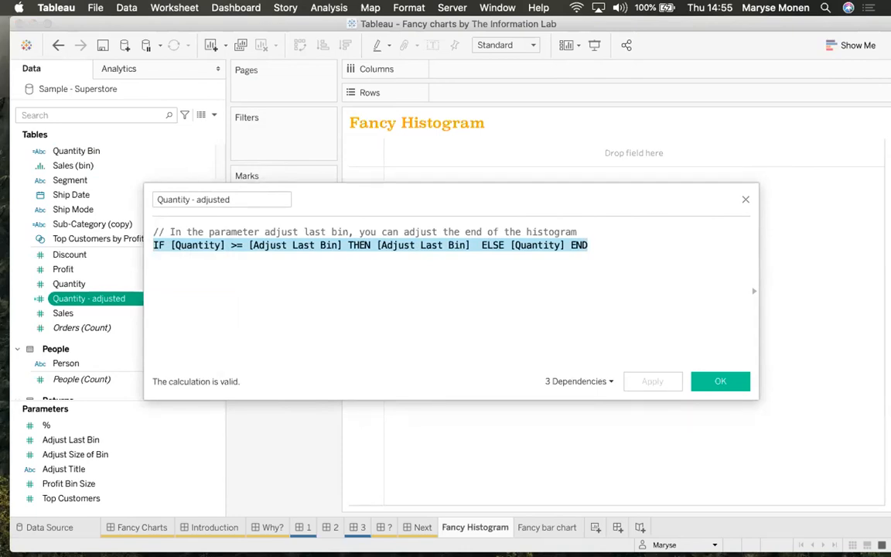
# Close the Quantity - adjusted editor, reopen it to review the formula, and close it again
pyautogui.click(746, 201)
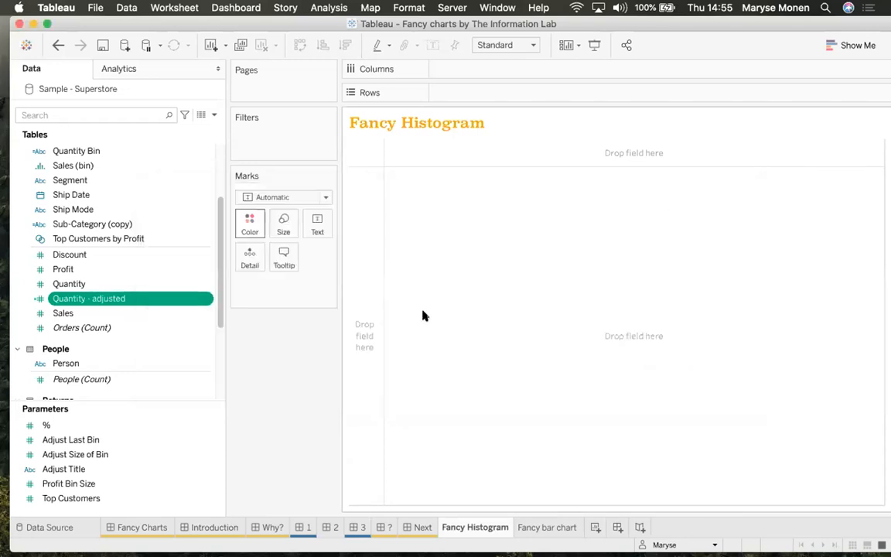
pyautogui.rightClick(207, 298)
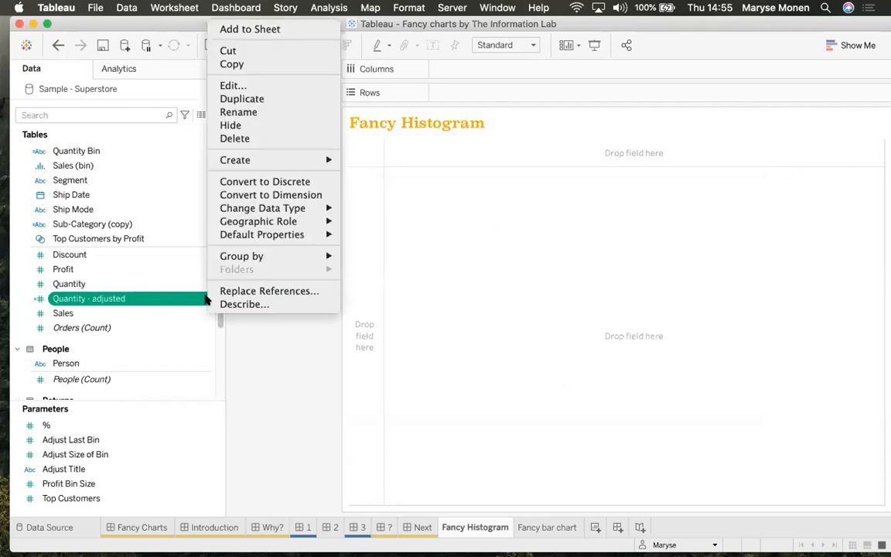
pyautogui.click(237, 84)
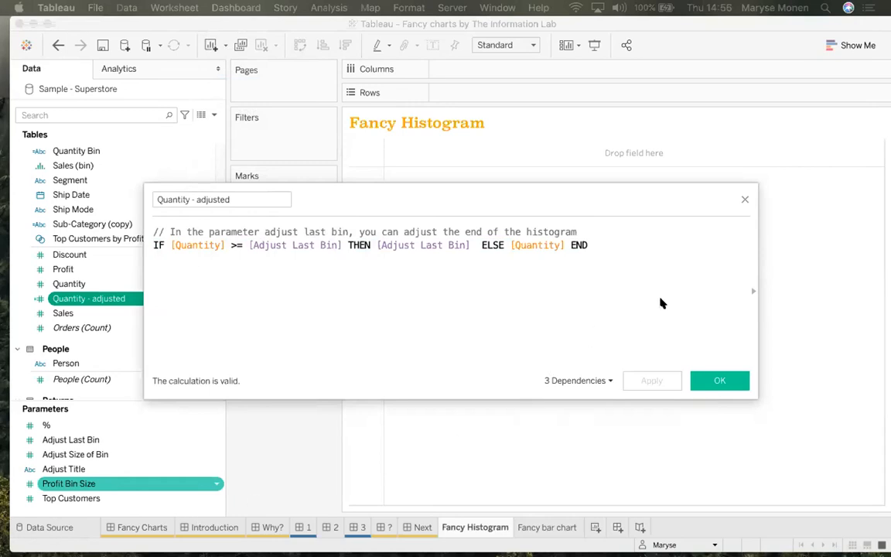
pyautogui.click(746, 200)
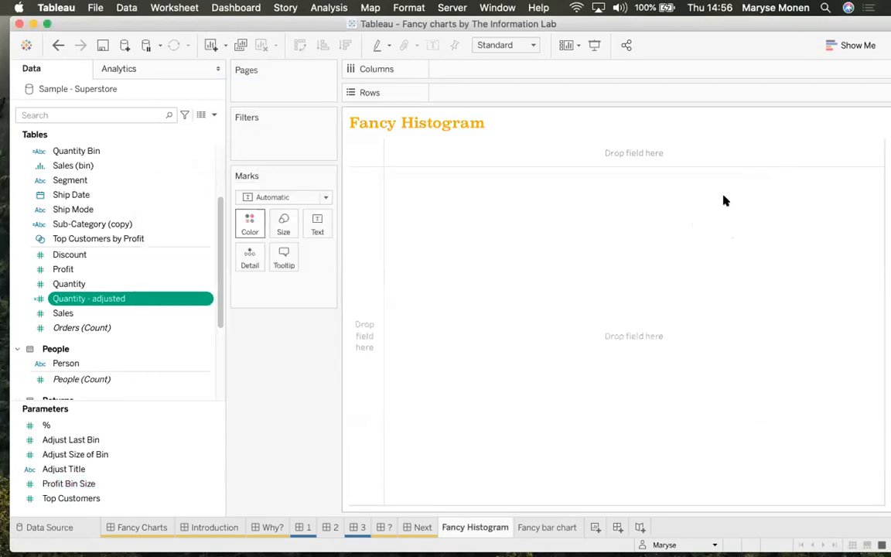
# Put Quantity - adjusted on Rows and make it a histogram via Show Me, binned 1 to 11
pyautogui.moveTo(81, 298)
pyautogui.mouseDown()
pyautogui.moveTo(233, 289)
pyautogui.moveTo(413, 111)
pyautogui.moveTo(447, 93)
pyautogui.mouseUp()
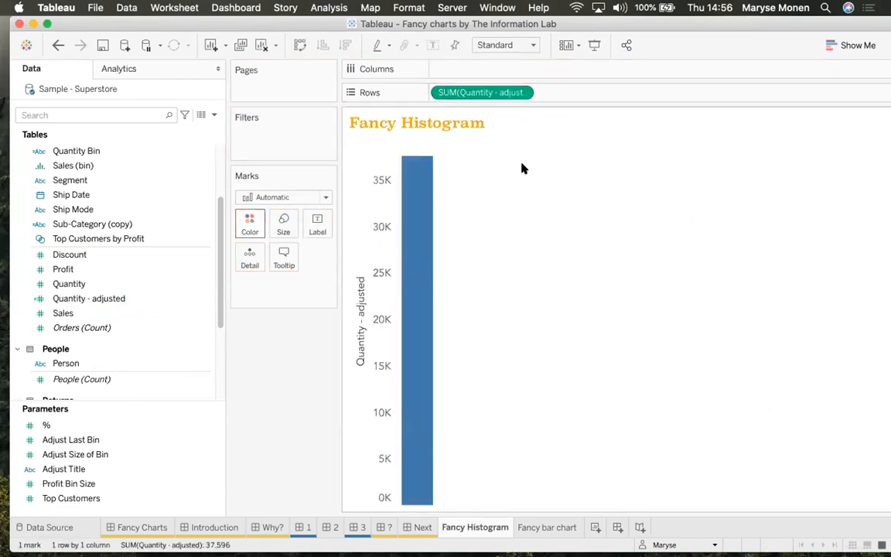
pyautogui.click(857, 45)
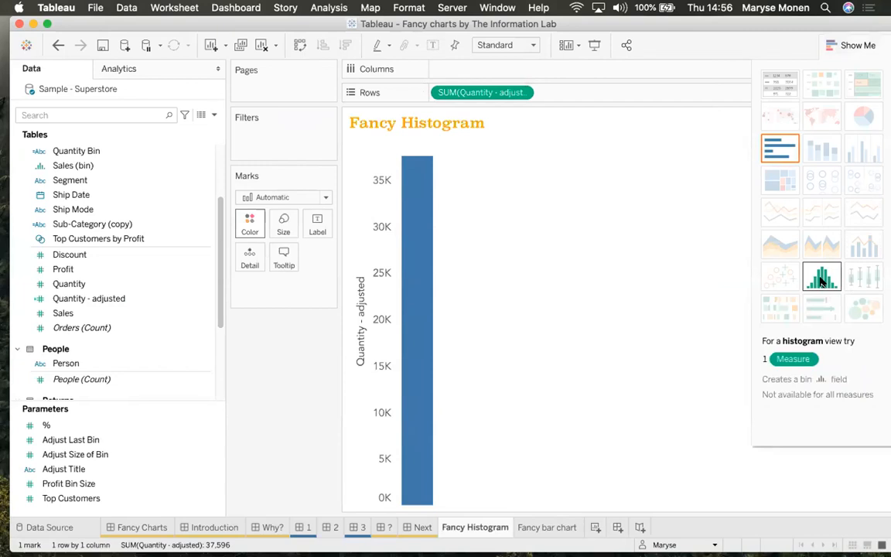
pyautogui.click(821, 281)
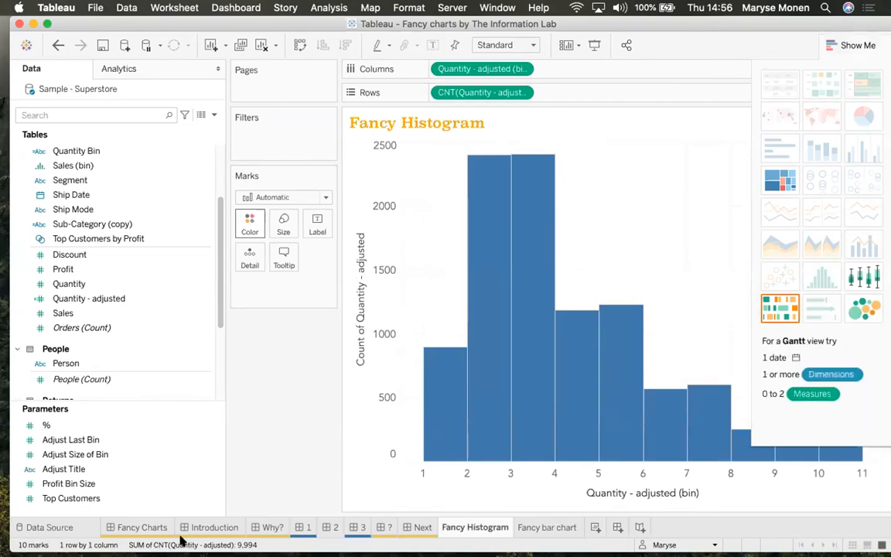
pyautogui.click(851, 47)
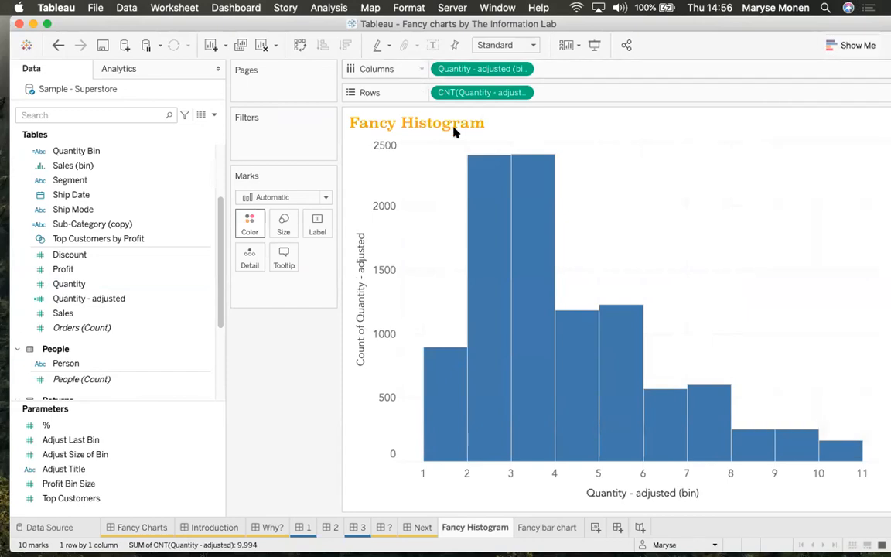
pyautogui.moveTo(217, 236); pyautogui.dragTo(221, 195)
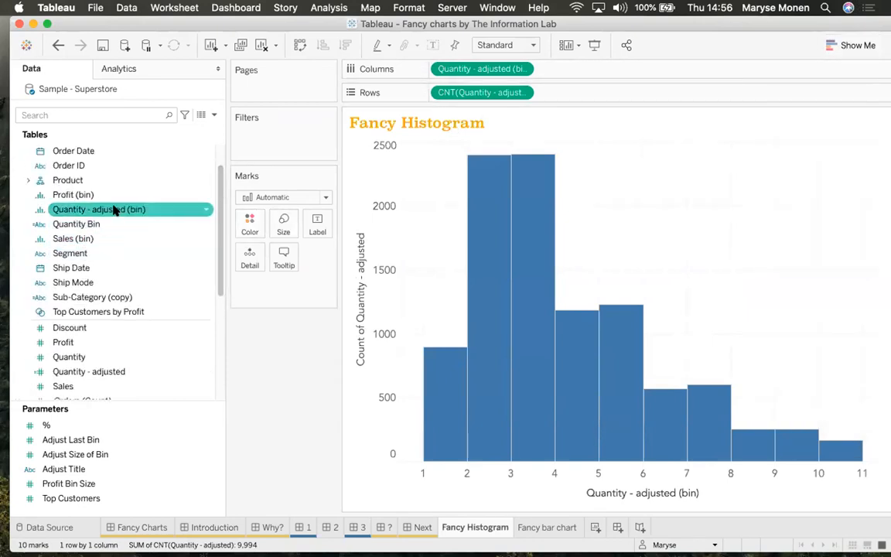
pyautogui.click(204, 210)
pyautogui.click(201, 210)
pyautogui.click(205, 210)
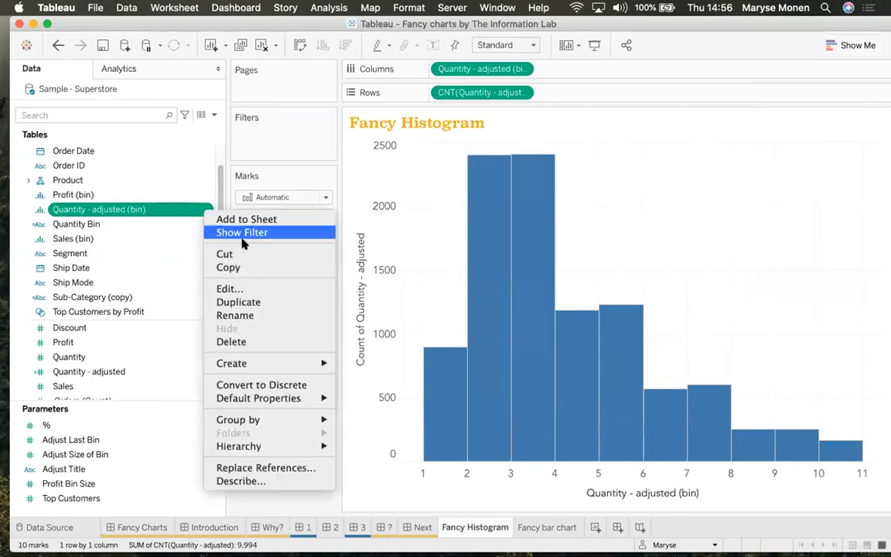
pyautogui.click(155, 216)
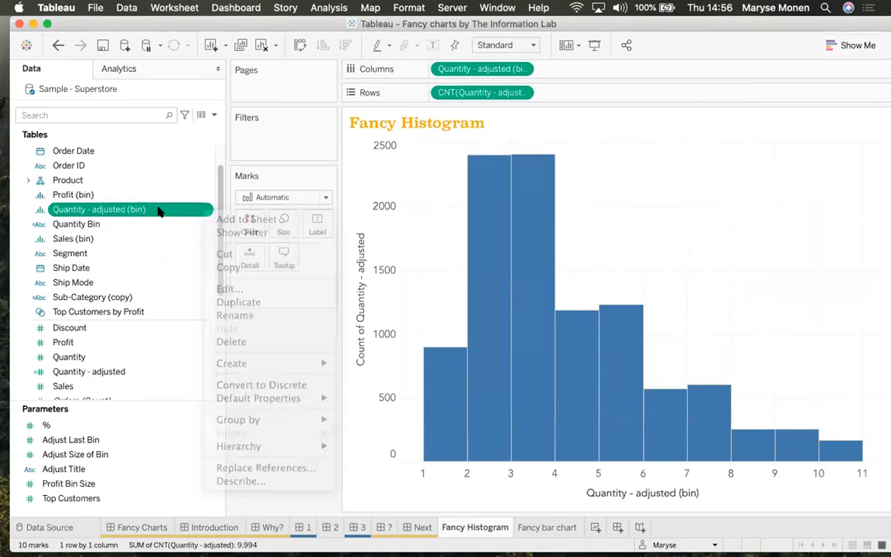
pyautogui.click(205, 209)
pyautogui.click(234, 288)
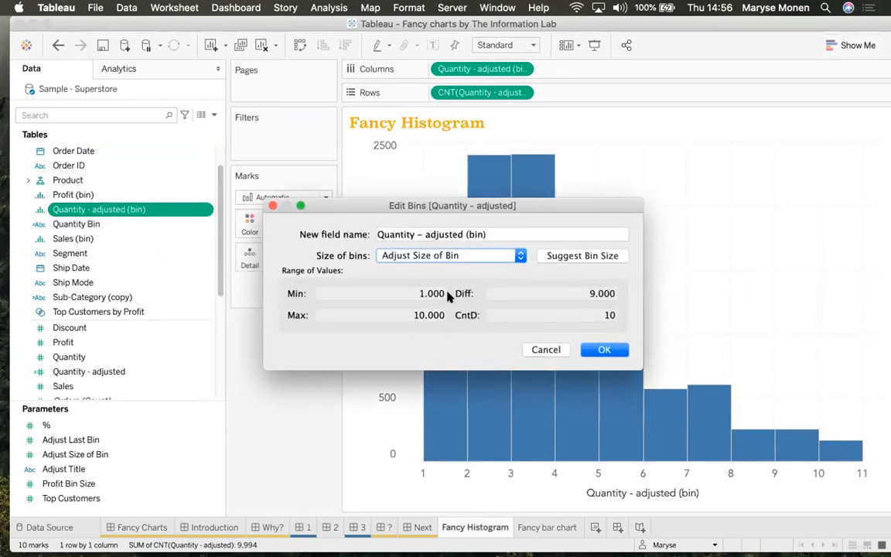
pyautogui.click(480, 255)
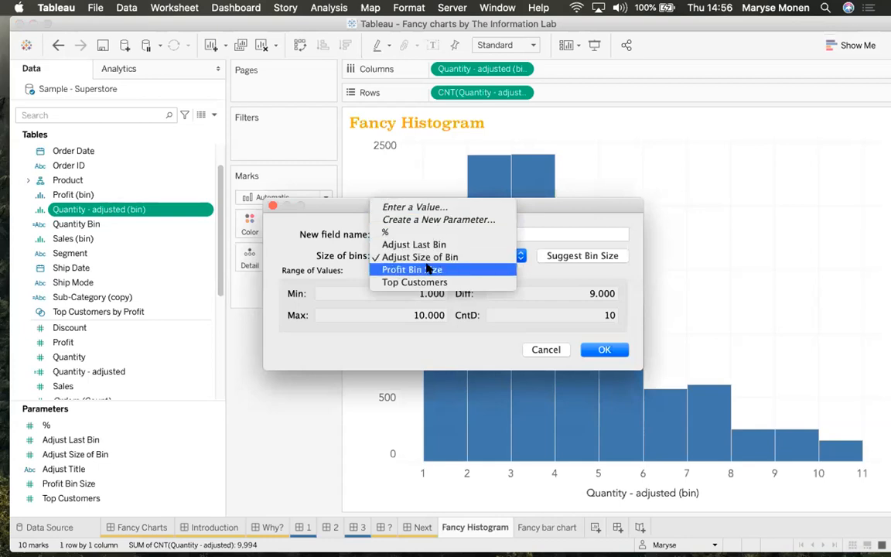
pyautogui.click(568, 256)
pyautogui.click(566, 257)
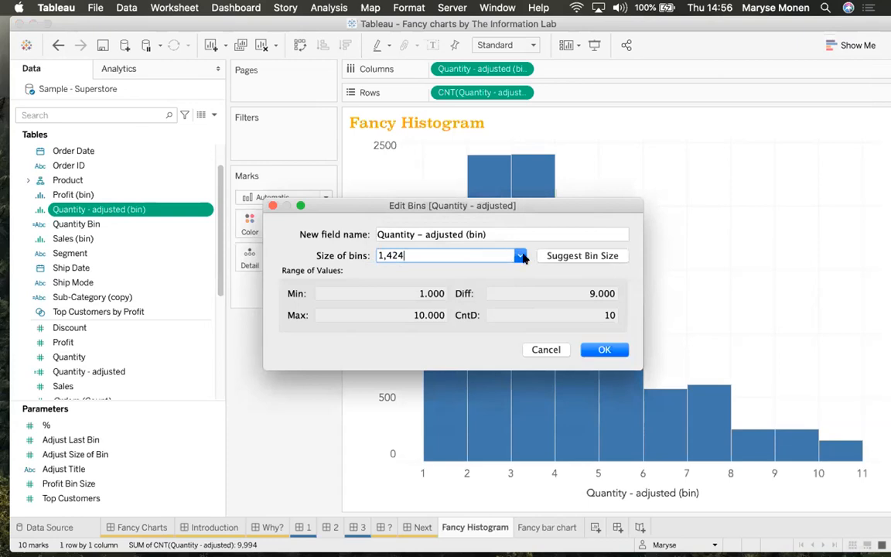
pyautogui.click(521, 256)
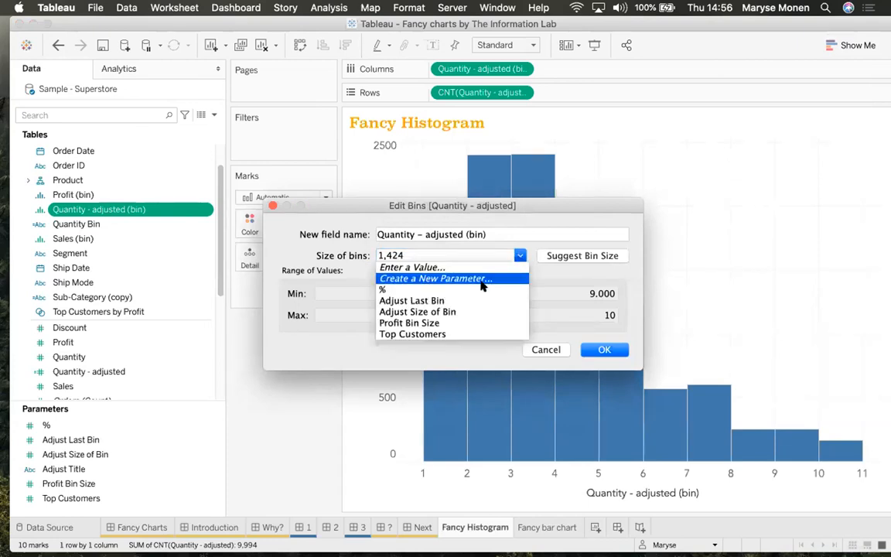
pyautogui.click(453, 313)
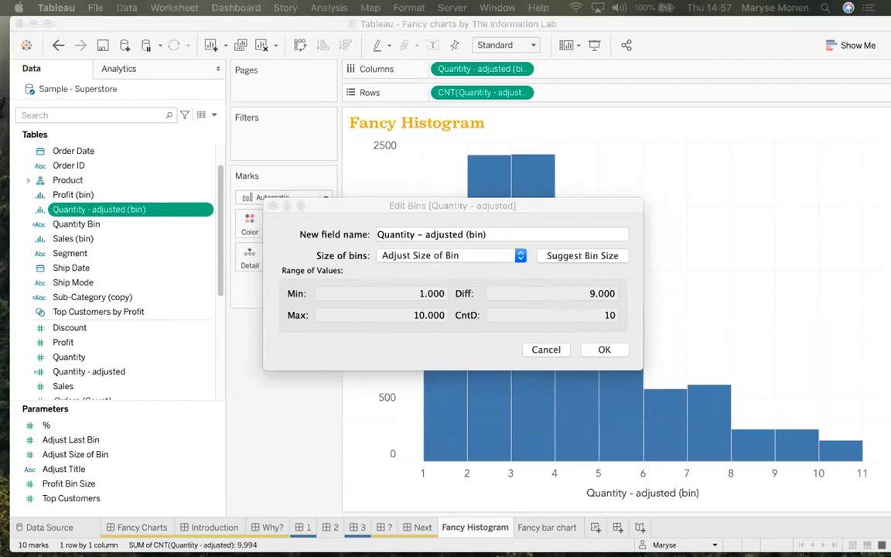
pyautogui.click(604, 349)
pyautogui.click(608, 349)
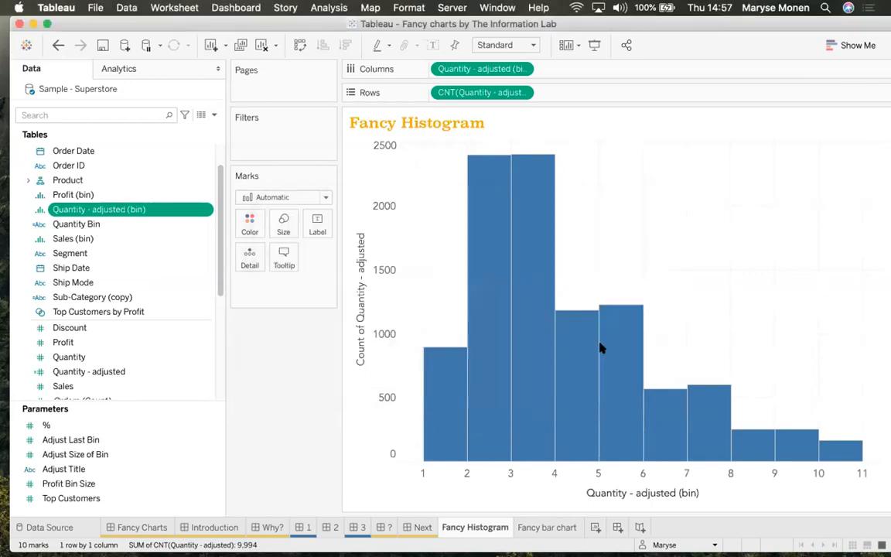
pyautogui.moveTo(85, 223)
pyautogui.mouseDown()
pyautogui.moveTo(279, 234)
pyautogui.moveTo(318, 226)
pyautogui.moveTo(76, 225)
pyautogui.mouseUp()
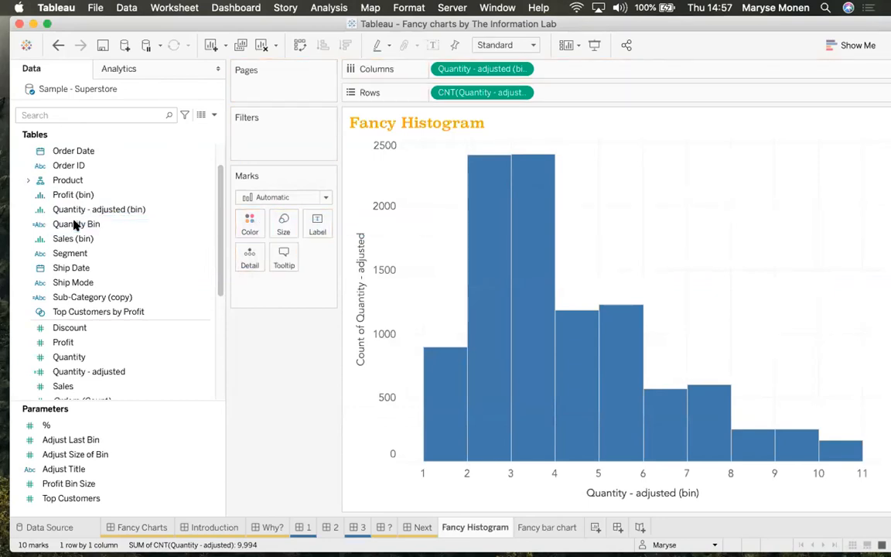
# Reopen Edit Bins for Quantity - adjusted (bin) and take the bin size from Adjust Size of Bin
pyautogui.click(160, 300)
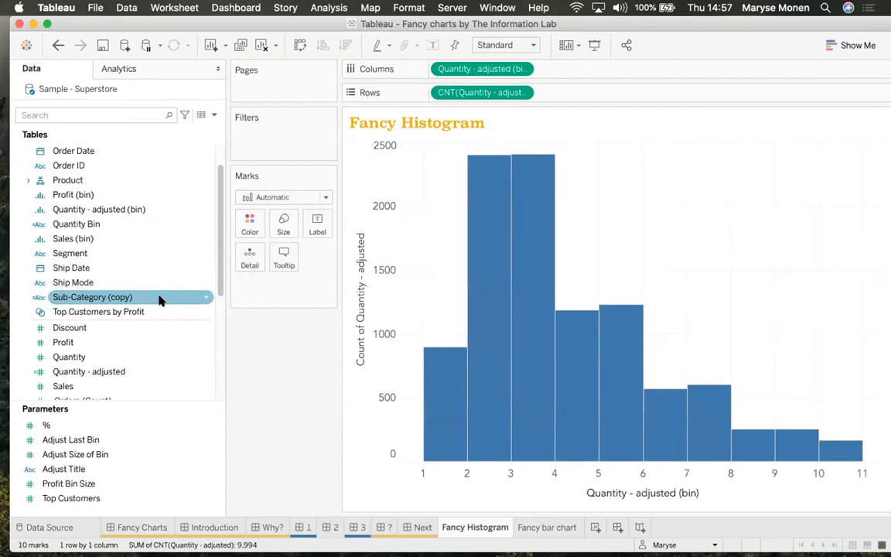
pyautogui.click(206, 209)
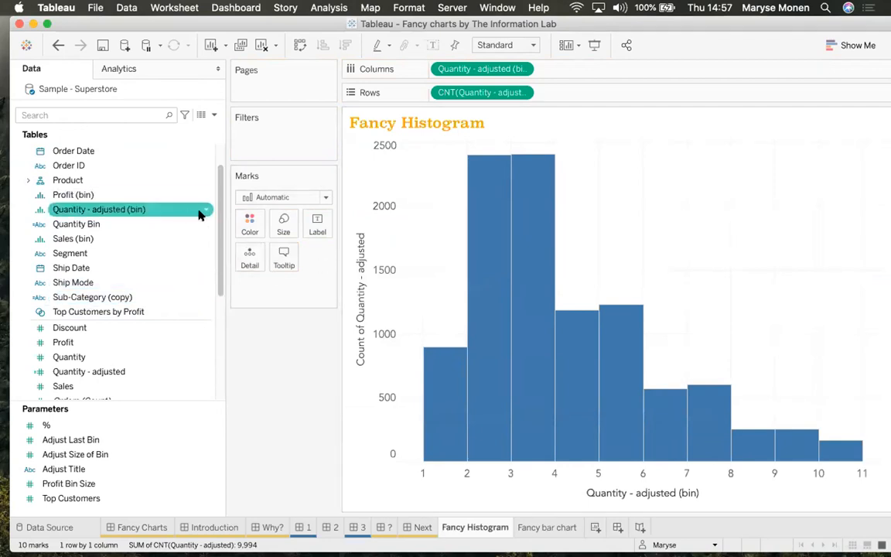
pyautogui.click(205, 210)
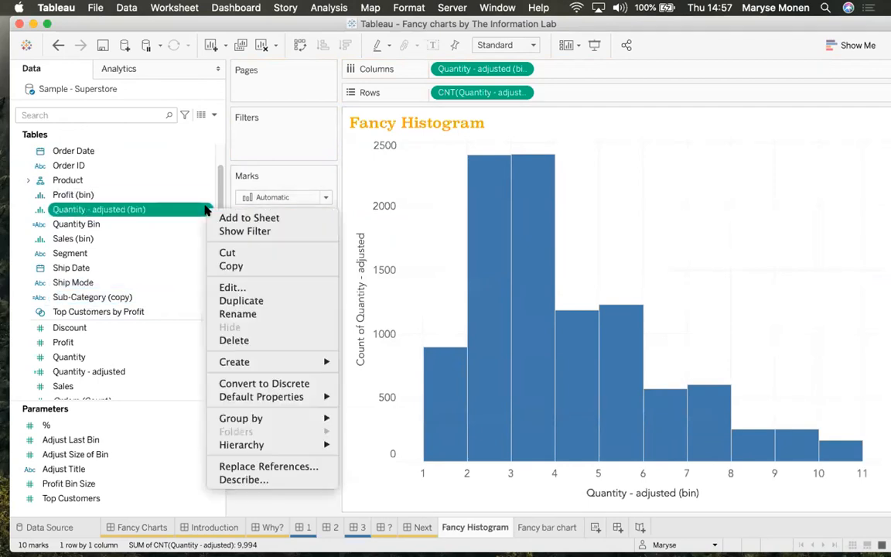
pyautogui.click(249, 287)
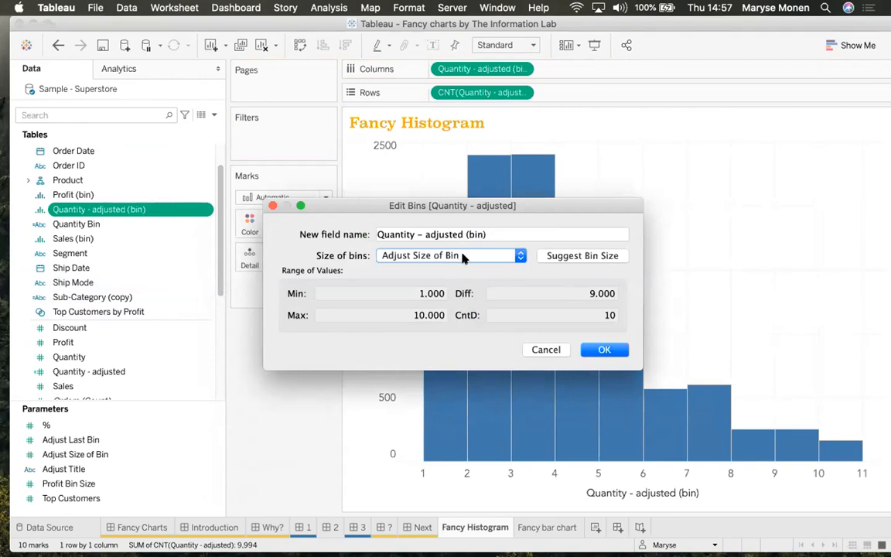
pyautogui.click(521, 256)
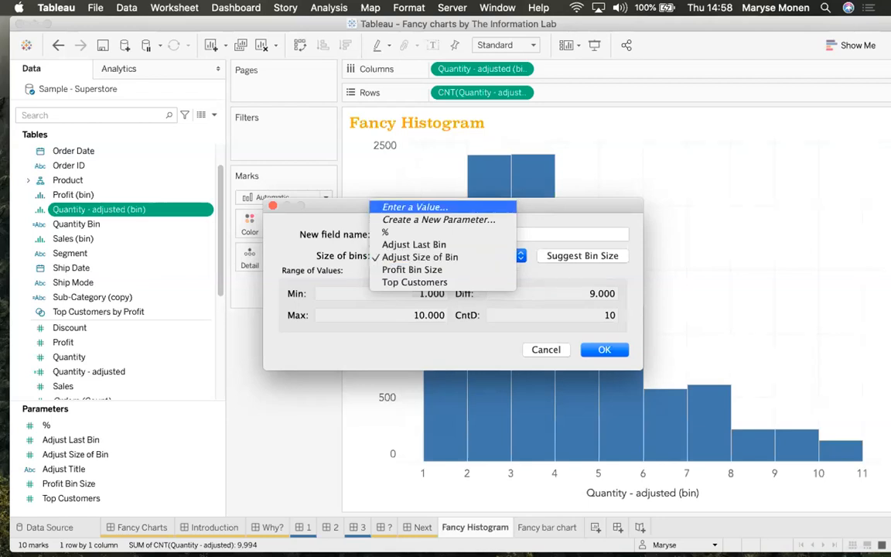
pyautogui.press('Escape')
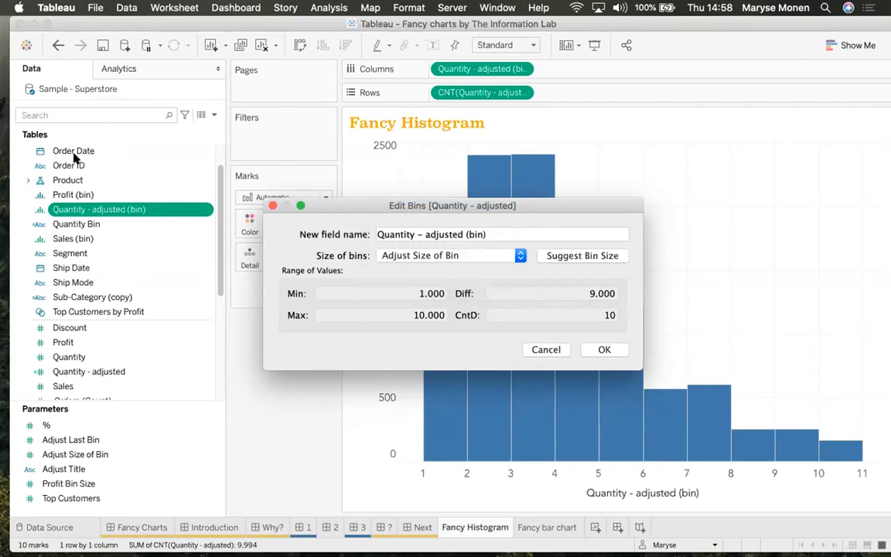
pyautogui.moveTo(543, 348); pyautogui.dragTo(615, 348)
# Confirm the bin settings, then chart Sales as a Show Me histogram on a new Sheet 5
pyautogui.click(615, 351)
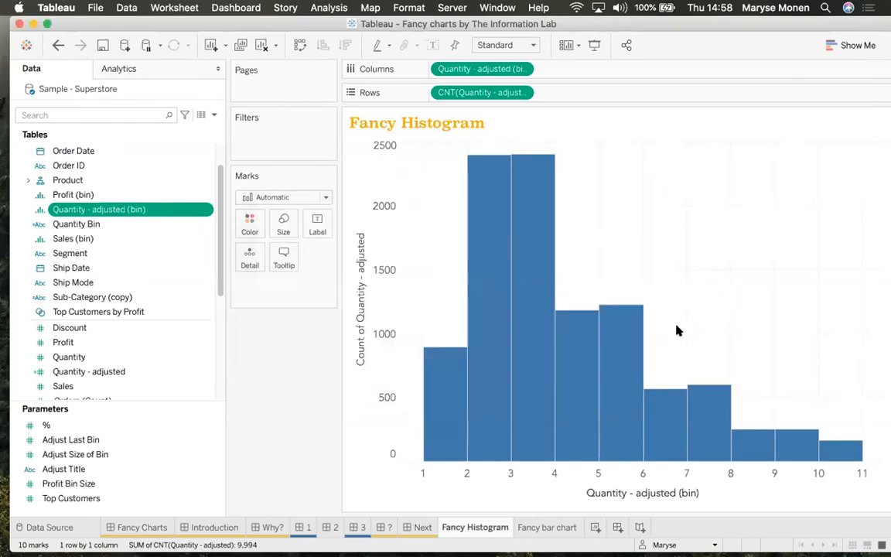
pyautogui.click(851, 45)
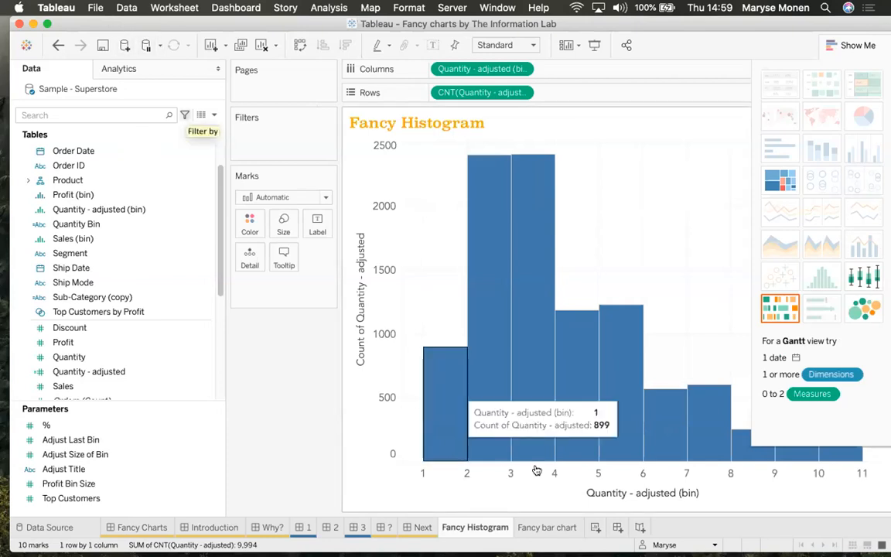
pyautogui.click(595, 528)
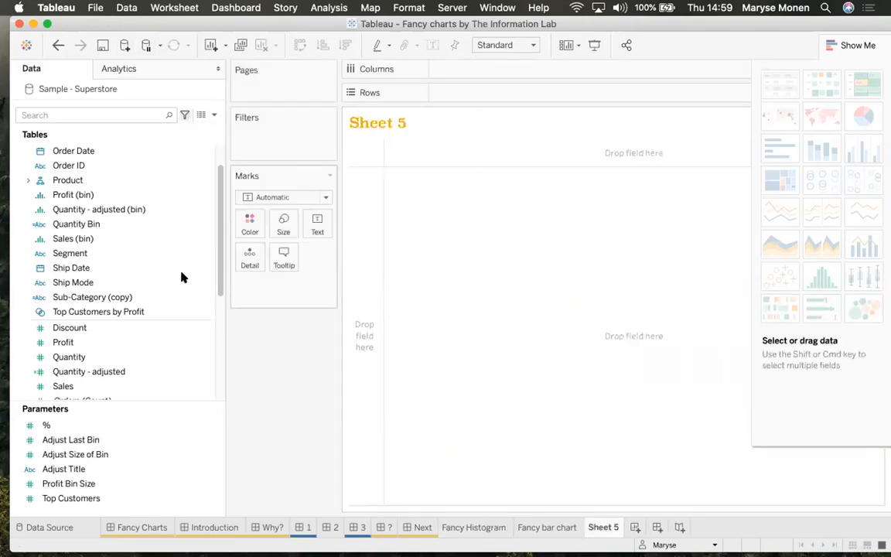
pyautogui.moveTo(63, 387)
pyautogui.mouseDown()
pyautogui.moveTo(77, 387)
pyautogui.moveTo(537, 92)
pyautogui.mouseUp()
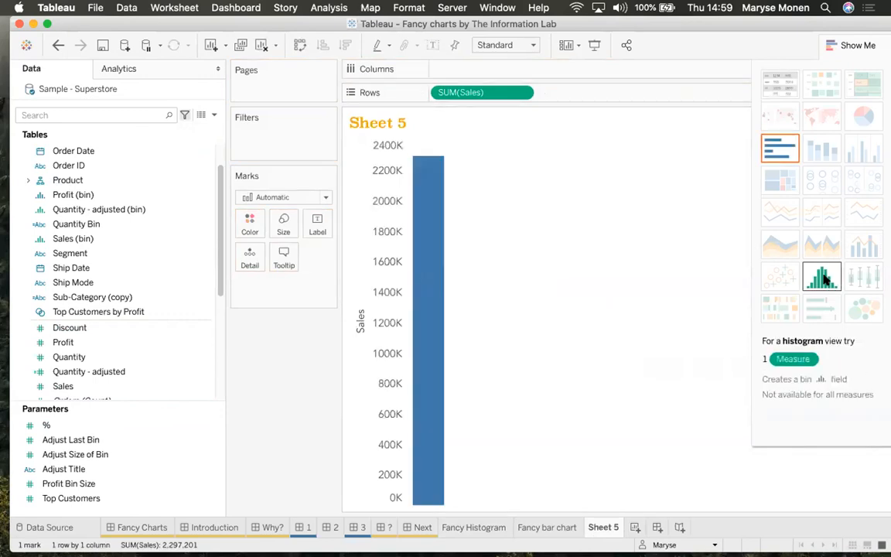
pyautogui.click(823, 277)
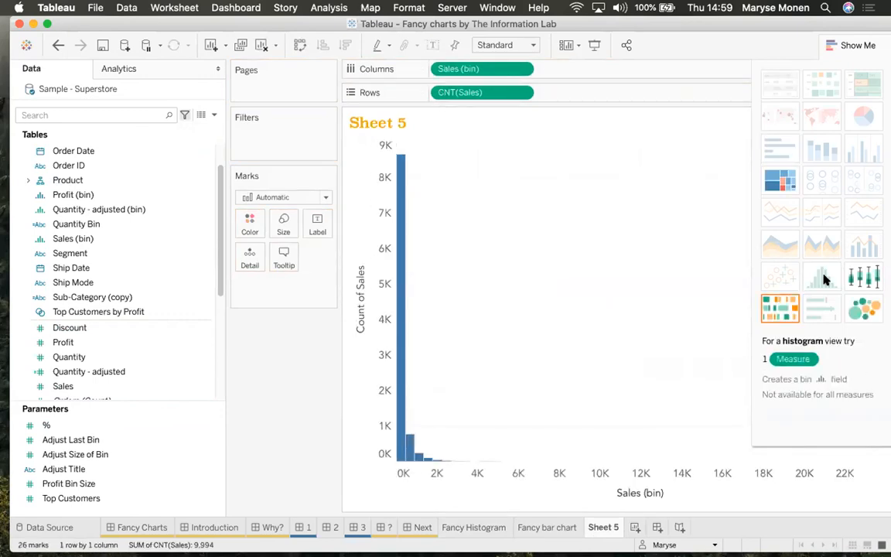
pyautogui.moveTo(219, 237); pyautogui.dragTo(219, 170)
# Filter the field list by 'bin', close Show Me and return to the Fancy Histogram sheet
pyautogui.click(94, 113)
pyautogui.write('bin')
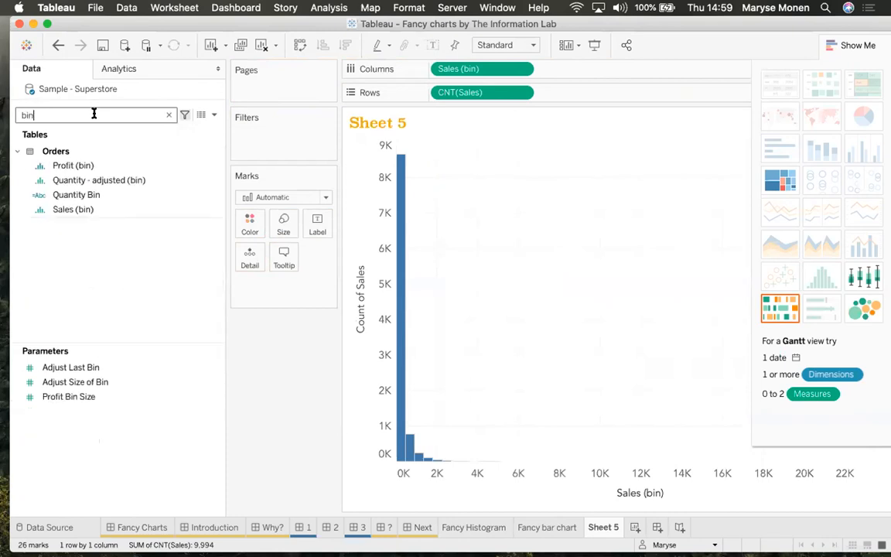
pyautogui.click(859, 47)
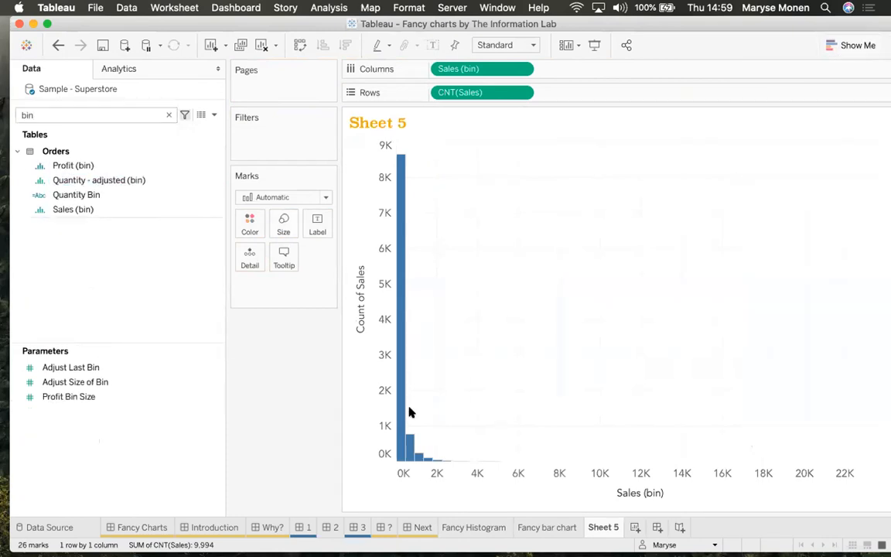
pyautogui.click(490, 530)
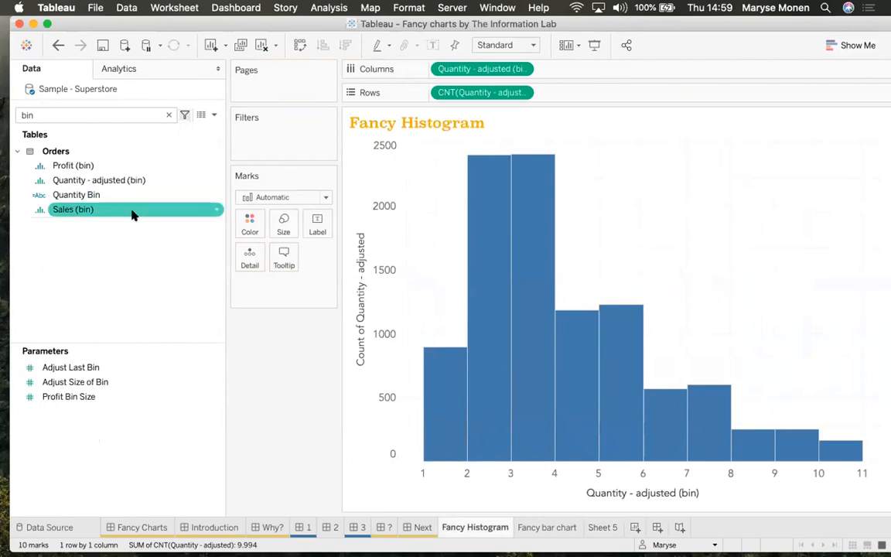
# Clear the 'bin' field search, then browse the Profit and Quantity - adjusted field options
pyautogui.click(169, 115)
pyautogui.moveTo(219, 215); pyautogui.dragTo(220, 249)
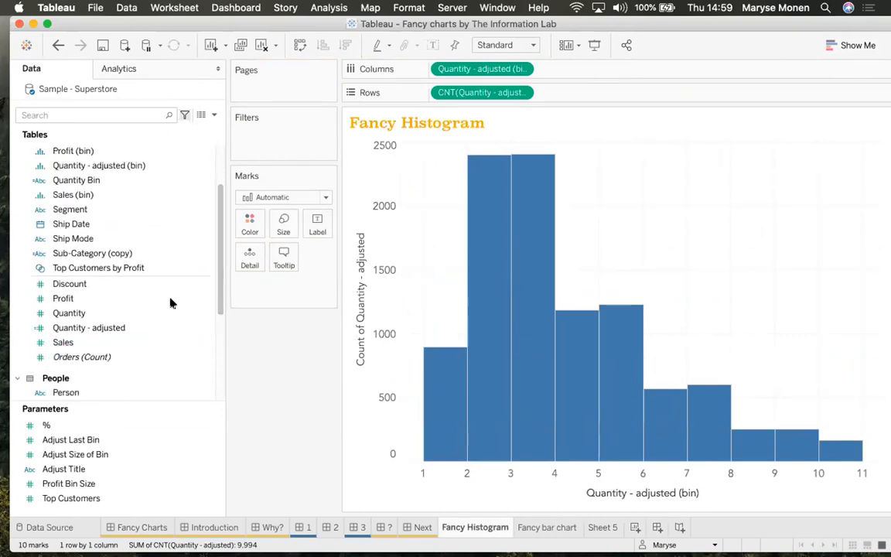
pyautogui.click(206, 300)
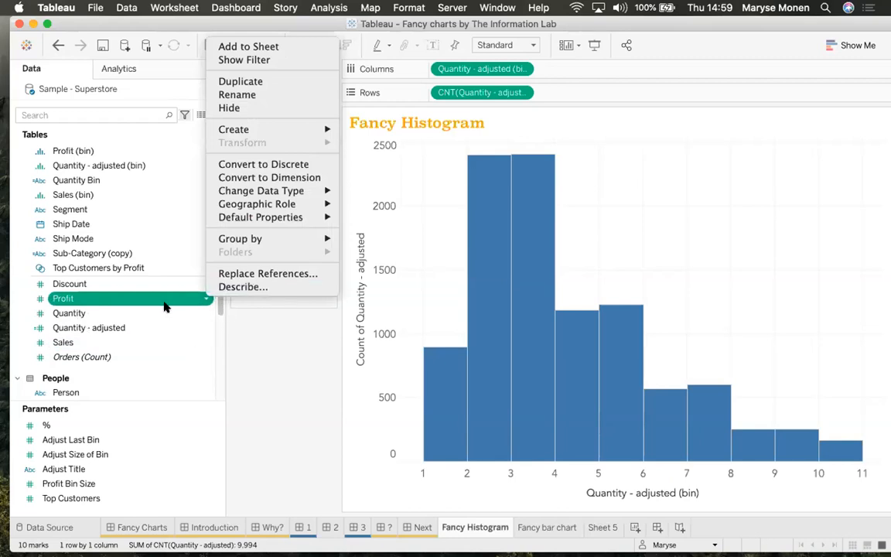
pyautogui.rightClick(19, 326)
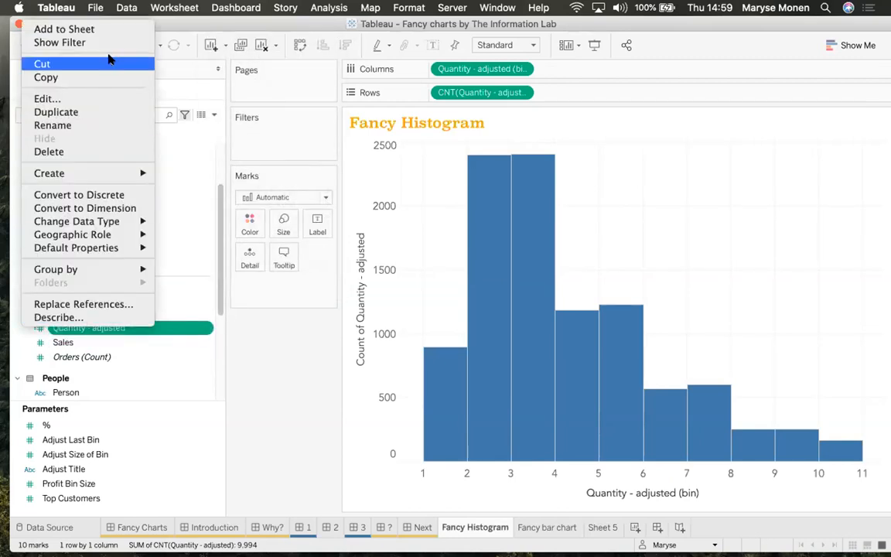
pyautogui.moveTo(123, 172)
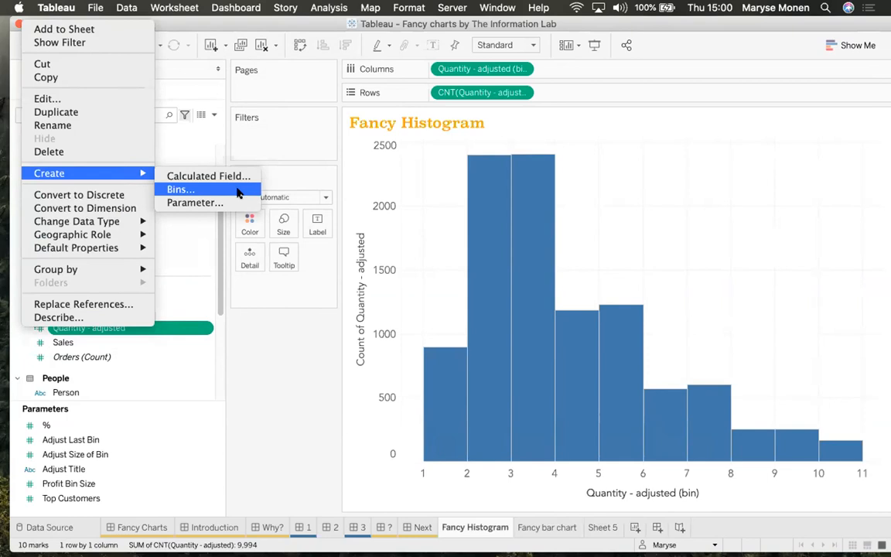
pyautogui.click(273, 354)
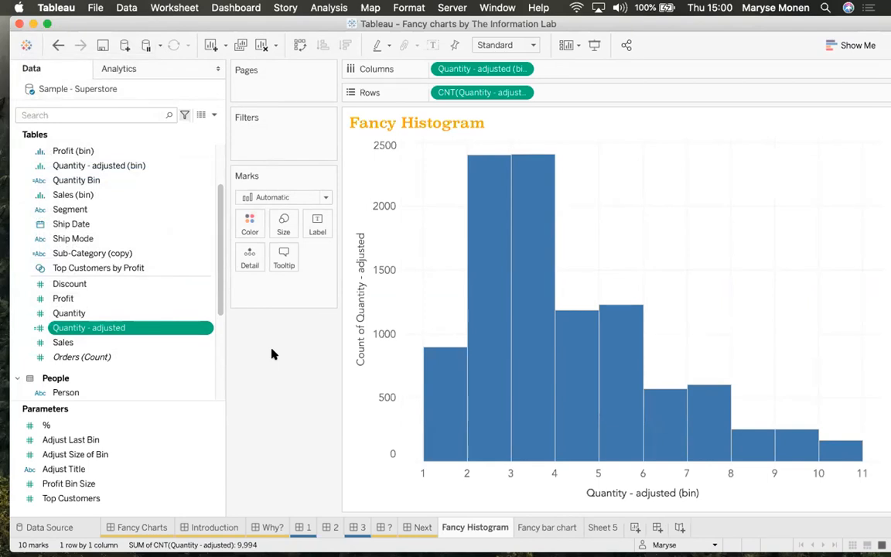
# Put SUM(Quantity) on Label and apply a Percent of Total quick table calculation
pyautogui.moveTo(86, 313); pyautogui.dragTo(312, 225)
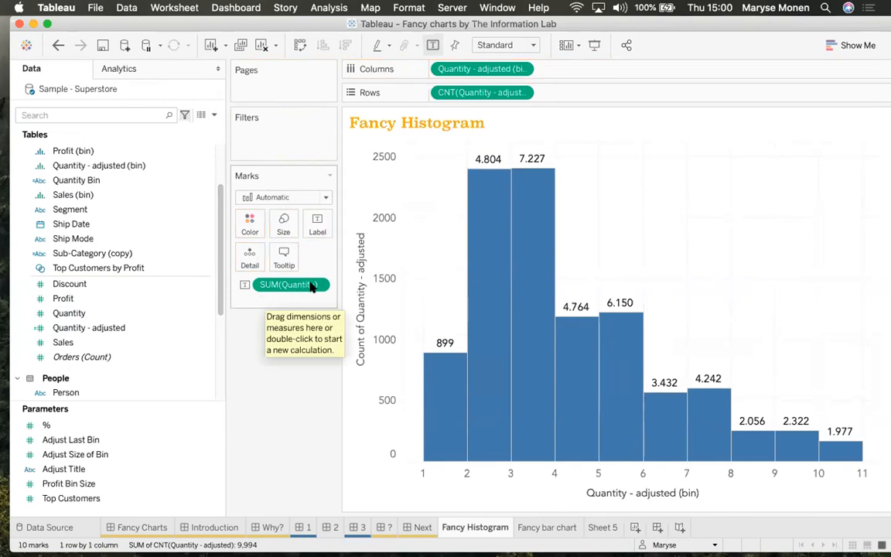
pyautogui.click(318, 285)
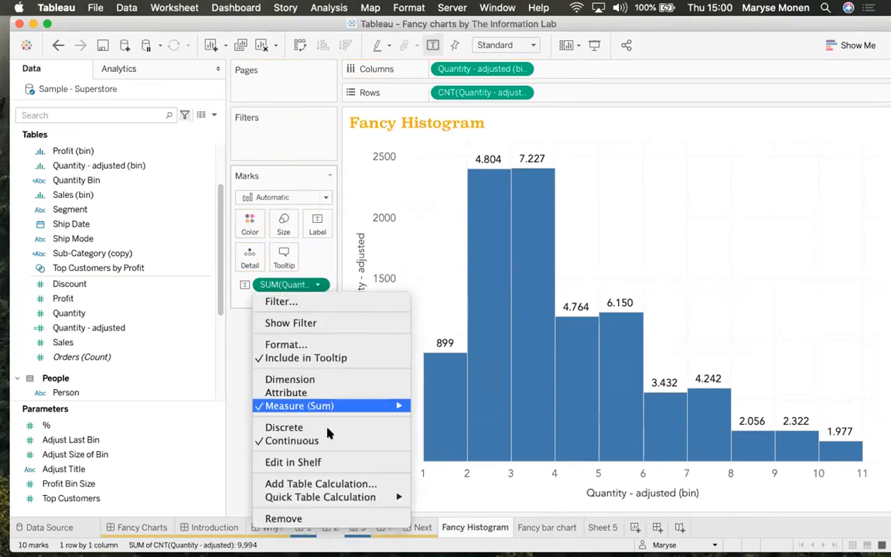
pyautogui.moveTo(379, 497)
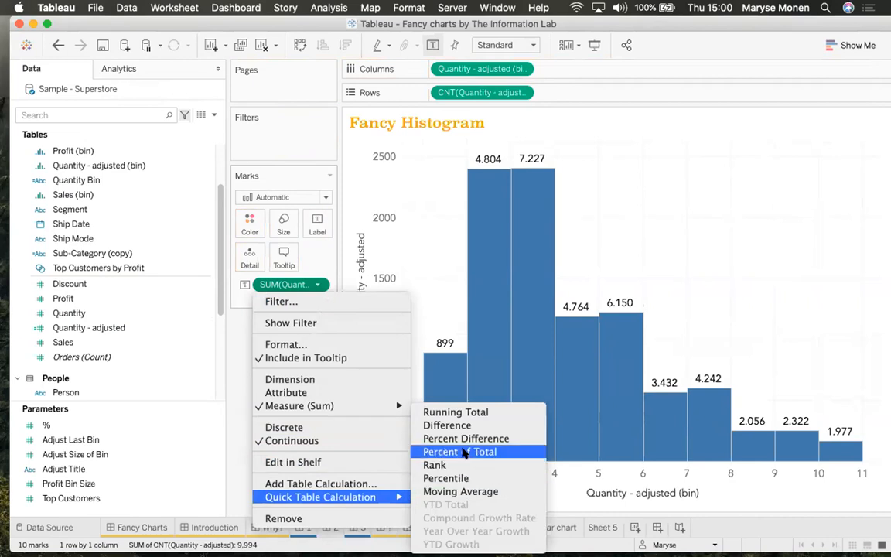
pyautogui.click(464, 453)
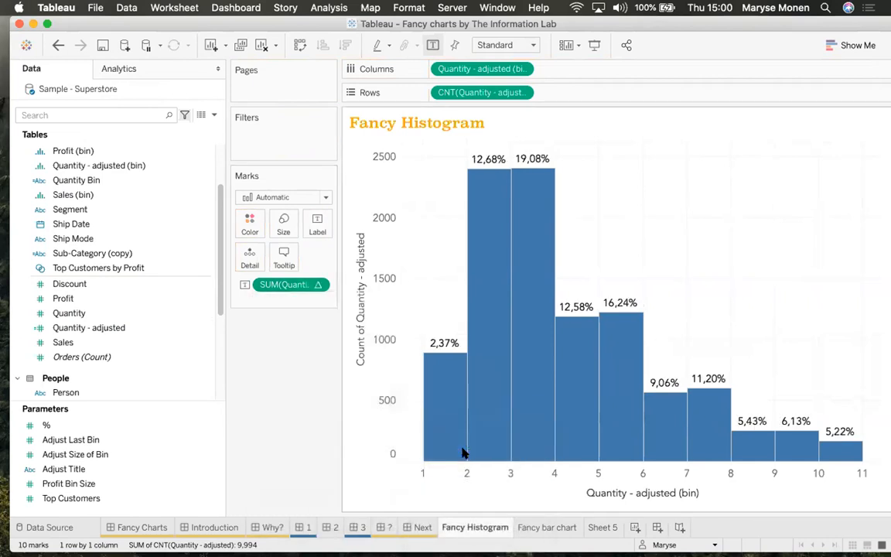
pyautogui.click(317, 287)
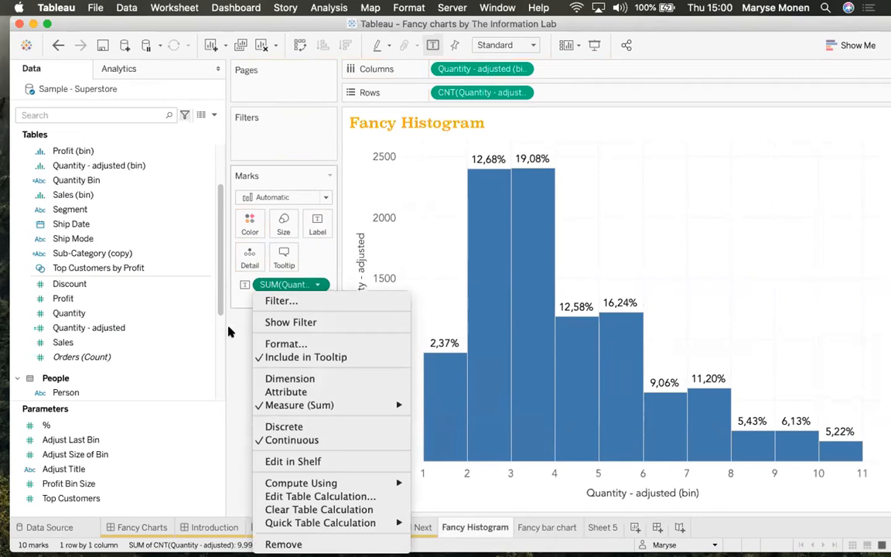
pyautogui.click(208, 294)
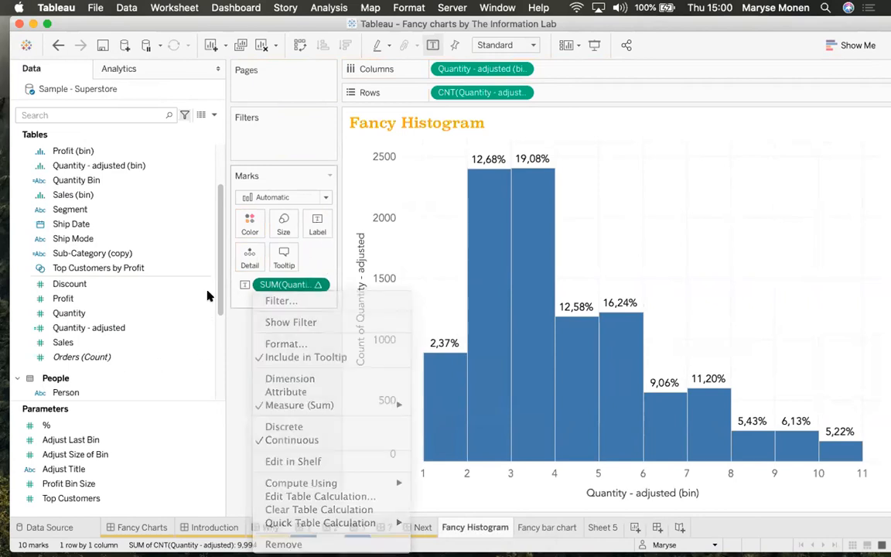
pyautogui.click(317, 286)
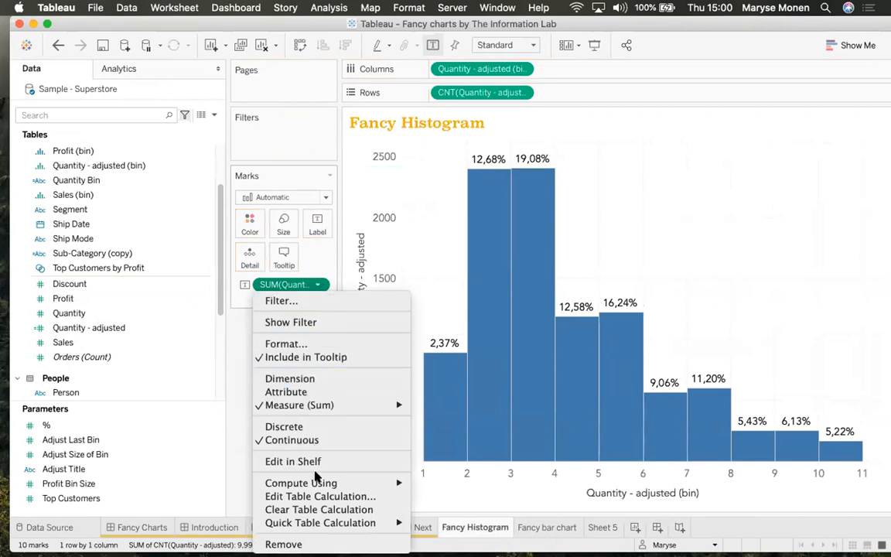
pyautogui.moveTo(317, 482)
pyautogui.moveTo(329, 530)
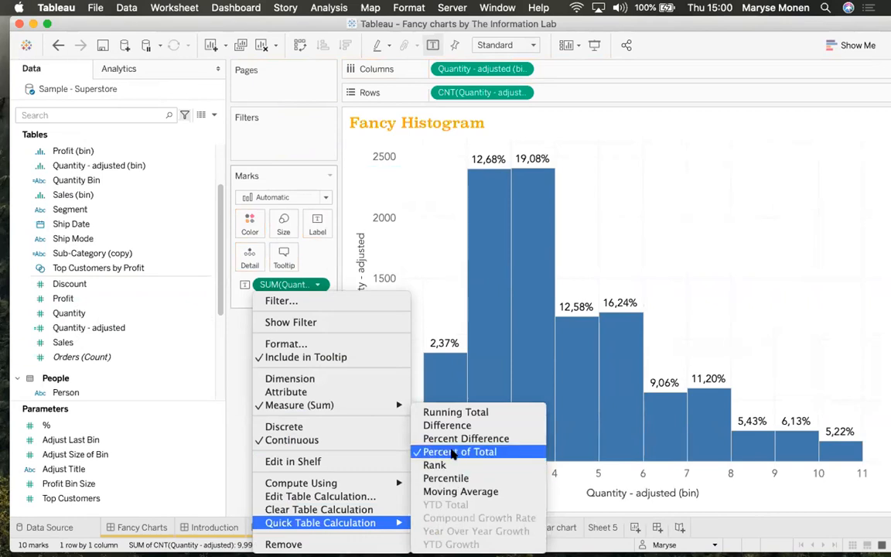
pyautogui.click(456, 452)
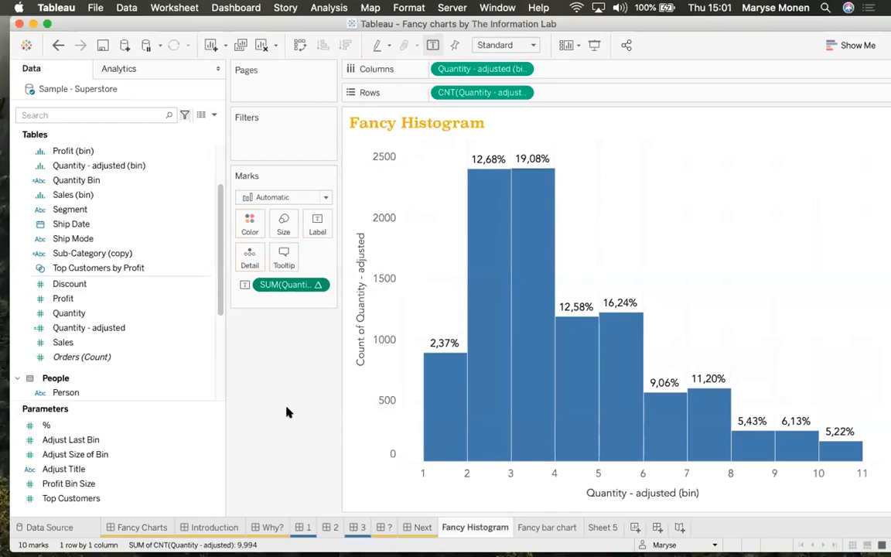
# Format the percentage labels as whole-number percentages with no decimals
pyautogui.rightClick(304, 287)
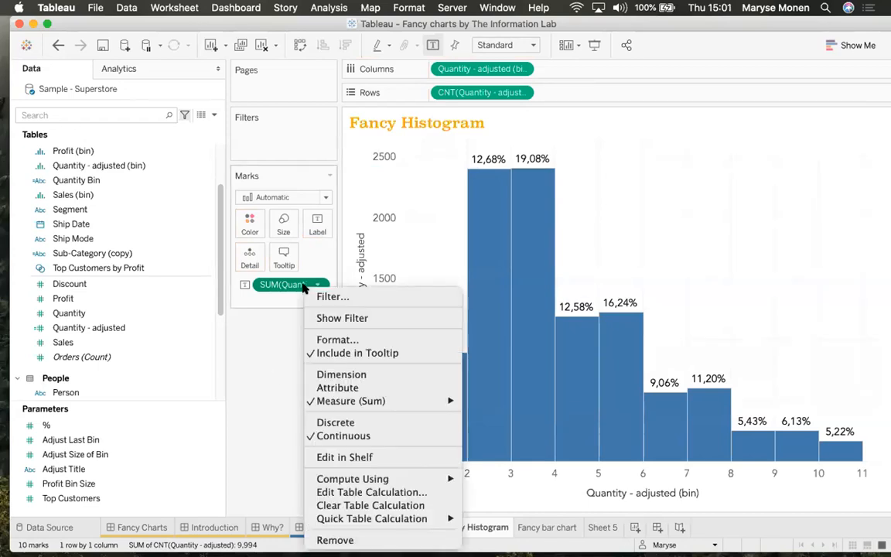
pyautogui.click(326, 340)
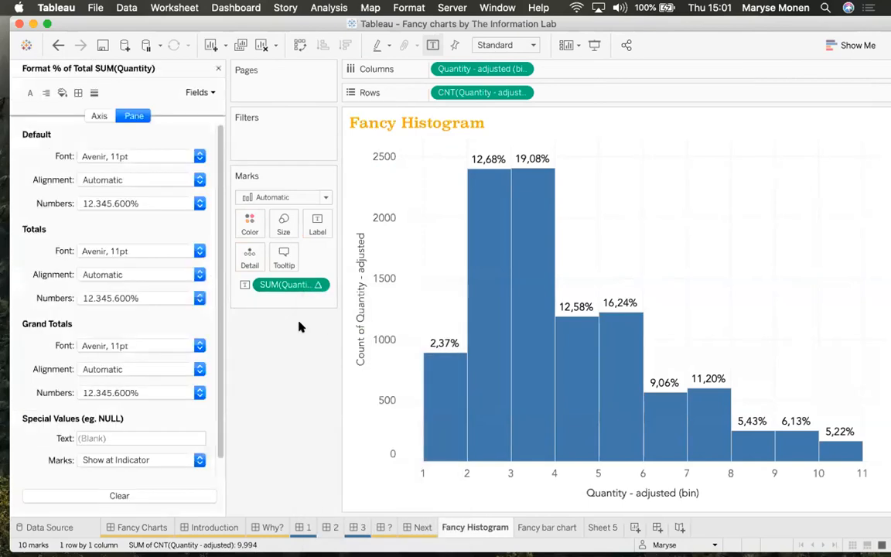
pyautogui.click(145, 204)
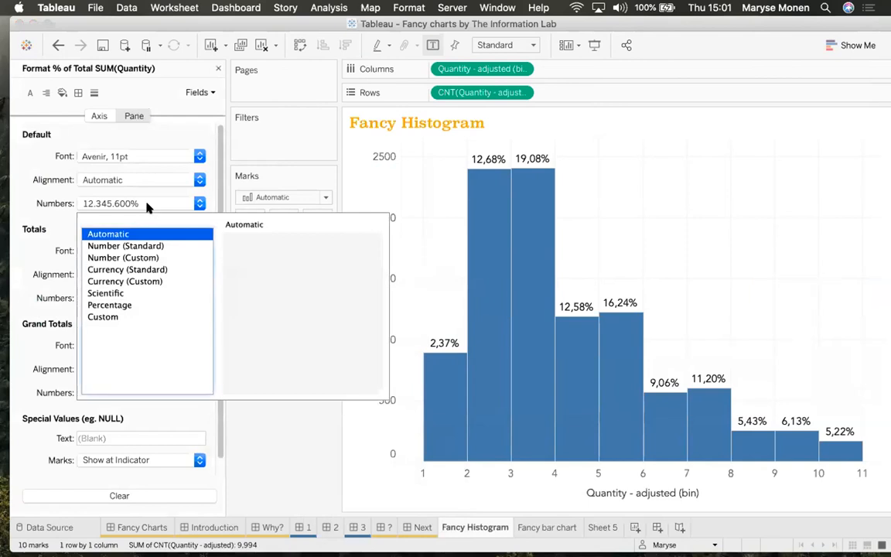
pyautogui.click(124, 306)
pyautogui.click(268, 259)
pyautogui.click(268, 258)
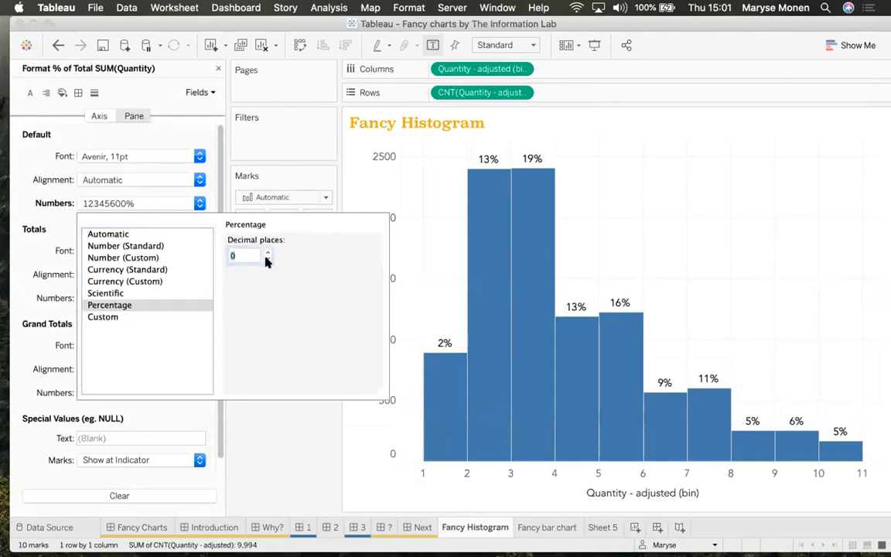
pyautogui.click(263, 459)
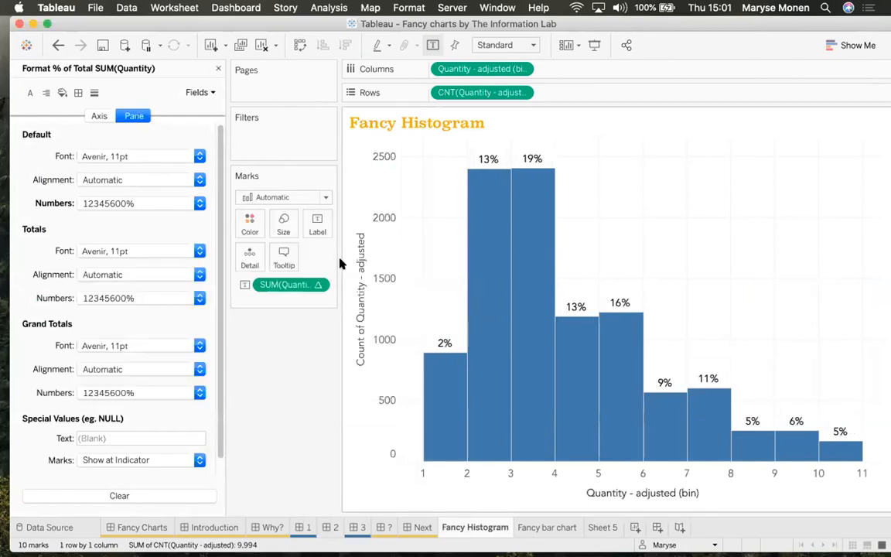
# Set the bar label font colour to match the mark colour
pyautogui.click(316, 226)
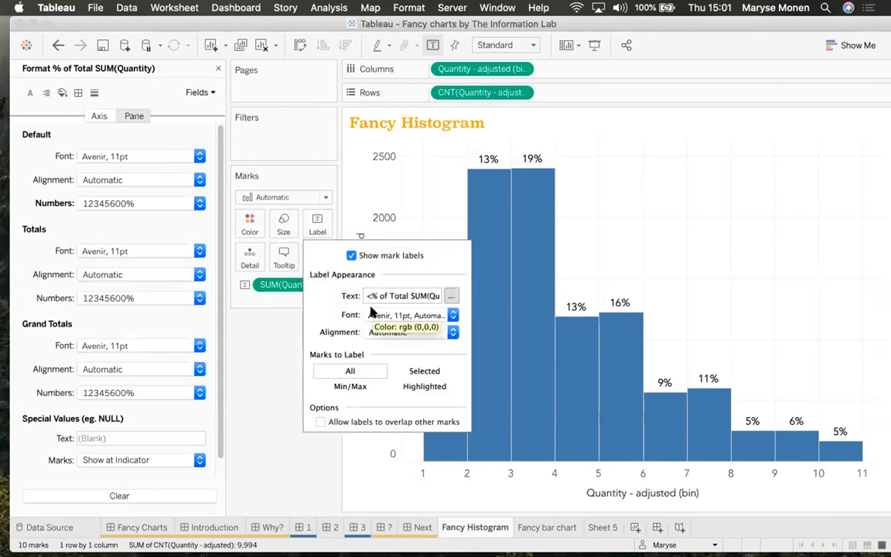
pyautogui.click(403, 316)
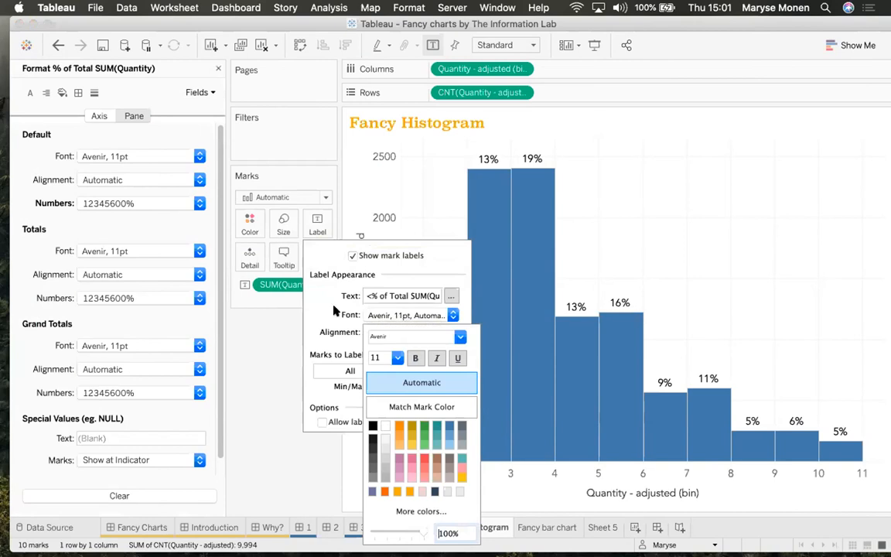
pyautogui.click(398, 408)
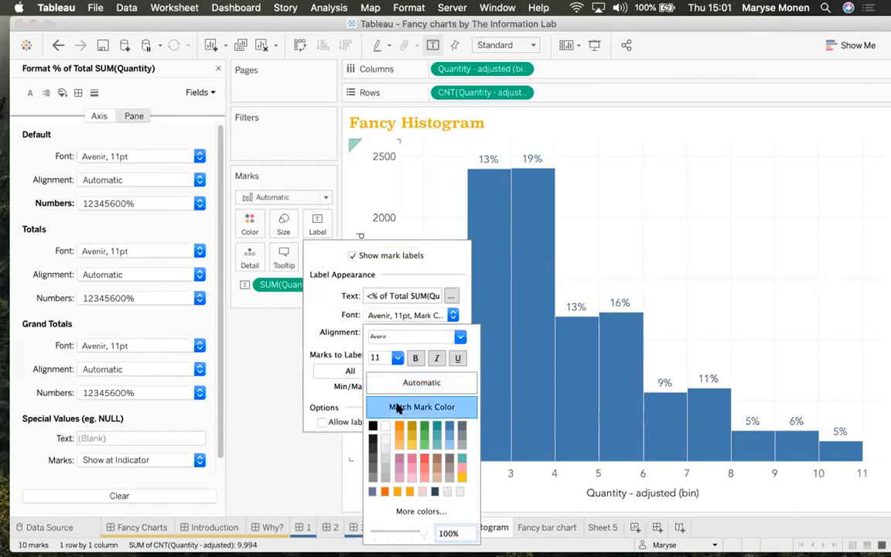
pyautogui.click(281, 411)
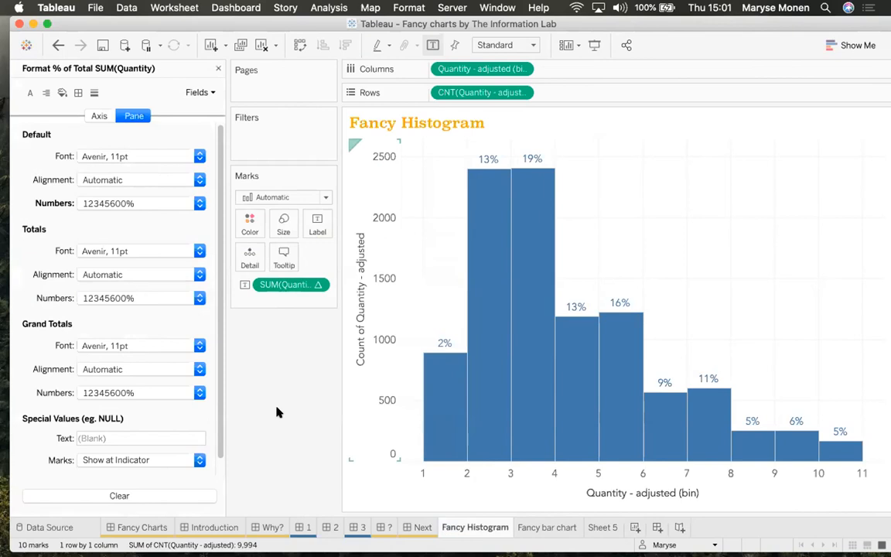
# Colour the histogram bars orange
pyautogui.click(243, 224)
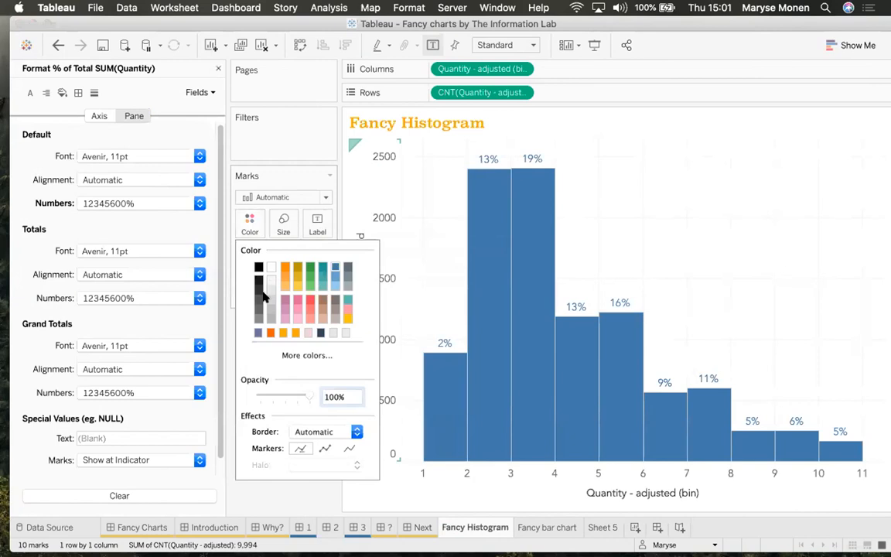
pyautogui.click(271, 334)
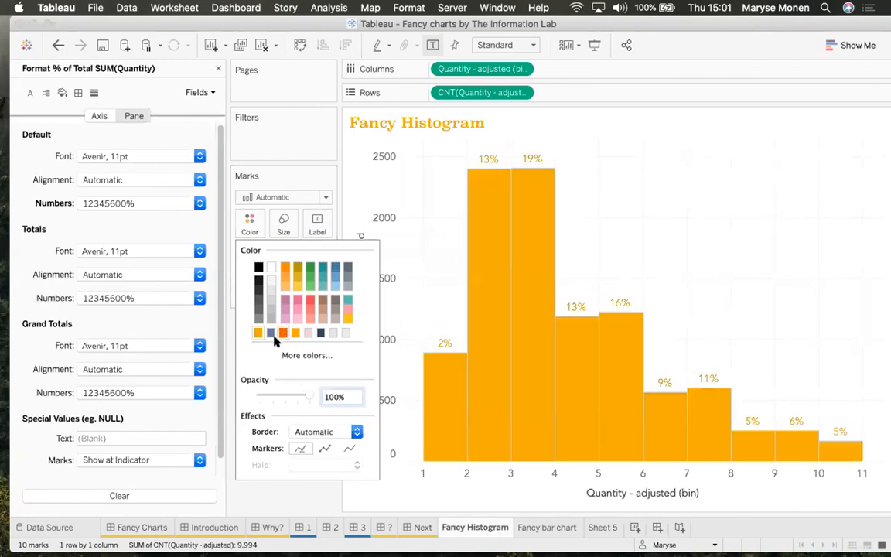
pyautogui.click(277, 496)
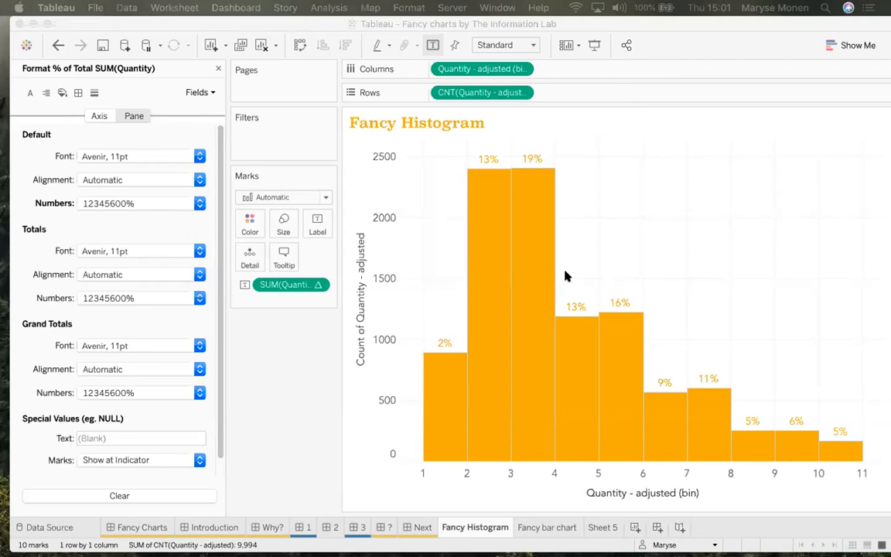
# Switch the Quantity - adjusted (bin) pill on Columns from continuous to Discrete
pyautogui.click(523, 69)
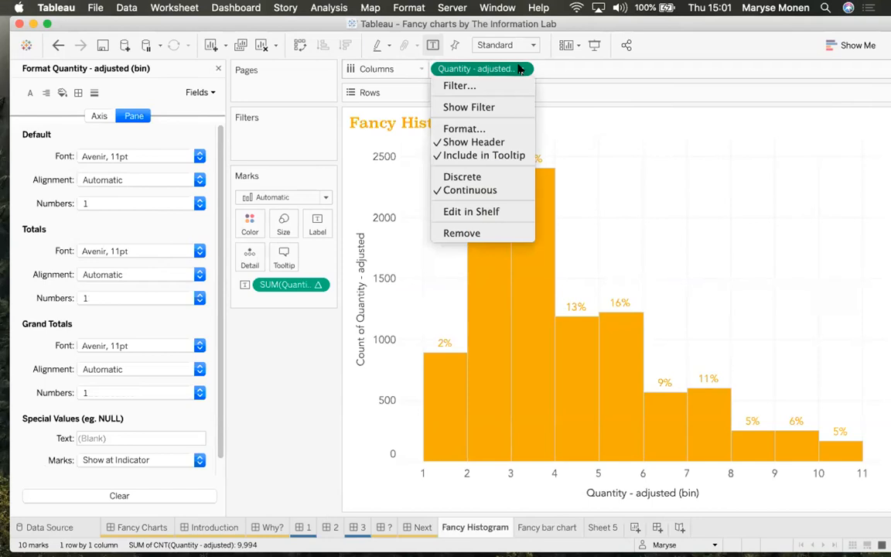
pyautogui.click(520, 70)
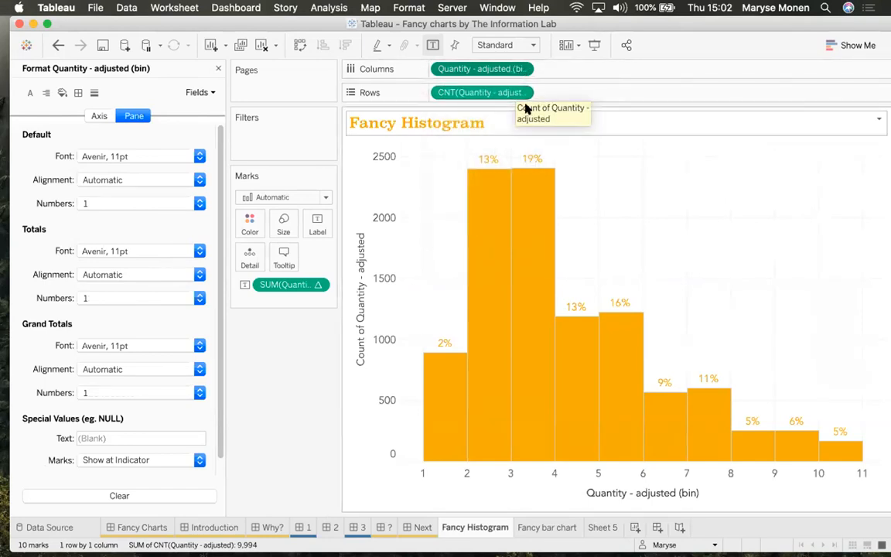
pyautogui.click(522, 69)
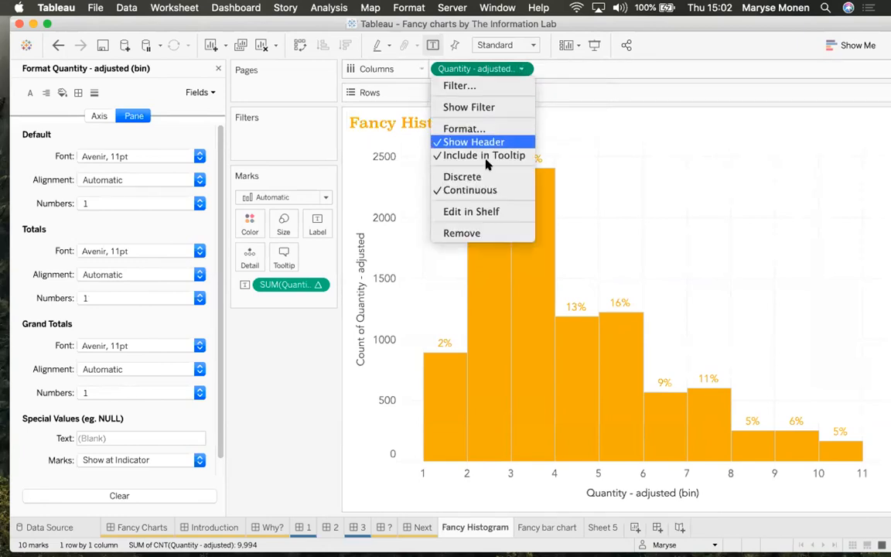
pyautogui.click(469, 176)
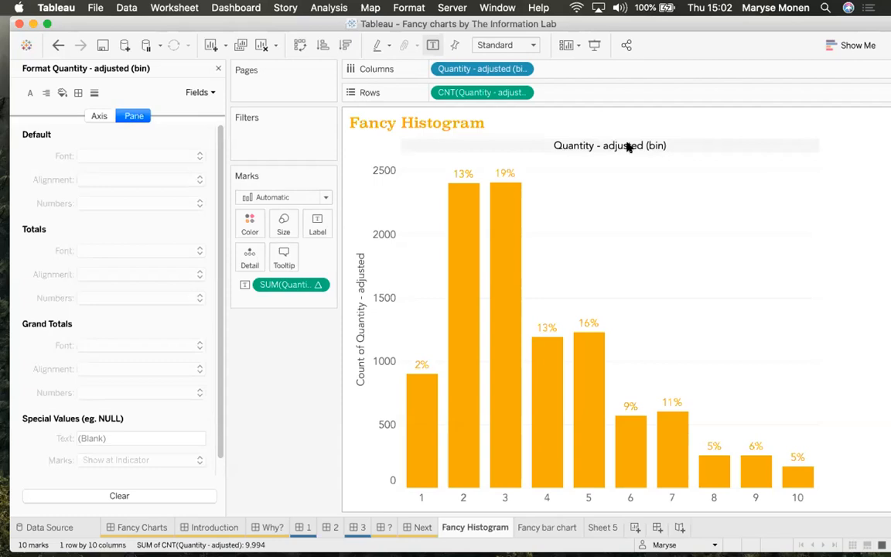
pyautogui.rightClick(431, 281)
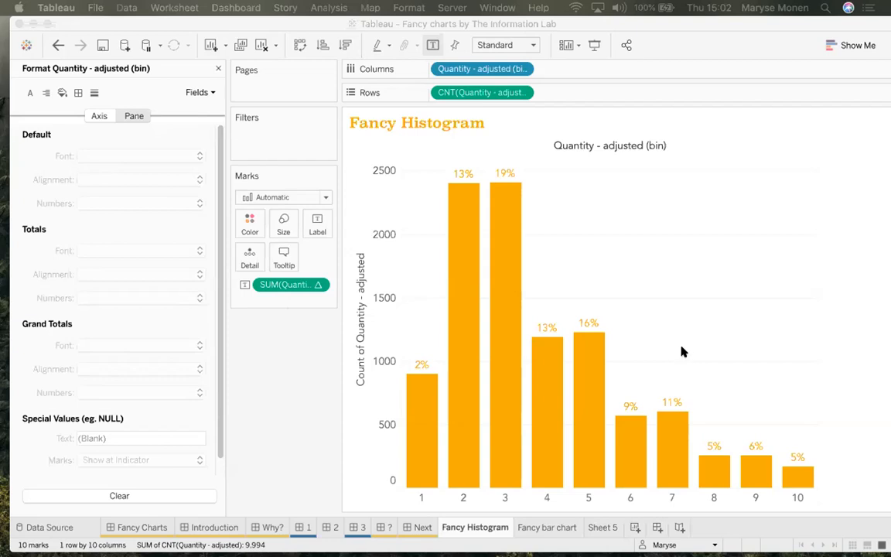
# Set grid lines, axis rulers and zero lines to None on the Rows tab of Format Lines
pyautogui.rightClick(619, 296)
pyautogui.click(627, 287)
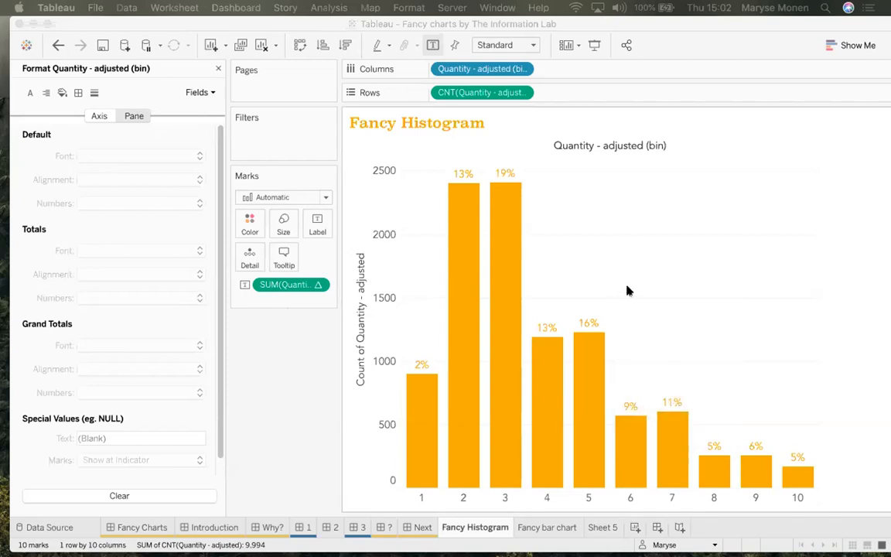
pyautogui.rightClick(618, 297)
pyautogui.click(611, 318)
pyautogui.click(95, 92)
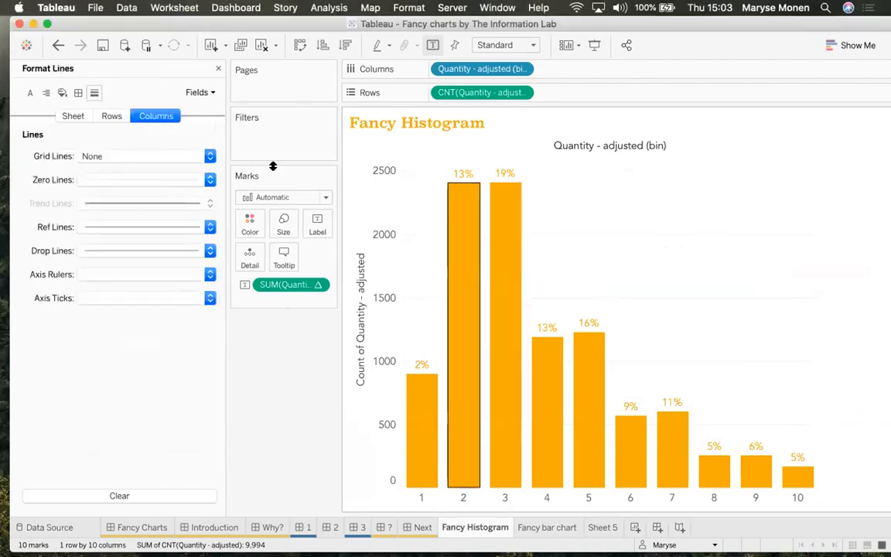
pyautogui.click(111, 115)
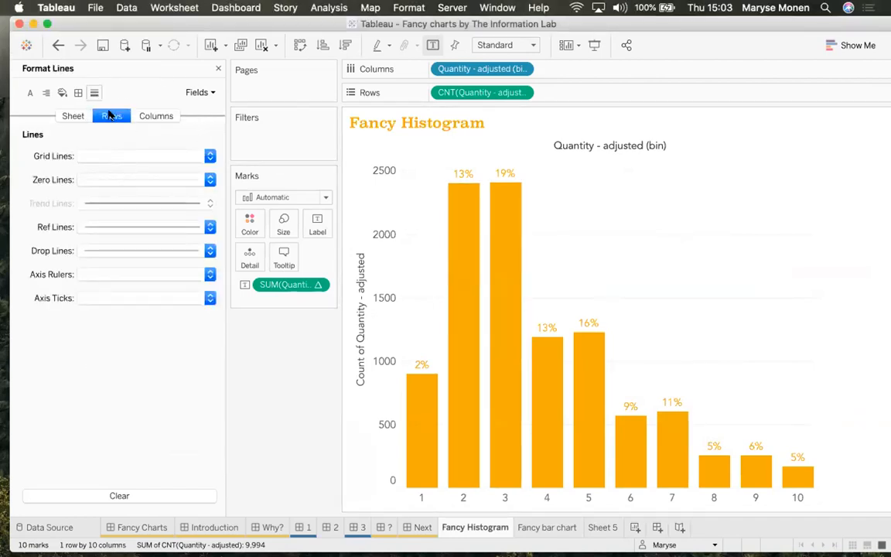
pyautogui.click(128, 157)
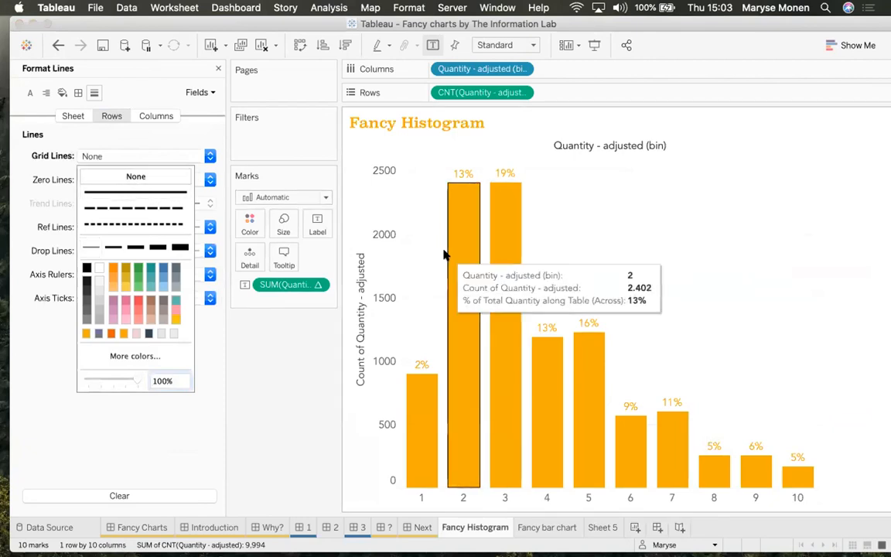
pyautogui.click(21, 237)
pyautogui.click(105, 275)
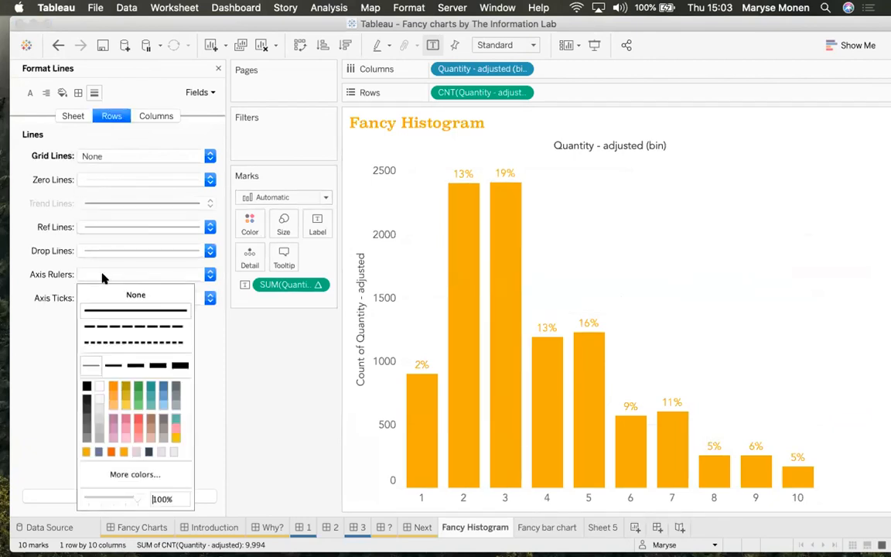
pyautogui.click(24, 280)
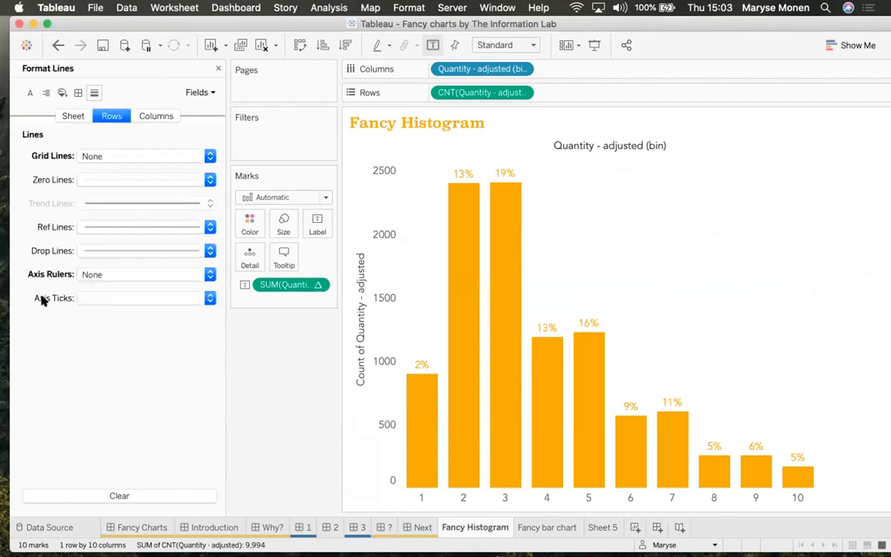
pyautogui.click(97, 179)
# Turn off zero lines on the Columns and Sheet tabs, then close the Format pane
pyautogui.click(159, 116)
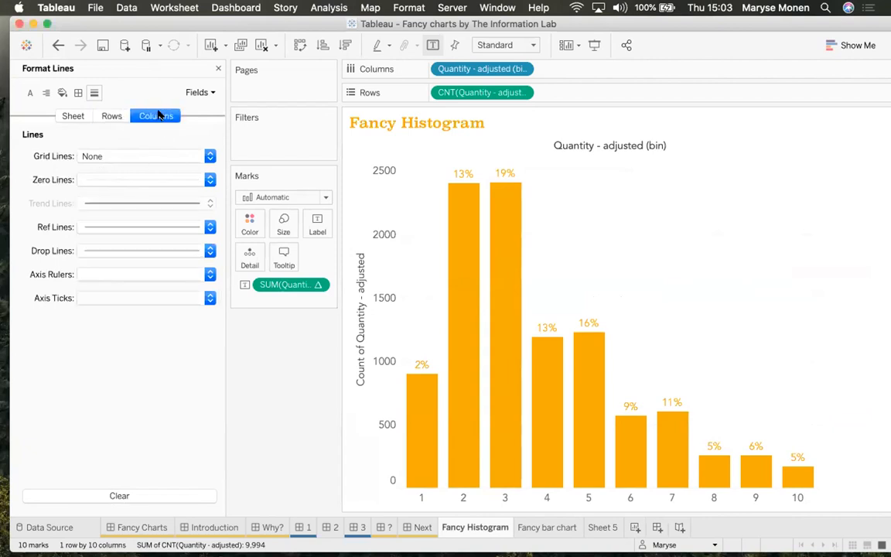
pyautogui.click(123, 181)
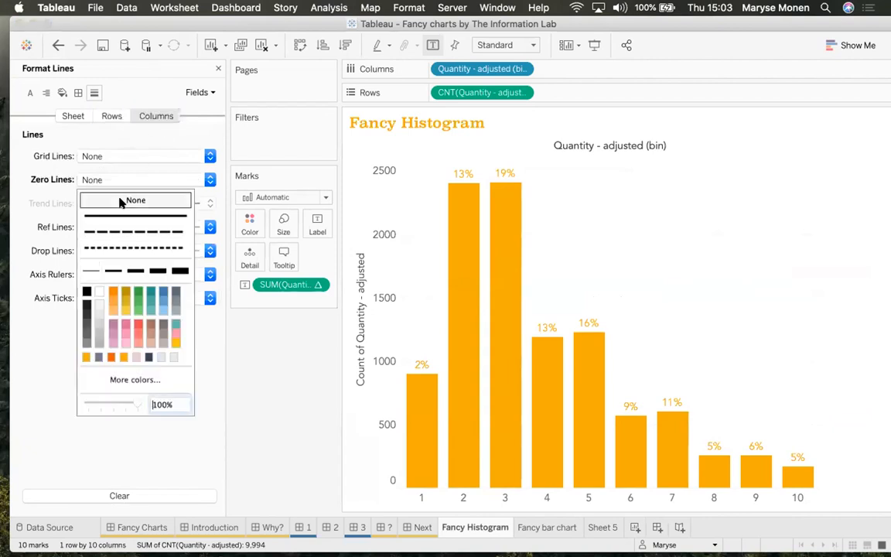
pyautogui.click(51, 156)
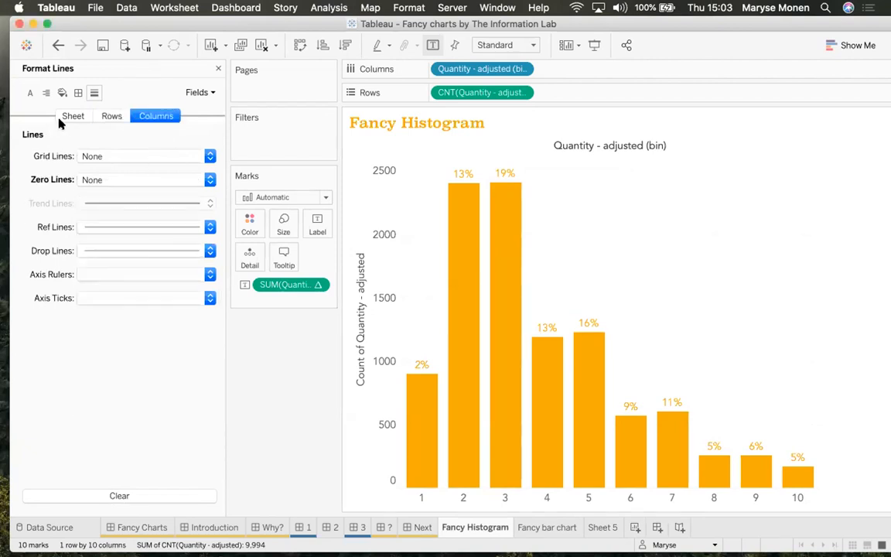
pyautogui.click(73, 116)
pyautogui.click(94, 180)
pyautogui.click(98, 199)
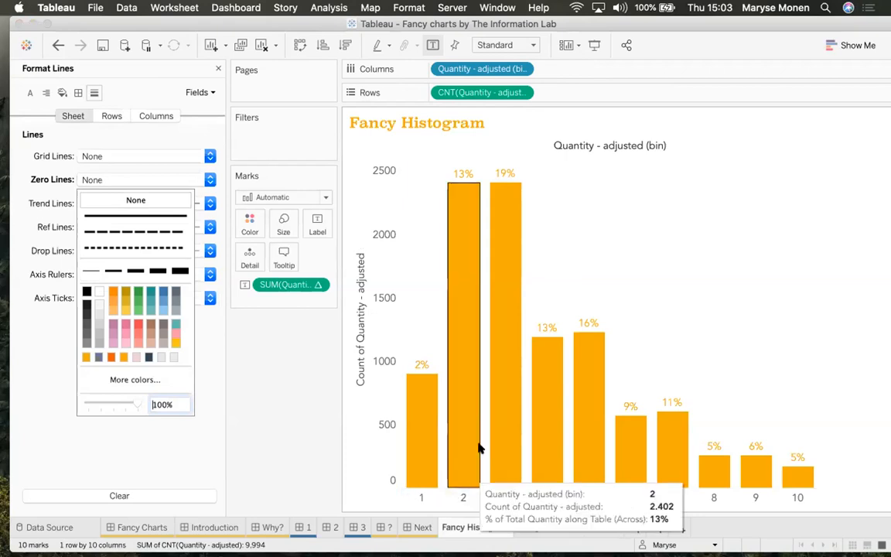
pyautogui.click(218, 68)
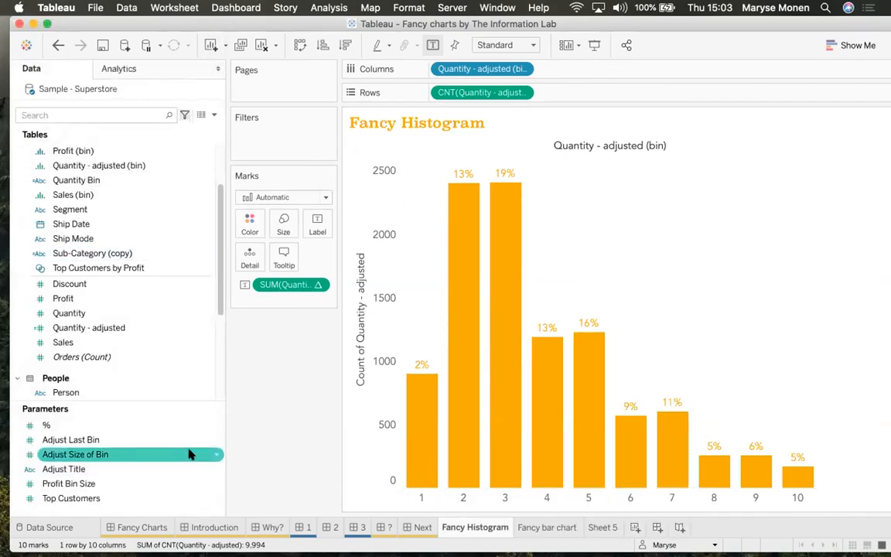
# Show the Adjust Last Bin and Adjust Size of Bin parameter controls beside the chart
pyautogui.rightClick(213, 441)
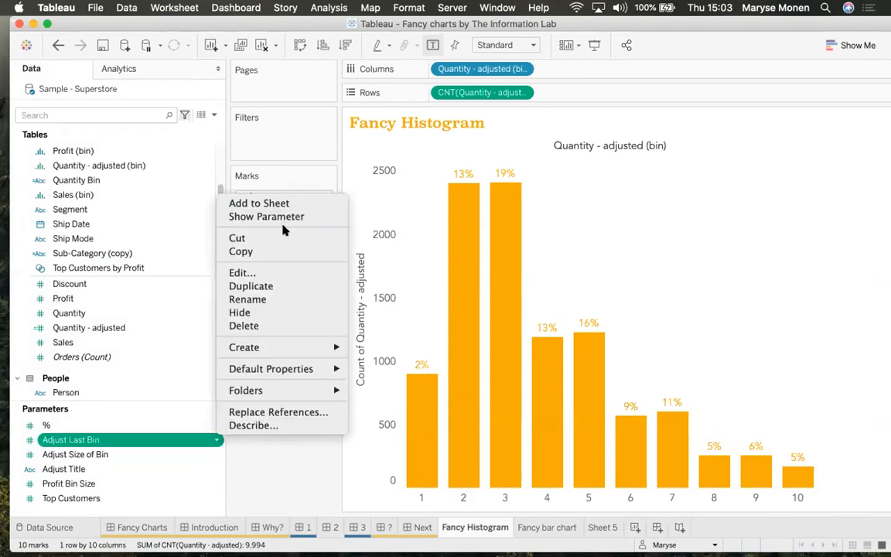
pyautogui.click(288, 216)
pyautogui.rightClick(211, 455)
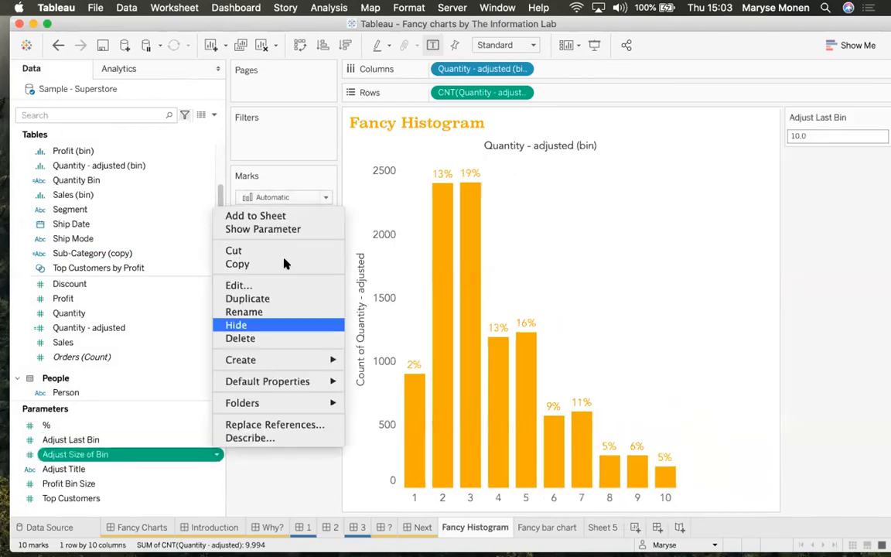
pyautogui.click(263, 229)
# Try Adjust Last Bin at 5, then restore it to 10
pyautogui.click(828, 136)
pyautogui.write('5')
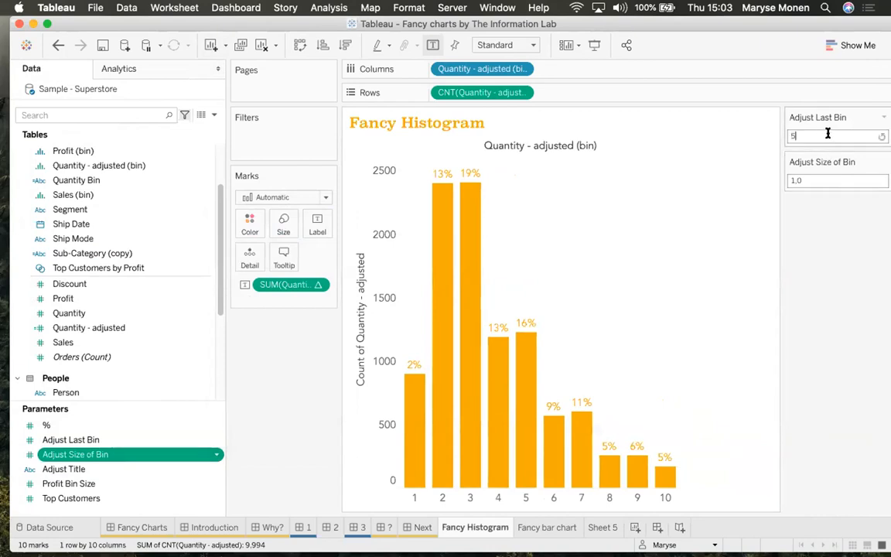
pyautogui.press('Return')
pyautogui.click(828, 136)
pyautogui.write('10')
pyautogui.press('Return')
# Try Adjust Size of Bin at 2, then restore it to 1
pyautogui.click(817, 181)
pyautogui.write('2')
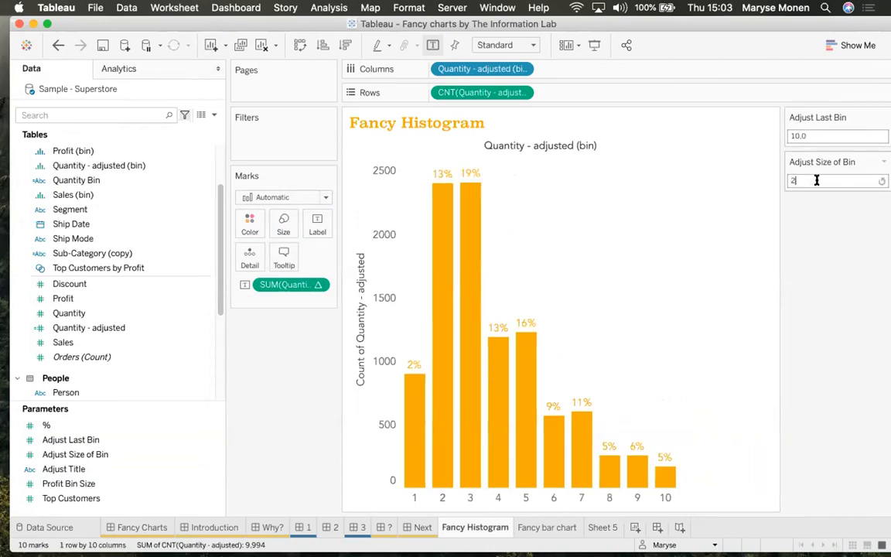
pyautogui.press('Return')
pyautogui.click(816, 180)
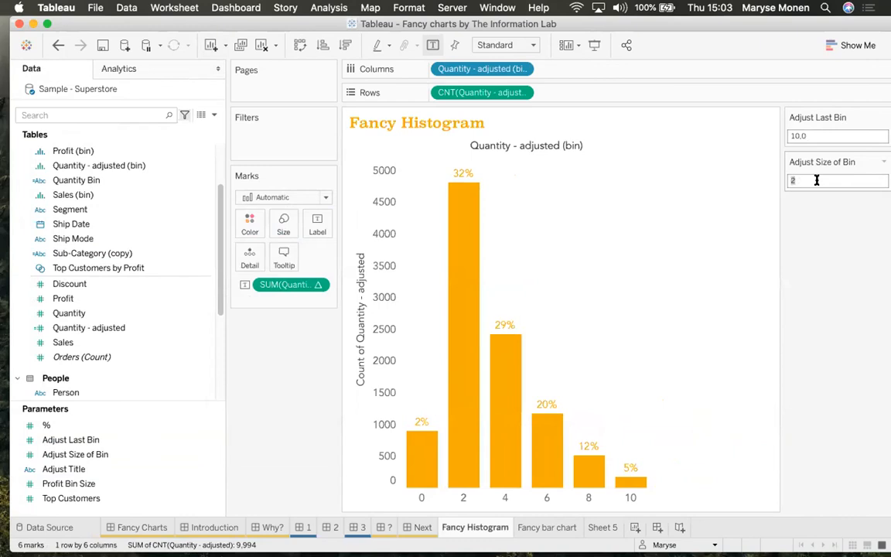
pyautogui.write('1')
pyautogui.press('Return')
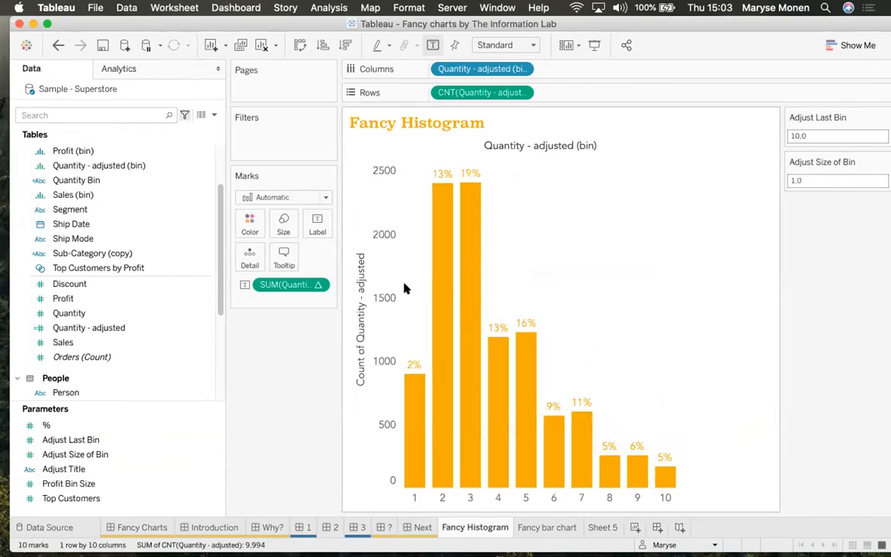
# Turn off Show Header for both the bin labels under the bars and the count axis
pyautogui.click(496, 499)
pyautogui.rightClick(497, 500)
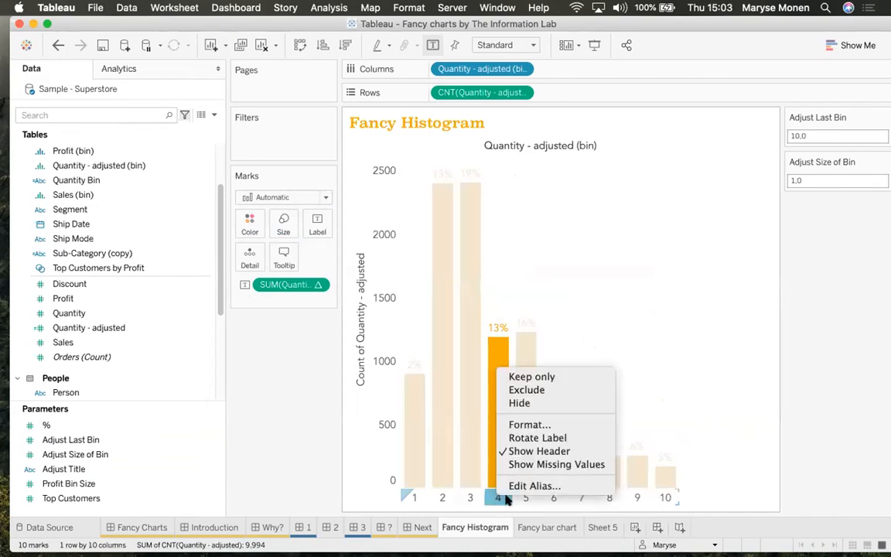
pyautogui.click(521, 452)
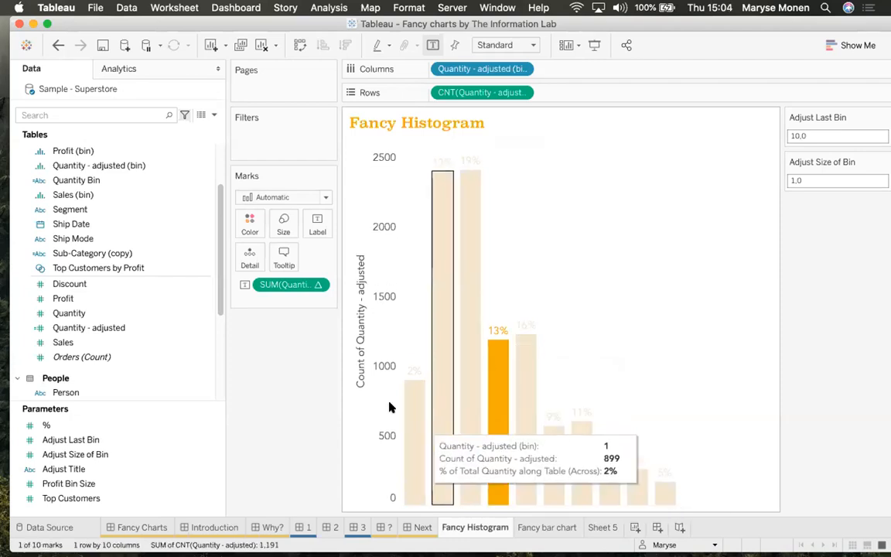
pyautogui.rightClick(380, 290)
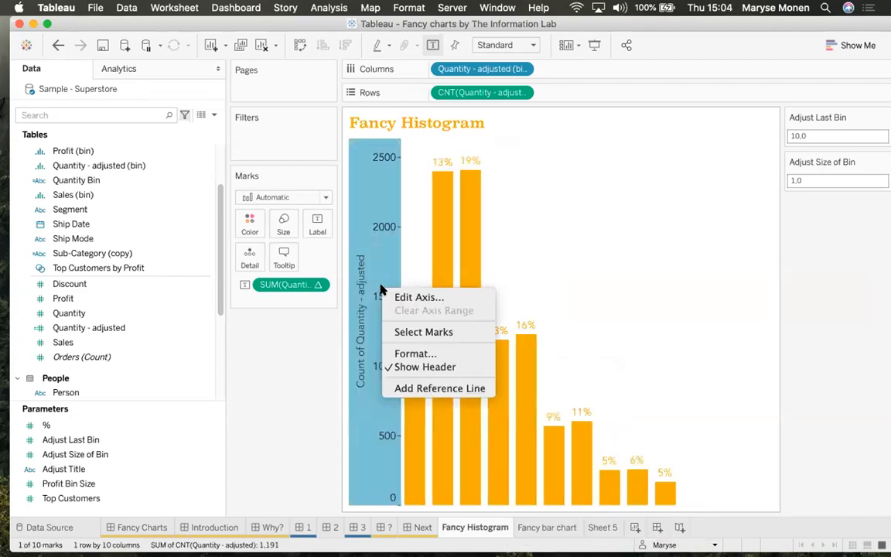
pyautogui.click(419, 366)
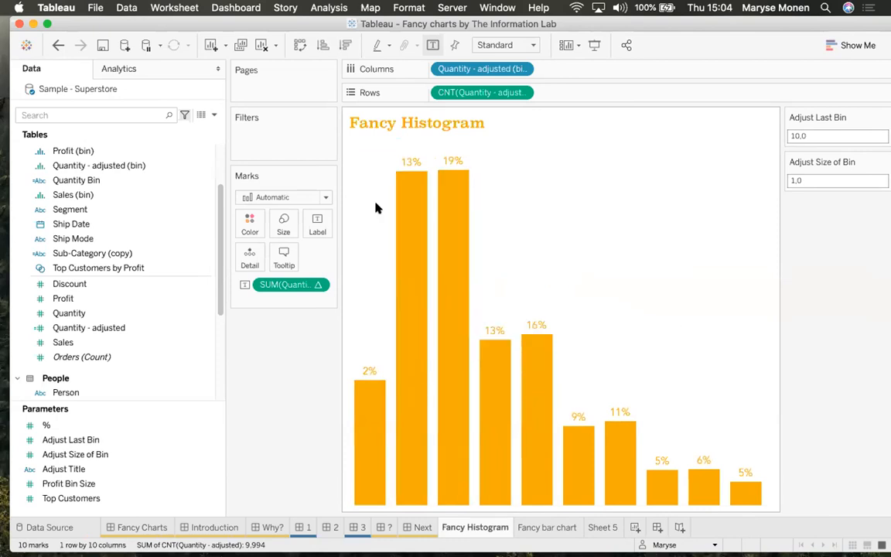
pyautogui.moveTo(408, 243)
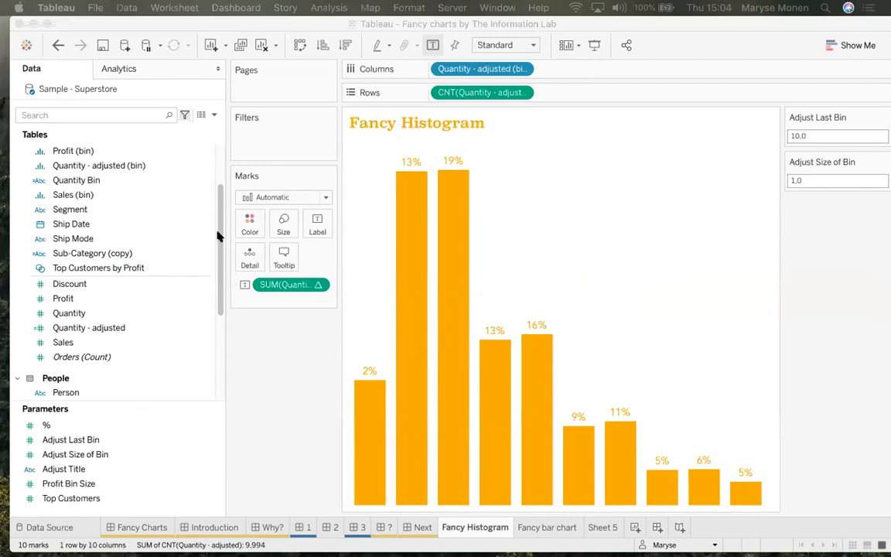
pyautogui.moveTo(221, 209); pyautogui.dragTo(223, 183)
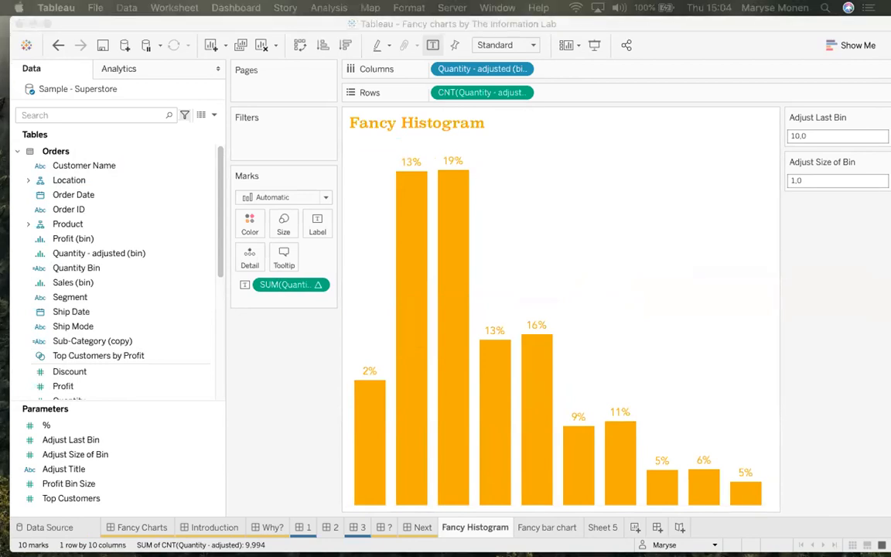
pyautogui.click(77, 112)
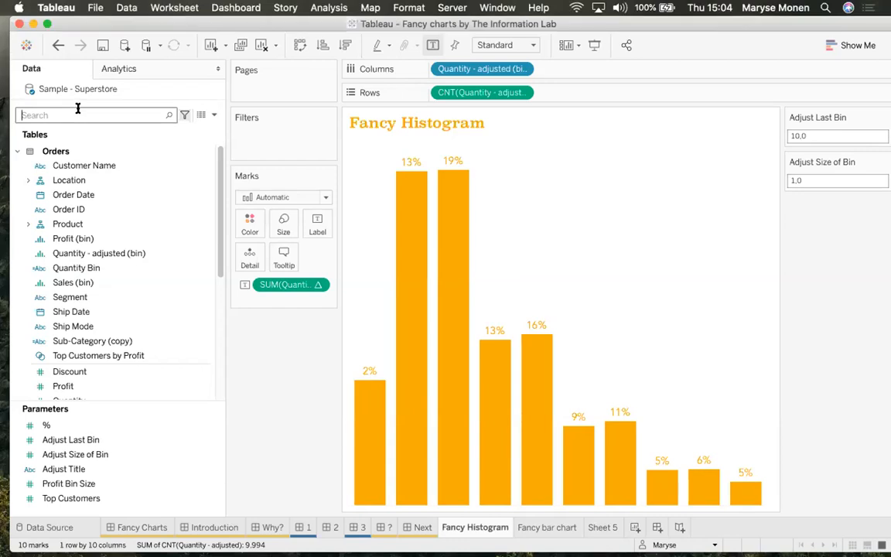
pyautogui.write('siz')
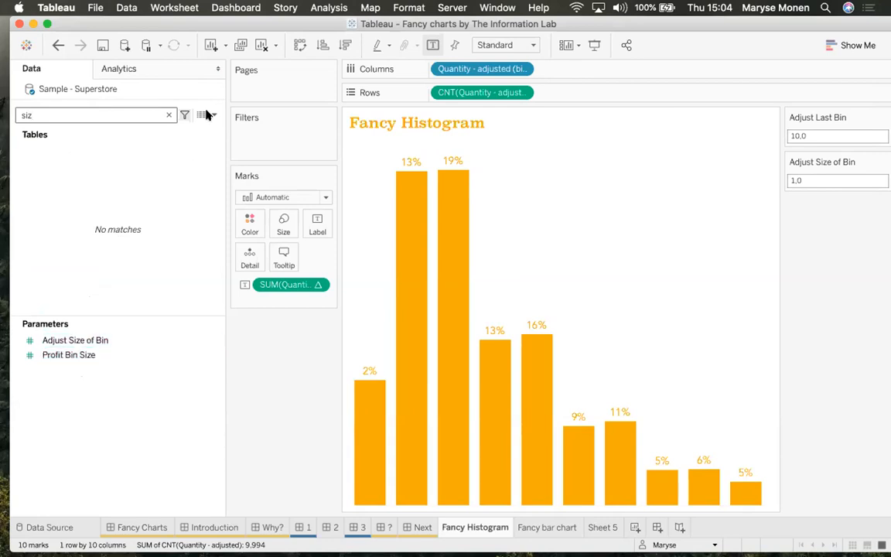
pyautogui.click(168, 114)
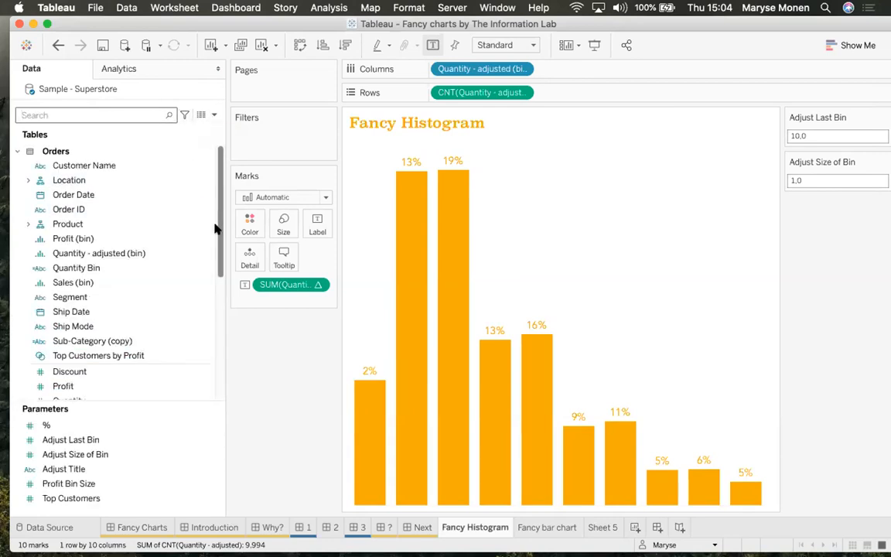
pyautogui.moveTo(219, 216)
pyautogui.mouseDown()
pyautogui.moveTo(219, 246)
pyautogui.moveTo(225, 201)
pyautogui.mouseUp()
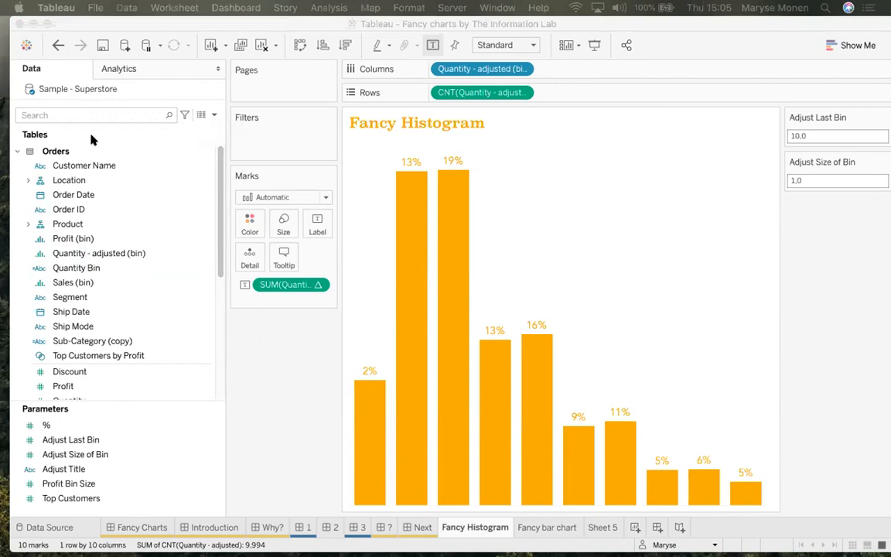
# Review the Quantity Bin calculation unchanged, then drop Quantity Bin onto Tooltip
pyautogui.click(189, 268)
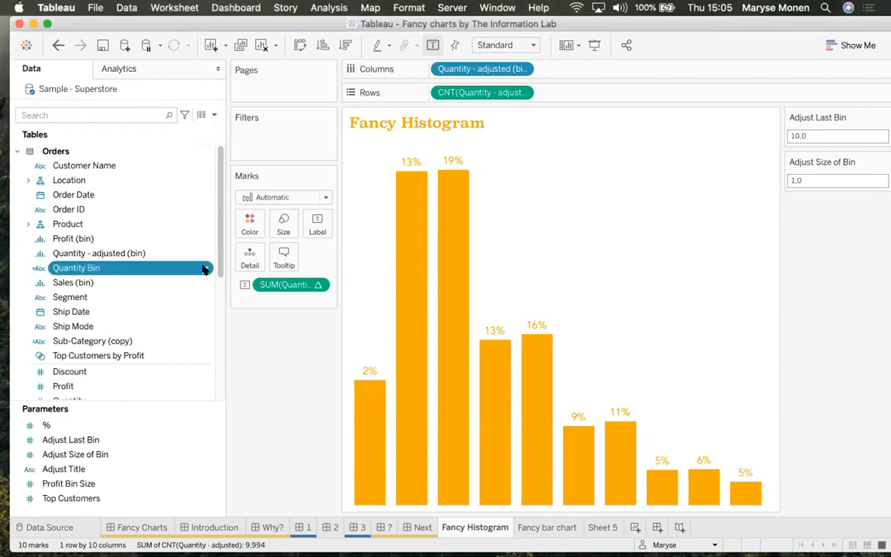
pyautogui.click(207, 268)
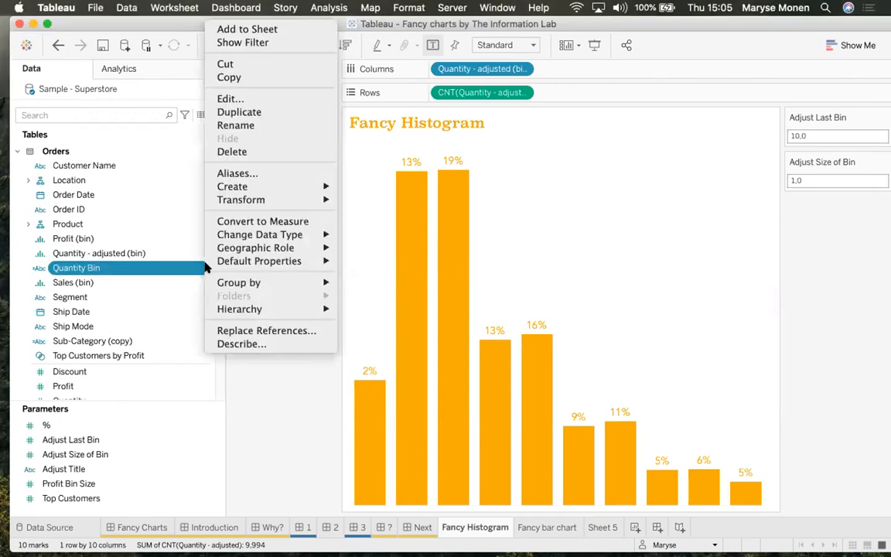
pyautogui.click(267, 98)
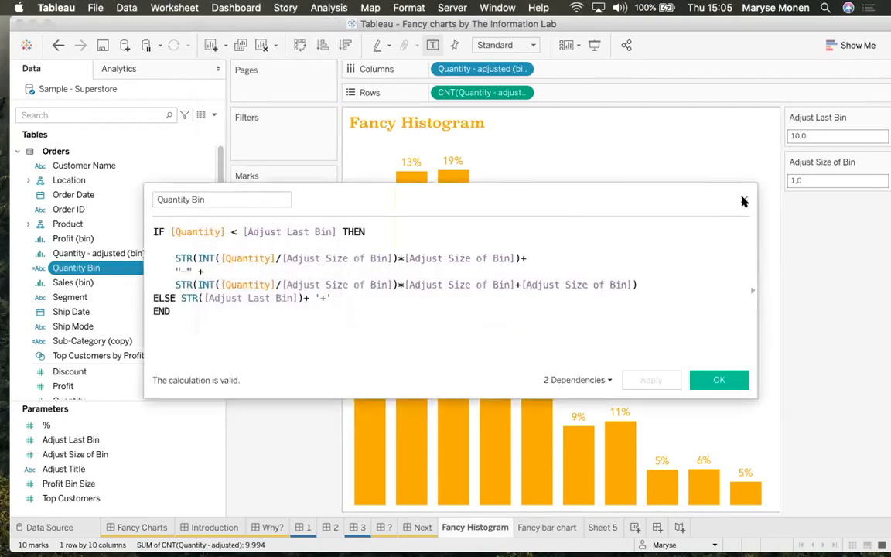
pyautogui.click(744, 200)
pyautogui.moveTo(68, 268); pyautogui.dragTo(279, 258)
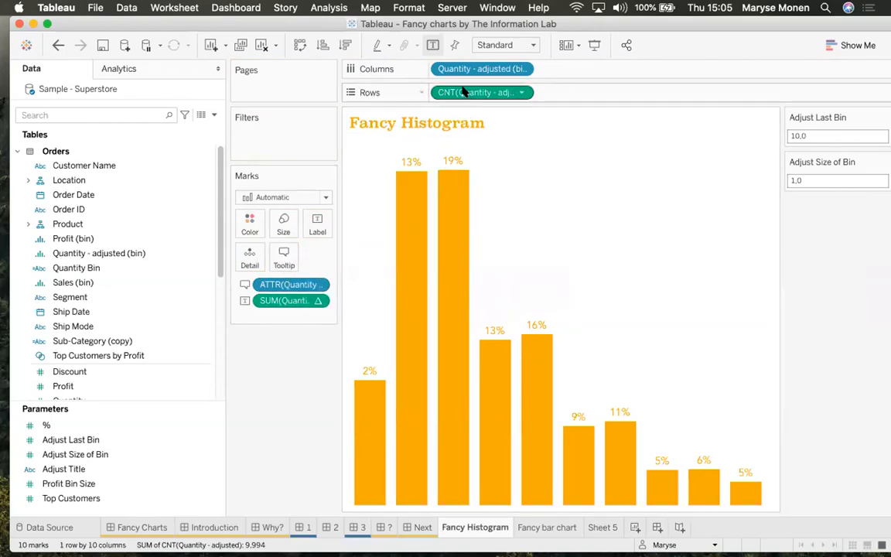
# Open the histogram's tooltip editor and preview the current tooltip
pyautogui.click(318, 224)
pyautogui.click(324, 226)
pyautogui.click(276, 254)
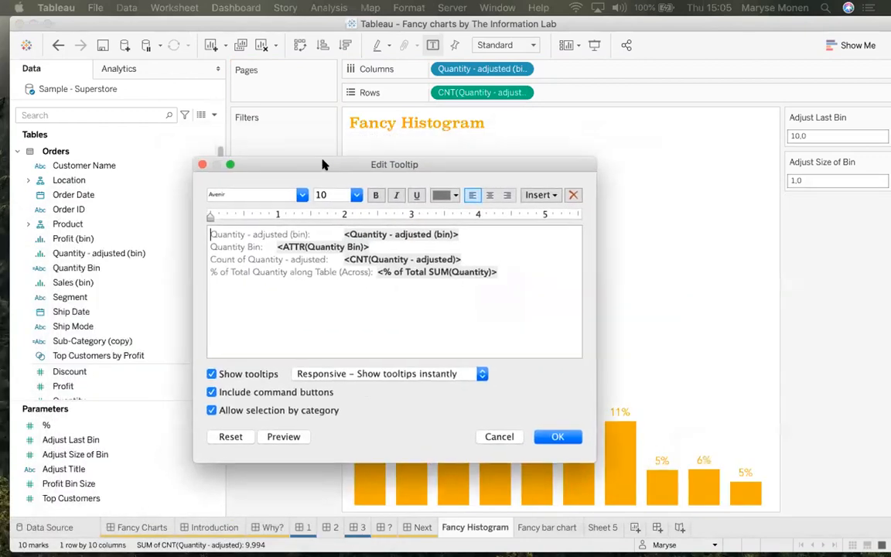
pyautogui.click(286, 438)
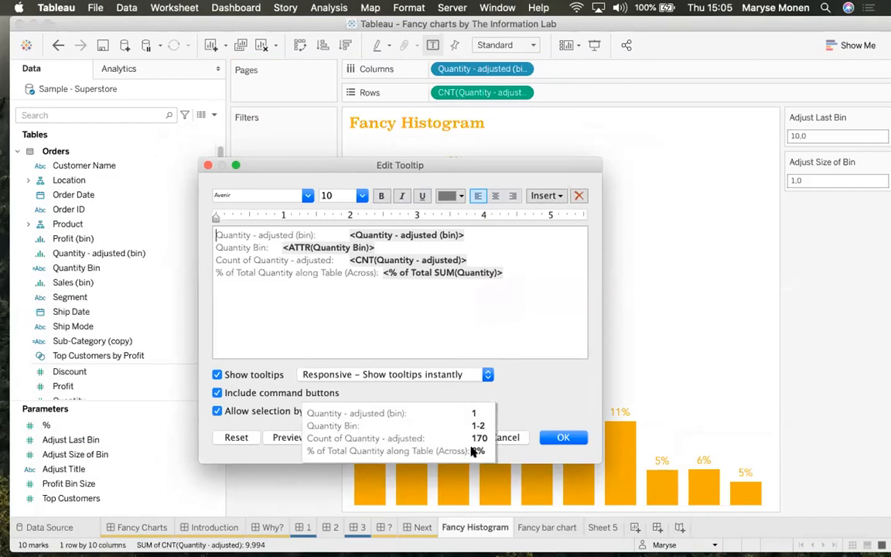
# Start the tooltip with 'In the bin size', the Quantity Bin field, then 'there are'
pyautogui.click(214, 235)
pyautogui.press('Return')
pyautogui.press('Up')
pyautogui.write('In')
pyautogui.press('BackSpace')
pyautogui.press('BackSpace')
pyautogui.press('Right')
pyautogui.press('Right')
pyautogui.press('Right')
pyautogui.write('In the bin size')
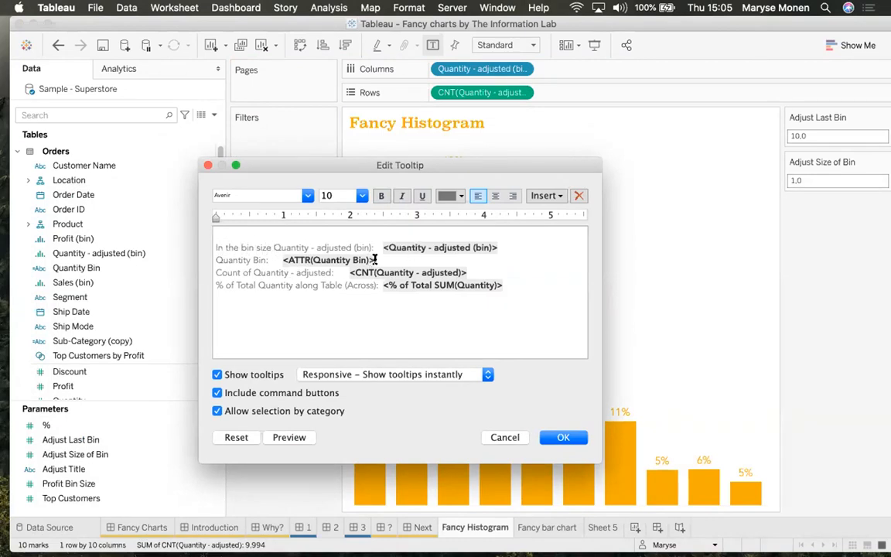
pyautogui.moveTo(376, 260); pyautogui.dragTo(283, 260)
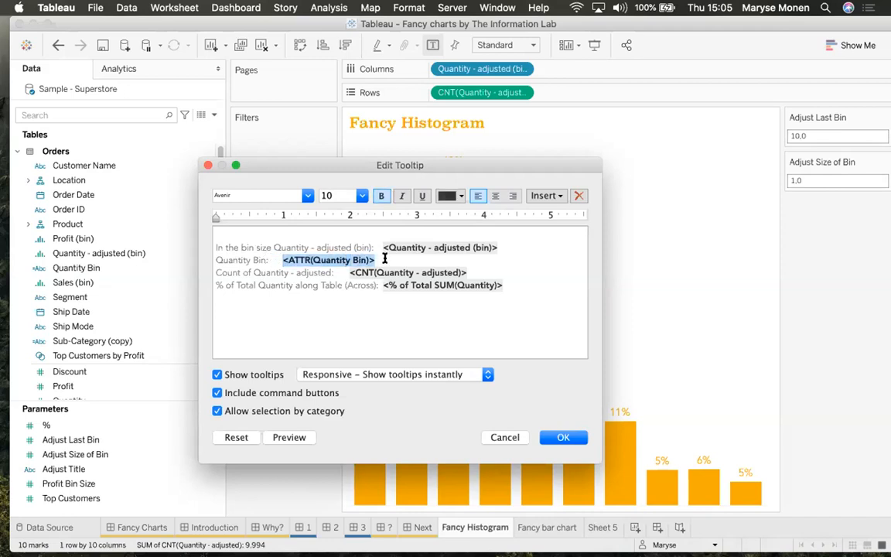
pyautogui.moveTo(375, 260); pyautogui.dragTo(274, 247)
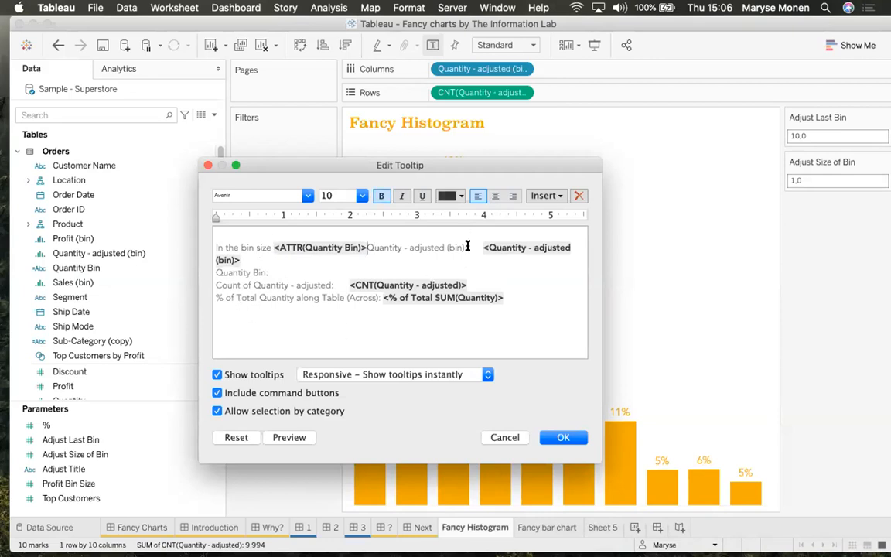
pyautogui.moveTo(467, 247); pyautogui.dragTo(367, 248)
pyautogui.write('therw')
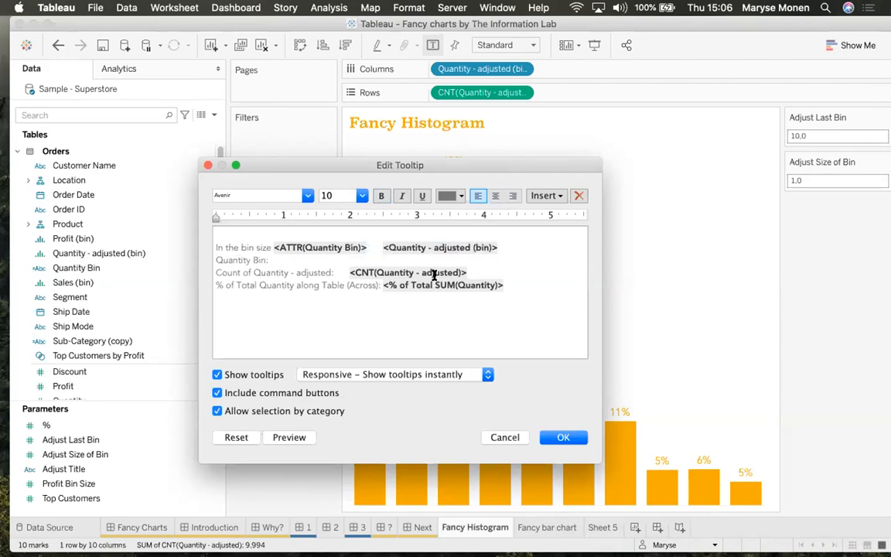
pyautogui.press('BackSpace')
pyautogui.press('BackSpace')
pyautogui.press('Delete')
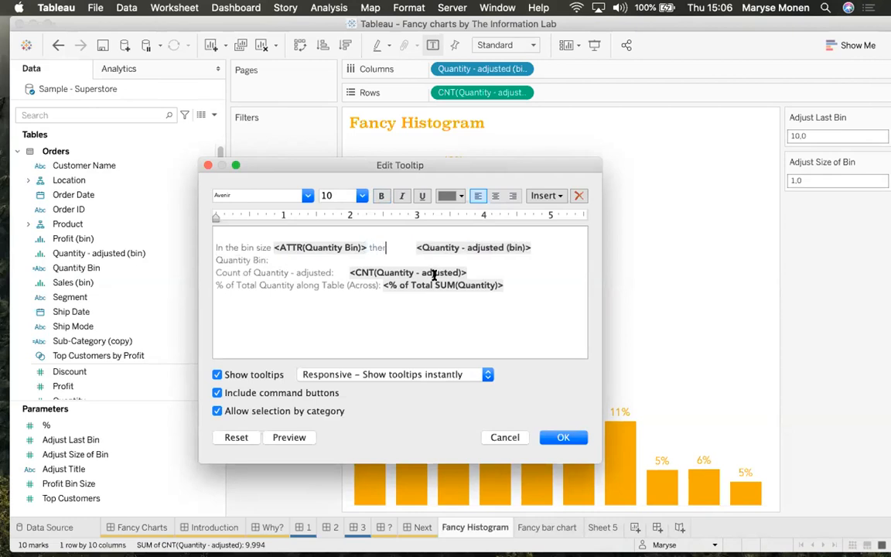
pyautogui.write('re are')
# Move the count field after 'there are', add 'instances' and 'this is', and join everything onto one line
pyautogui.moveTo(483, 274); pyautogui.dragTo(347, 271)
pyautogui.press('super+c')
pyautogui.press('BackSpace')
pyautogui.moveTo(542, 247); pyautogui.dragTo(409, 249)
pyautogui.press('super+v')
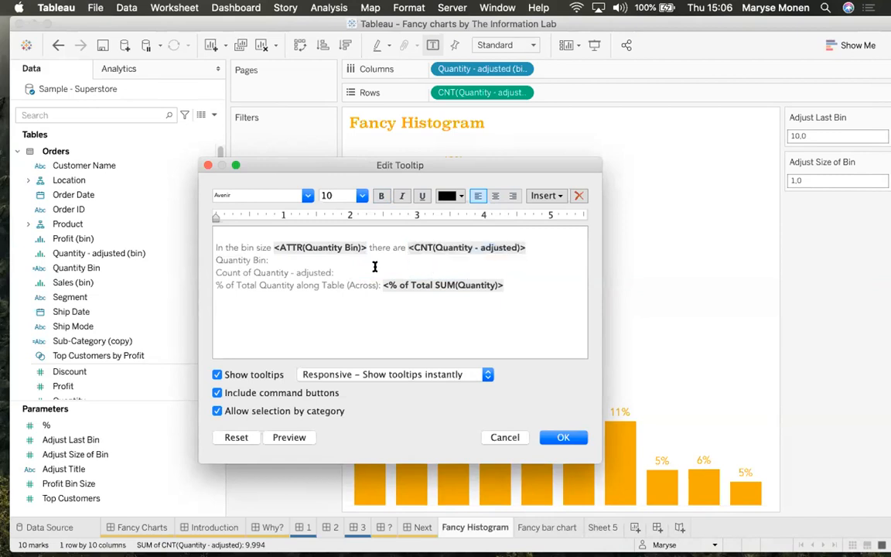
pyautogui.moveTo(349, 271); pyautogui.dragTo(219, 259)
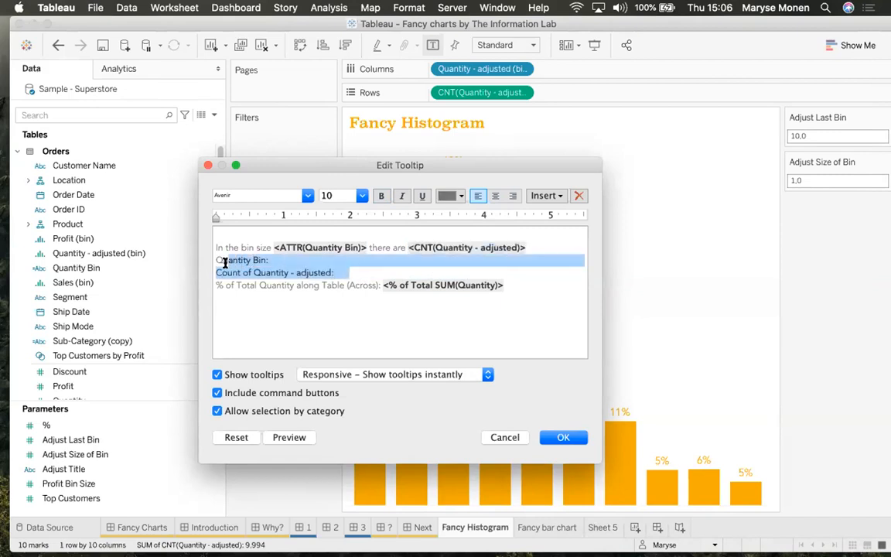
pyautogui.press('BackSpace')
pyautogui.write('instances')
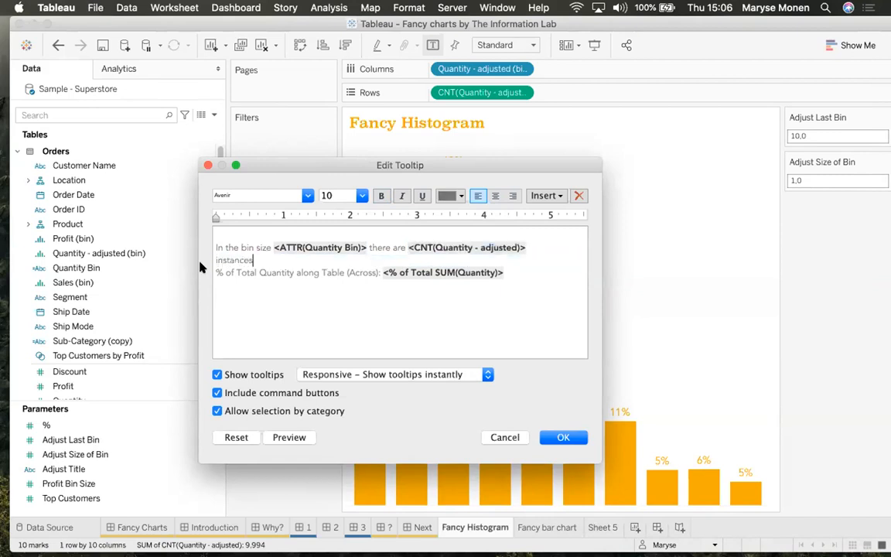
pyautogui.moveTo(216, 273); pyautogui.dragTo(378, 273)
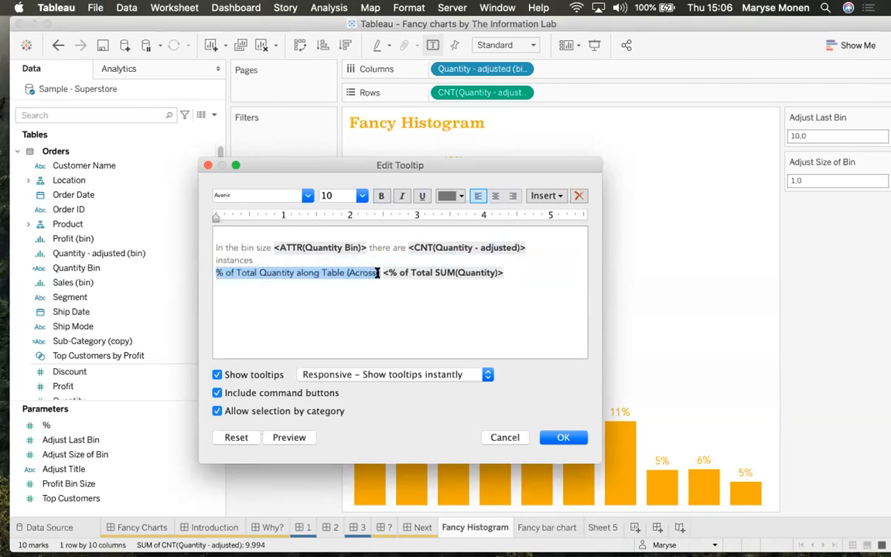
pyautogui.write('this is')
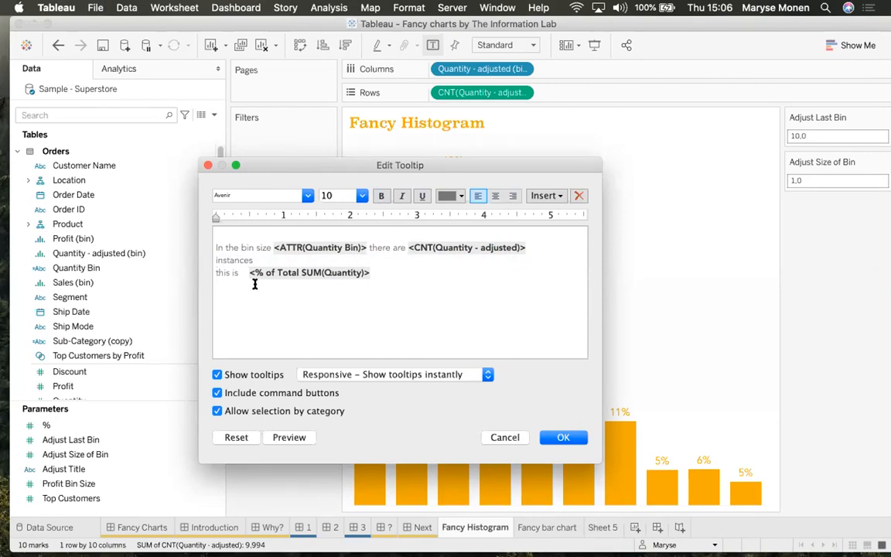
pyautogui.click(217, 245)
pyautogui.press('BackSpace')
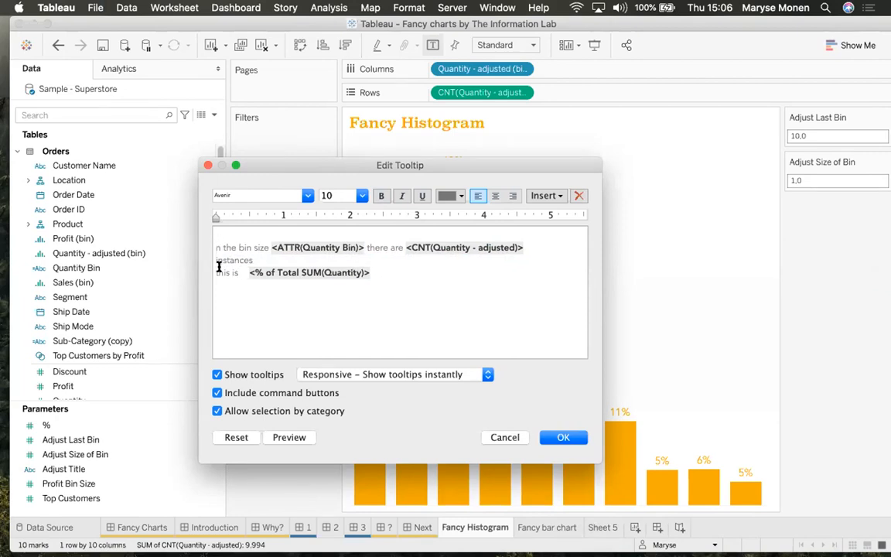
pyautogui.write('I')
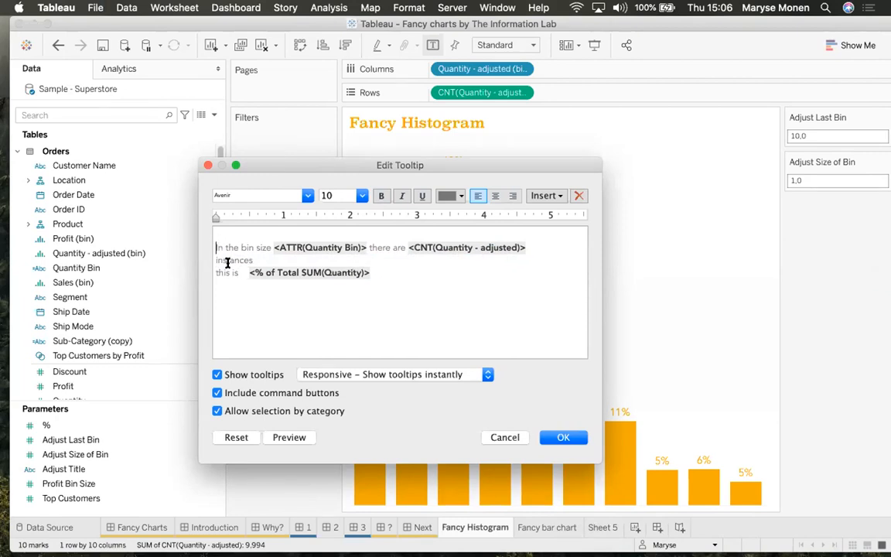
pyautogui.press('BackSpace')
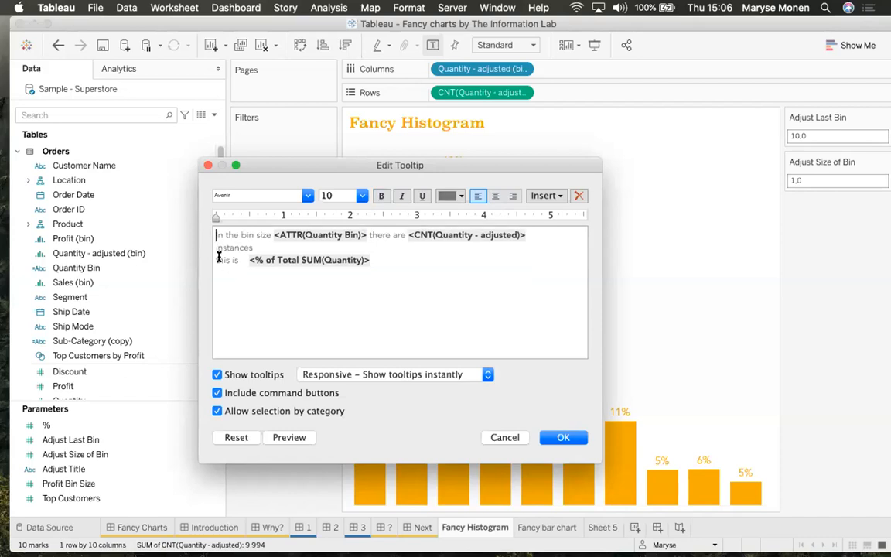
pyautogui.click(218, 247)
pyautogui.press('BackSpace')
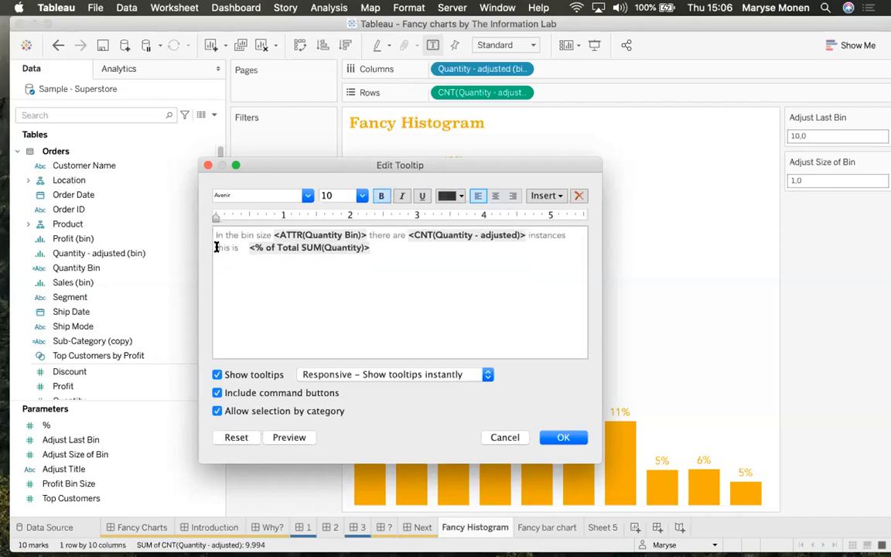
pyautogui.click(249, 248)
pyautogui.rightClick(249, 249)
pyautogui.press('Escape')
pyautogui.press('BackSpace')
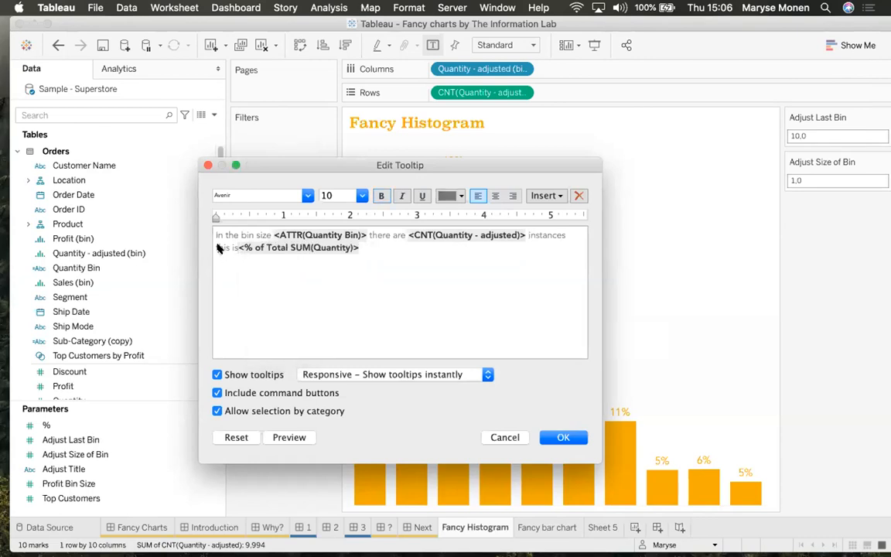
# Colour the Quantity Bin, count and percentage fields orange and apply the tooltip
pyautogui.doubleClick(312, 234)
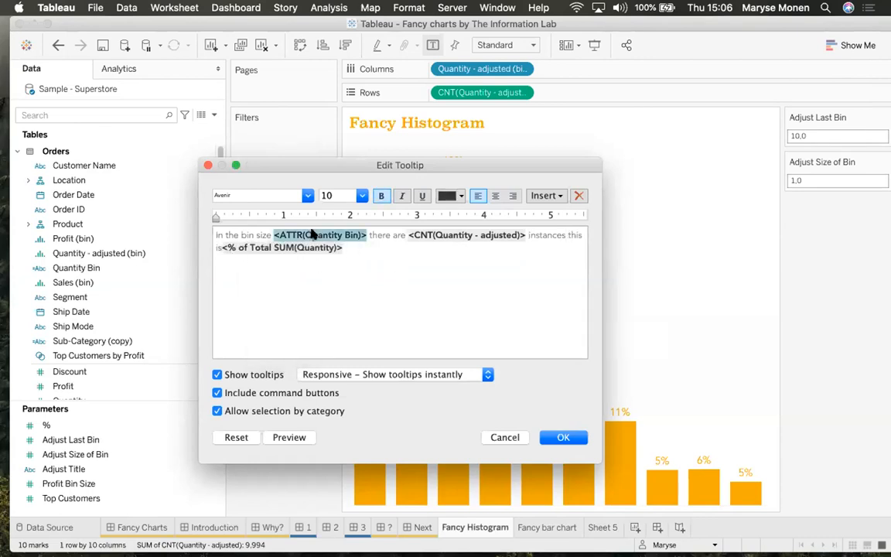
pyautogui.click(449, 195)
pyautogui.click(469, 233)
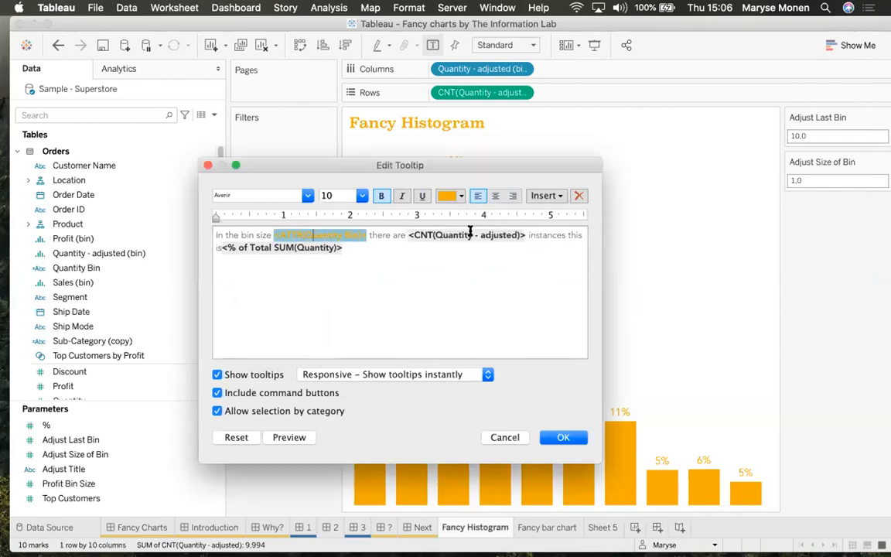
pyautogui.doubleClick(469, 234)
pyautogui.click(449, 195)
pyautogui.click(481, 265)
pyautogui.click(325, 247)
pyautogui.doubleClick(256, 247)
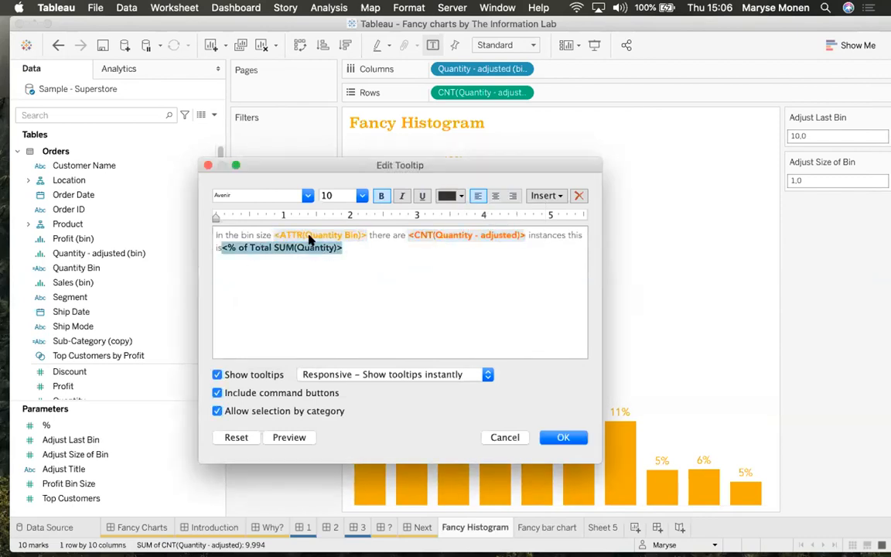
pyautogui.click(449, 195)
pyautogui.click(399, 256)
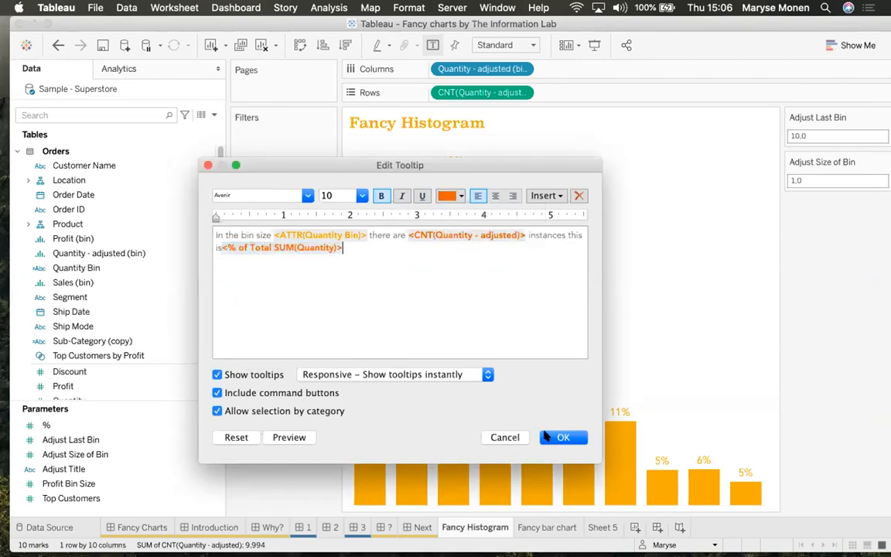
pyautogui.click(547, 437)
pyautogui.moveTo(365, 412)
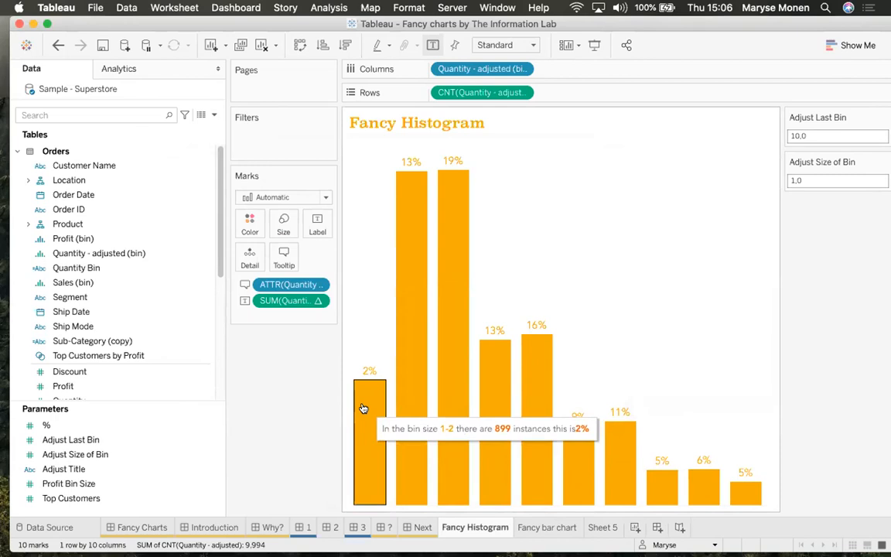
pyautogui.moveTo(406, 386)
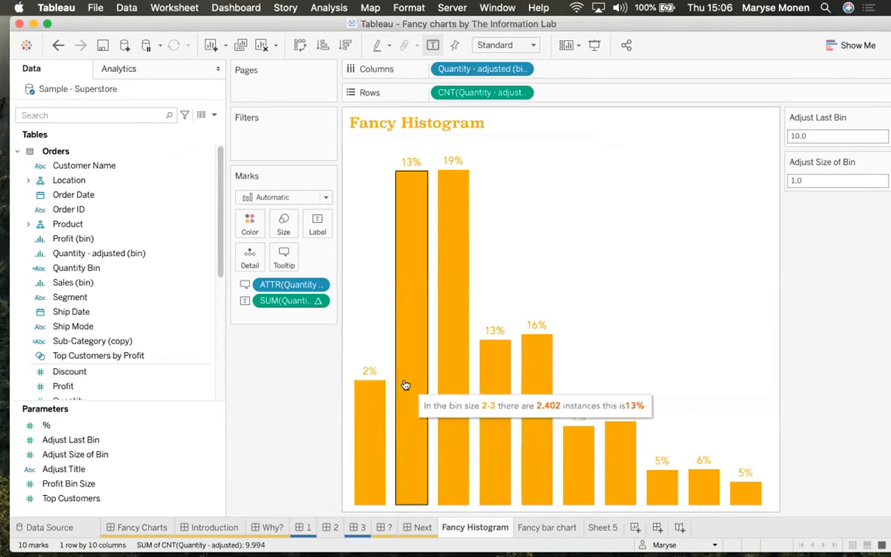
pyautogui.moveTo(504, 418)
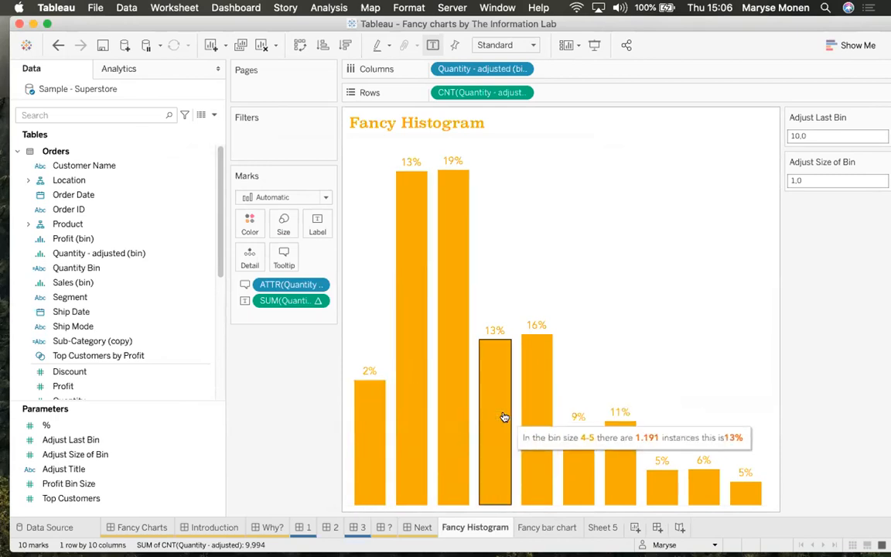
pyautogui.moveTo(754, 487)
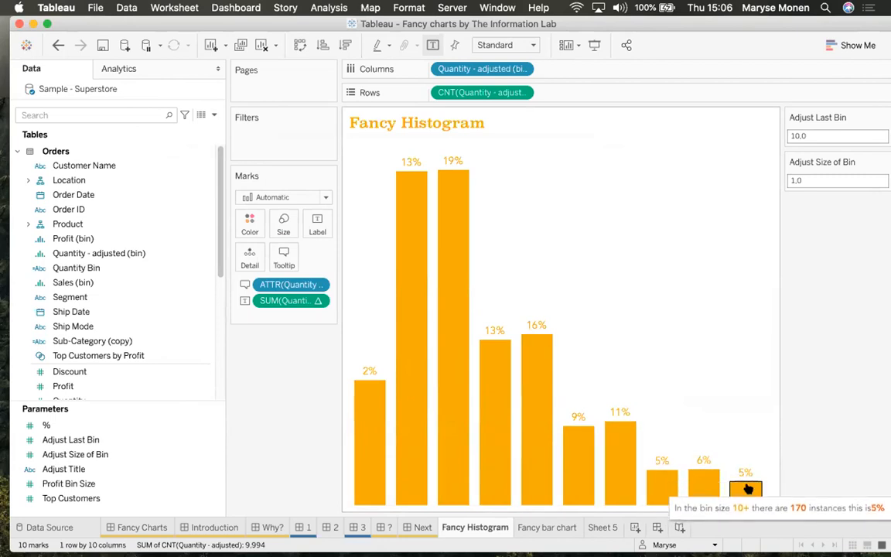
# Enter 5 in Adjust Last Bin, leaving five bars at 2%, 13%, 19%, 13% and 53%
pyautogui.click(810, 135)
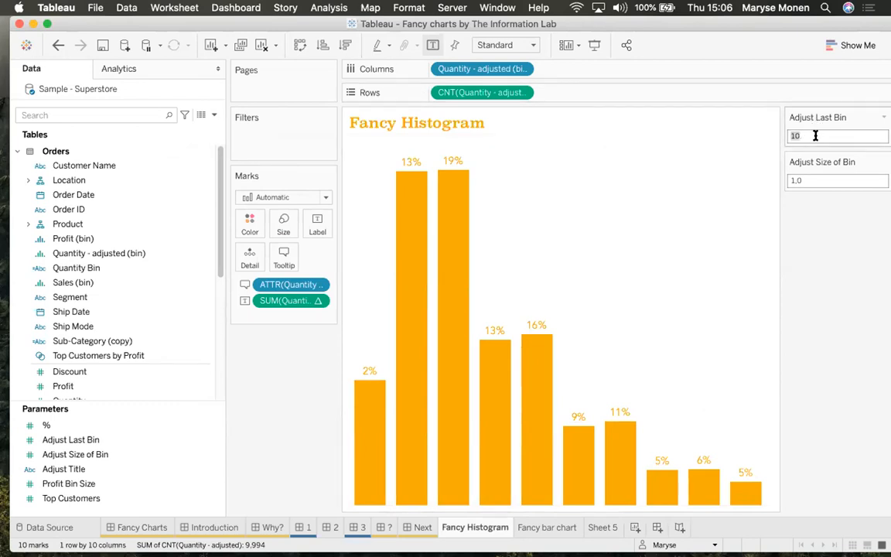
pyautogui.write('5')
pyautogui.press('Return')
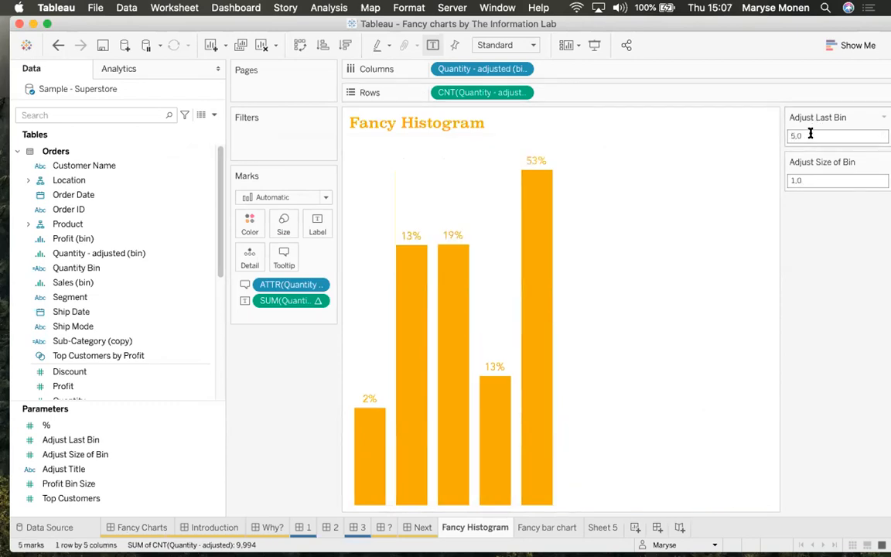
pyautogui.moveTo(557, 251)
pyautogui.moveTo(328, 527)
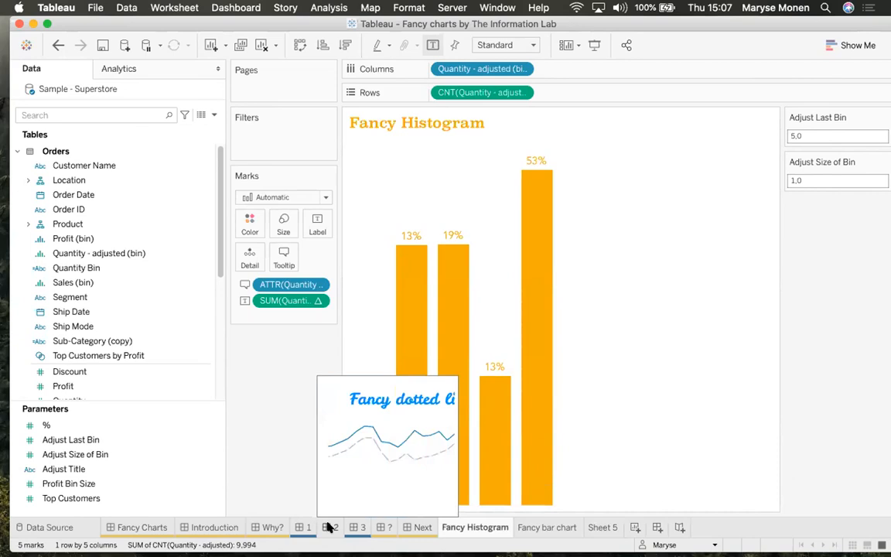
# Switch to the Fancy dotted line sheet charting monthly Sales 2019 against Sales 2020
pyautogui.click(328, 527)
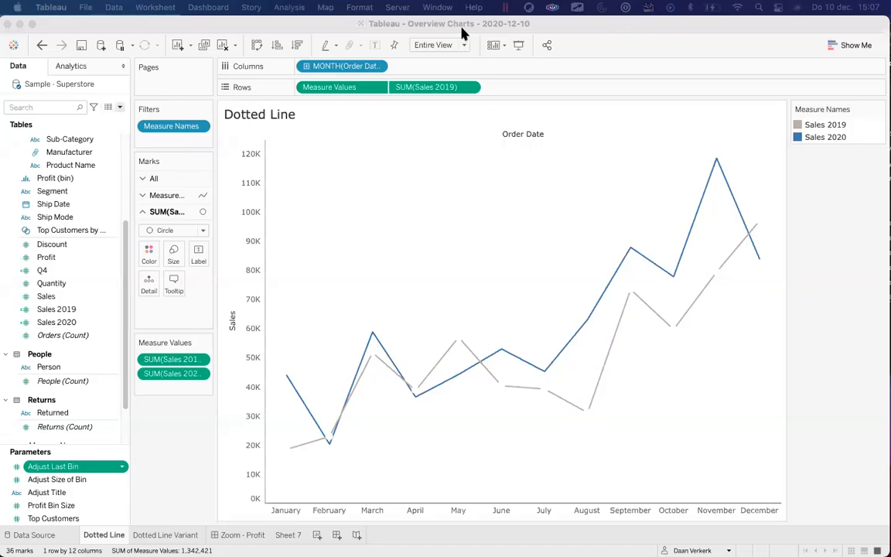
# Enter Presentation Mode to view the dashed 2019 and solid 2020 sales lines
pyautogui.click(520, 44)
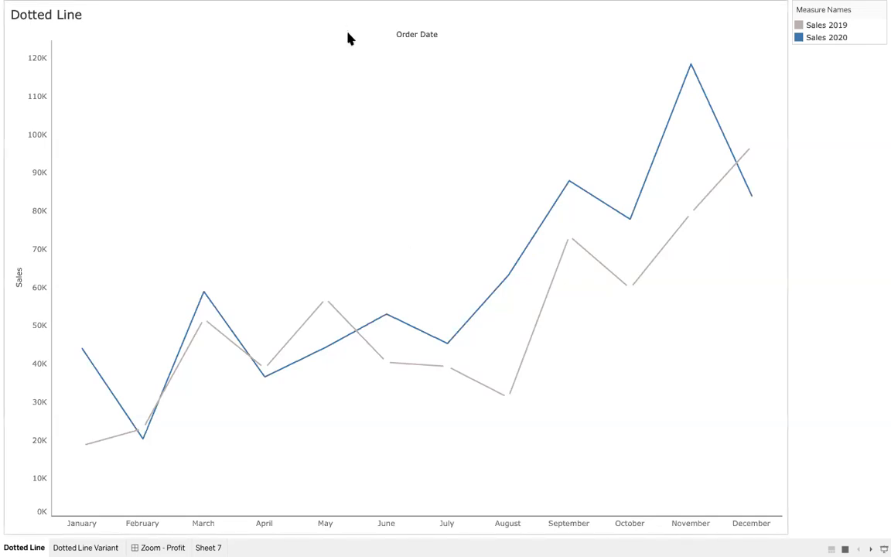
# Exit presentation mode and widen the Data pane so full field names show
pyautogui.press('Escape')
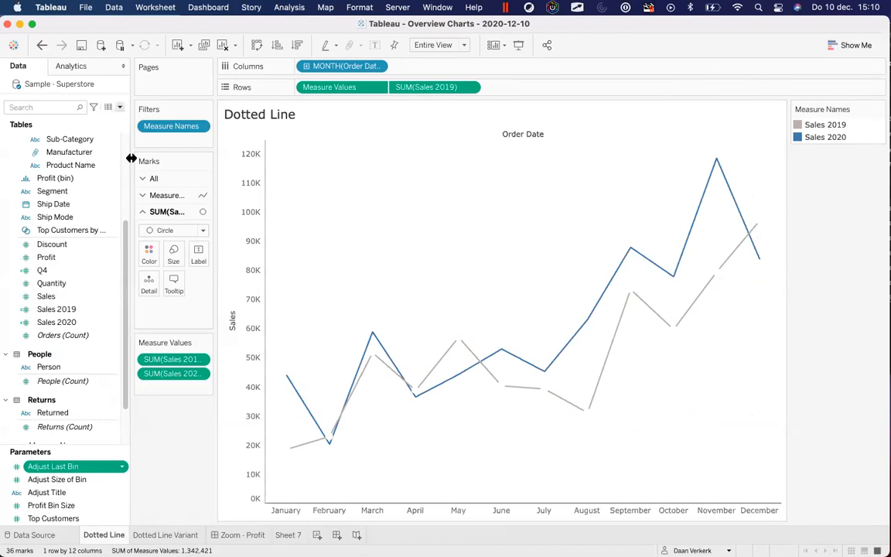
pyautogui.moveTo(127, 161); pyautogui.dragTo(180, 163)
pyautogui.click(142, 260)
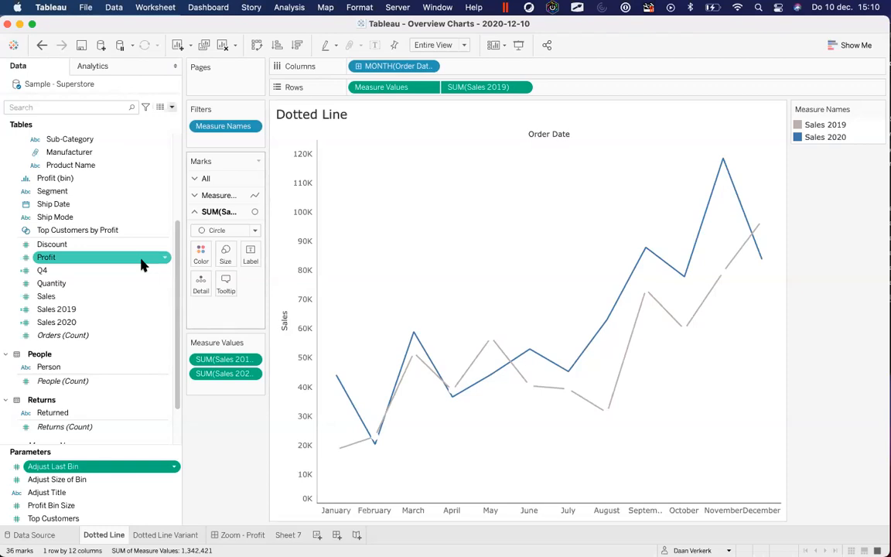
pyautogui.rightClick(82, 309)
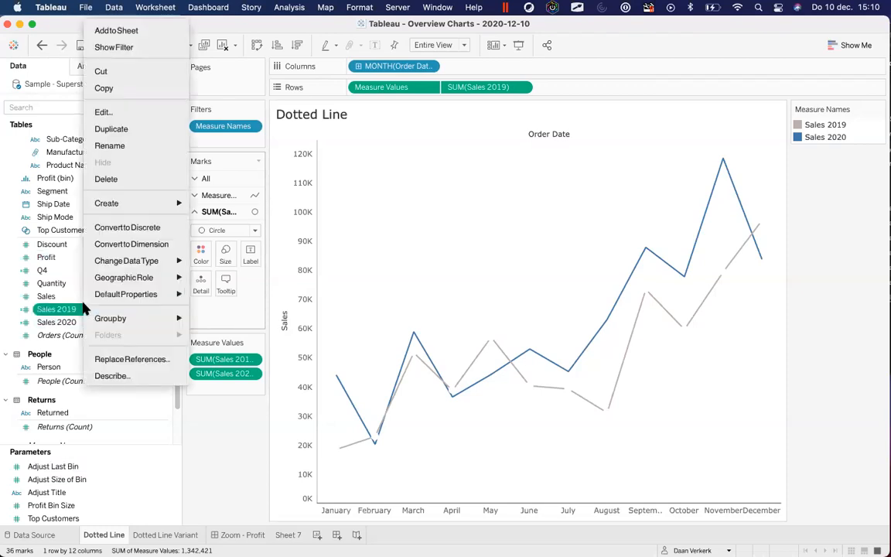
pyautogui.click(144, 113)
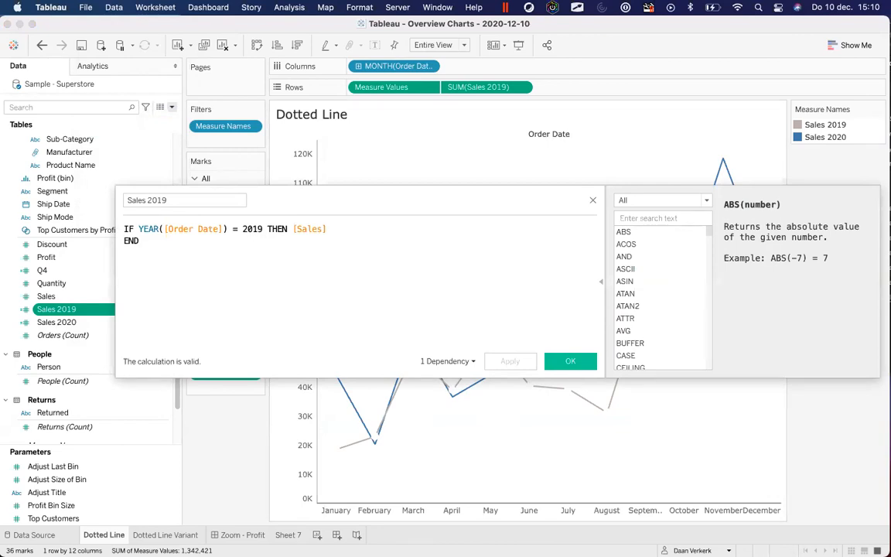
pyautogui.moveTo(189, 314); pyautogui.dragTo(113, 230)
pyautogui.press('super+c')
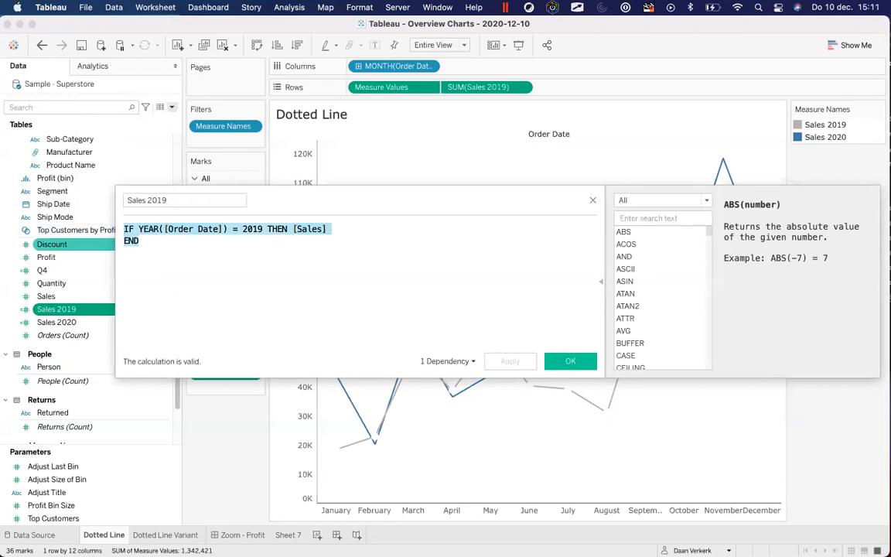
pyautogui.click(458, 254)
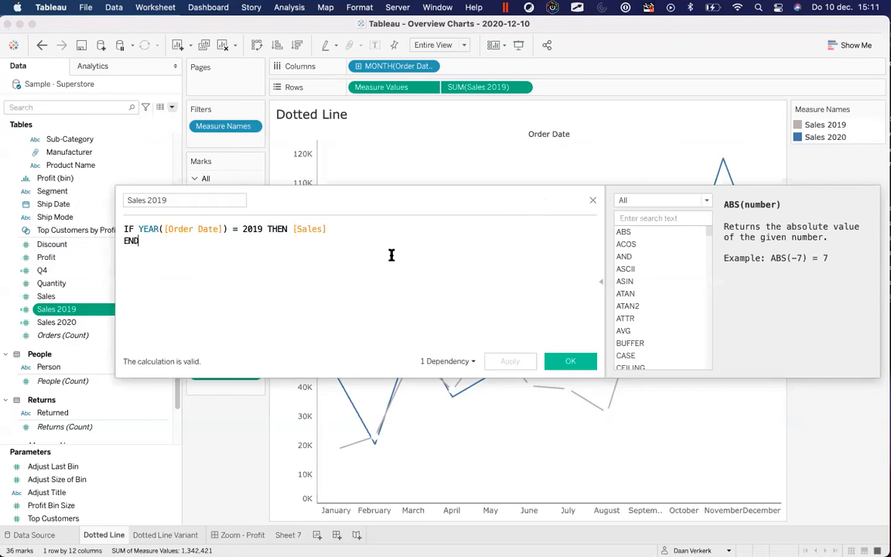
pyautogui.click(592, 202)
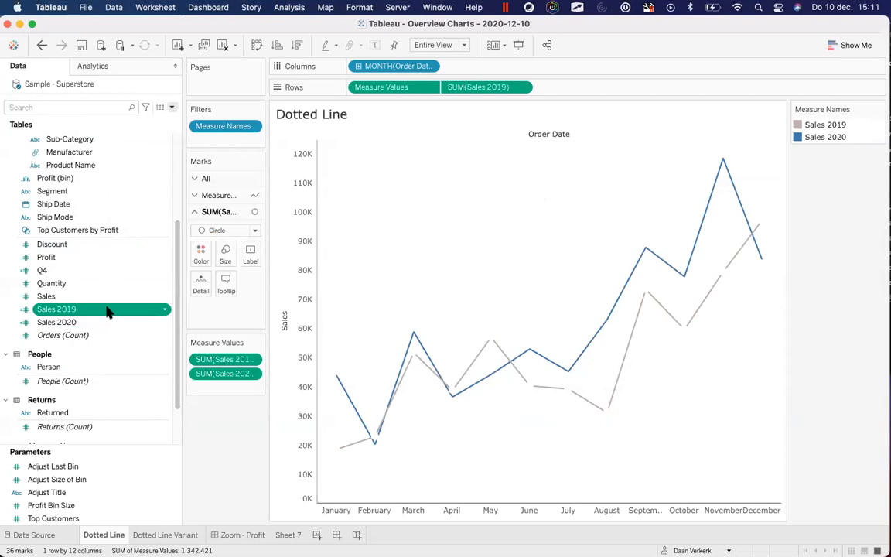
pyautogui.rightClick(108, 311)
pyautogui.rightClick(88, 322)
pyautogui.click(142, 117)
pyautogui.moveTo(206, 255); pyautogui.dragTo(91, 173)
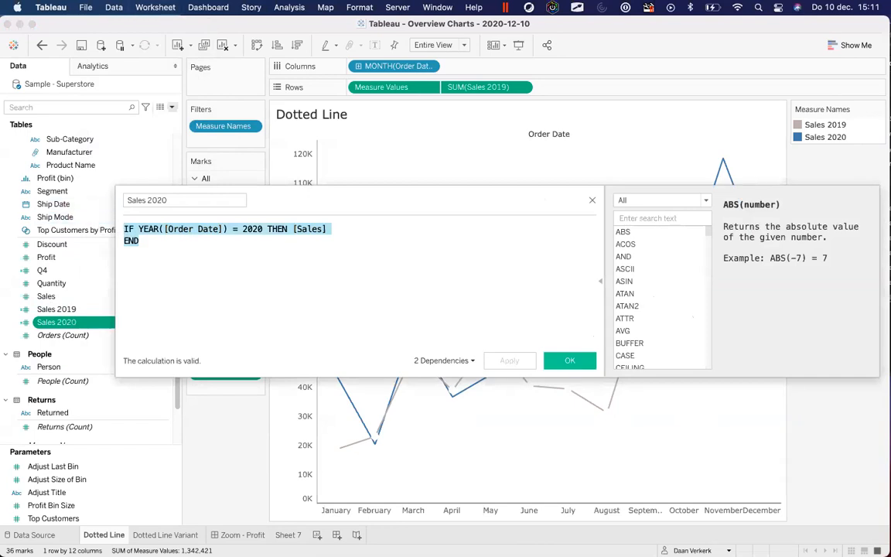
pyautogui.click(592, 201)
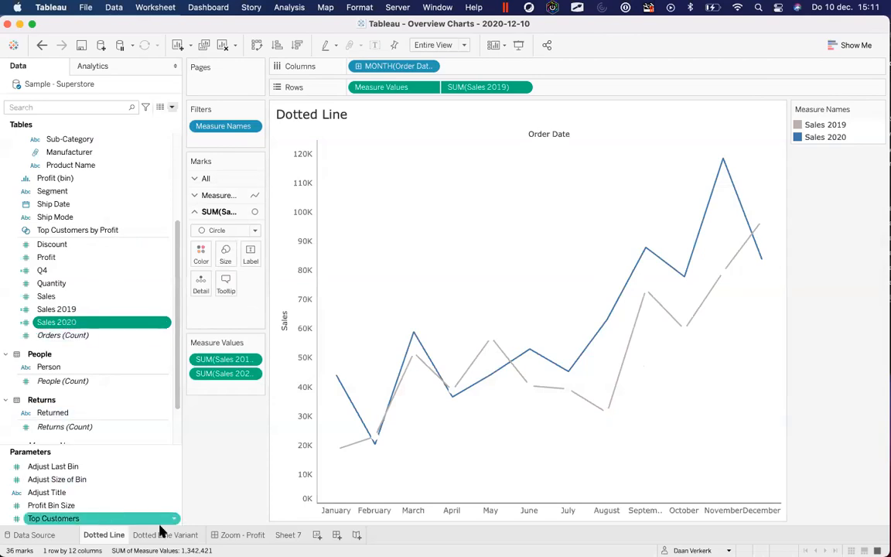
# Add Sheet 8 after the Dotted Line sheet and put MONTH(Order Date) on Columns
pyautogui.click(316, 535)
pyautogui.moveTo(323, 535); pyautogui.dragTo(136, 534)
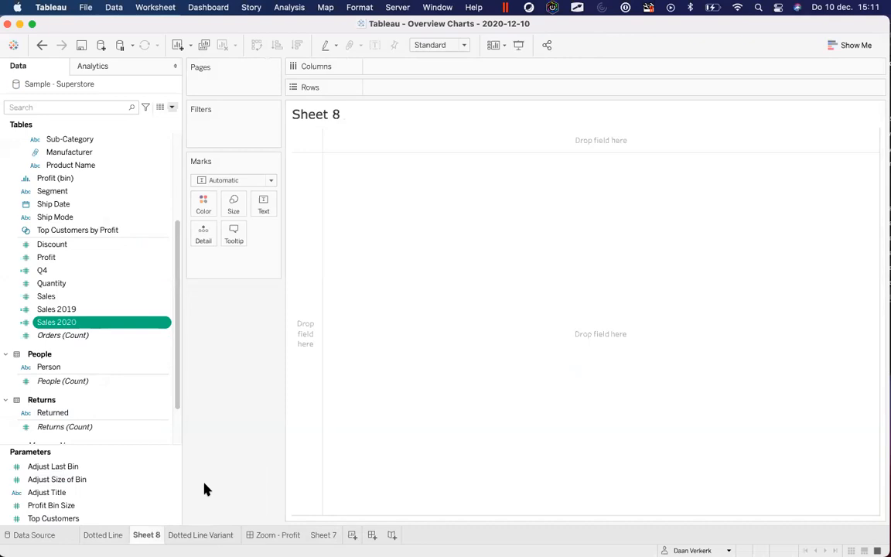
pyautogui.scroll(5, 96, 231)
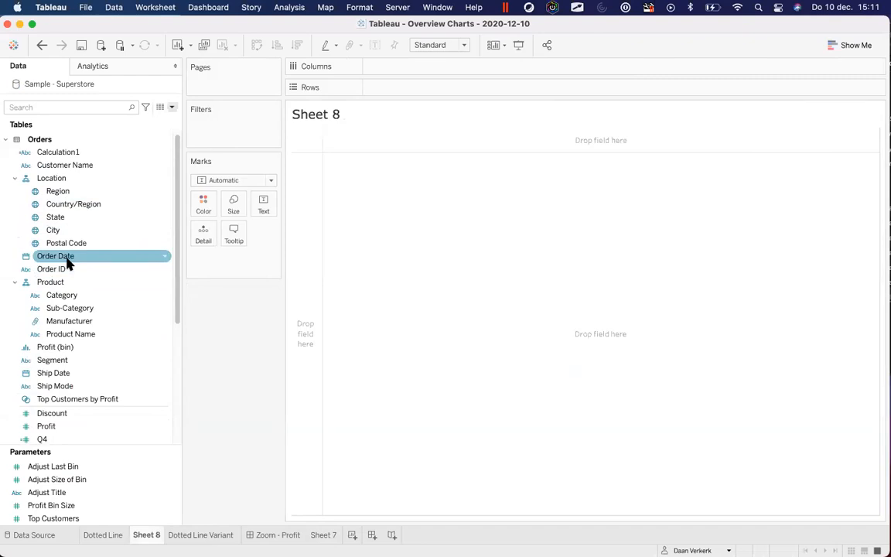
pyautogui.moveTo(50, 261); pyautogui.dragTo(403, 71)
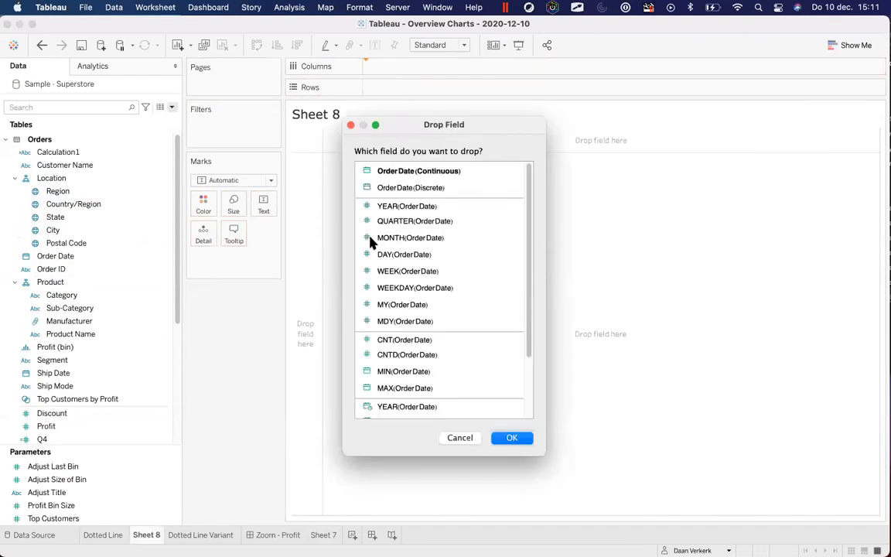
pyautogui.click(412, 240)
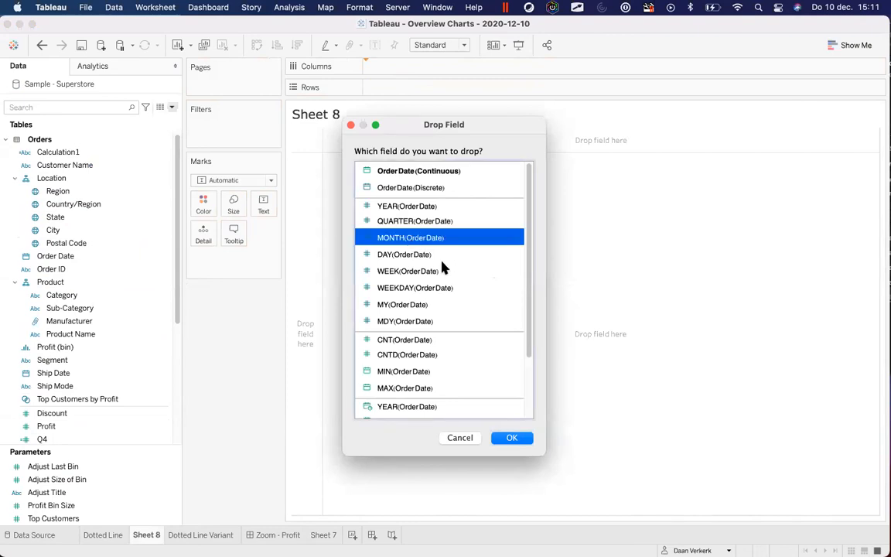
pyautogui.click(512, 439)
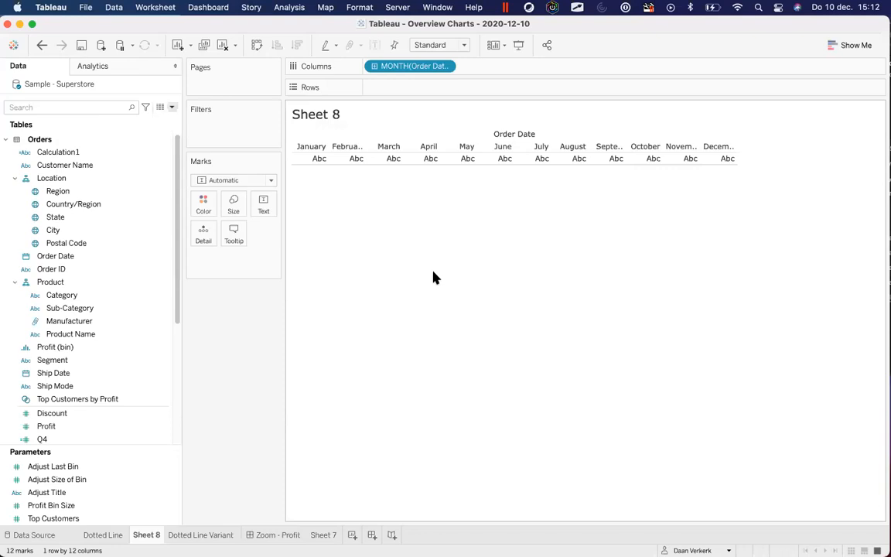
# Plot Sales 2019 and Sales 2020 as monthly lines, then undo both measures
pyautogui.scroll(-5, 128, 309)
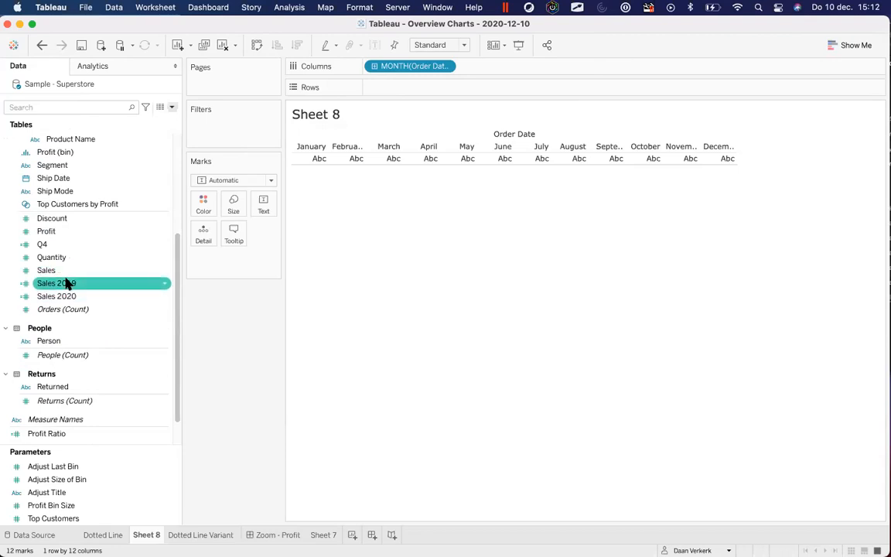
pyautogui.moveTo(46, 283)
pyautogui.mouseDown()
pyautogui.moveTo(123, 284)
pyautogui.moveTo(398, 87)
pyautogui.mouseUp()
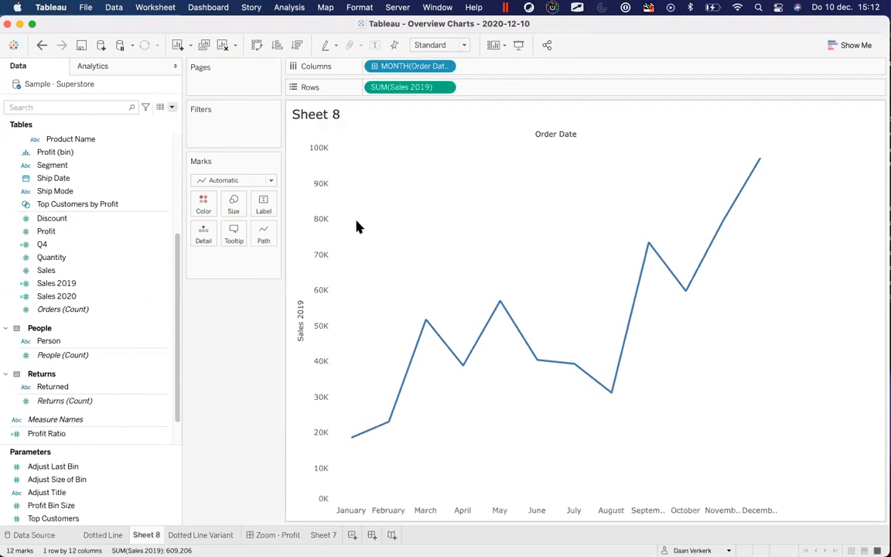
pyautogui.click(136, 296)
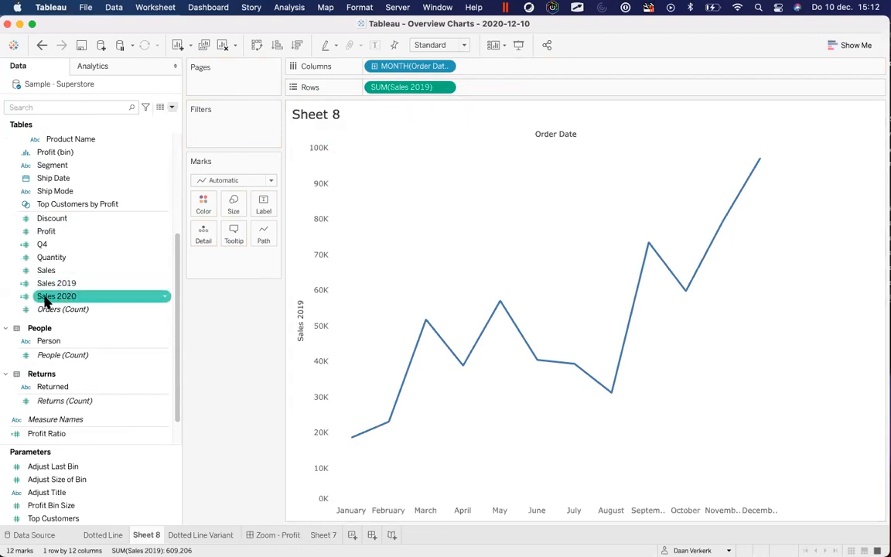
pyautogui.moveTo(48, 302); pyautogui.dragTo(318, 151)
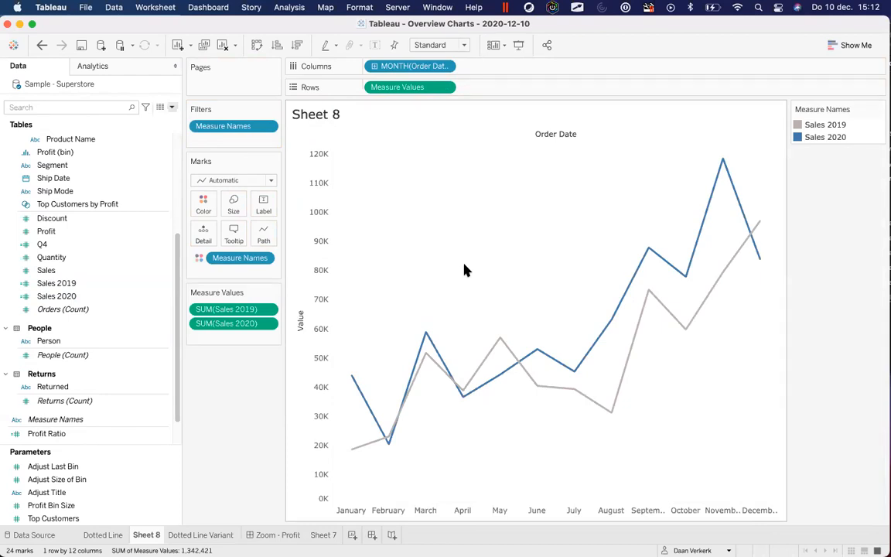
pyautogui.click(42, 45)
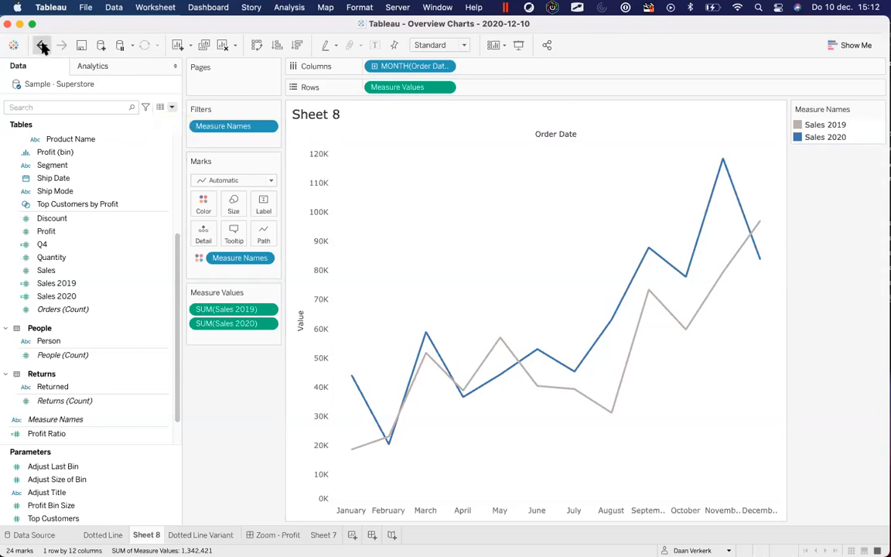
pyautogui.click(43, 45)
# Undo the earlier months, then place MONTH(Order Date) on Columns again
pyautogui.click(42, 46)
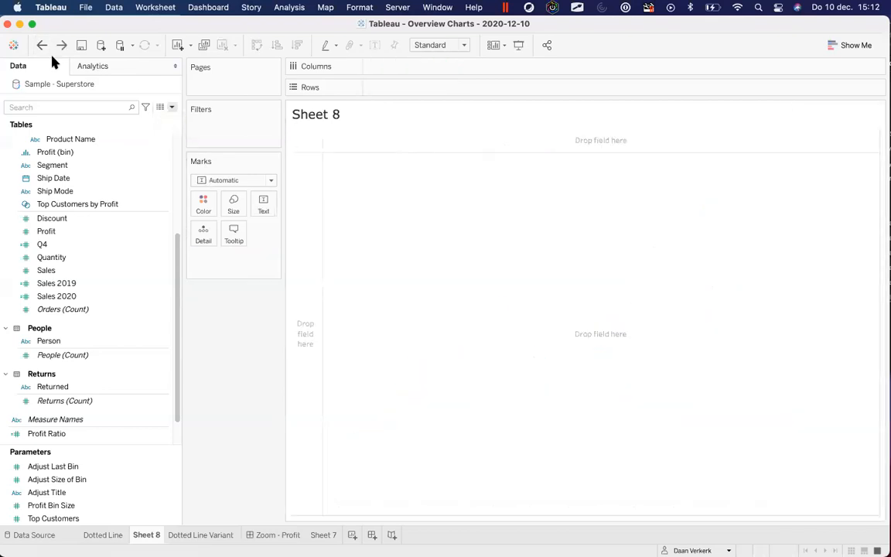
pyautogui.scroll(5, 111, 184)
pyautogui.scroll(3, 111, 184)
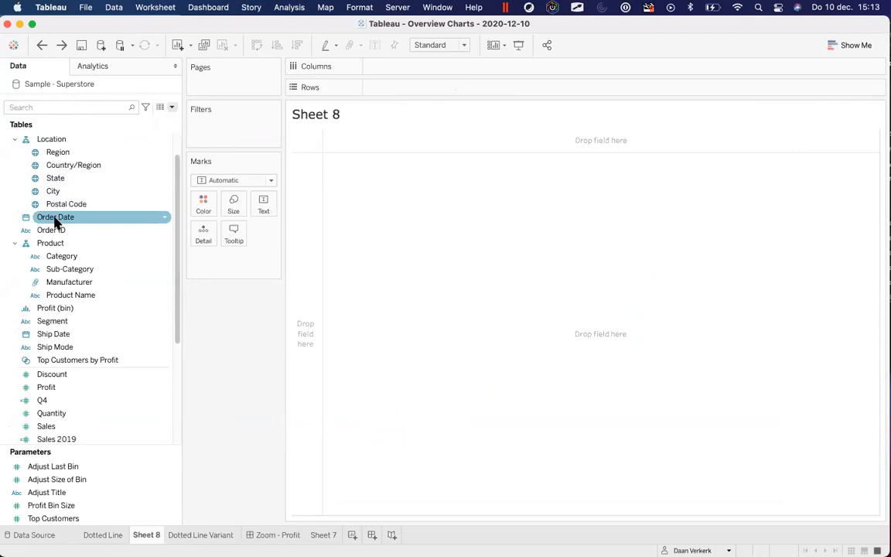
pyautogui.moveTo(54, 220); pyautogui.dragTo(422, 71)
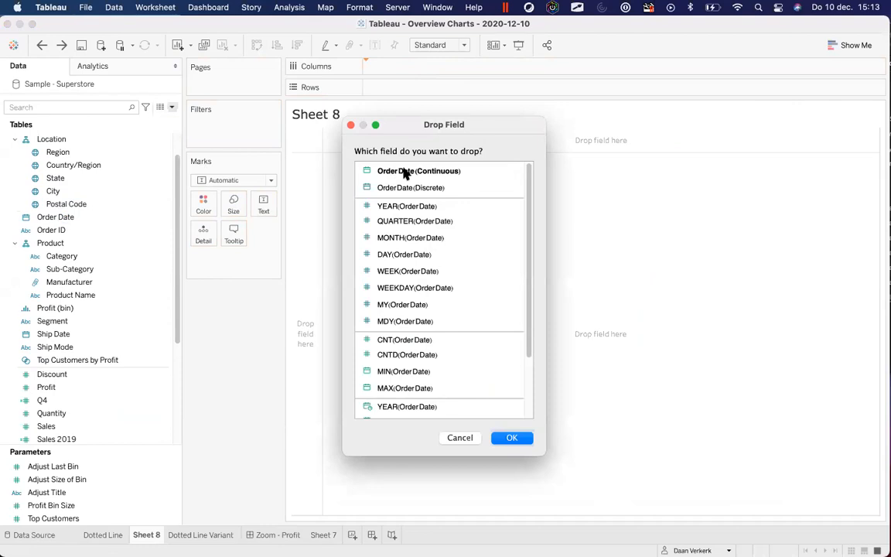
pyautogui.click(420, 242)
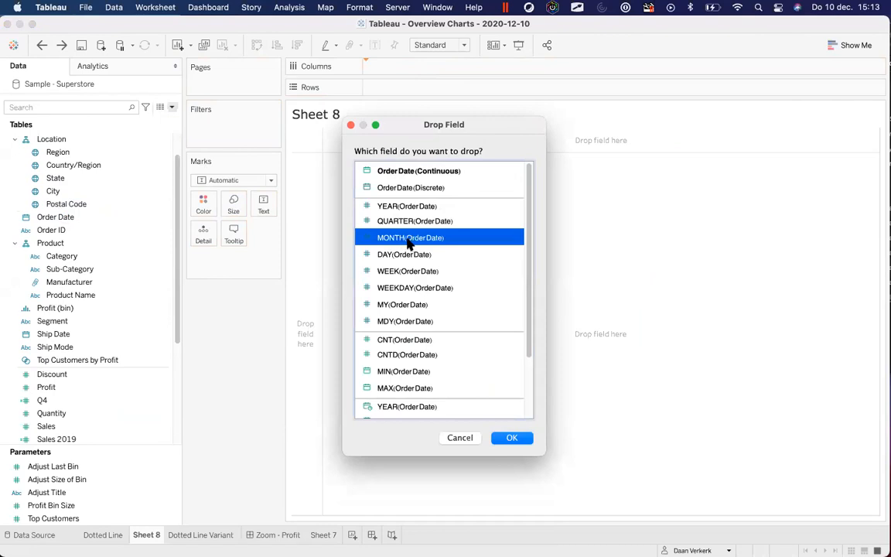
pyautogui.click(512, 440)
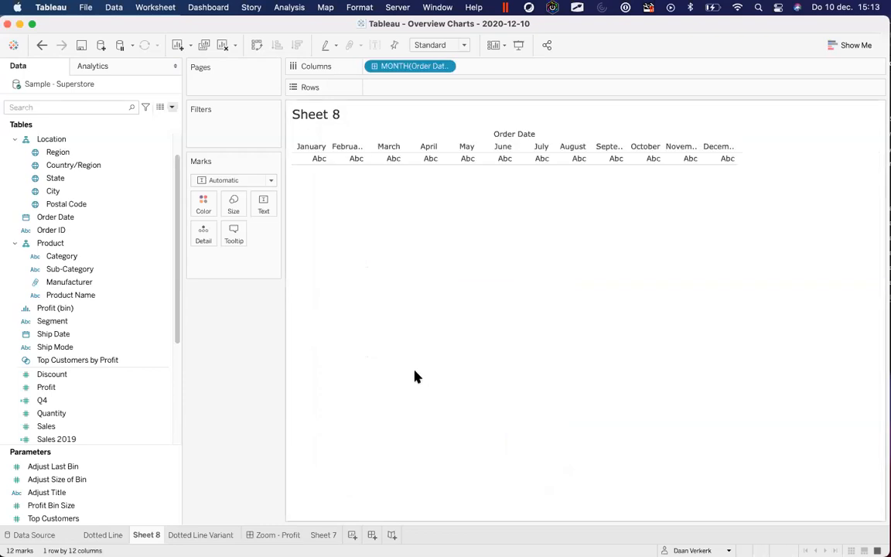
# Search 'sal' and plot Sales 2019 and Sales 2020 as lines on one shared axis
pyautogui.click(85, 102)
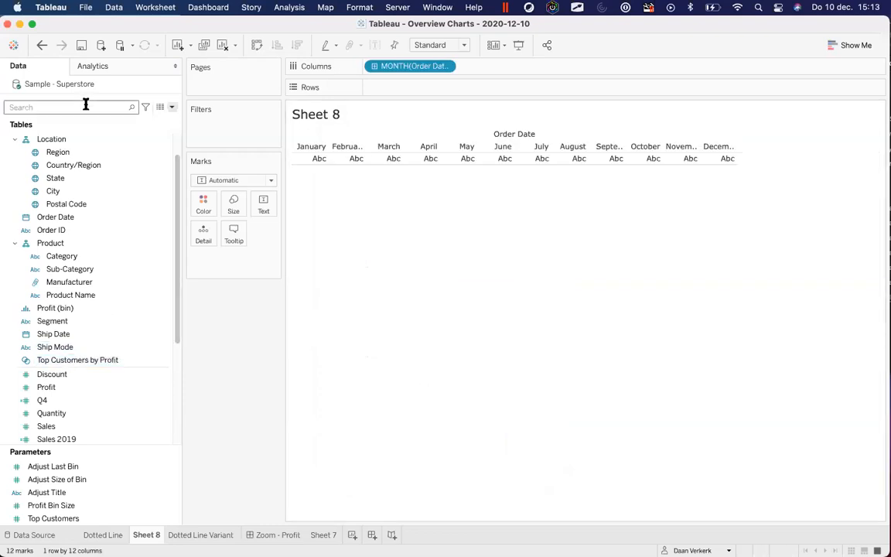
pyautogui.write('sal')
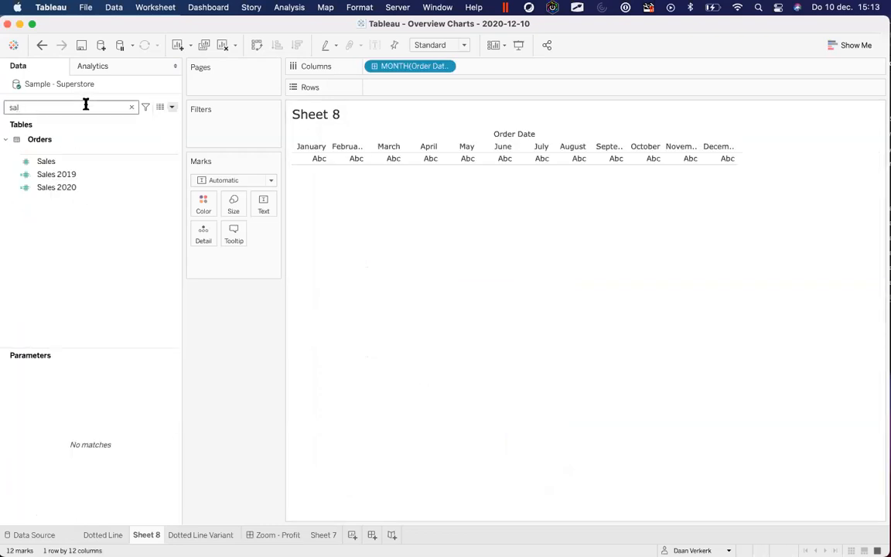
pyautogui.click(75, 178)
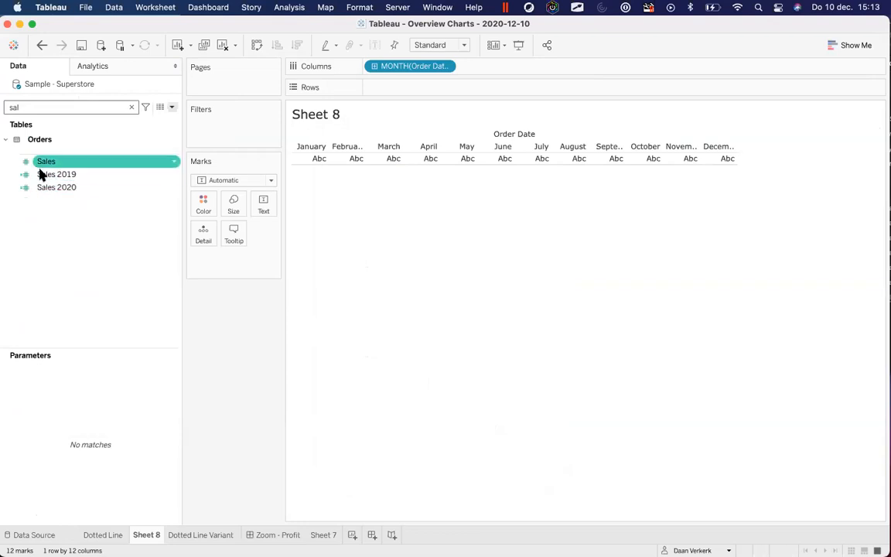
pyautogui.click(47, 178)
pyautogui.moveTo(46, 177); pyautogui.dragTo(391, 89)
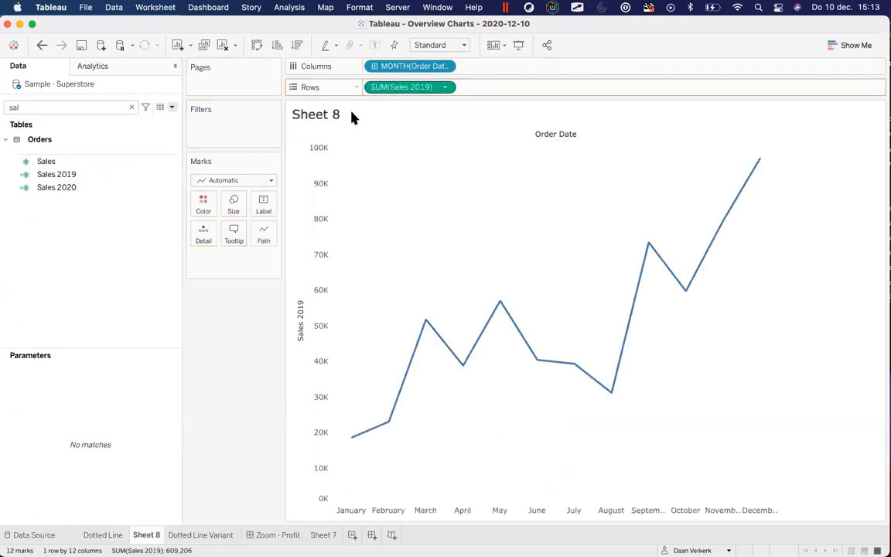
pyautogui.moveTo(51, 192); pyautogui.dragTo(313, 206)
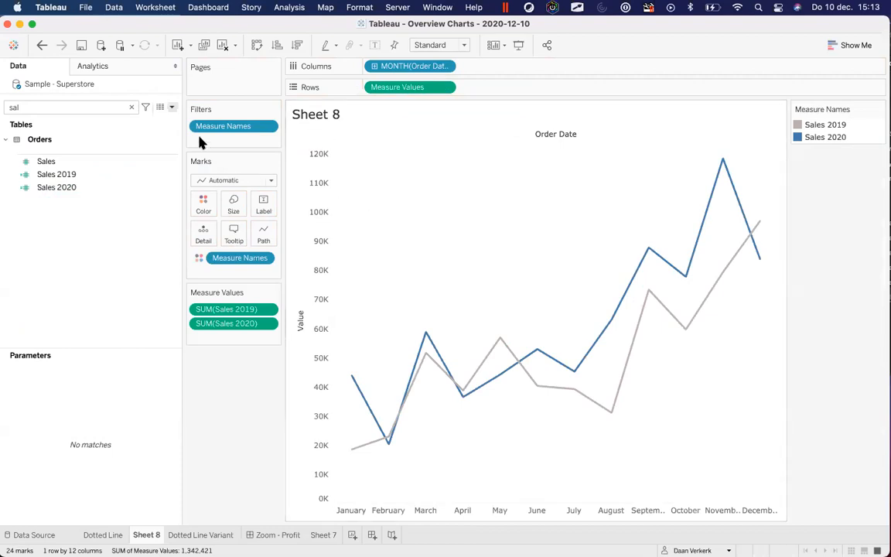
pyautogui.click(83, 162)
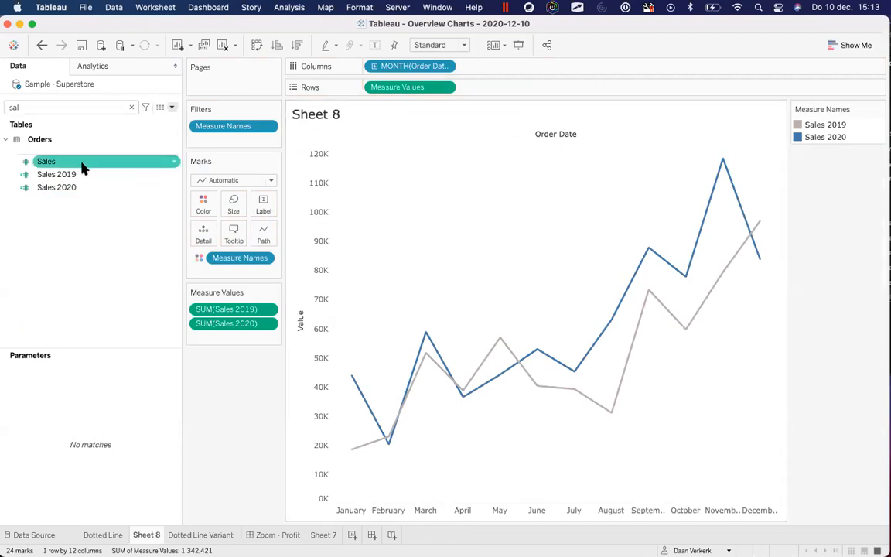
pyautogui.click(76, 175)
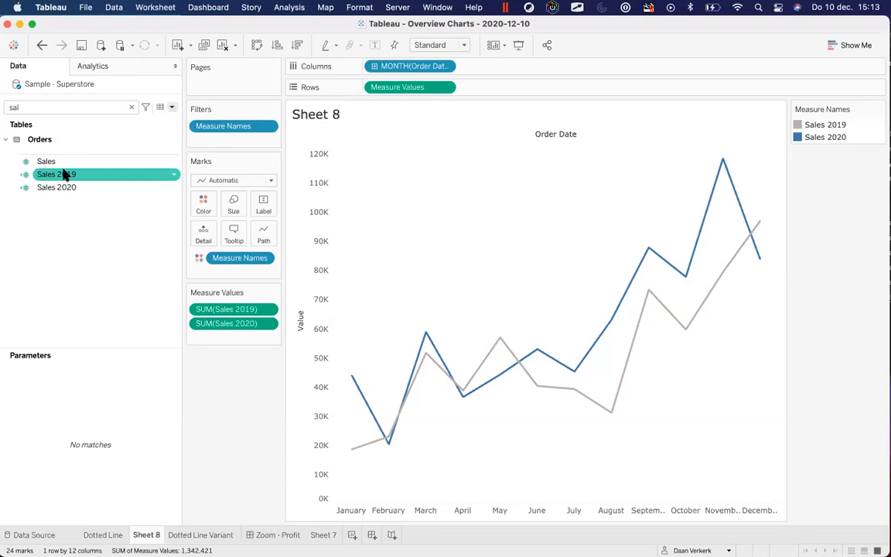
# Add a second Sales 2019 as a dual axis, synchronize it, and hide its header
pyautogui.moveTo(65, 175); pyautogui.dragTo(772, 190)
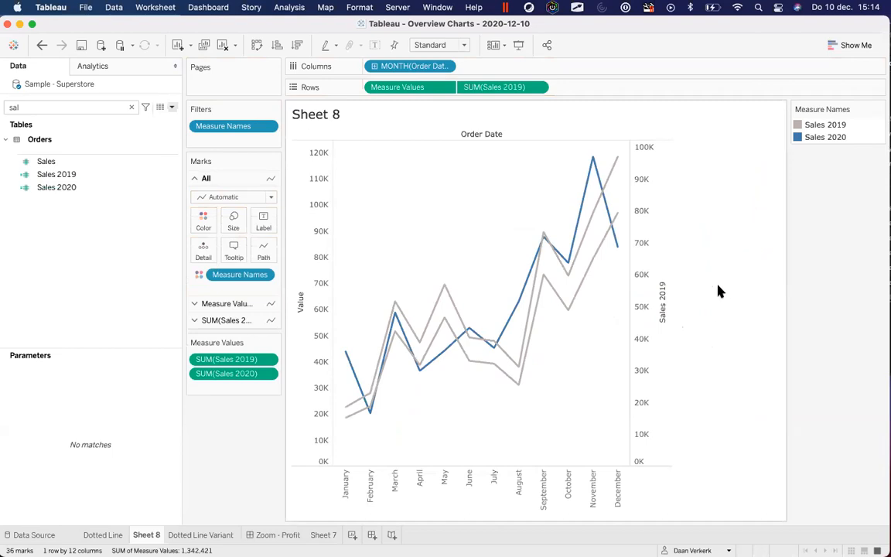
pyautogui.rightClick(647, 187)
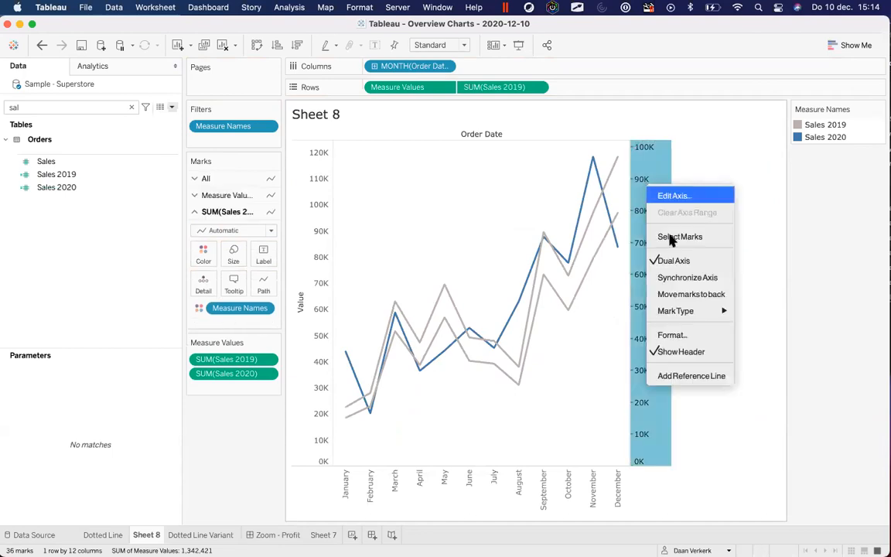
pyautogui.click(687, 277)
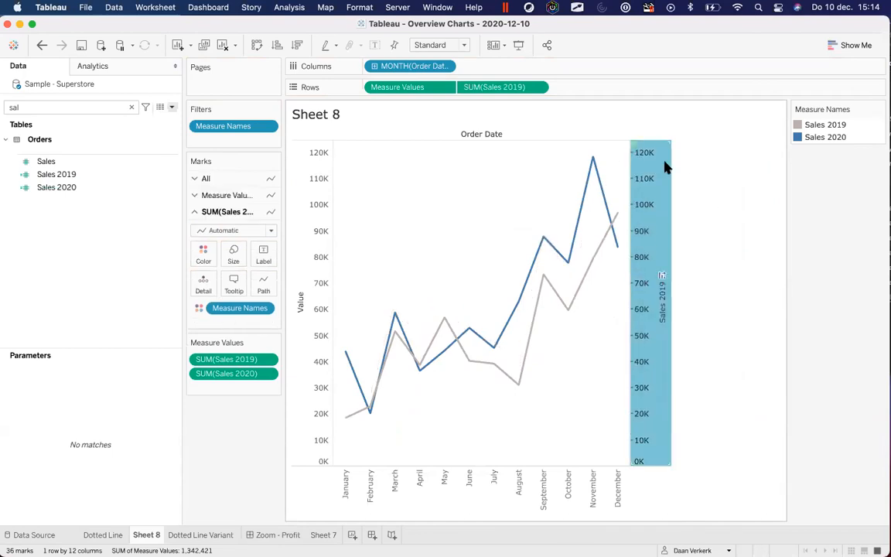
pyautogui.moveTo(649, 203)
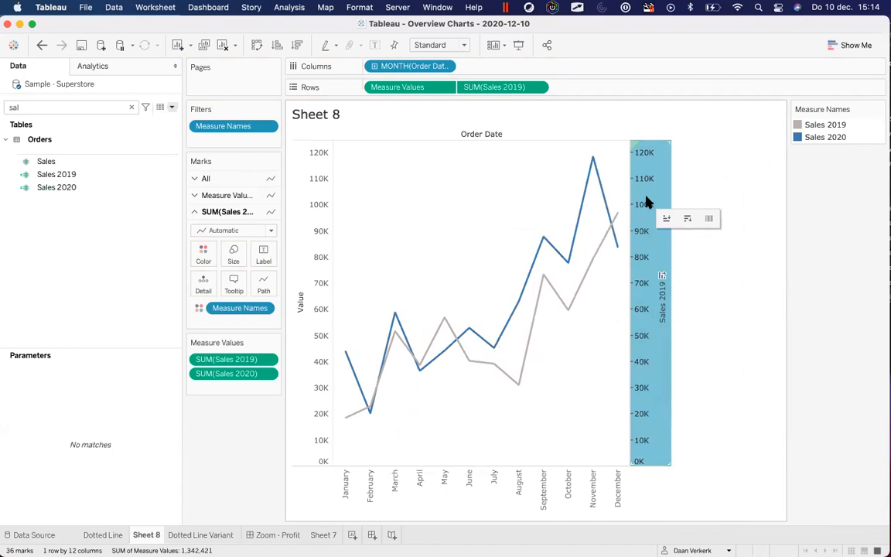
pyautogui.rightClick(649, 202)
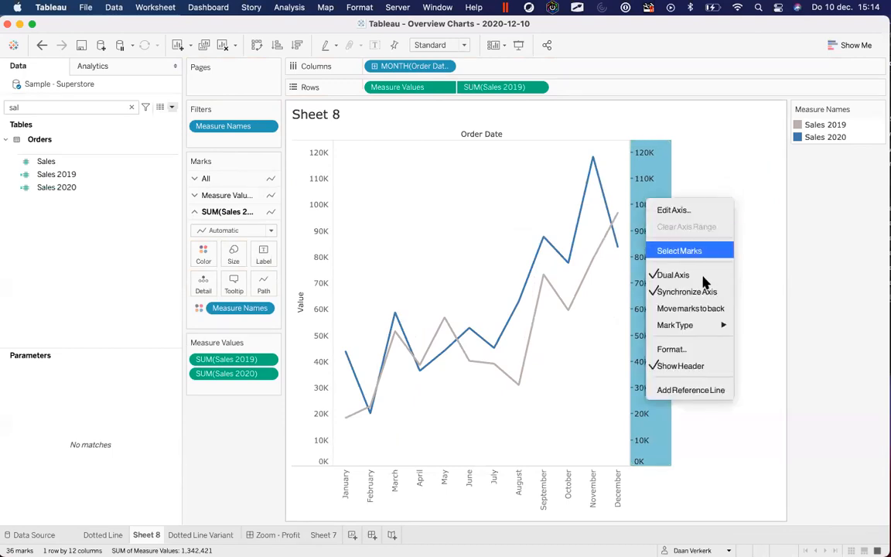
pyautogui.click(672, 366)
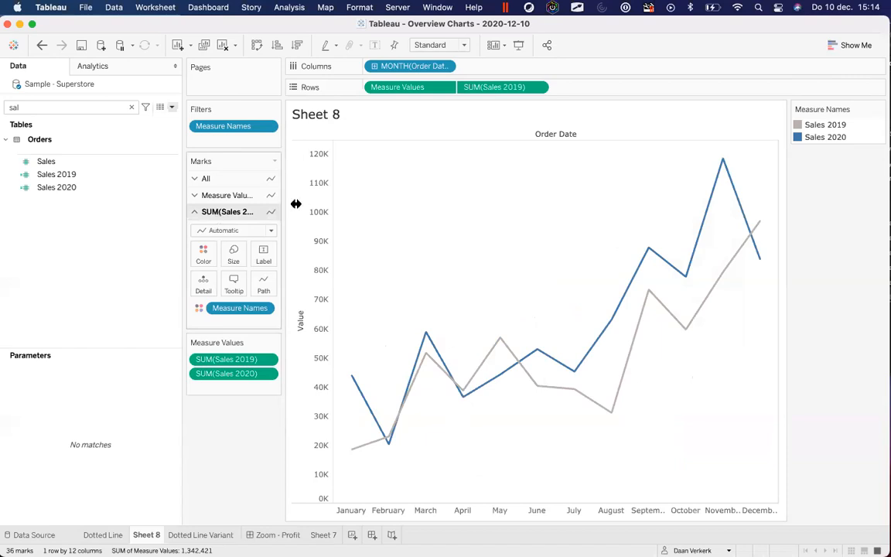
# Set the second Sales 2019 layer's mark type to Circle
pyautogui.moveTo(284, 206); pyautogui.dragTo(351, 207)
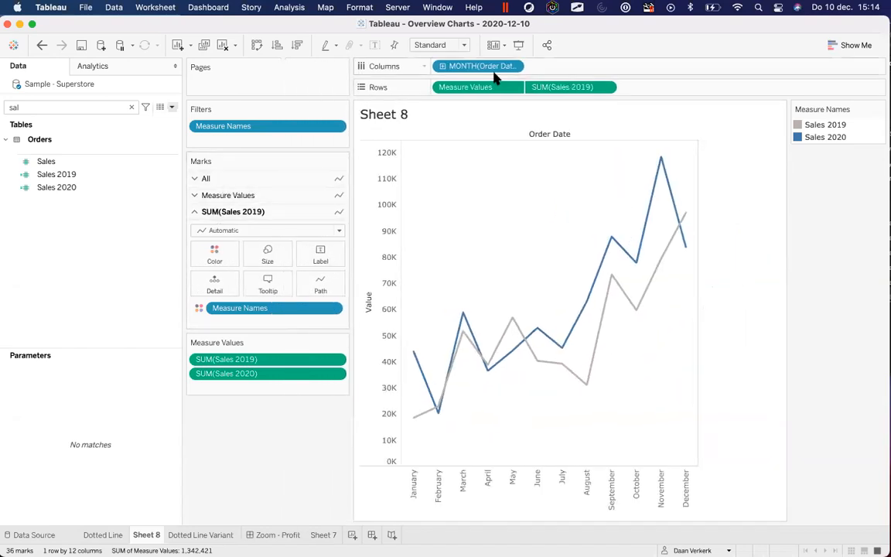
pyautogui.hotkey('ctrl', 'a')
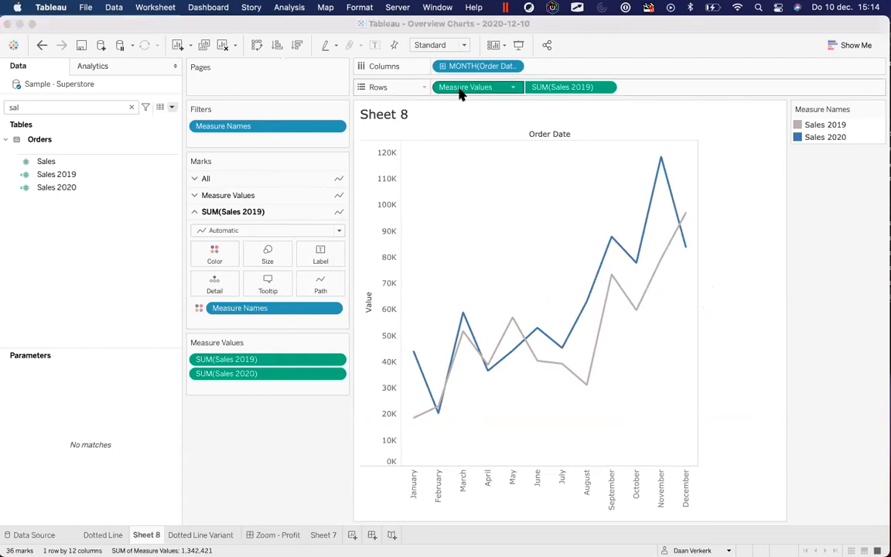
pyautogui.click(465, 89)
pyautogui.click(224, 215)
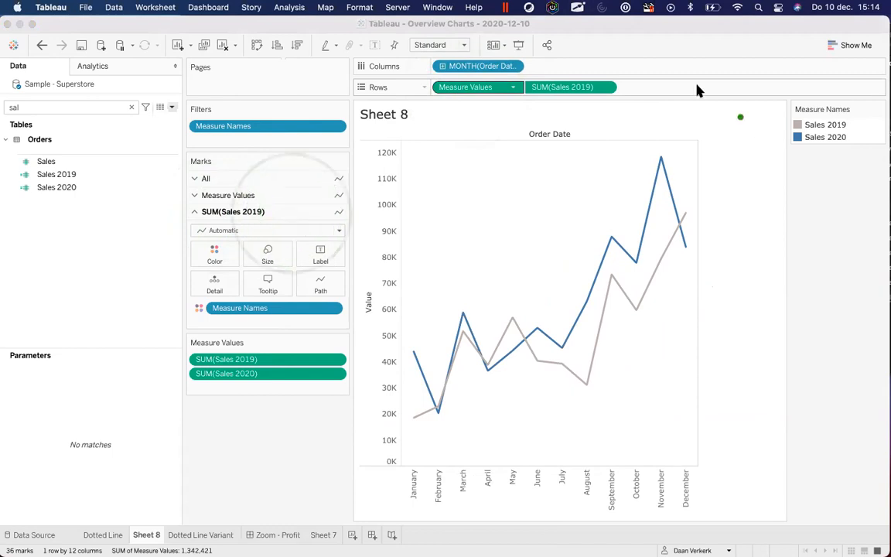
pyautogui.click(572, 89)
pyautogui.click(582, 88)
pyautogui.click(356, 300)
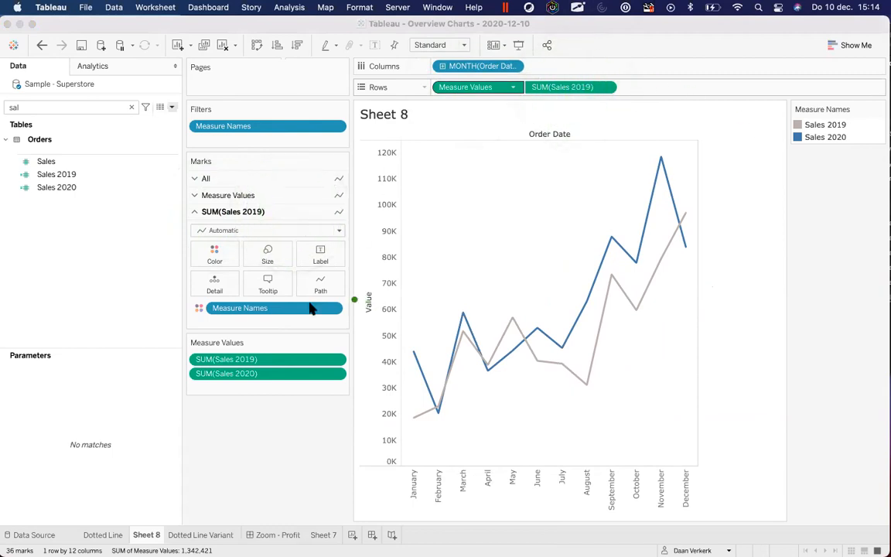
pyautogui.click(210, 233)
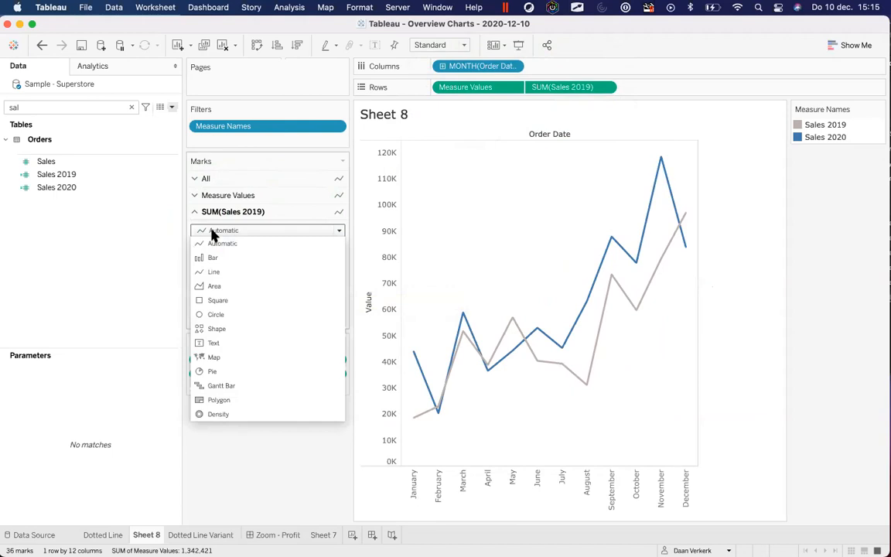
pyautogui.click(223, 315)
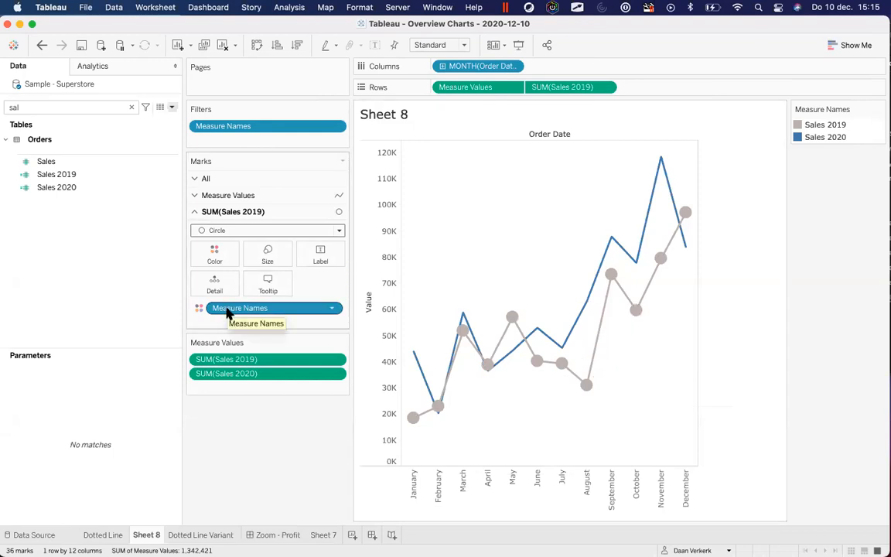
# Remove Measure Names colouring from the 2019 circles and make them white
pyautogui.moveTo(228, 313); pyautogui.dragTo(247, 431)
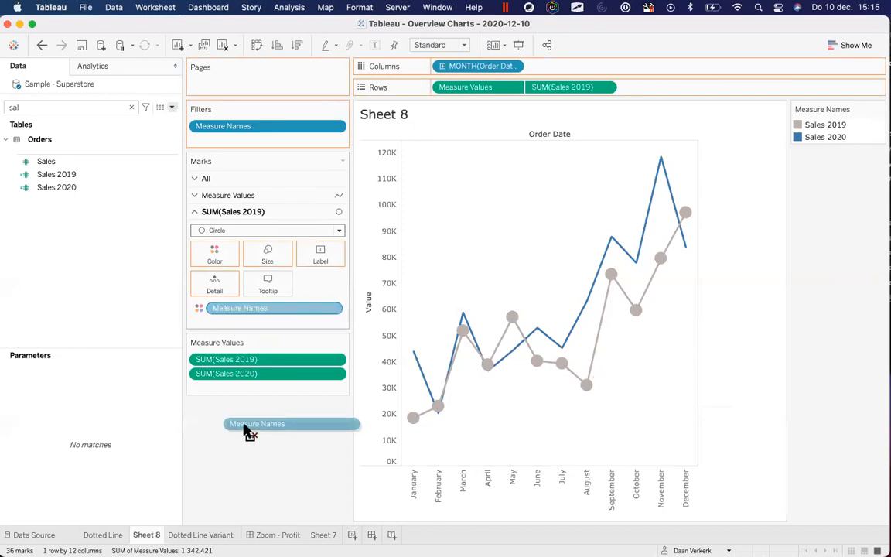
pyautogui.moveTo(246, 431); pyautogui.dragTo(244, 429)
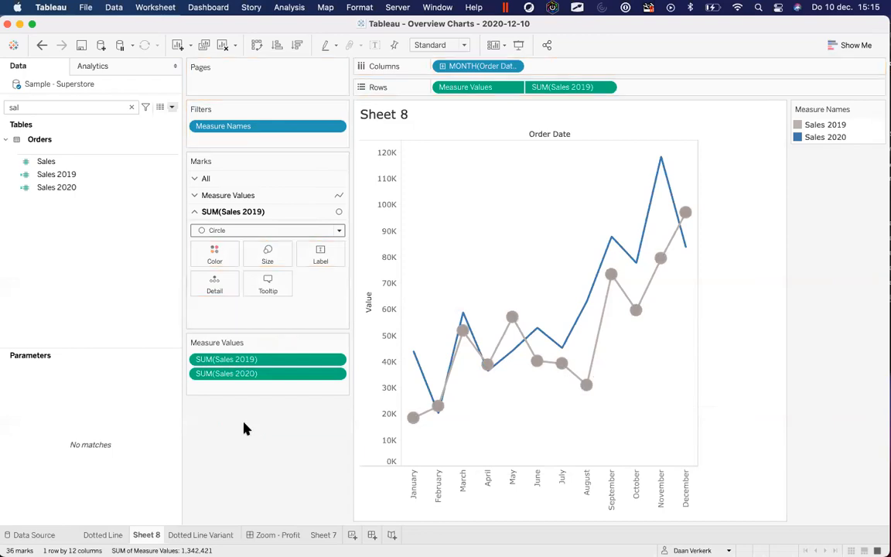
pyautogui.click(214, 261)
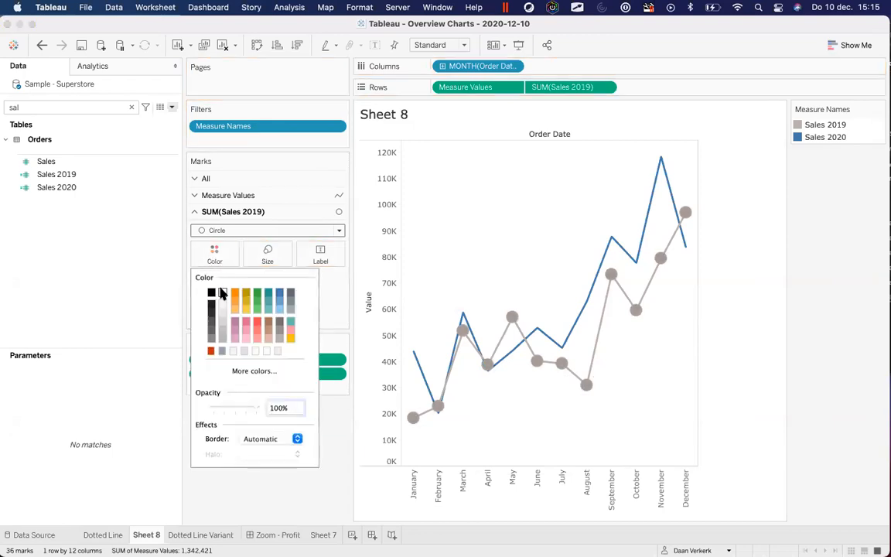
pyautogui.click(223, 352)
pyautogui.click(232, 513)
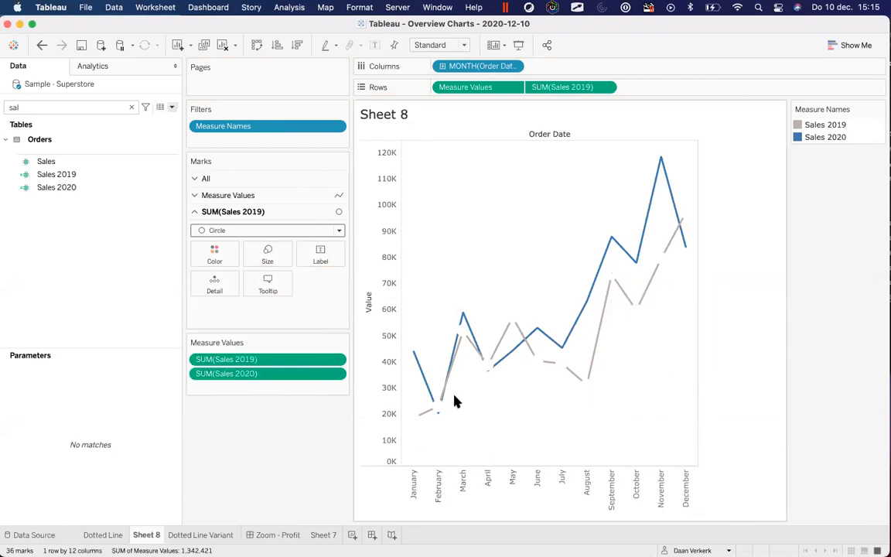
# Narrow the Data pane and shrink the 2019 circles with the Size slider
pyautogui.moveTo(182, 207); pyautogui.dragTo(114, 206)
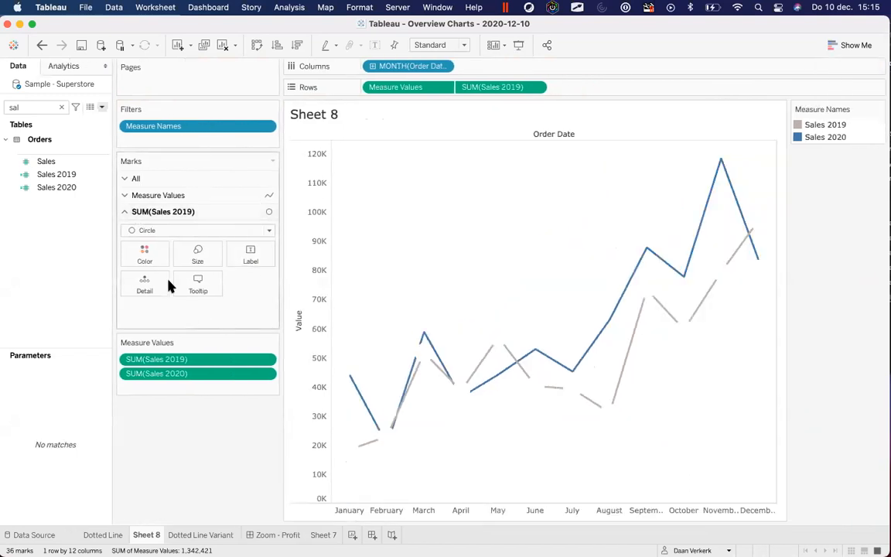
pyautogui.click(198, 256)
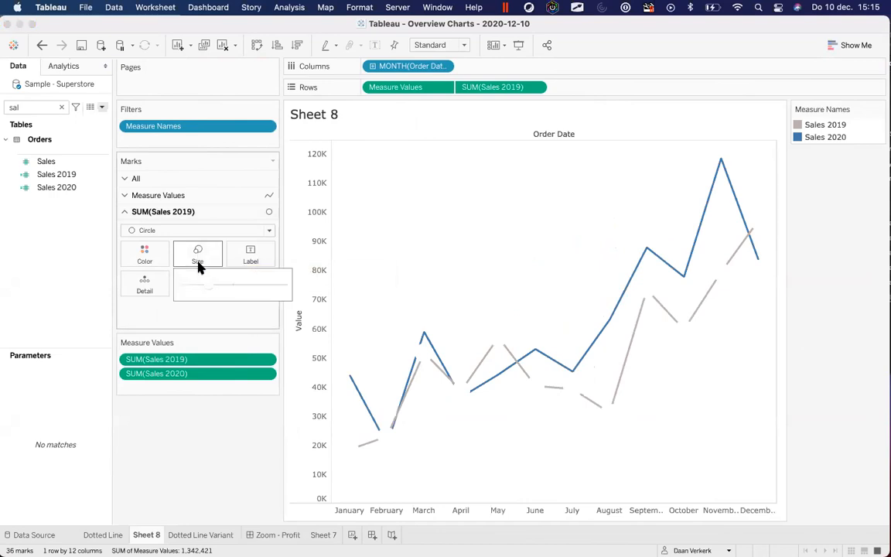
pyautogui.moveTo(196, 288); pyautogui.dragTo(191, 289)
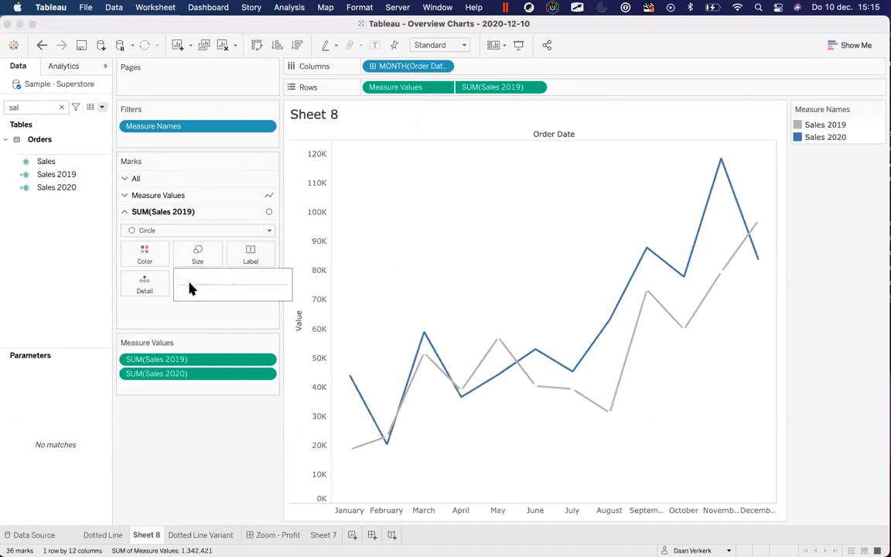
pyautogui.click(192, 465)
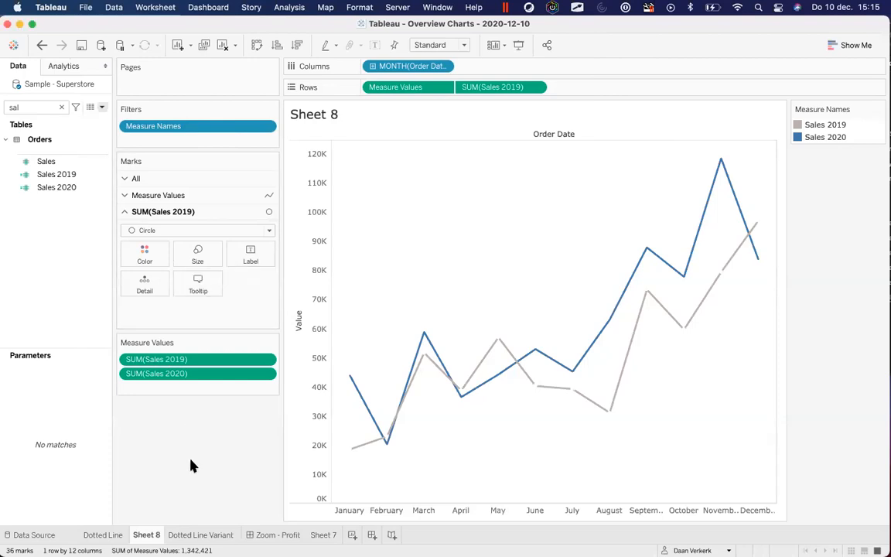
pyautogui.click(179, 230)
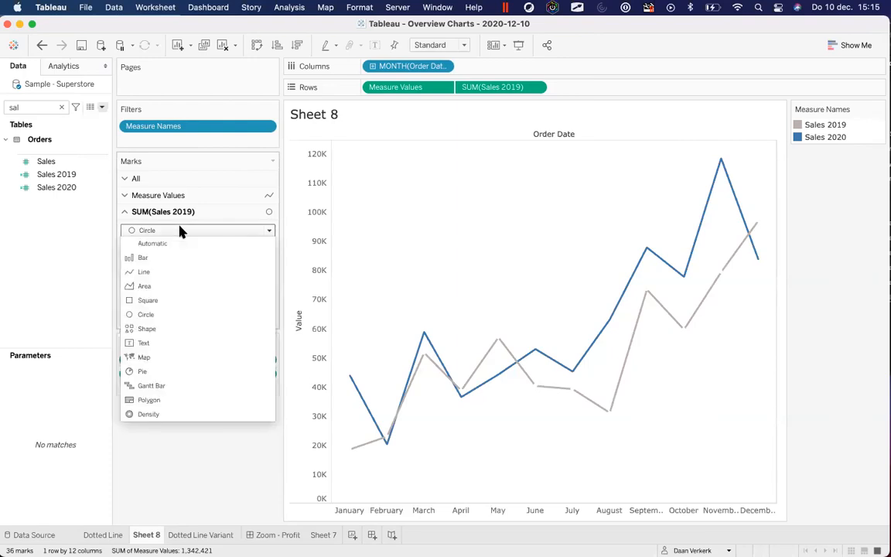
# Try square and shape marks for 2019, then return to circles and enlarge them slightly
pyautogui.click(157, 301)
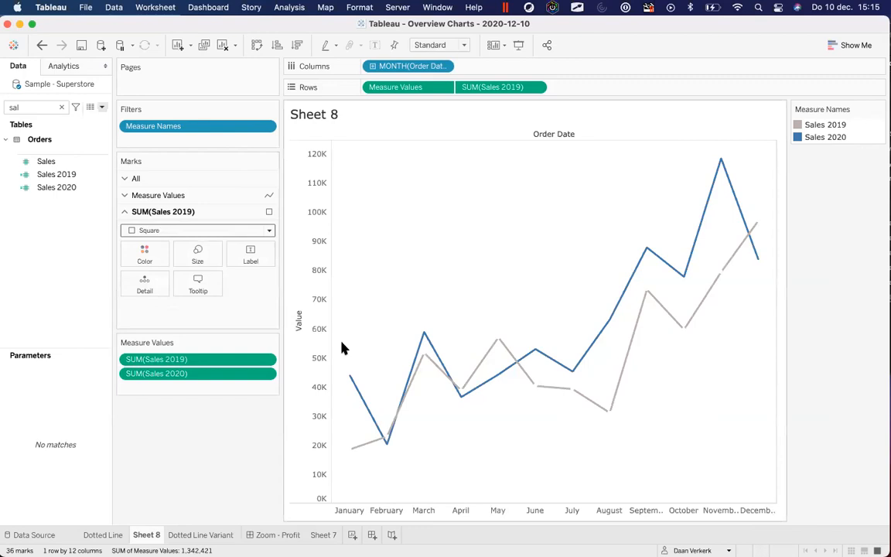
pyautogui.click(206, 229)
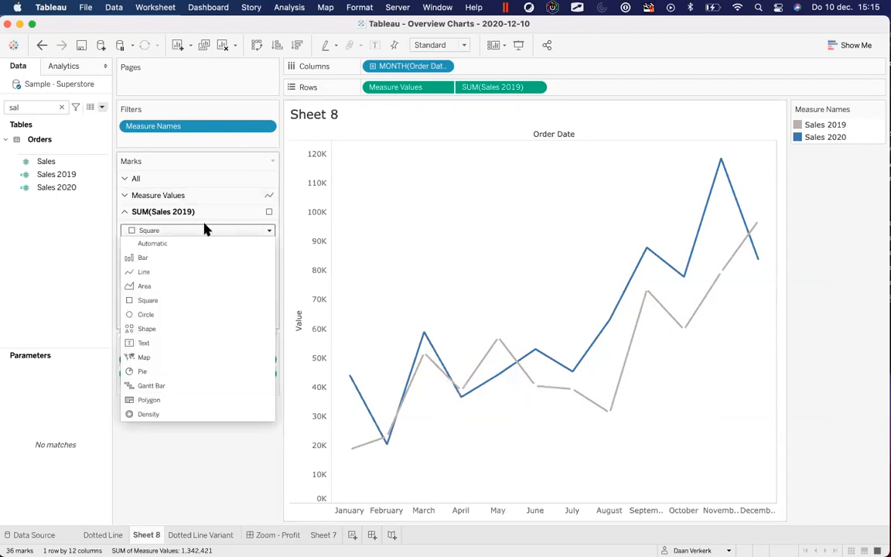
pyautogui.click(152, 328)
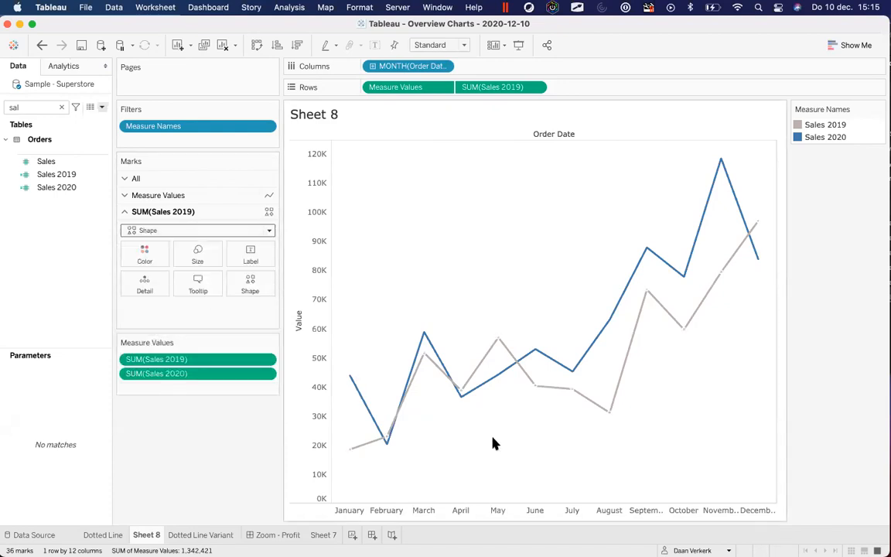
pyautogui.moveTo(507, 353)
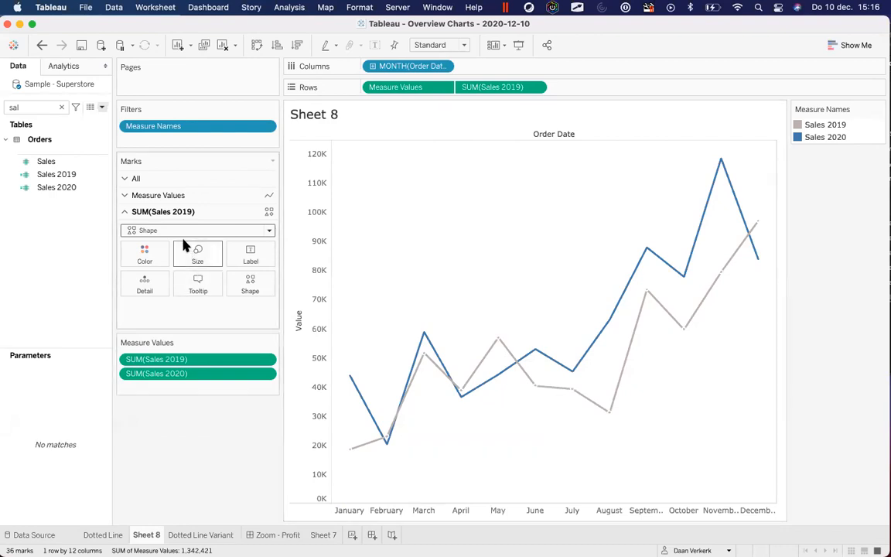
pyautogui.click(158, 230)
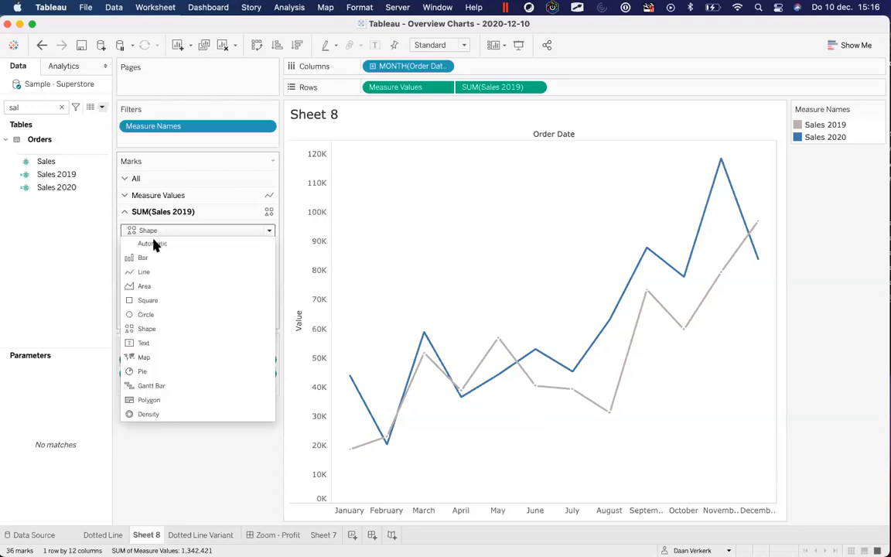
pyautogui.click(162, 313)
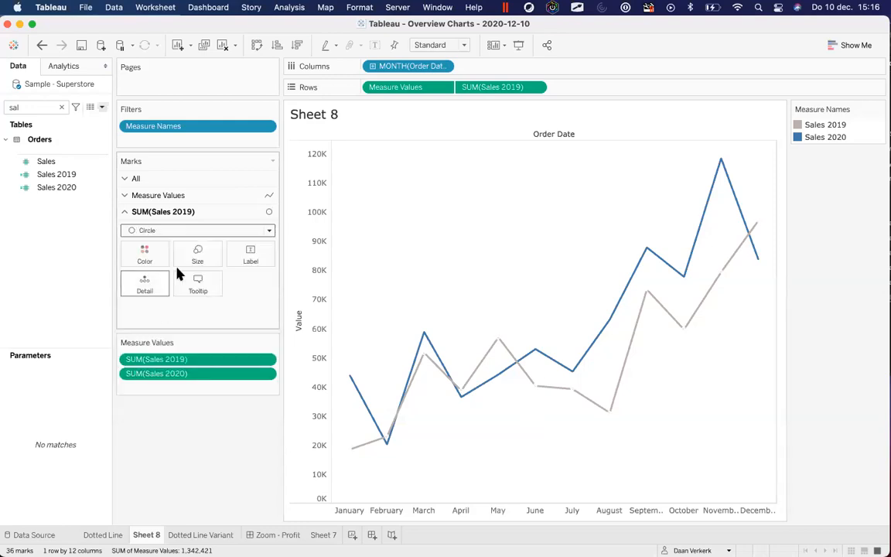
pyautogui.click(196, 253)
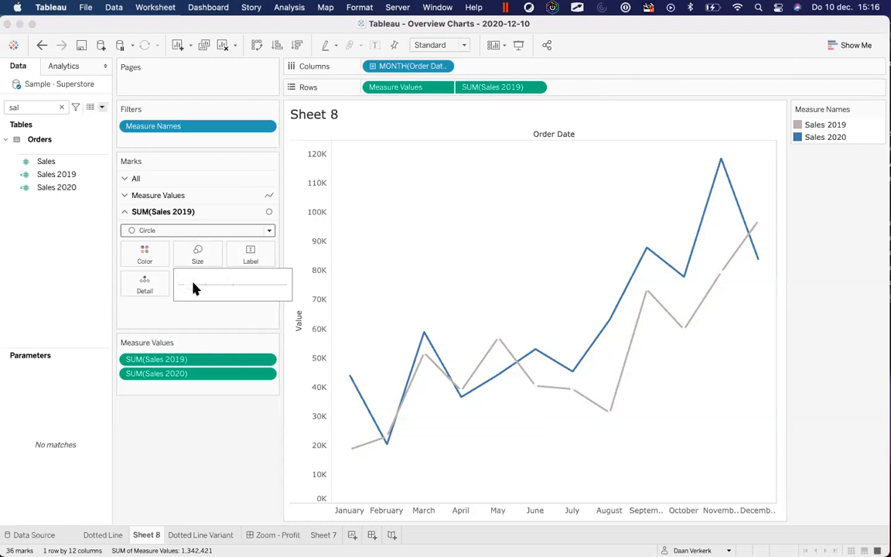
pyautogui.click(199, 285)
pyautogui.click(391, 444)
# Resize the white 2019 circles so the grey line shows gaps at each month
pyautogui.click(391, 443)
pyautogui.click(392, 444)
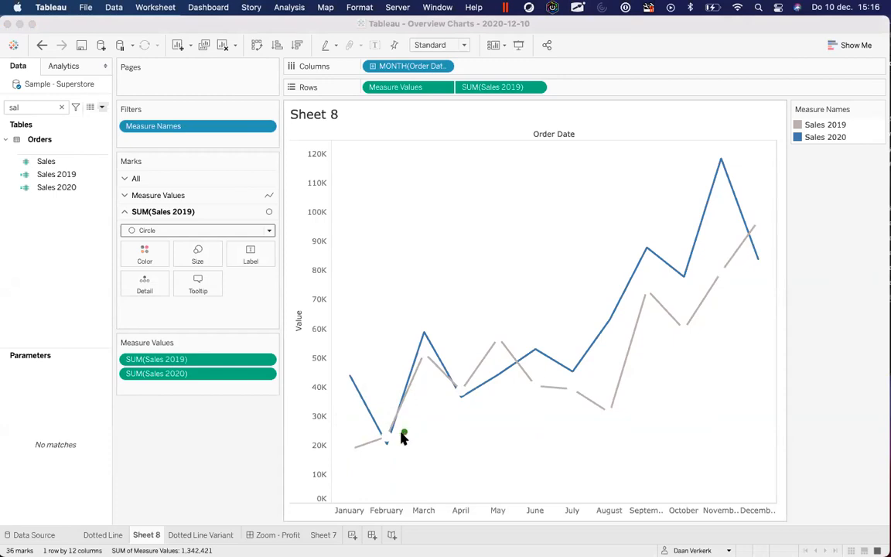
pyautogui.click(395, 438)
pyautogui.click(163, 232)
pyautogui.click(154, 233)
pyautogui.click(192, 253)
pyautogui.moveTo(191, 286); pyautogui.dragTo(190, 285)
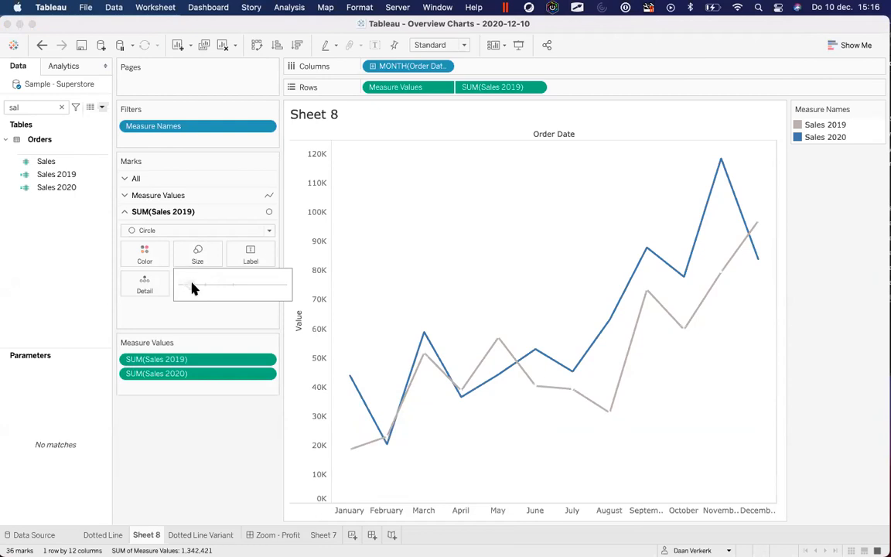
pyautogui.click(215, 473)
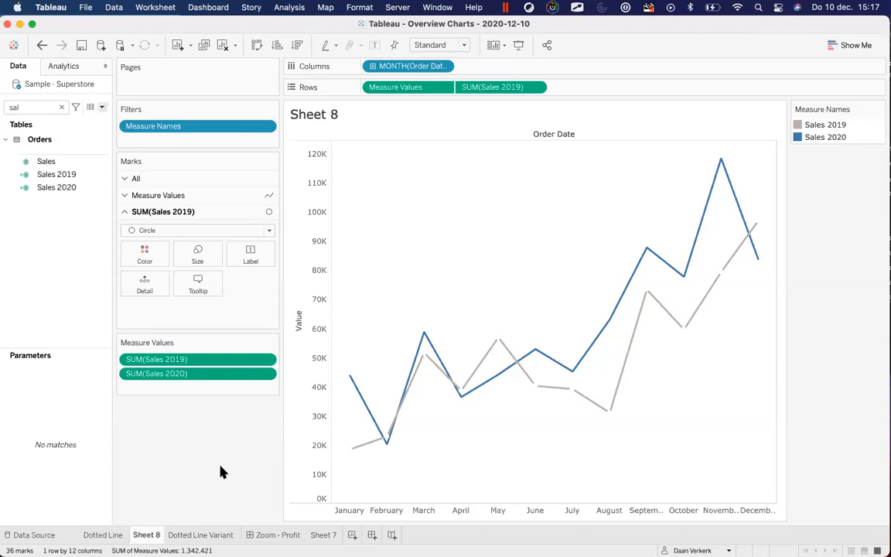
# On the Dotted Line Variant sheet, find the Q4 field and view its calculation formula without changes
pyautogui.click(203, 535)
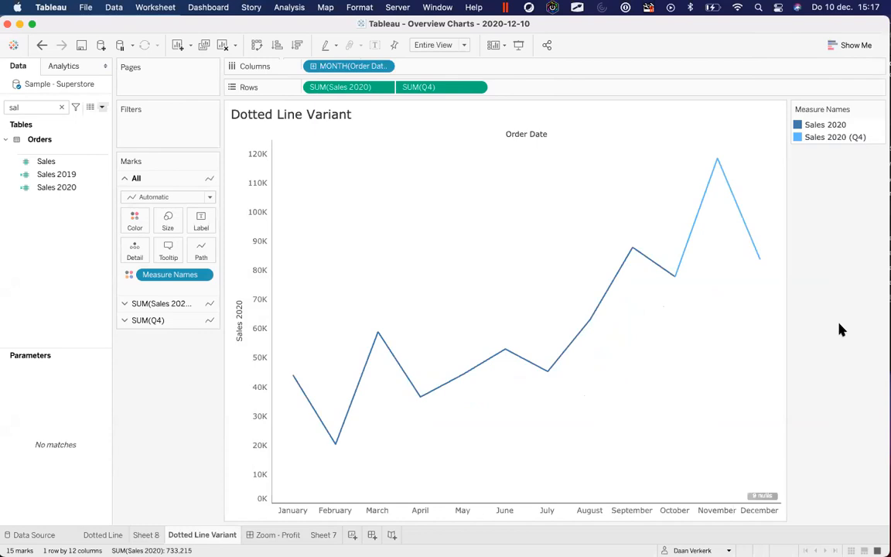
pyautogui.click(62, 102)
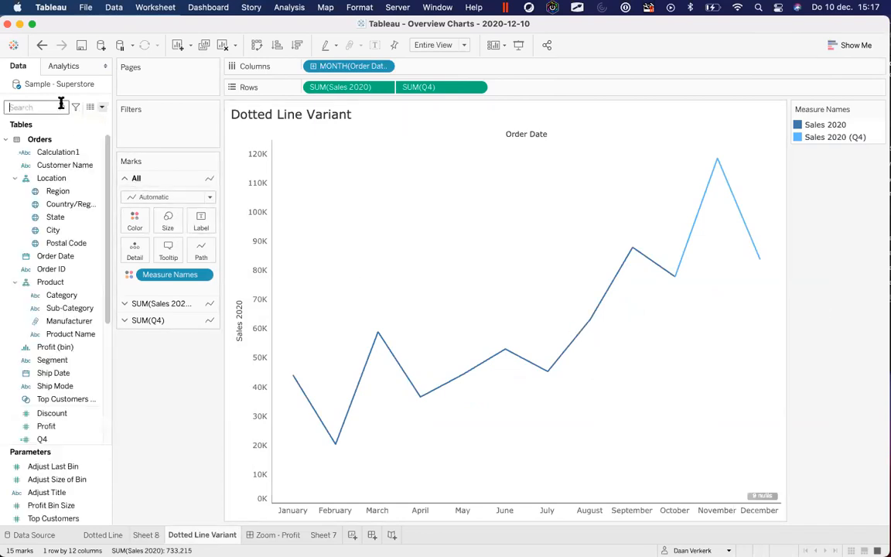
pyautogui.write('q4')
pyautogui.click(62, 162)
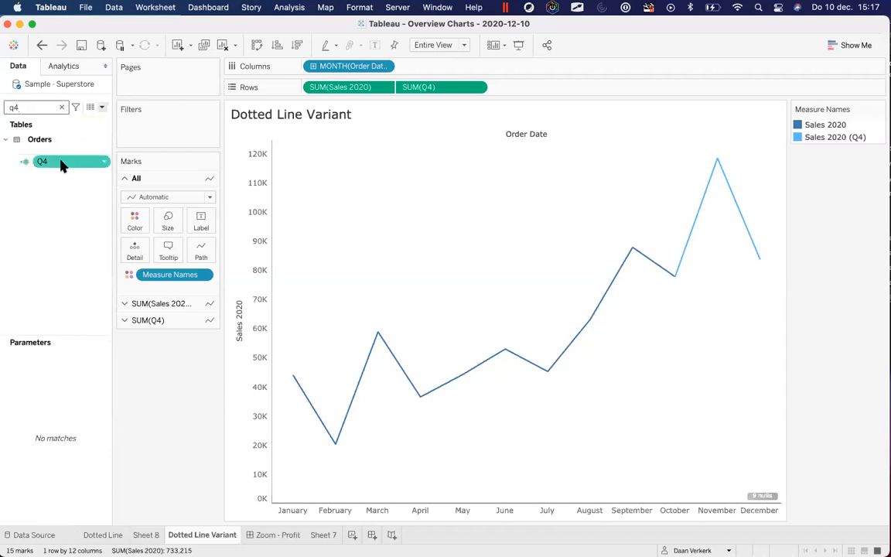
pyautogui.rightClick(62, 164)
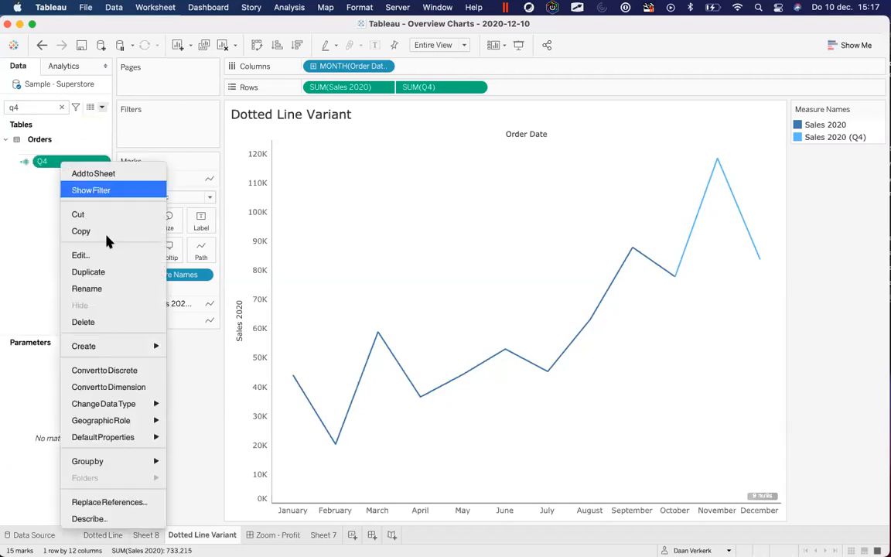
pyautogui.click(112, 253)
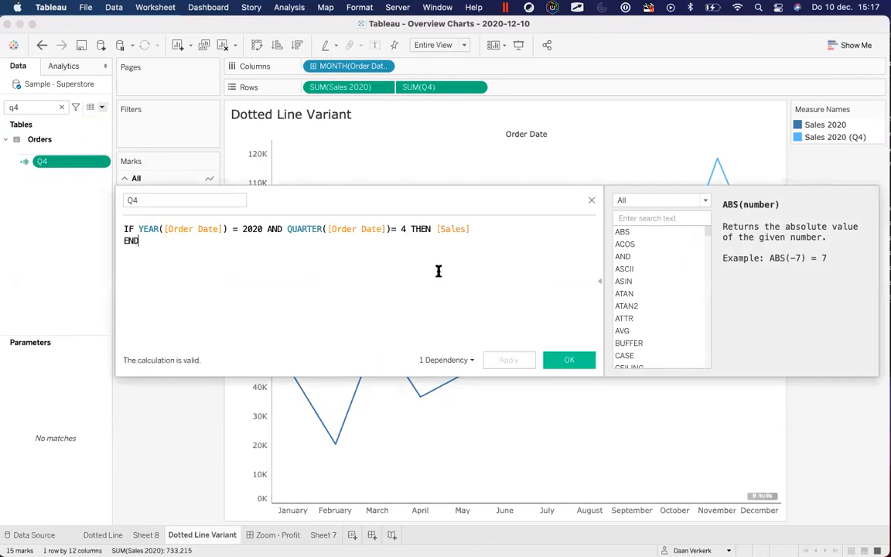
pyautogui.click(594, 203)
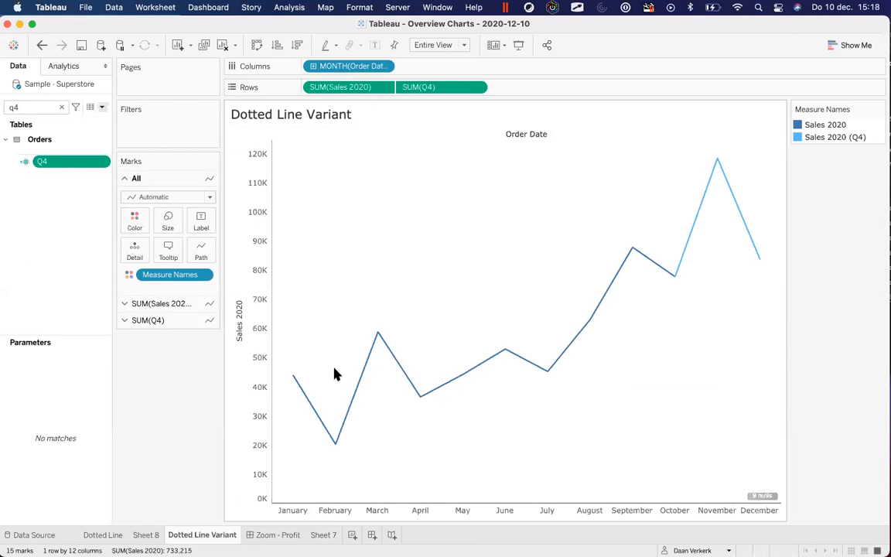
# In the SUM(Q4) colour settings, assign dark blue to Sales 2020 (Q4)
pyautogui.click(153, 321)
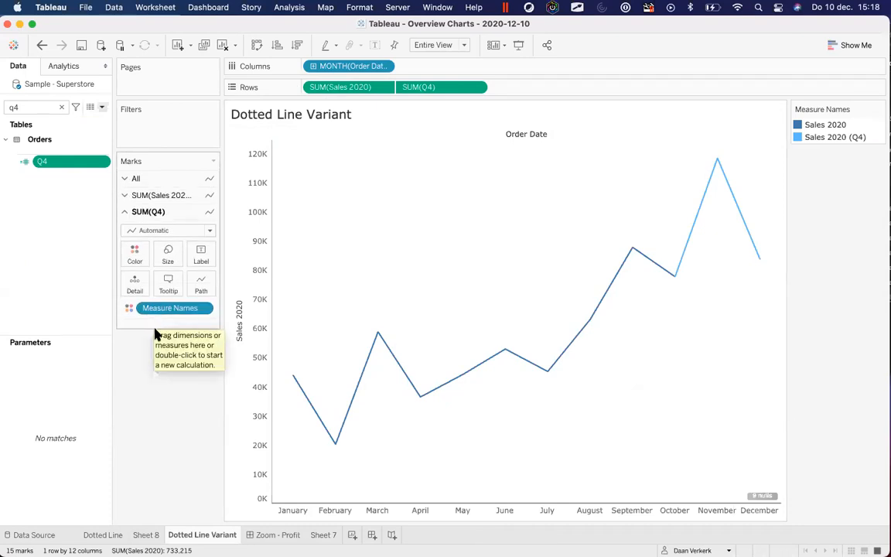
pyautogui.click(133, 263)
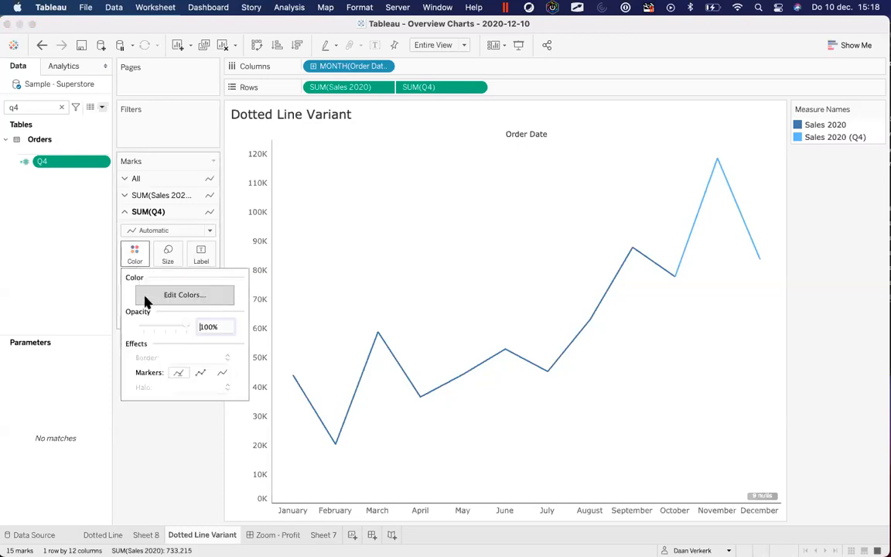
pyautogui.click(162, 296)
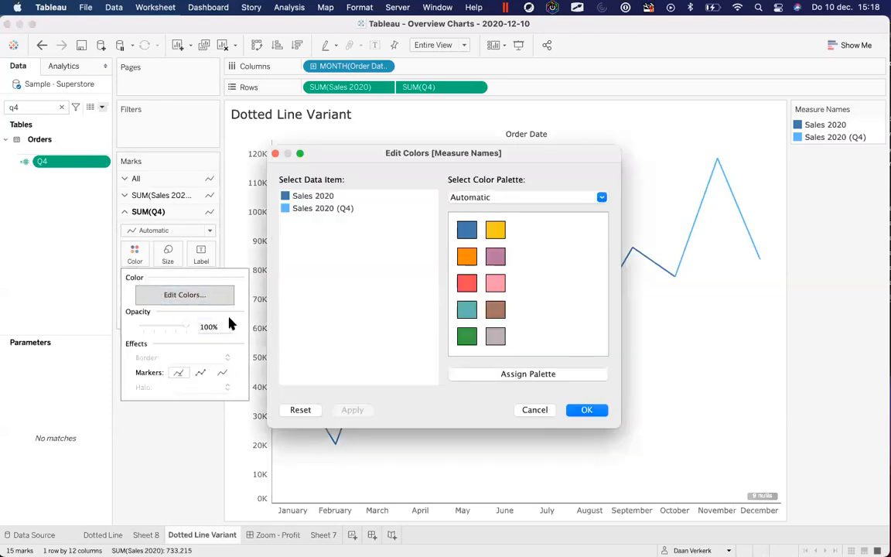
pyautogui.doubleClick(284, 210)
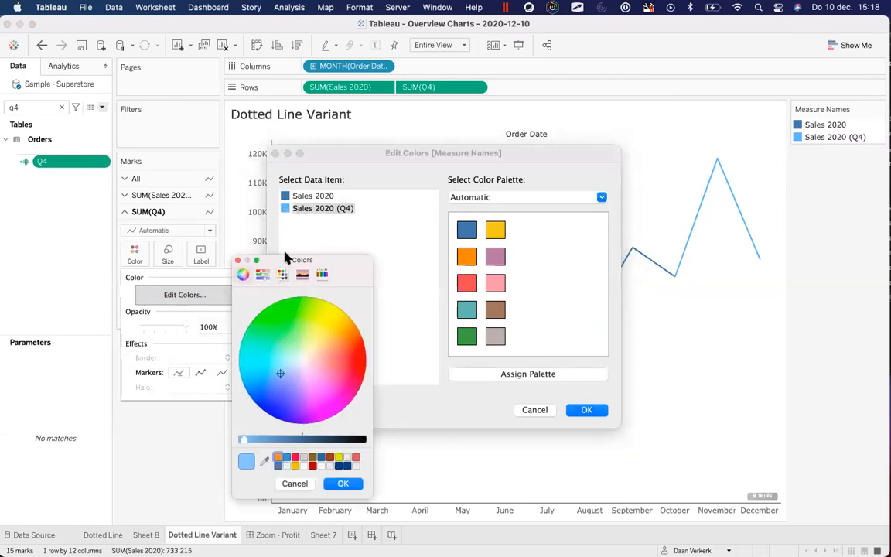
pyautogui.click(237, 260)
pyautogui.click(300, 196)
pyautogui.click(323, 210)
pyautogui.click(467, 230)
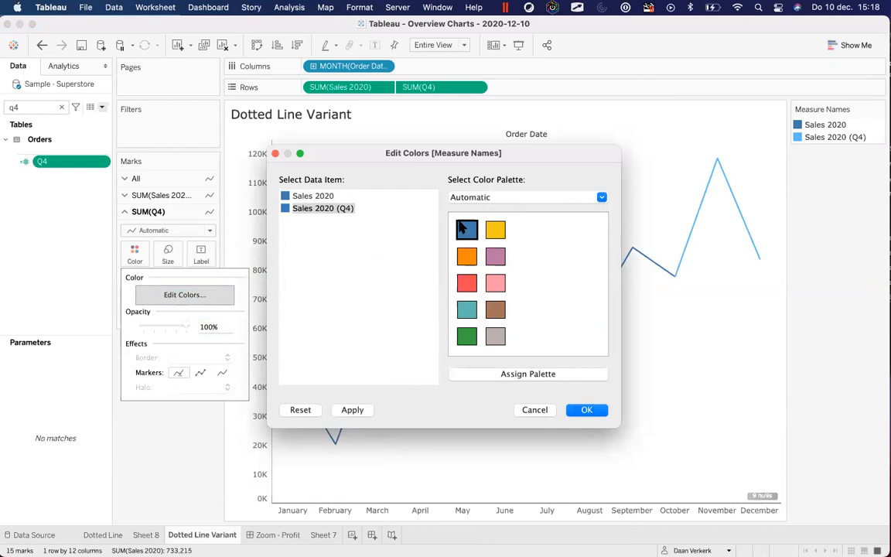
# Lighten the Sales 2020 (Q4) blue with the custom colour picker and apply it
pyautogui.doubleClick(284, 209)
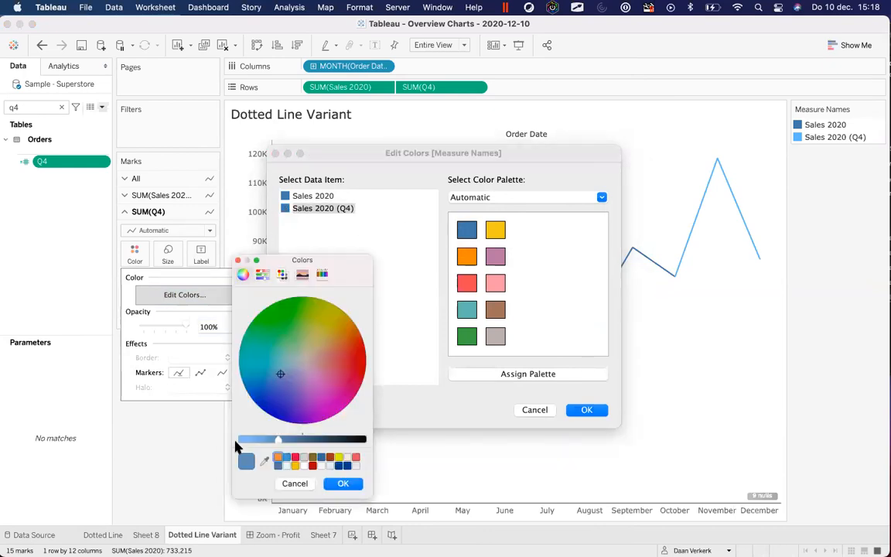
pyautogui.moveTo(279, 440); pyautogui.dragTo(230, 442)
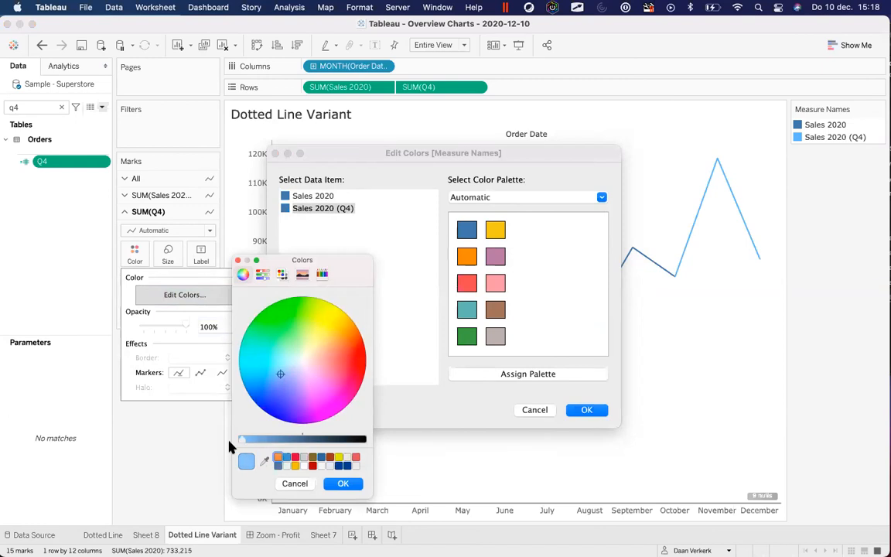
pyautogui.click(342, 483)
pyautogui.click(346, 413)
pyautogui.click(586, 412)
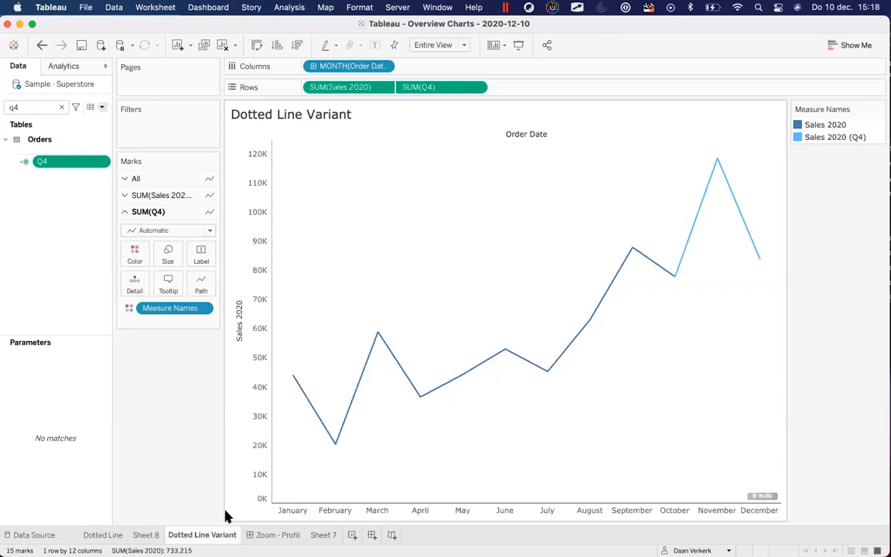
# Switch to the Dotted Line sheet, then to the Zoom - Profit dashboard
pyautogui.click(96, 535)
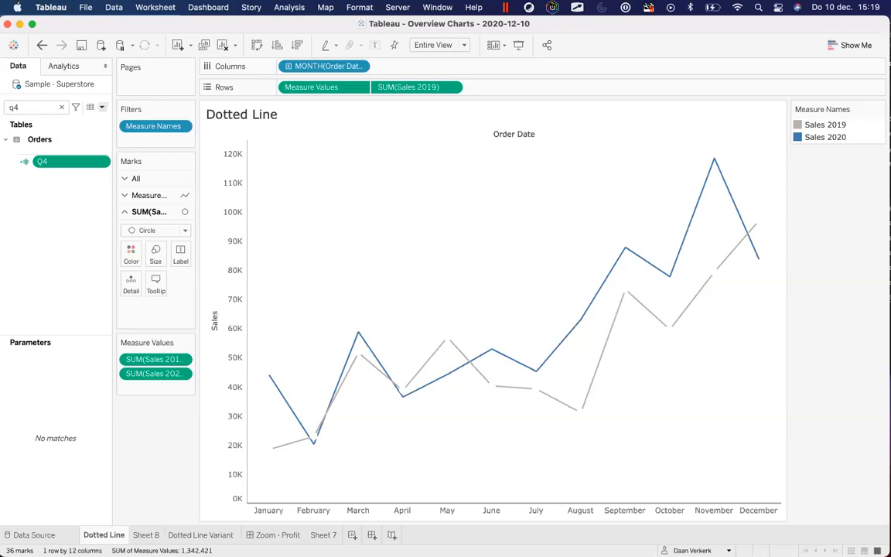
pyautogui.click(270, 535)
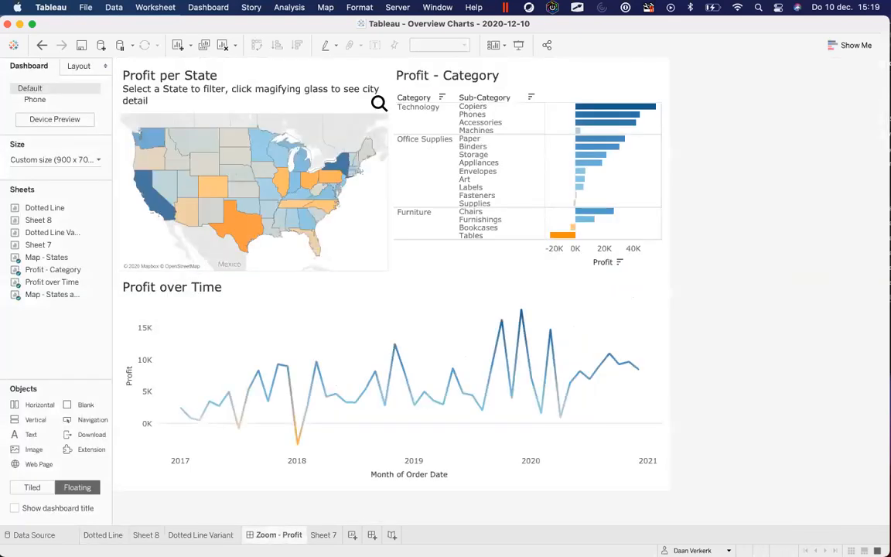
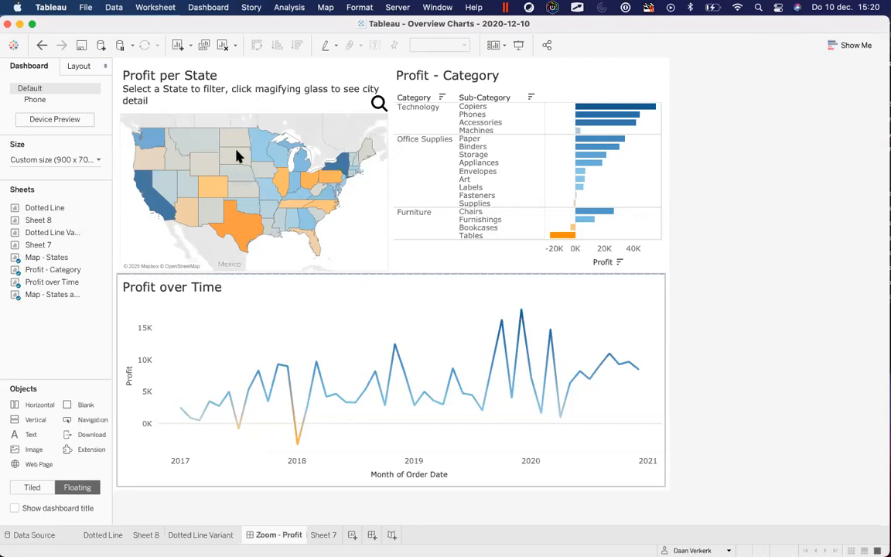
# Enter Presentation Mode, filter the state map to Colorado, and open Colorado's city profit map
pyautogui.click(213, 219)
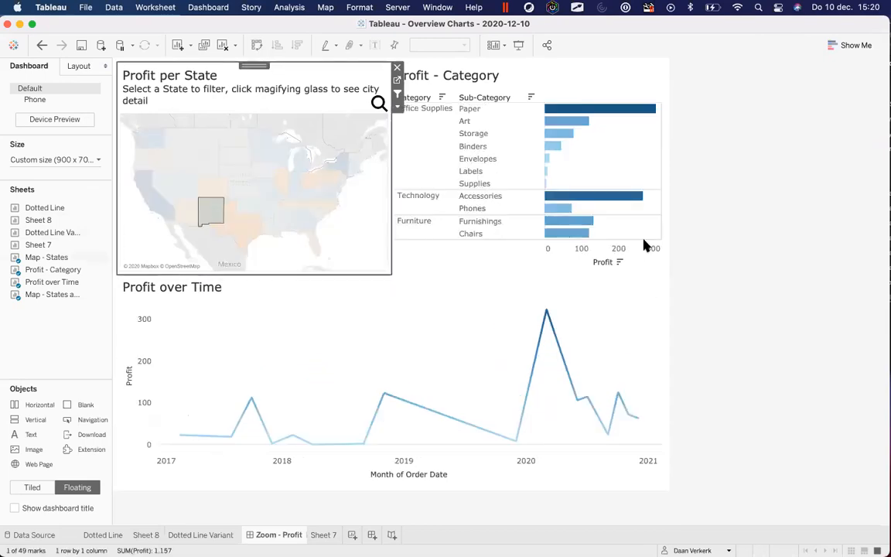
pyautogui.click(518, 46)
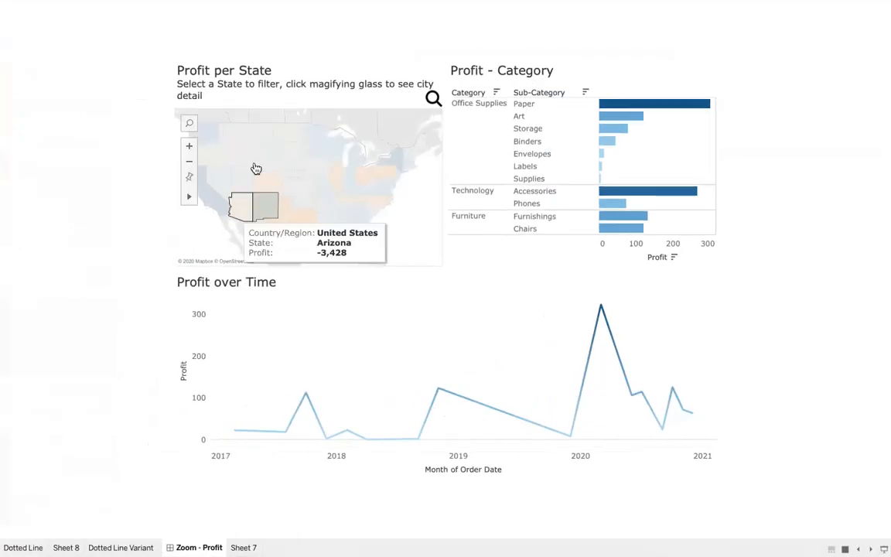
pyautogui.click(265, 188)
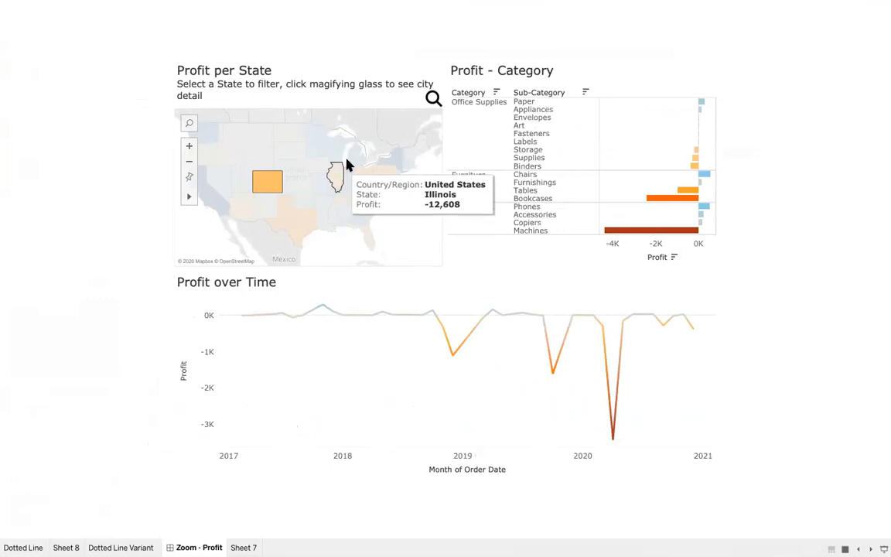
pyautogui.click(431, 101)
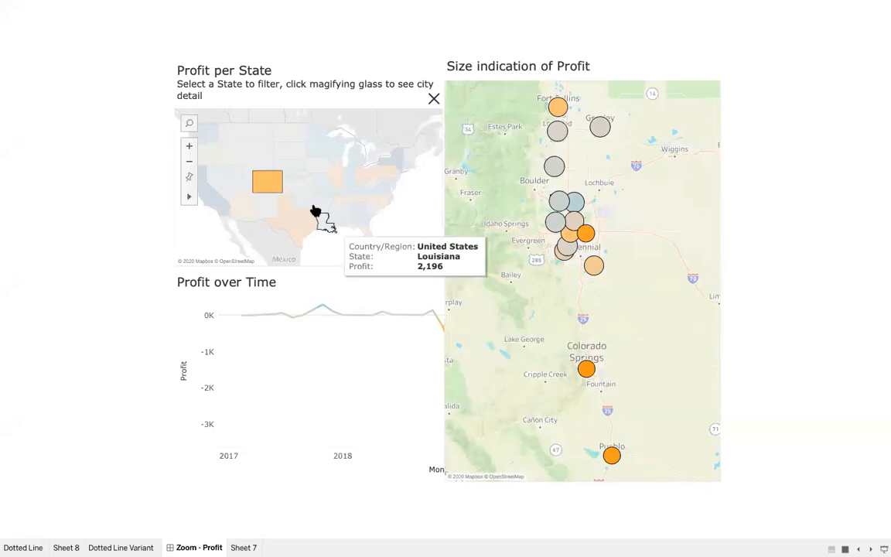
# Filter the state map through Wyoming to Montana, close the city map, and exit Presentation Mode
pyautogui.click(263, 187)
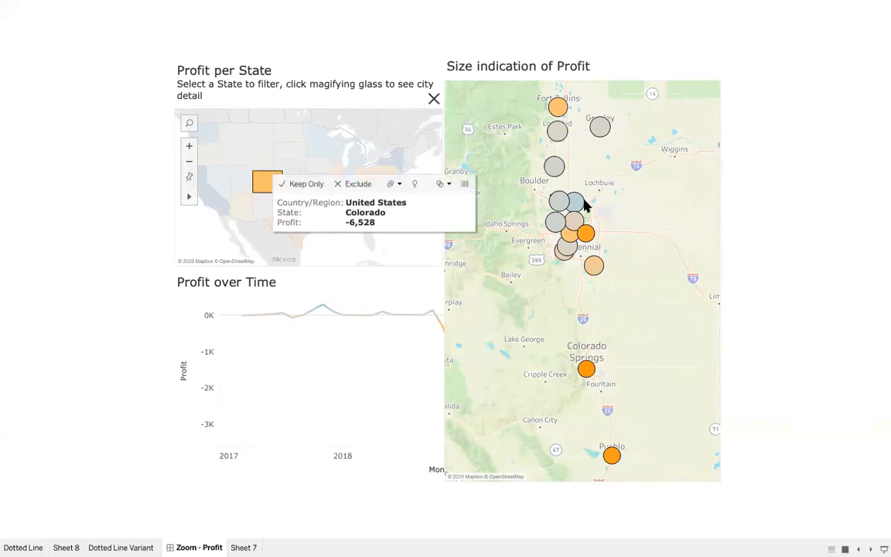
pyautogui.moveTo(714, 275)
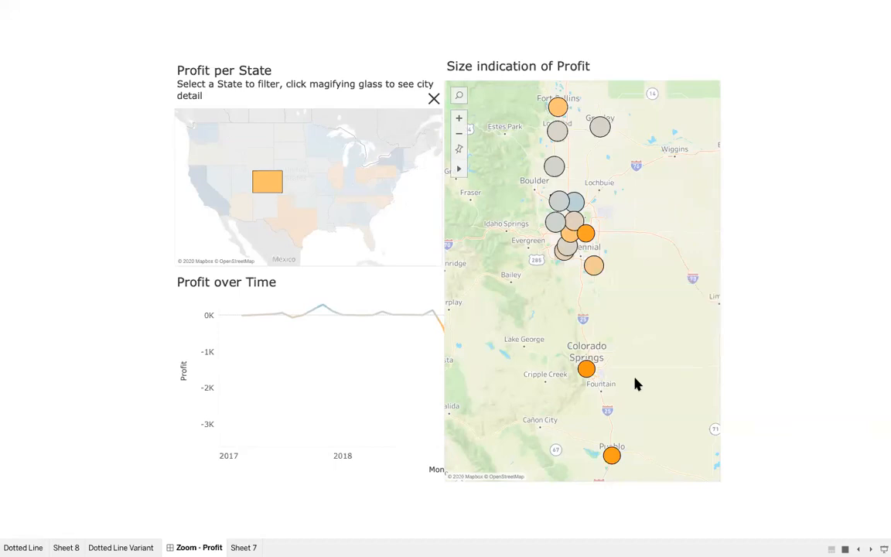
pyautogui.click(270, 166)
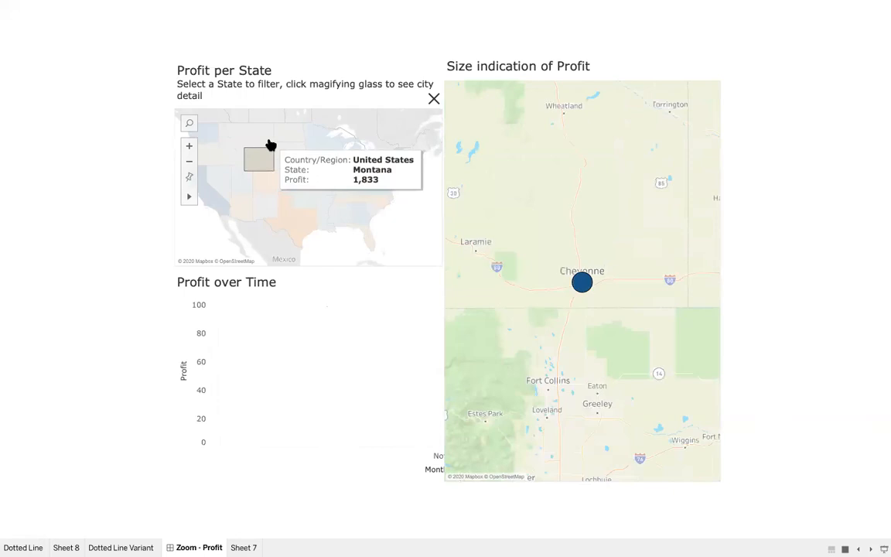
pyautogui.click(268, 137)
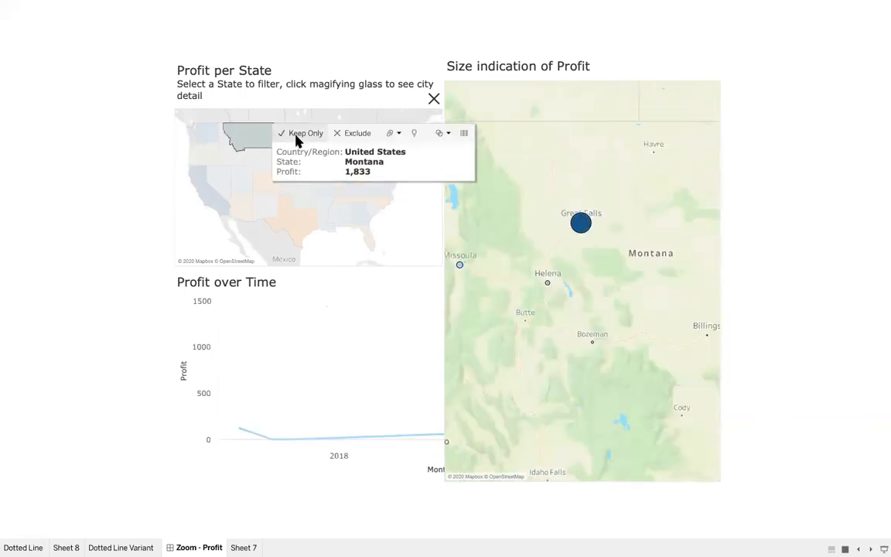
pyautogui.click(433, 102)
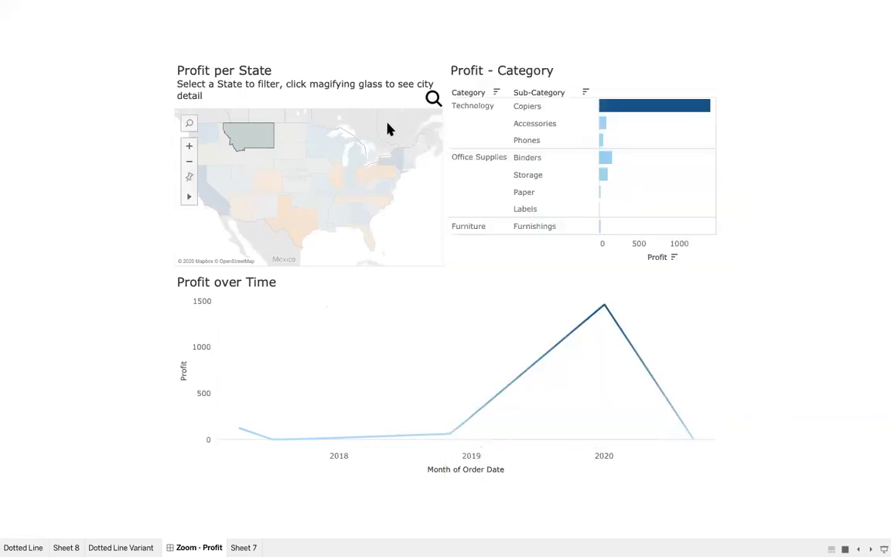
pyautogui.press('Escape')
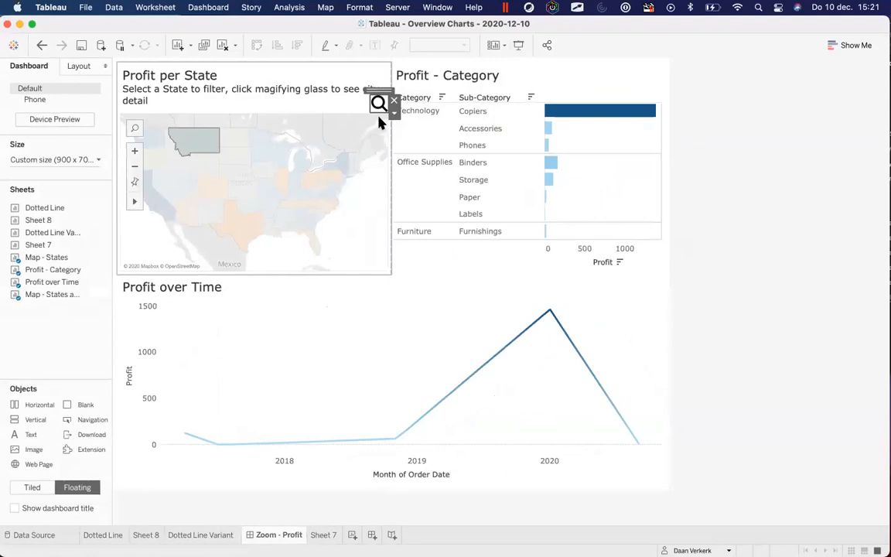
# Show Montana's city profit map and inspect the options of its floating vertical container
pyautogui.click(380, 104)
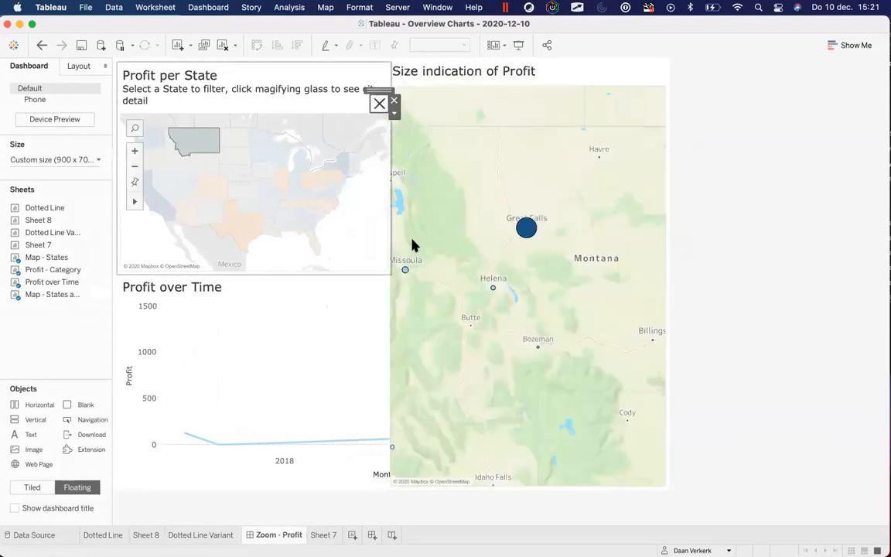
pyautogui.click(658, 86)
pyautogui.click(674, 116)
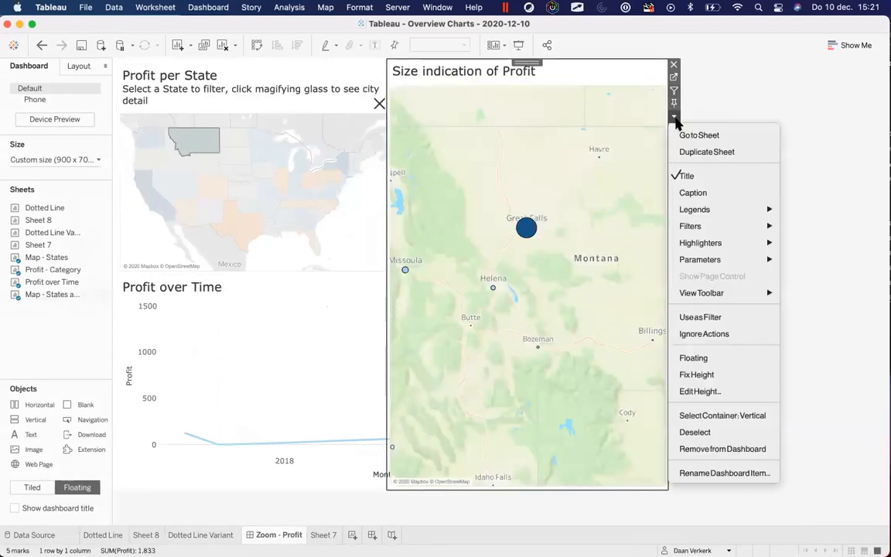
pyautogui.click(722, 415)
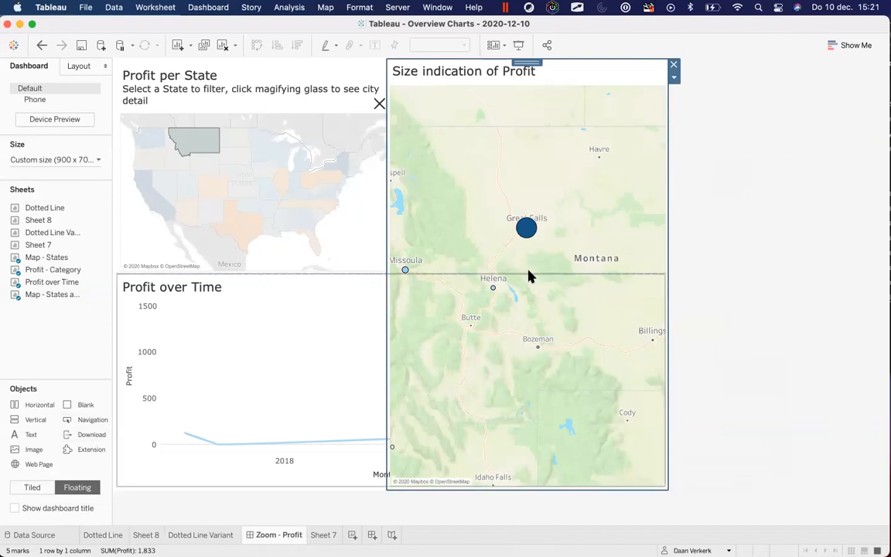
pyautogui.click(674, 78)
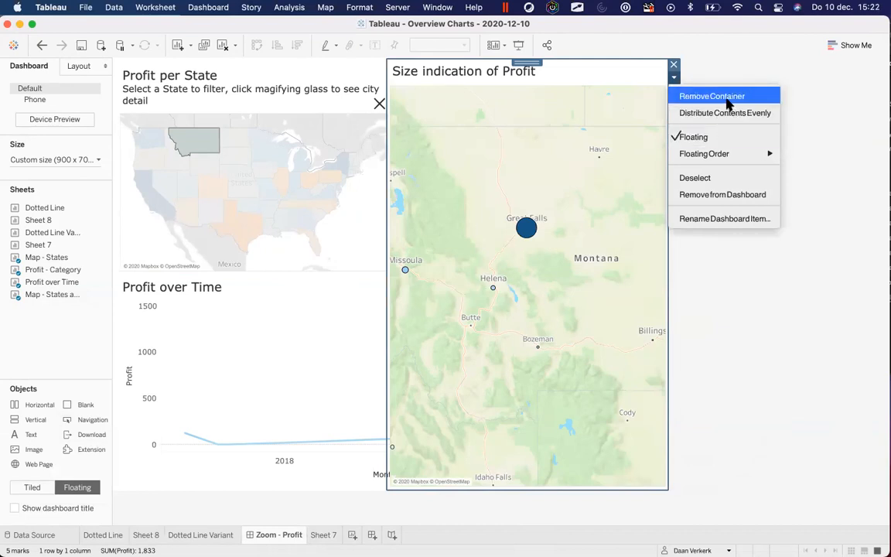
pyautogui.moveTo(739, 155)
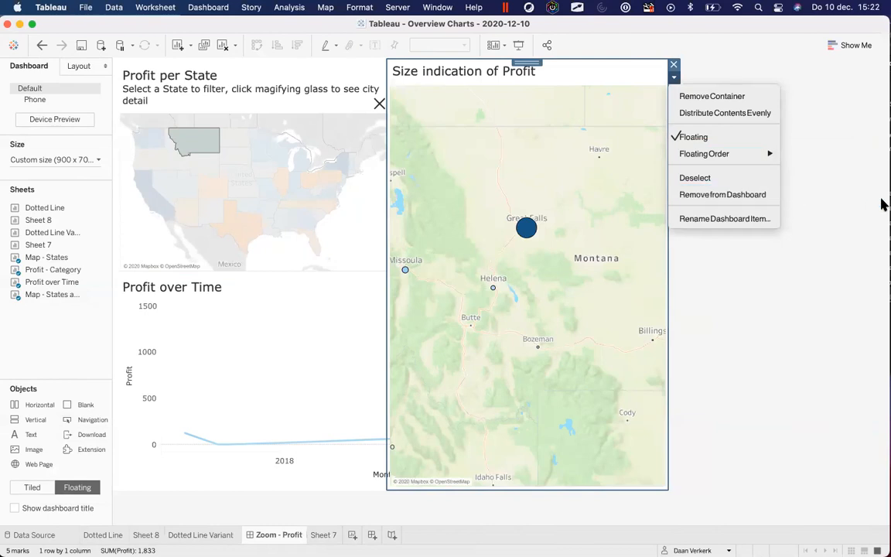
pyautogui.click(814, 307)
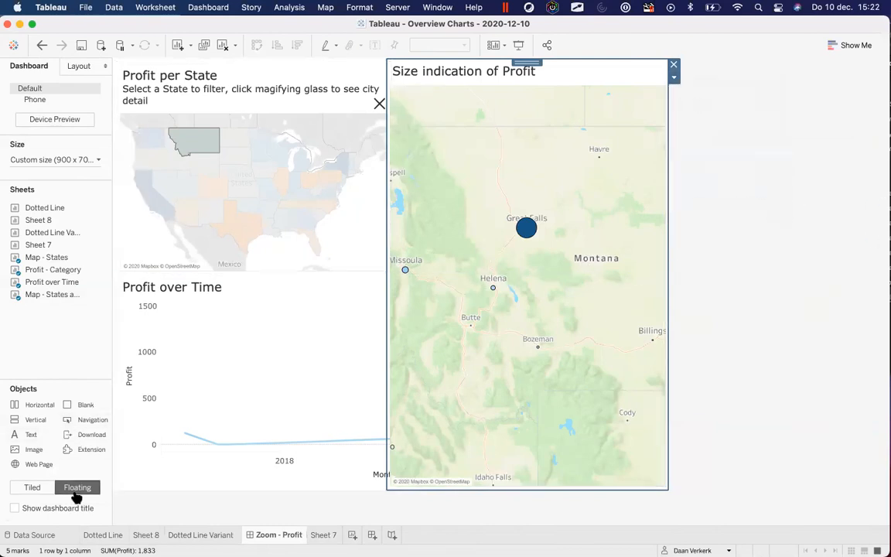
# Add a floating Vertical container over the state map, then remove it again
pyautogui.moveTo(35, 429); pyautogui.dragTo(176, 187)
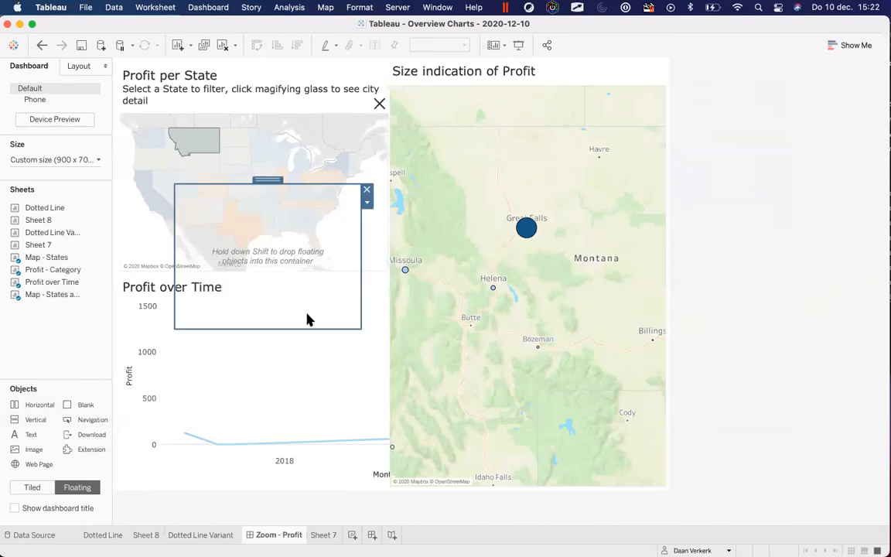
pyautogui.click(367, 202)
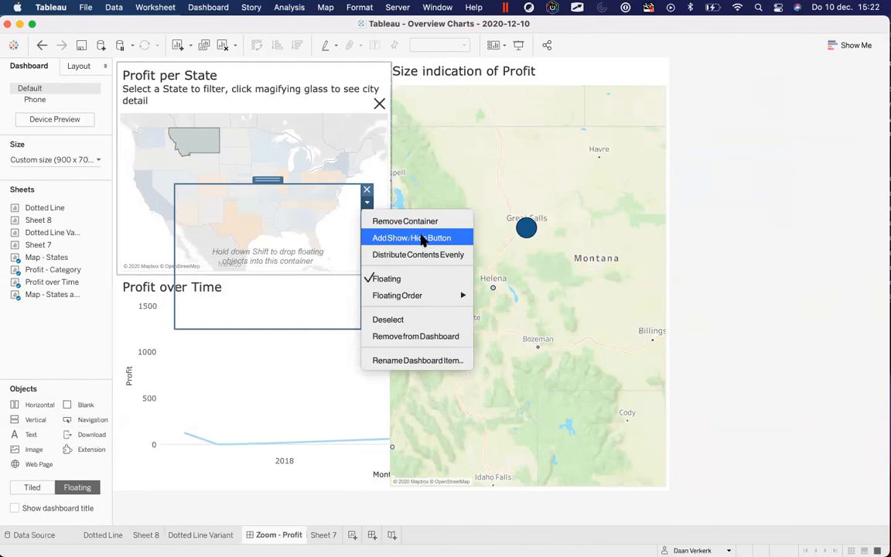
pyautogui.click(368, 191)
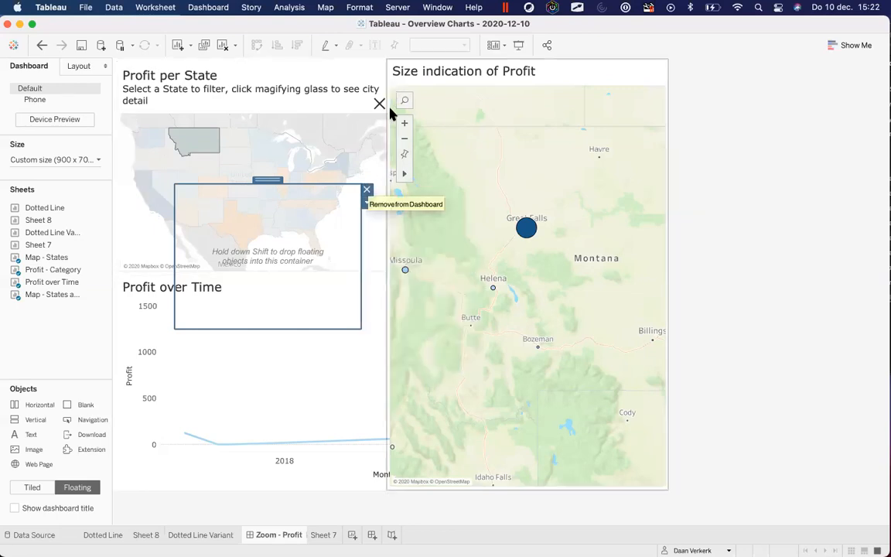
pyautogui.click(367, 190)
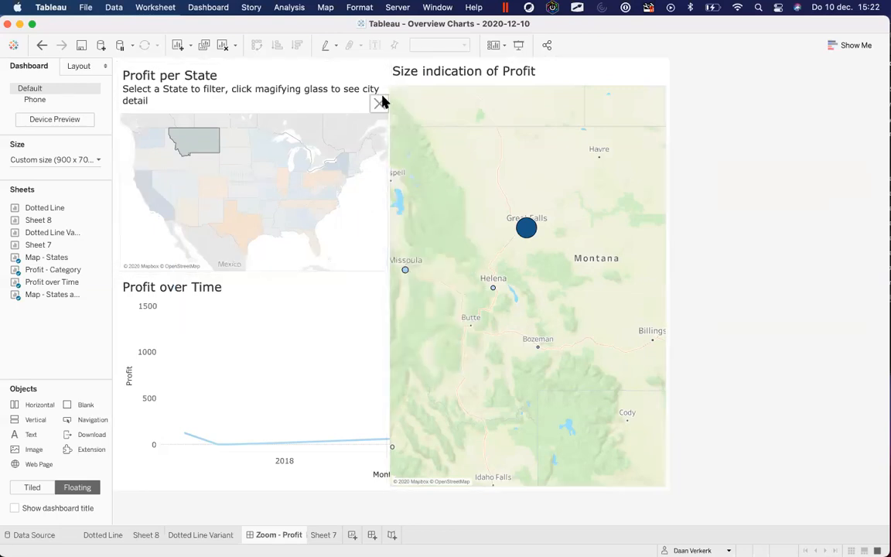
pyautogui.click(394, 113)
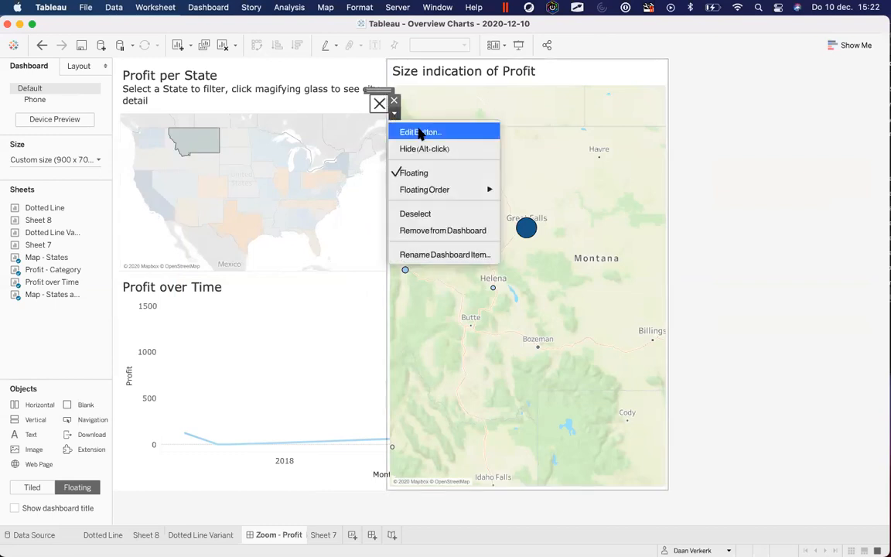
# Review the toggle button's Item Shown and Item Hidden looks, then hide the city map
pyautogui.click(418, 134)
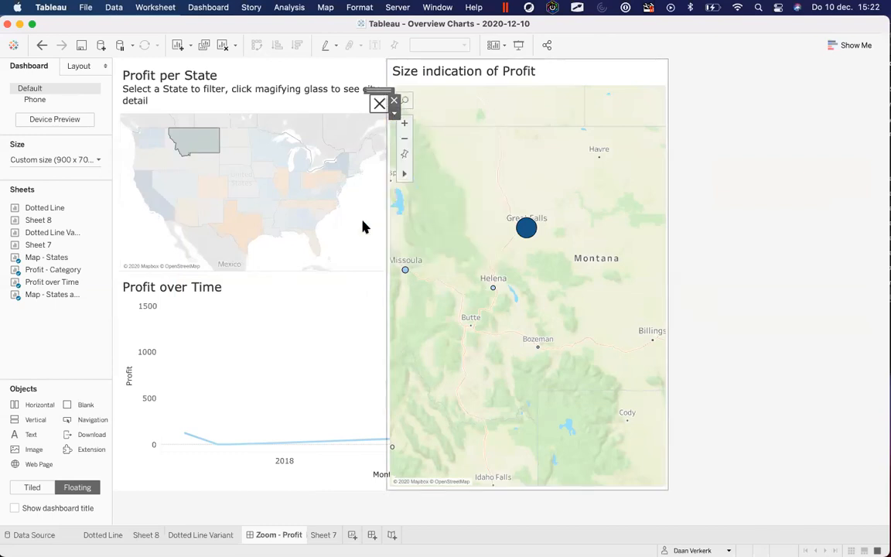
pyautogui.moveTo(391, 129); pyautogui.dragTo(132, 69)
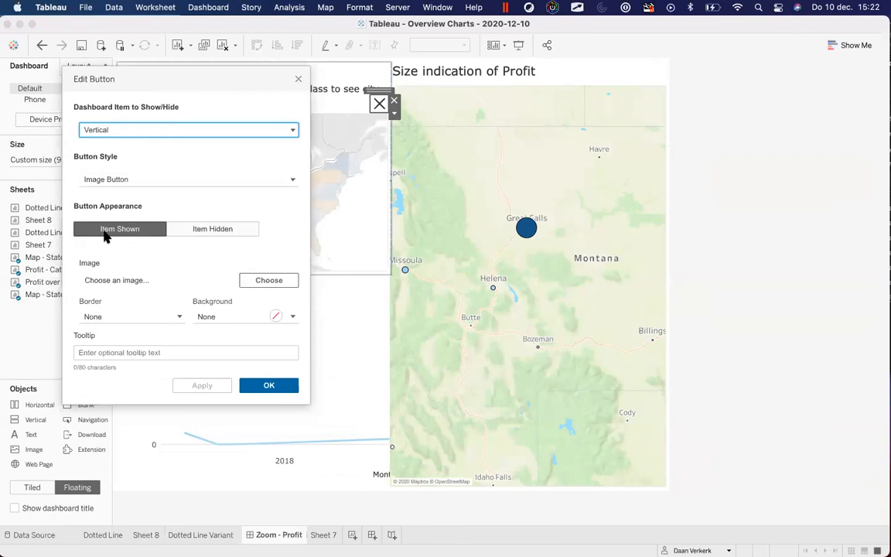
pyautogui.click(190, 229)
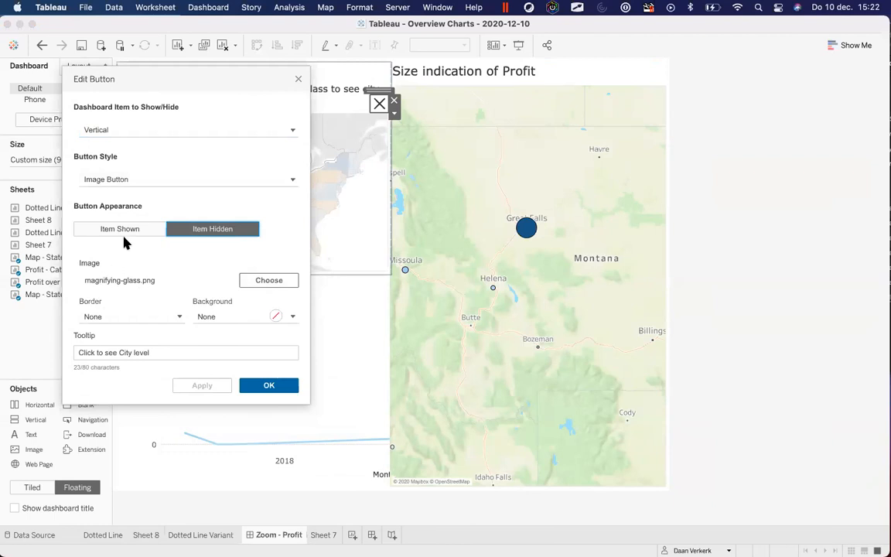
pyautogui.click(298, 79)
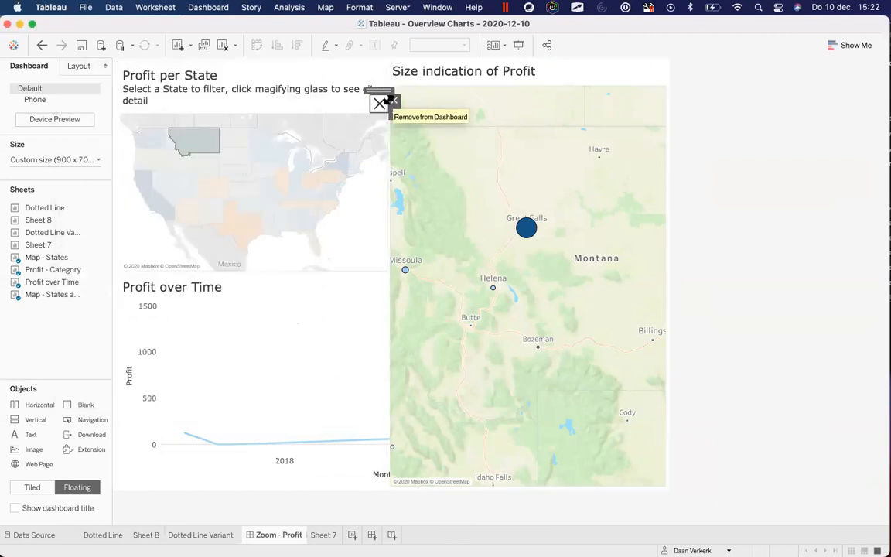
pyautogui.keyDown('alt'); pyautogui.click(376, 104); pyautogui.keyUp('alt')
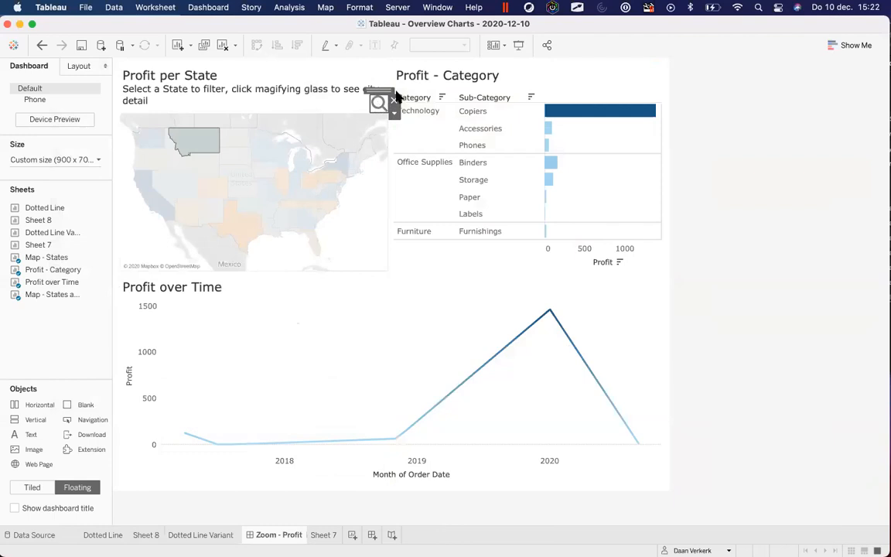
# In Presentation Mode, toggle Montana's city profit map on and off, then exit and close it
pyautogui.click(516, 44)
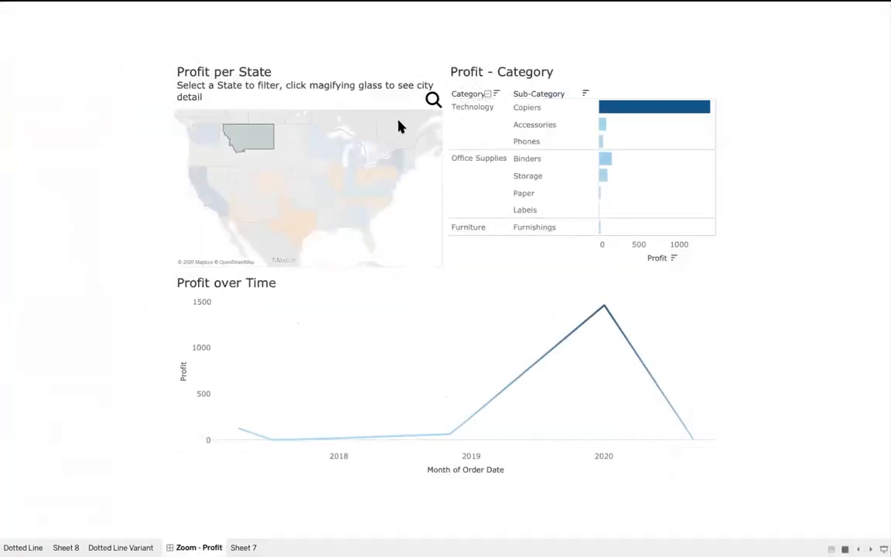
pyautogui.click(432, 98)
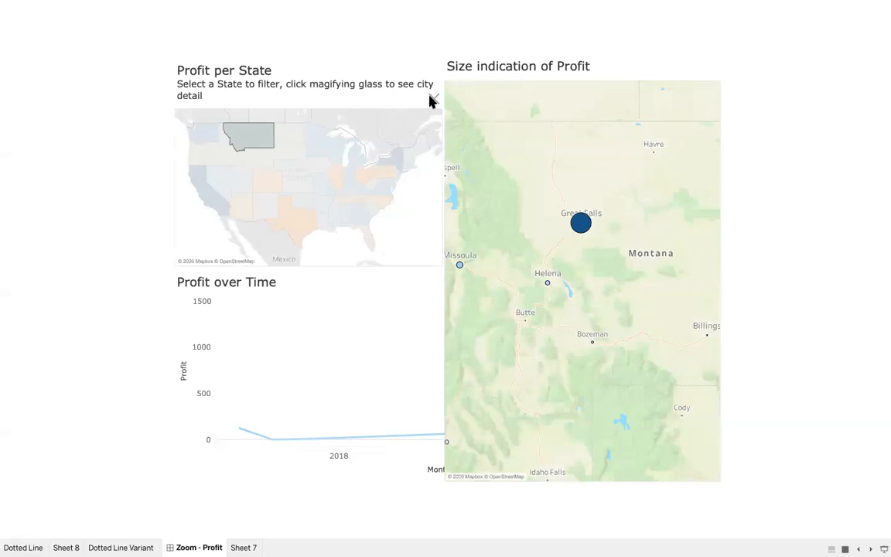
pyautogui.click(431, 99)
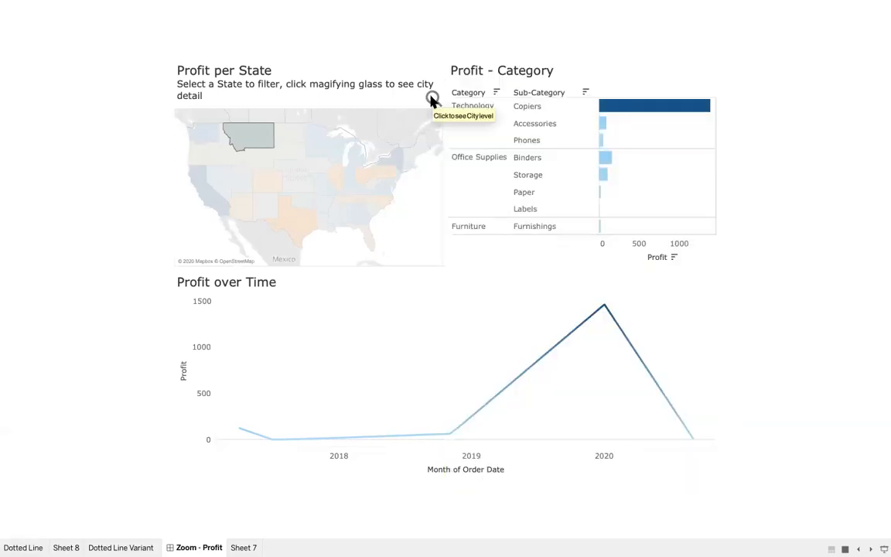
pyautogui.click(432, 99)
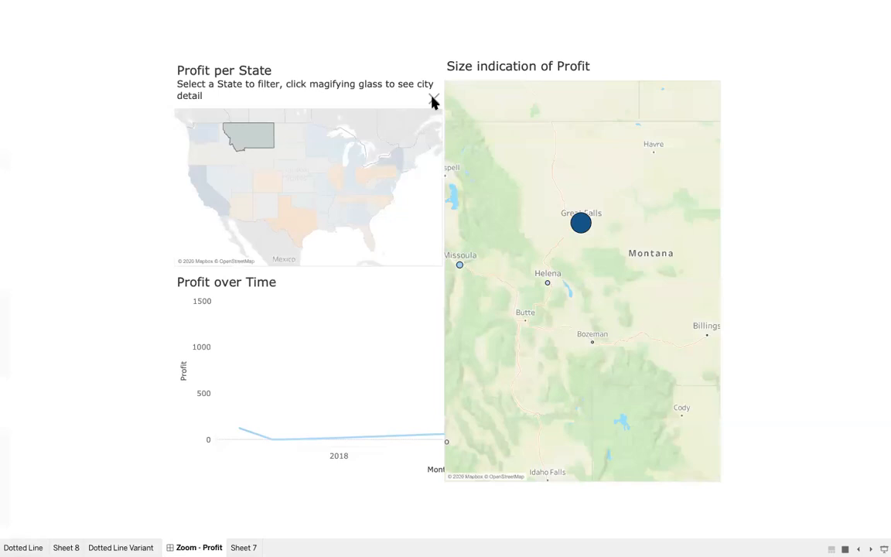
pyautogui.press('Escape')
pyautogui.press('Escape')
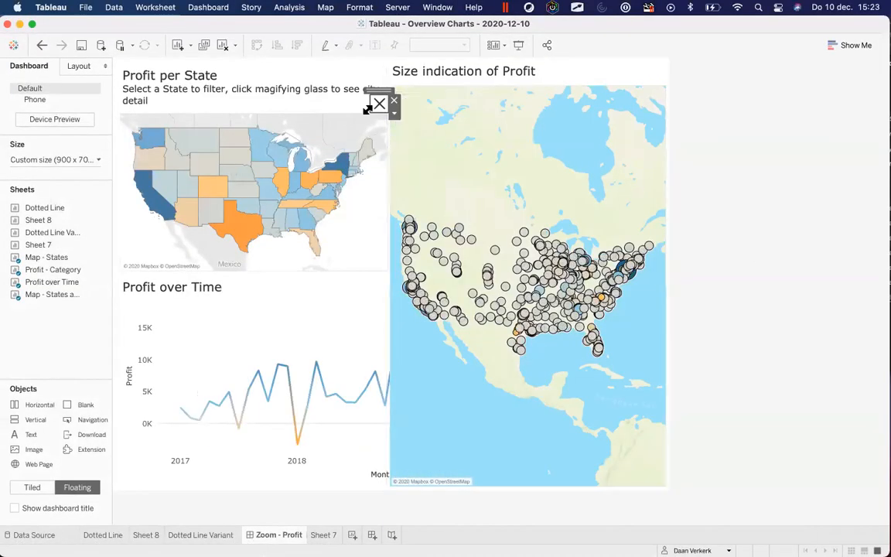
pyautogui.click(379, 105)
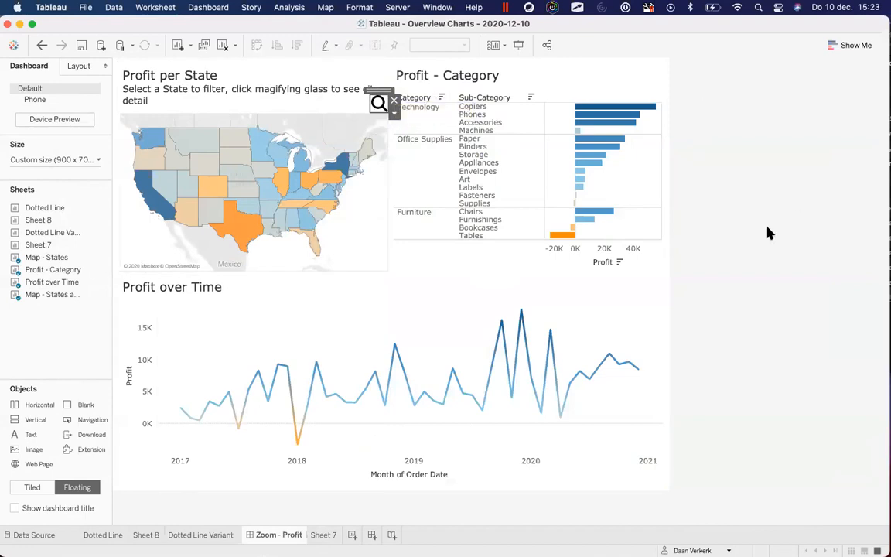
# Toggle the floating magnifier button in the editor to show and hide the city profit map
pyautogui.moveTo(369, 150)
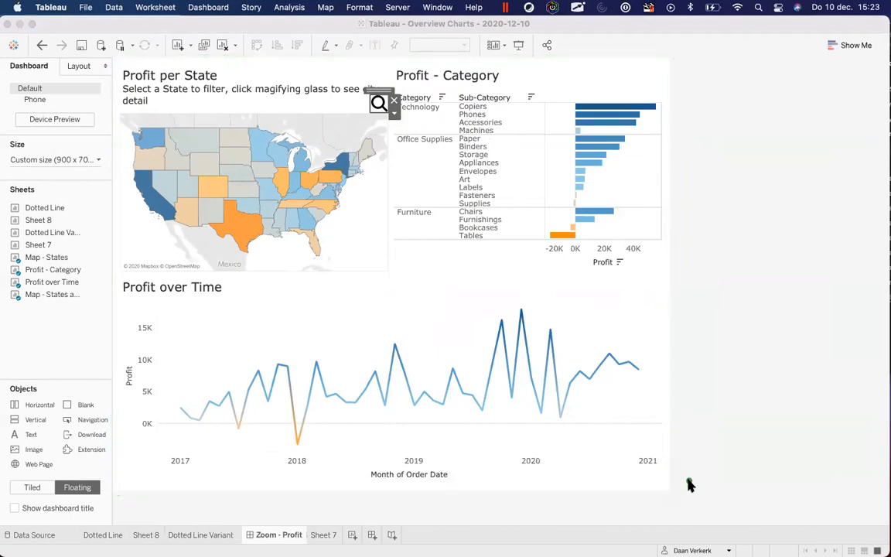
pyautogui.click(782, 277)
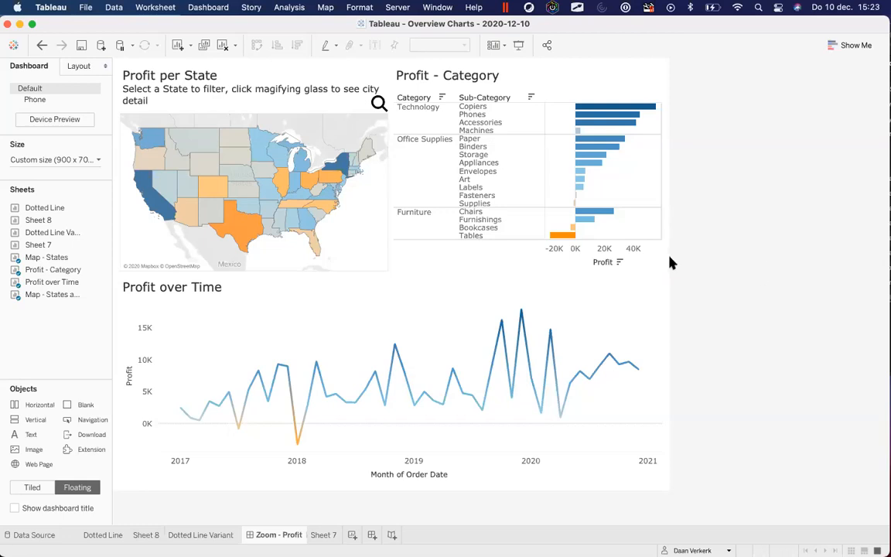
pyautogui.click(381, 103)
pyautogui.keyDown('alt'); pyautogui.click(380, 103); pyautogui.keyUp('alt')
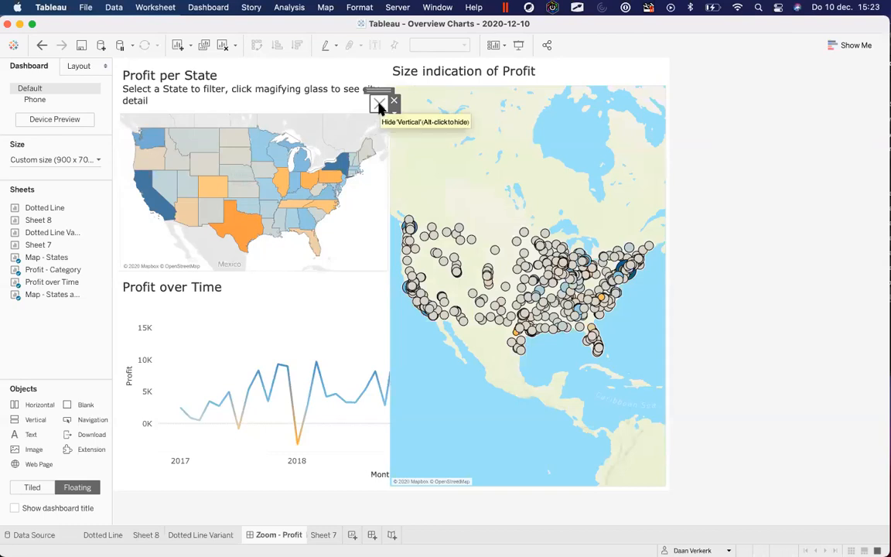
pyautogui.keyDown('alt'); pyautogui.click(379, 104); pyautogui.keyUp('alt')
pyautogui.keyDown('alt'); pyautogui.click(379, 104); pyautogui.keyUp('alt')
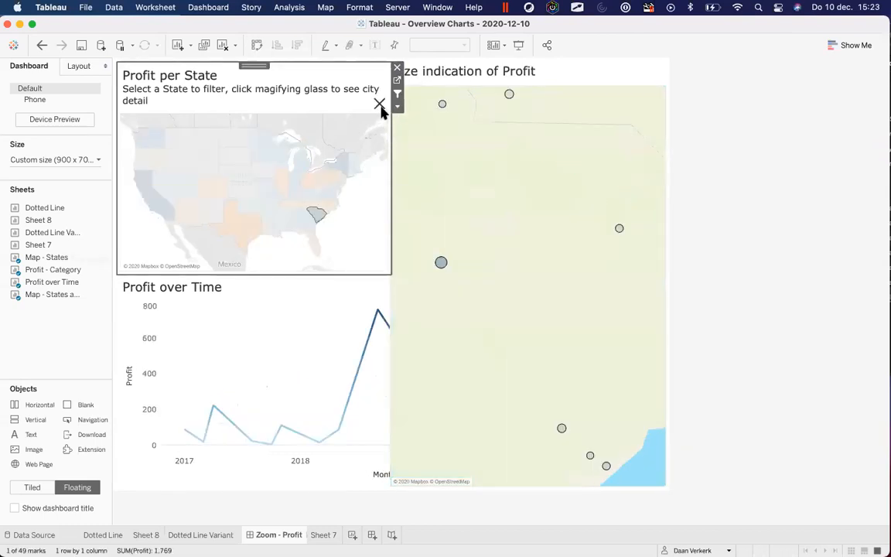
pyautogui.keyDown('alt'); pyautogui.click(379, 104); pyautogui.keyUp('alt')
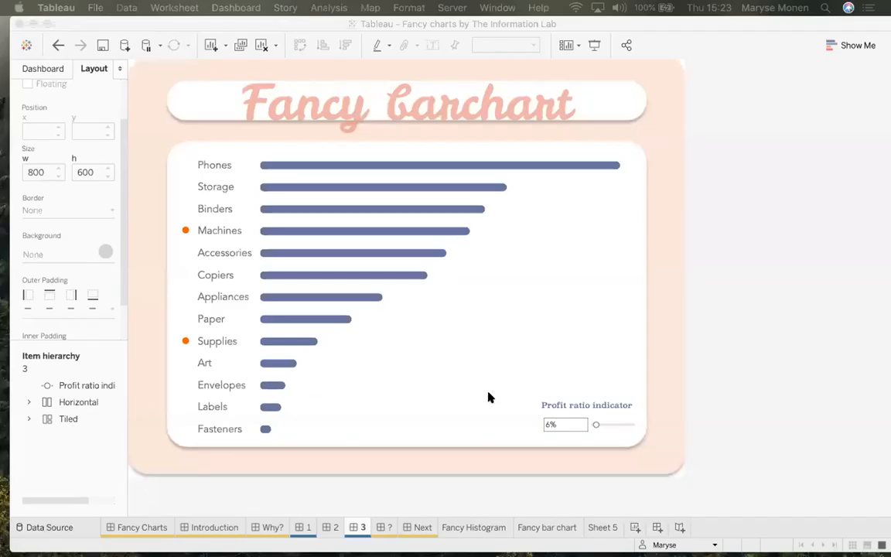
# In the Fancy charts workbook, remove and restore the title container, then open the Fancy bar chart sheet
pyautogui.click(726, 311)
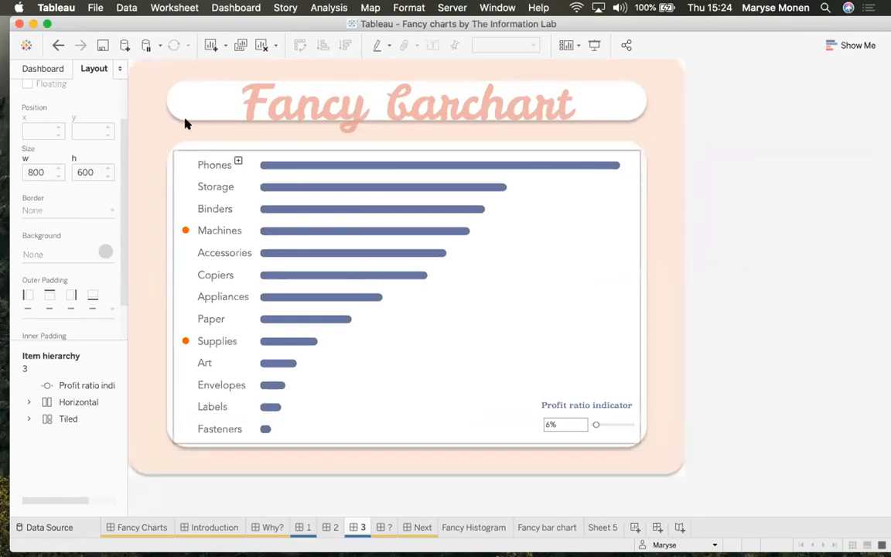
pyautogui.click(139, 92)
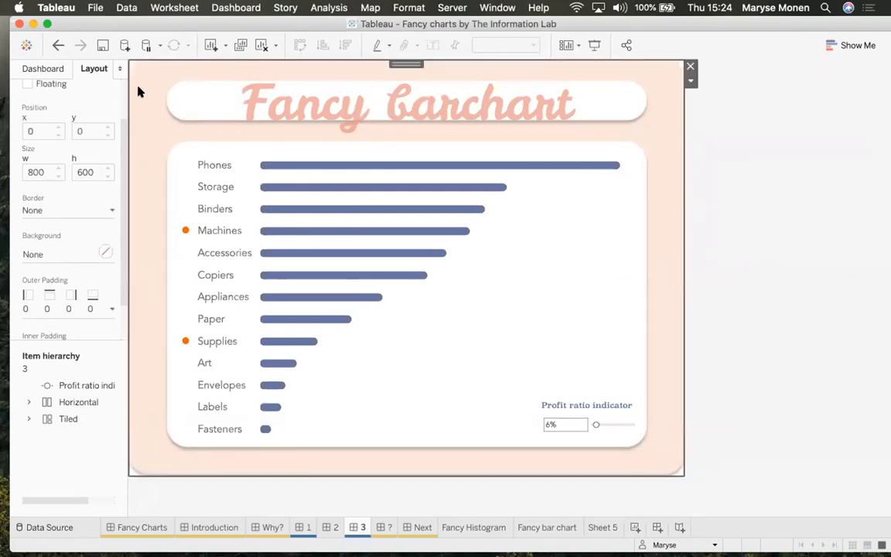
pyautogui.click(691, 67)
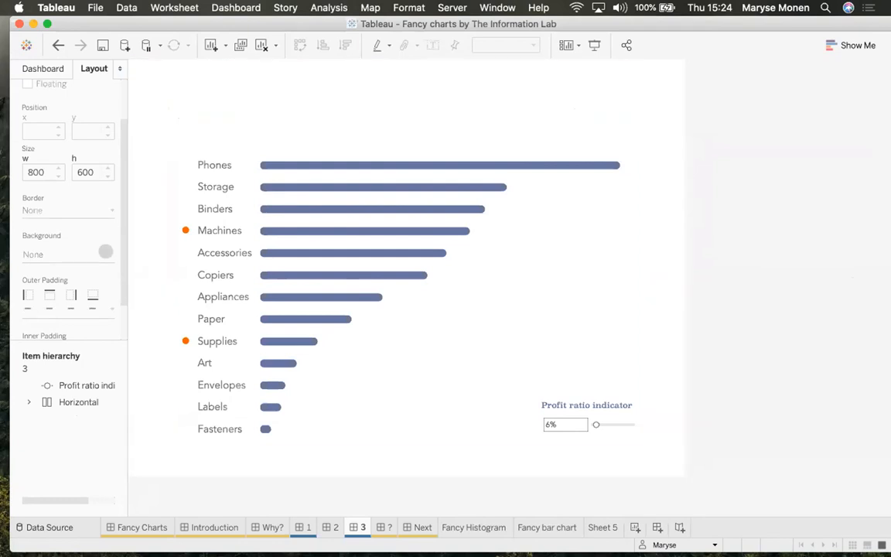
pyautogui.click(57, 46)
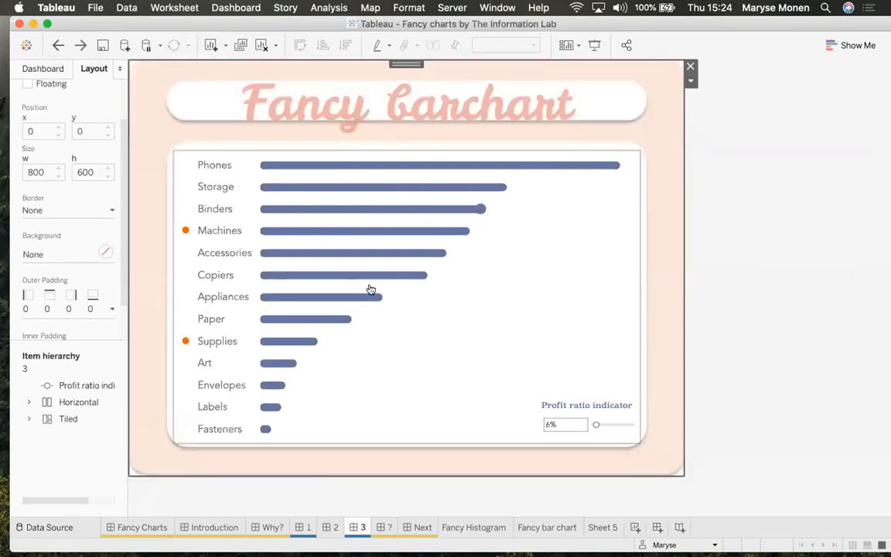
pyautogui.click(549, 256)
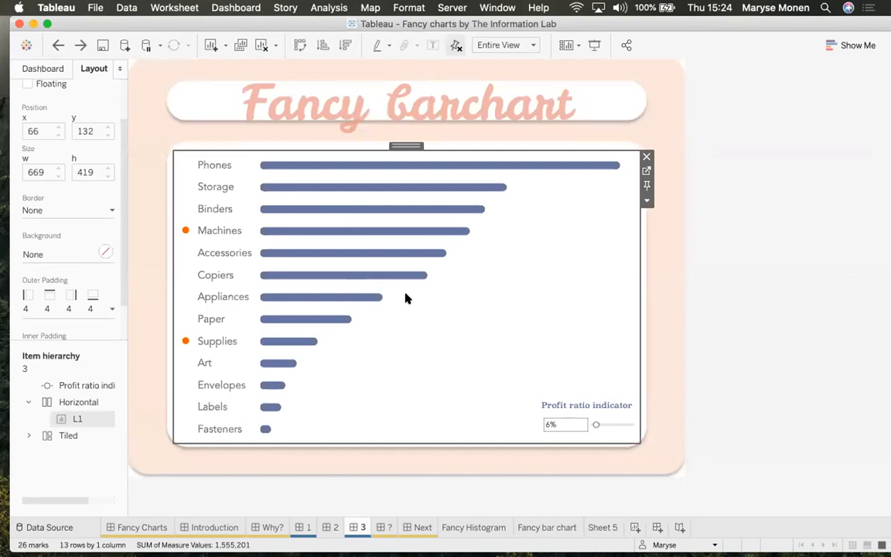
pyautogui.click(535, 529)
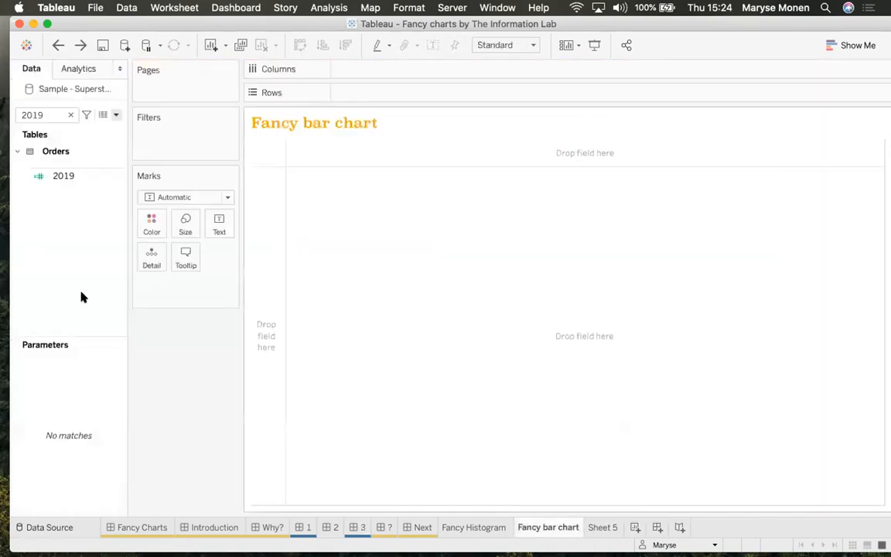
# Search the fields for 'sales' and put Sales on Columns
pyautogui.click(71, 114)
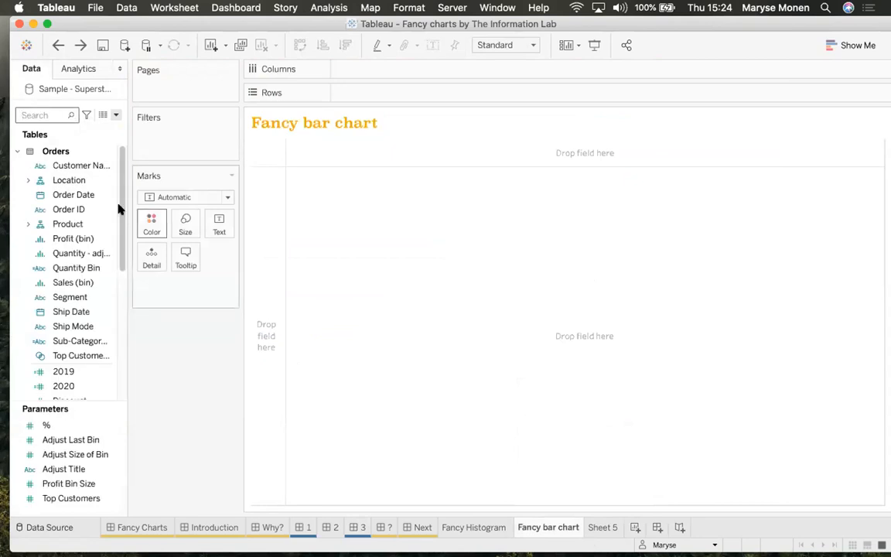
pyautogui.click(53, 110)
pyautogui.write('sales')
pyautogui.moveTo(67, 182)
pyautogui.mouseDown()
pyautogui.moveTo(372, 87)
pyautogui.moveTo(366, 70)
pyautogui.mouseUp()
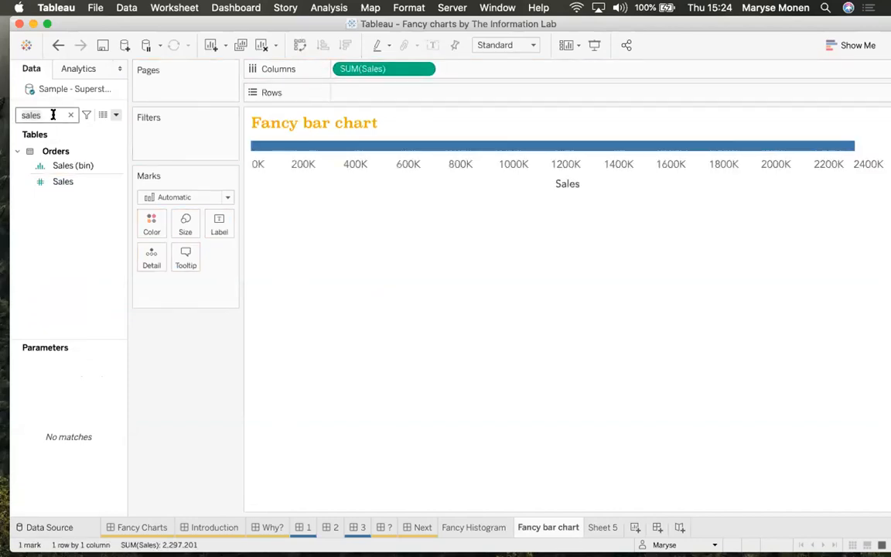
# Add Sub-Category to Rows and sort the bars descending by sales
pyautogui.doubleClick(52, 115)
pyautogui.write('catge')
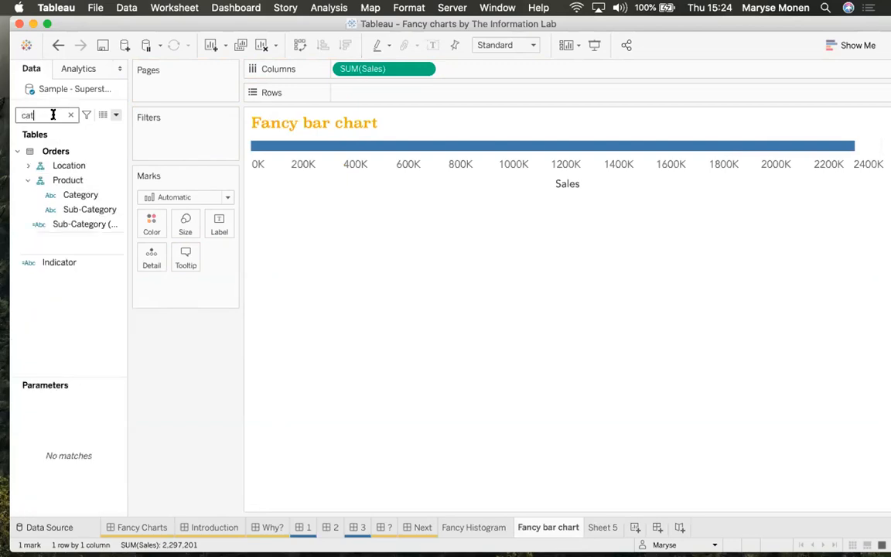
pyautogui.press('BackSpace')
pyautogui.press('BackSpace')
pyautogui.write('e')
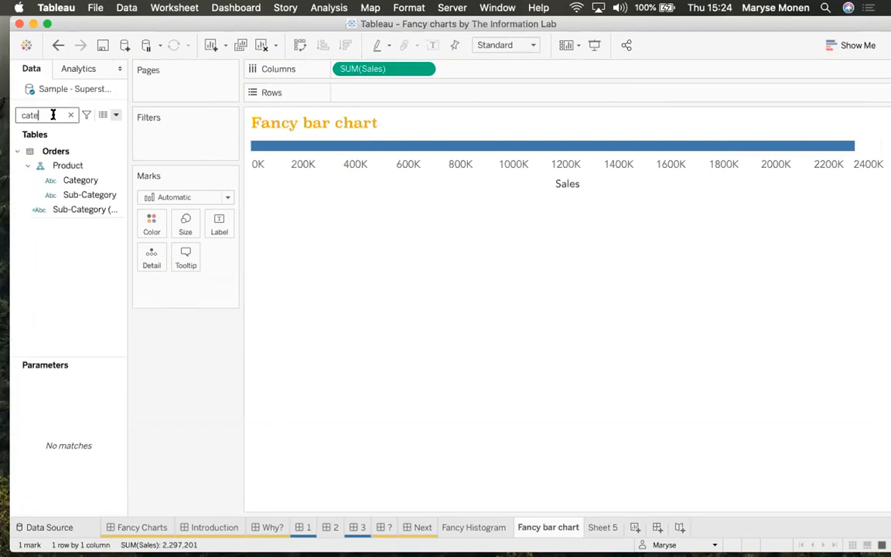
pyautogui.moveTo(78, 194); pyautogui.dragTo(391, 92)
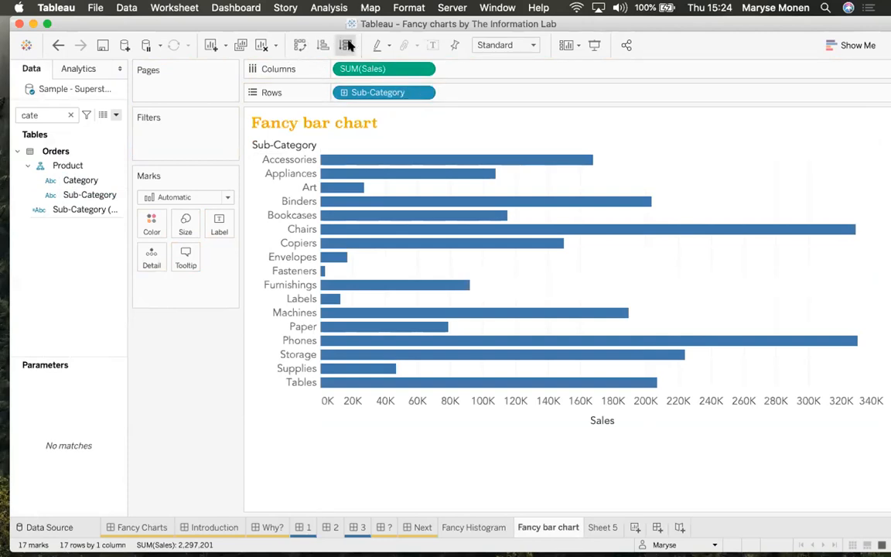
pyautogui.click(345, 45)
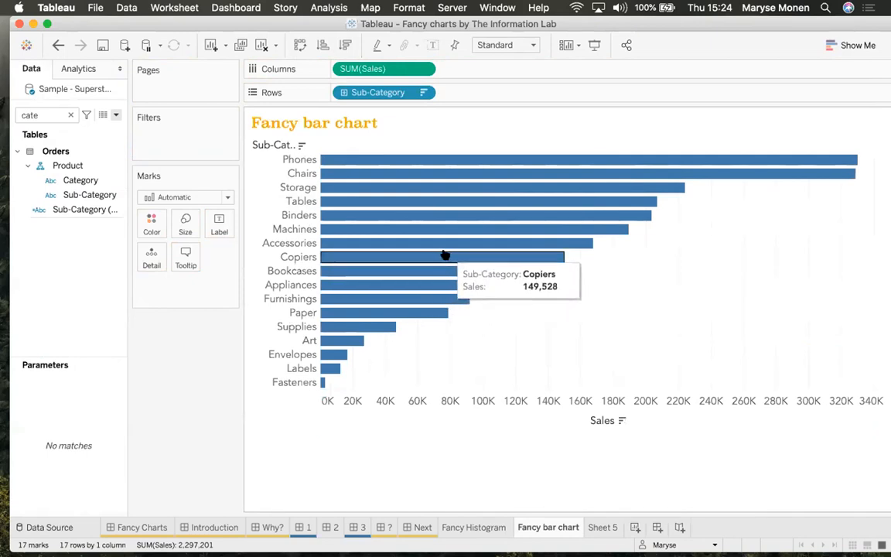
# Add an inline 0 calculation as AVG(0) and combine it with Sales on a shared axis
pyautogui.doubleClick(474, 69)
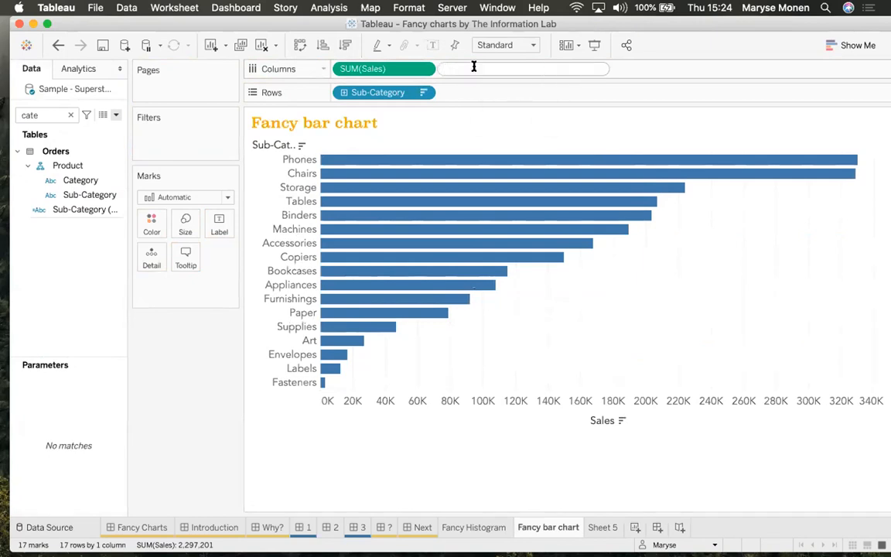
pyautogui.write('0')
pyautogui.press('Return')
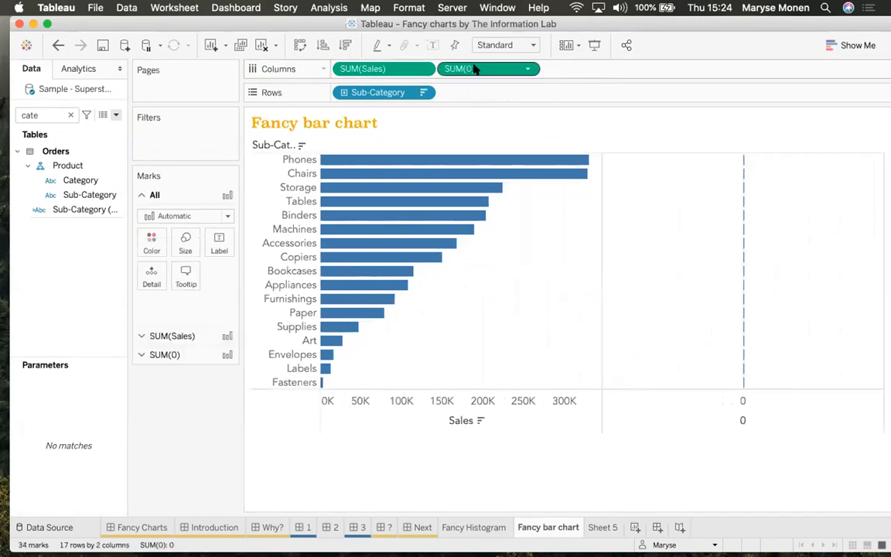
pyautogui.click(529, 68)
pyautogui.moveTo(522, 160)
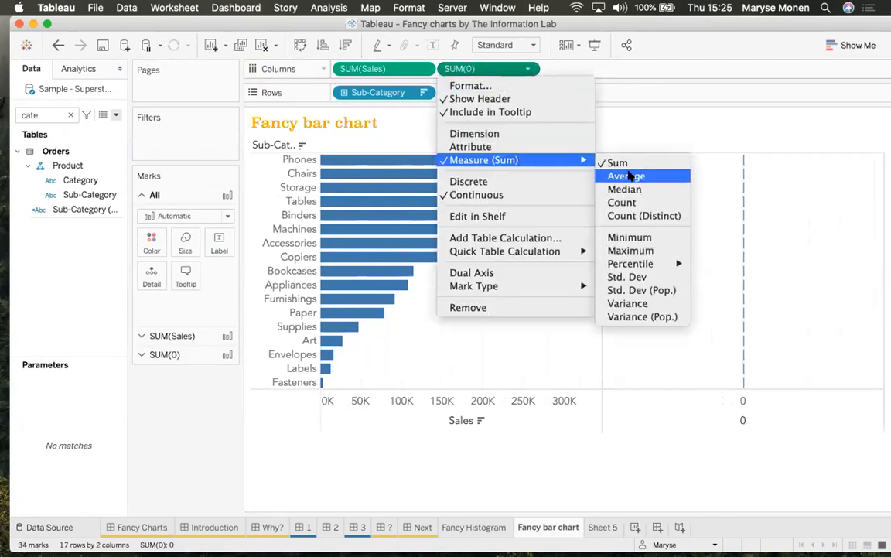
pyautogui.click(633, 176)
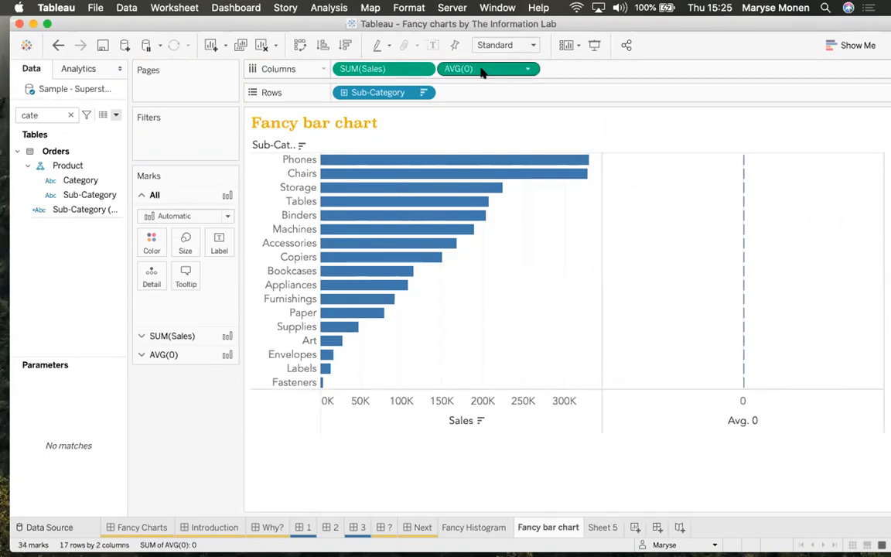
pyautogui.moveTo(481, 72); pyautogui.dragTo(450, 418)
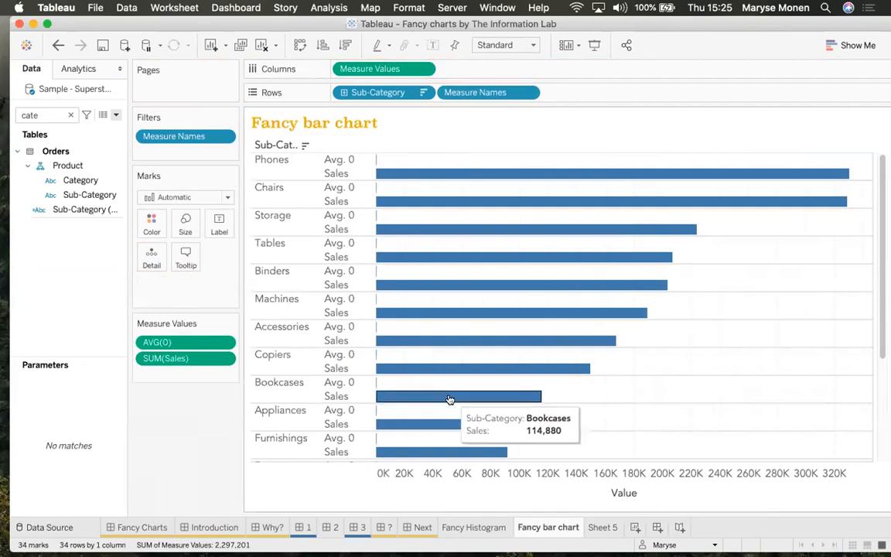
# Switch the marks to Line with Measure Names on Path and enlarge the line size
pyautogui.click(204, 198)
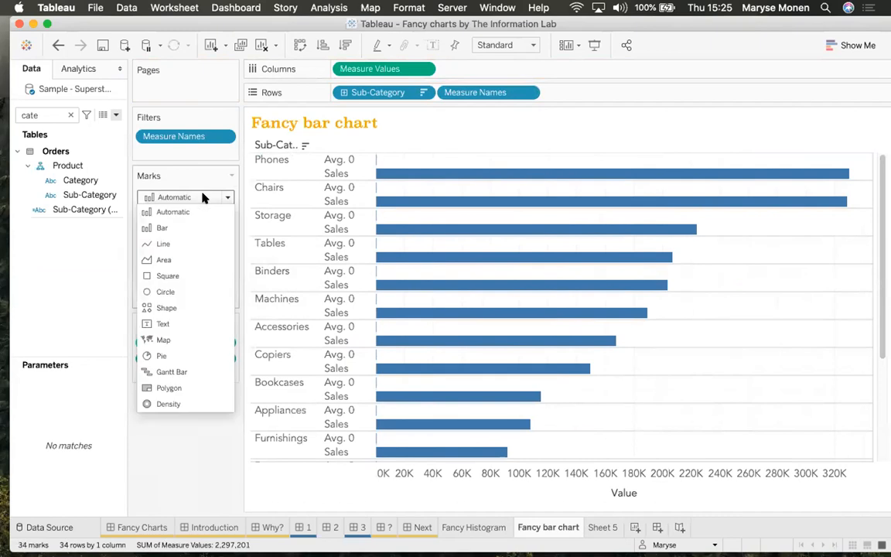
pyautogui.click(186, 245)
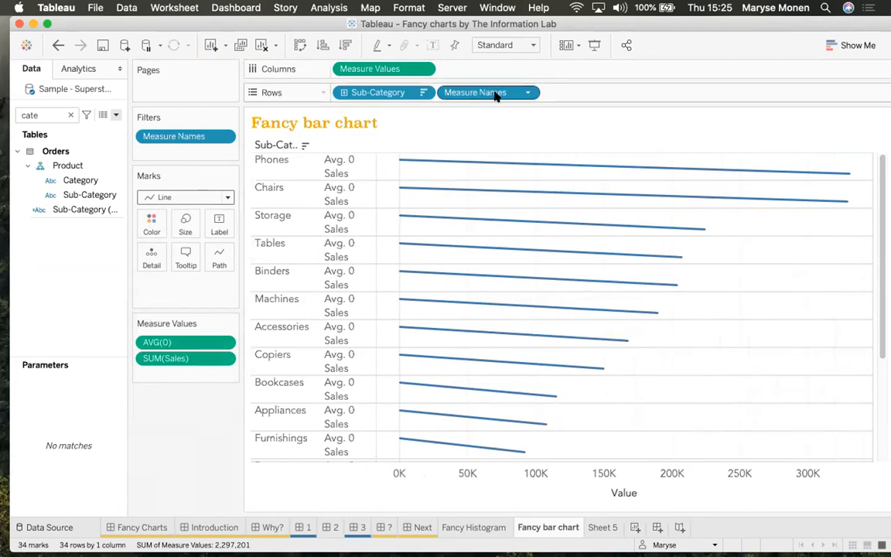
pyautogui.moveTo(487, 91); pyautogui.dragTo(220, 257)
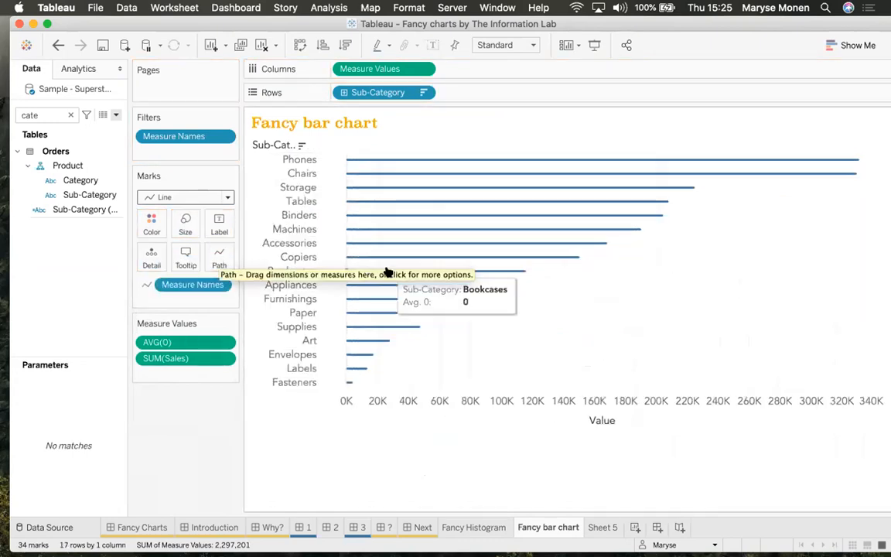
pyautogui.click(186, 229)
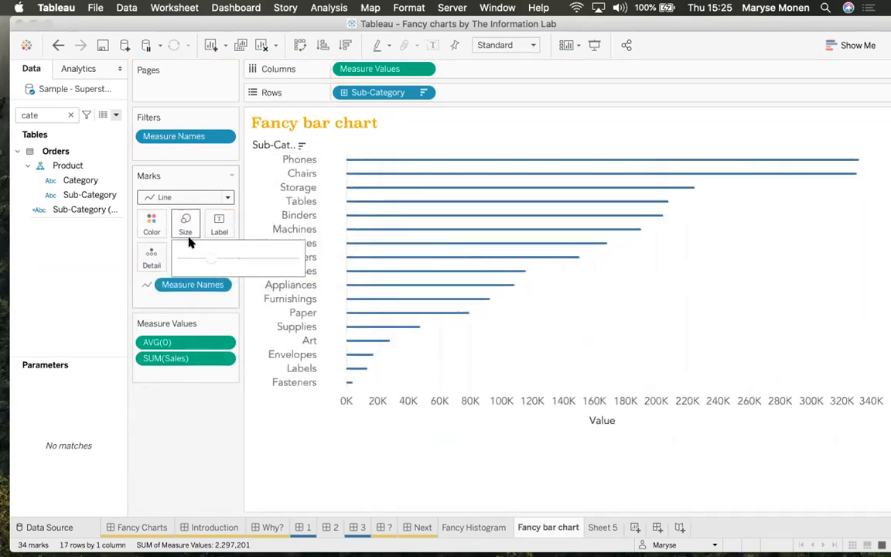
pyautogui.moveTo(239, 261); pyautogui.dragTo(285, 261)
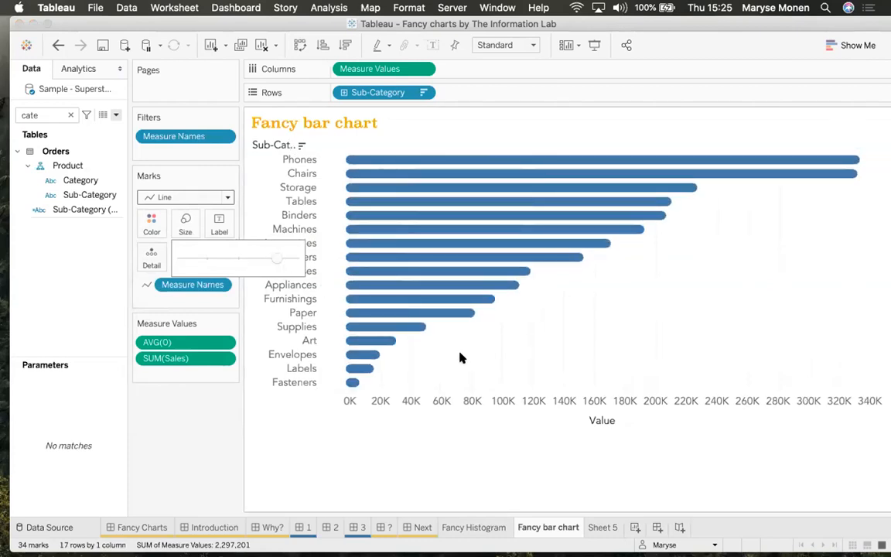
# Uncheck Show Header on the value axis and toggle mark labels on then off
pyautogui.rightClick(511, 408)
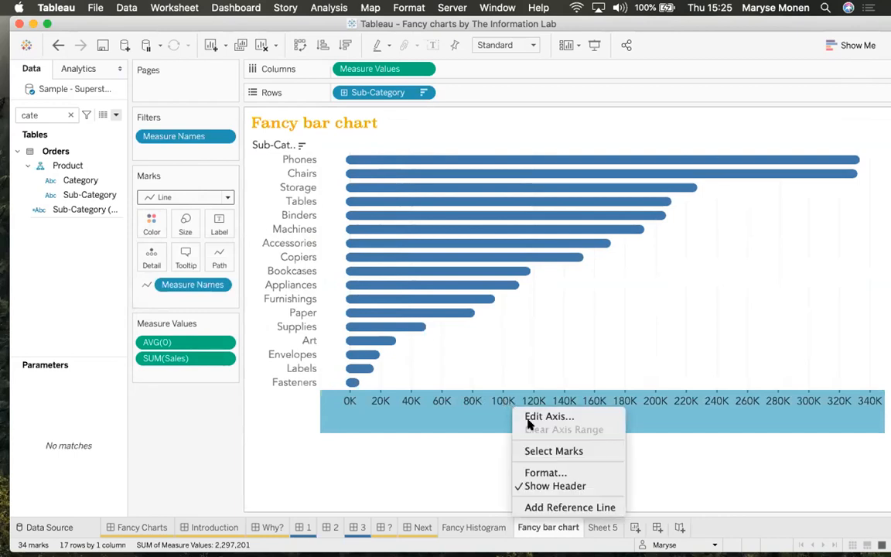
pyautogui.click(552, 486)
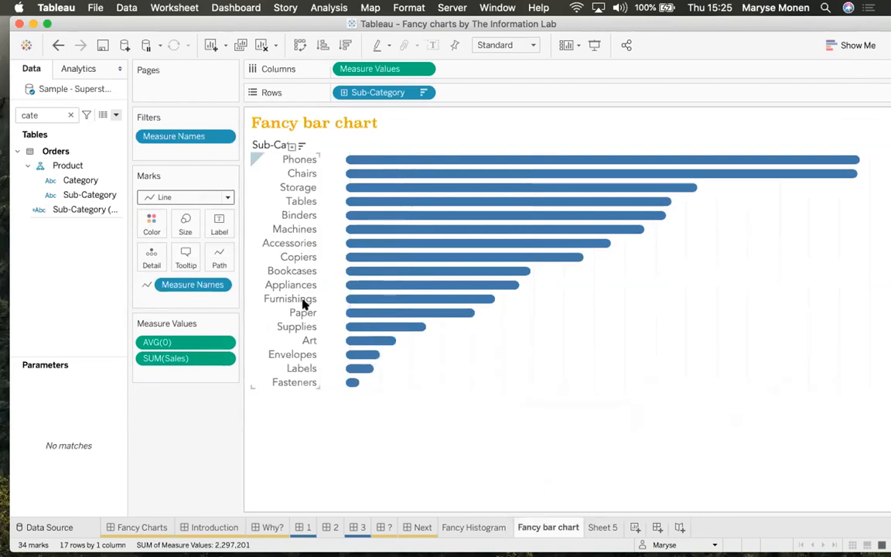
pyautogui.click(215, 224)
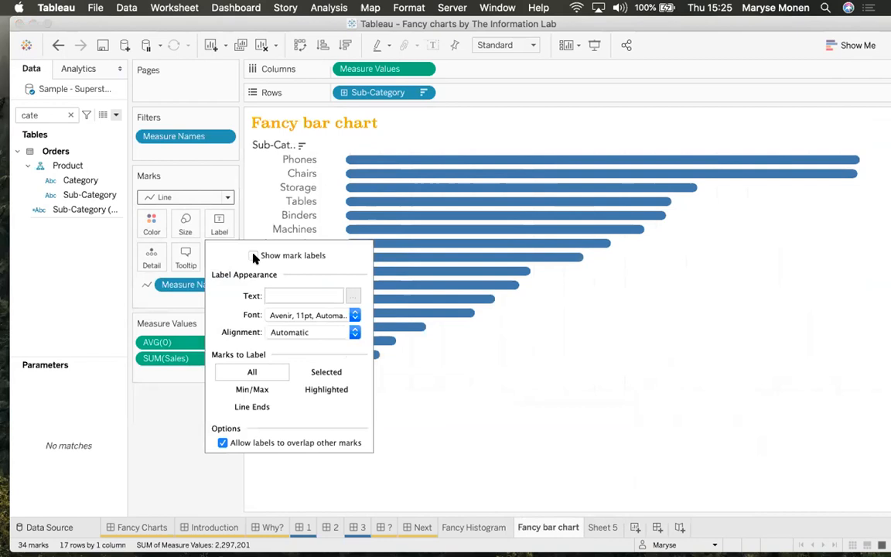
pyautogui.click(253, 256)
pyautogui.click(253, 256)
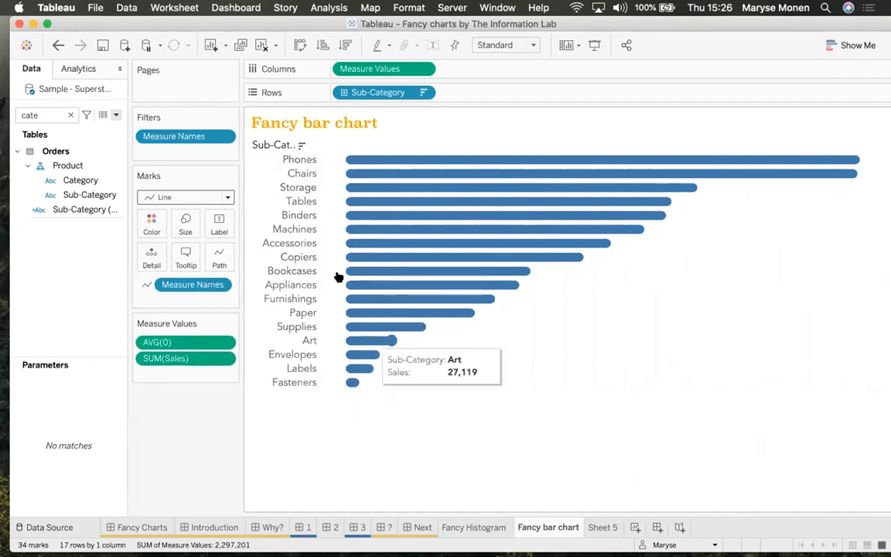
# Undo the line formatting, bar thickness and axis changes back to separate Avg. 0 and Sales rows
pyautogui.click(58, 46)
pyautogui.click(60, 47)
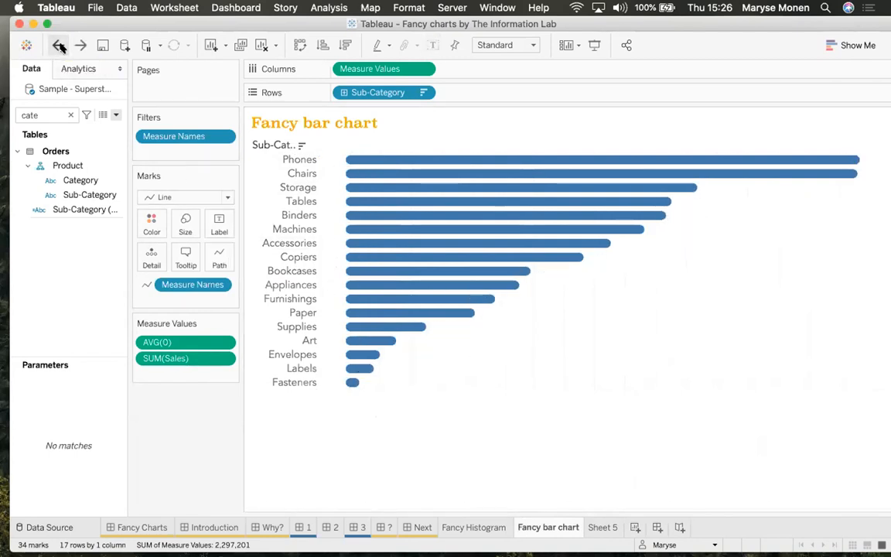
pyautogui.click(59, 46)
pyautogui.click(60, 46)
pyautogui.click(60, 46)
pyautogui.click(60, 46)
pyautogui.click(60, 46)
pyautogui.click(60, 47)
pyautogui.click(60, 46)
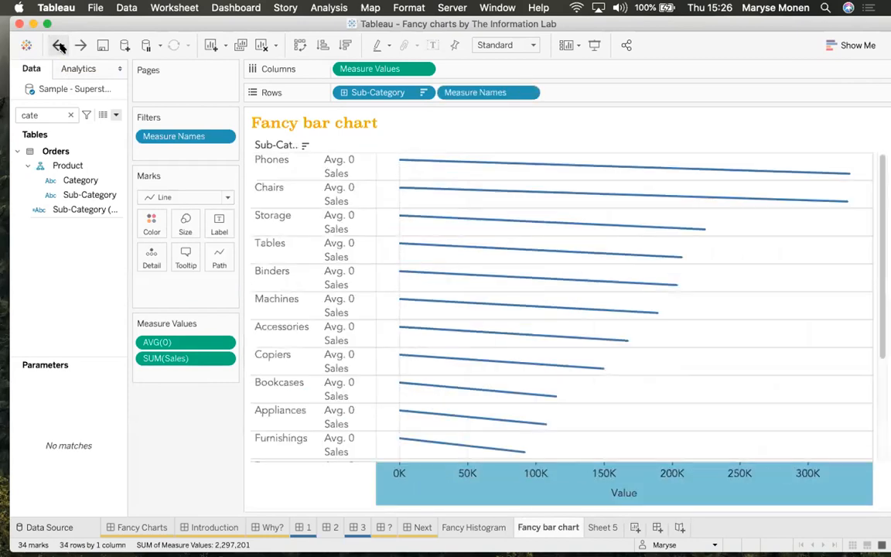
# Revert to the plain Sales bar chart, then drop AVG(0) onto the Sales axis to share one axis
pyautogui.click(60, 46)
pyautogui.click(60, 46)
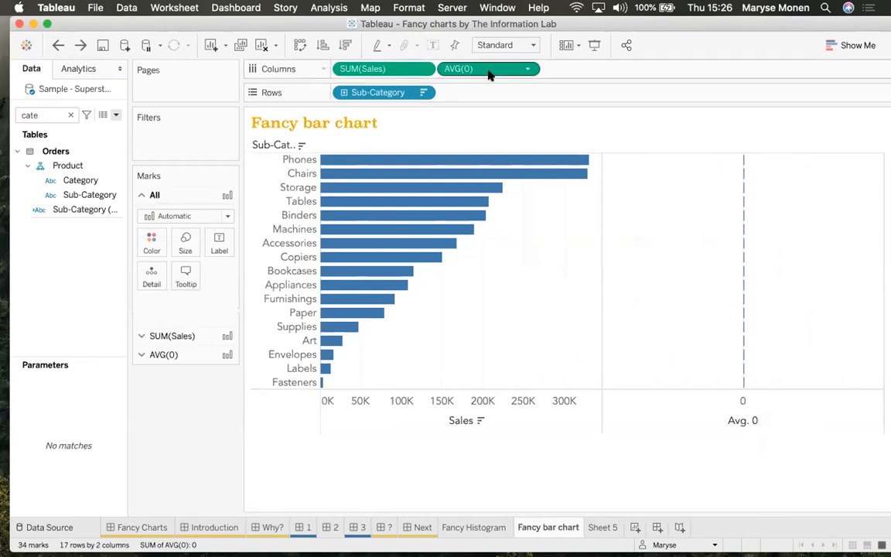
pyautogui.moveTo(468, 68); pyautogui.dragTo(458, 416)
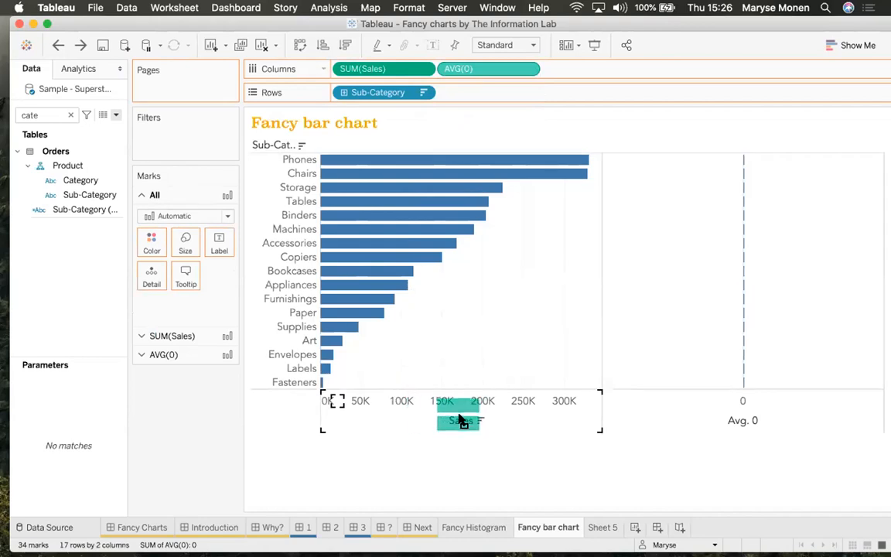
pyautogui.moveTo(459, 420); pyautogui.dragTo(455, 419)
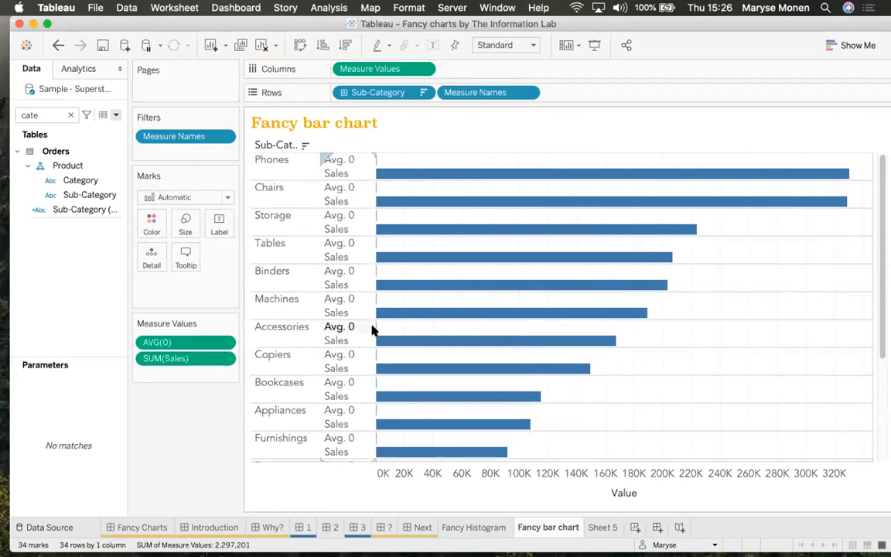
# Switch the marks to thicker lines and drop Measure Names from Rows
pyautogui.click(207, 200)
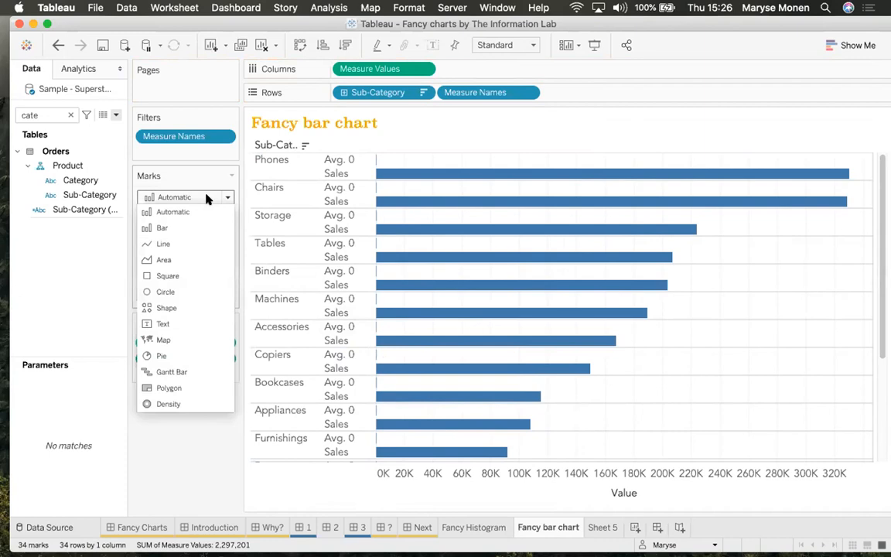
pyautogui.click(189, 245)
pyautogui.moveTo(480, 92); pyautogui.dragTo(219, 255)
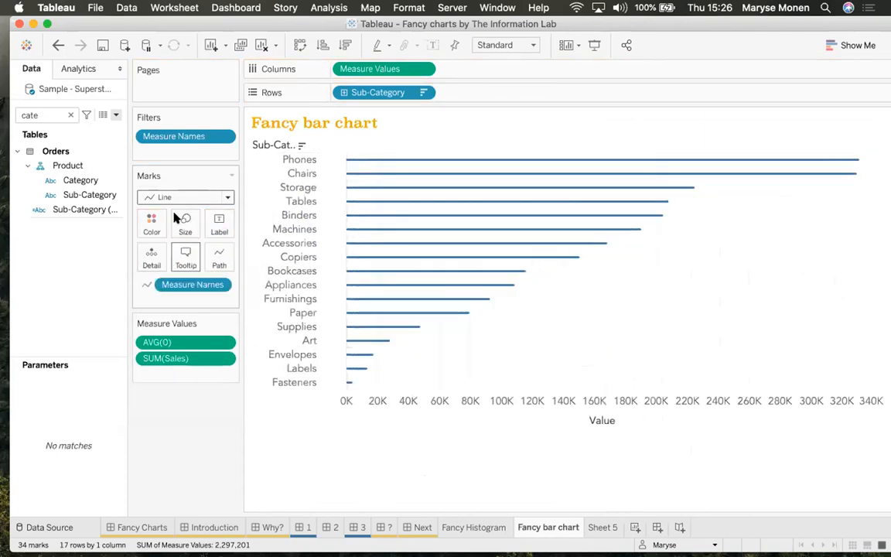
pyautogui.click(170, 199)
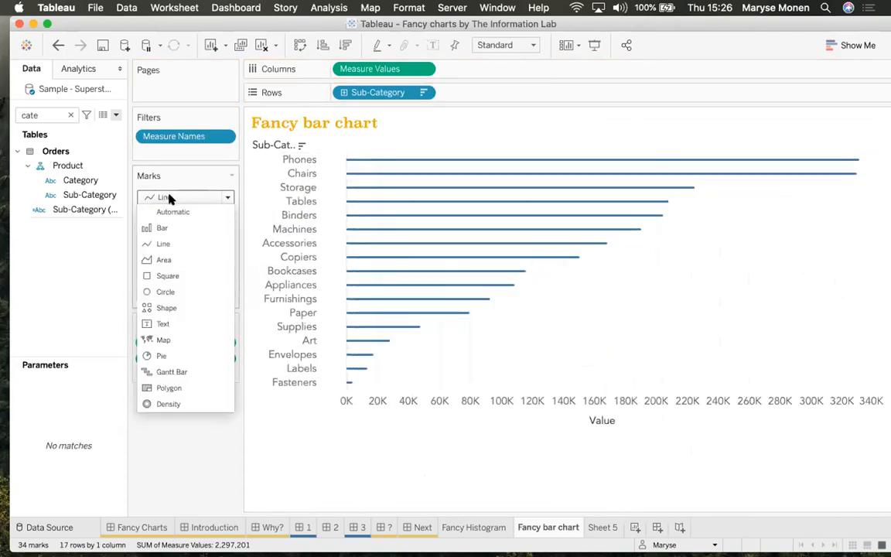
pyautogui.click(171, 200)
pyautogui.click(183, 222)
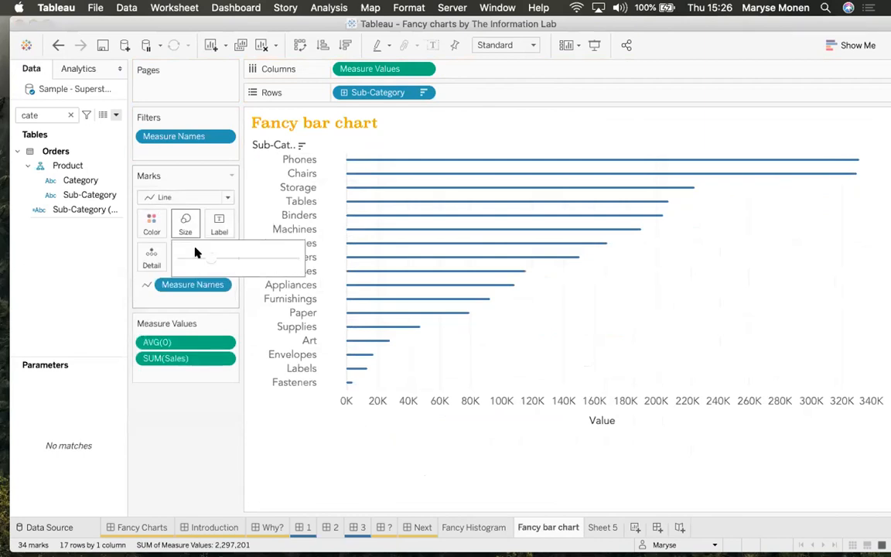
pyautogui.moveTo(241, 262); pyautogui.dragTo(266, 265)
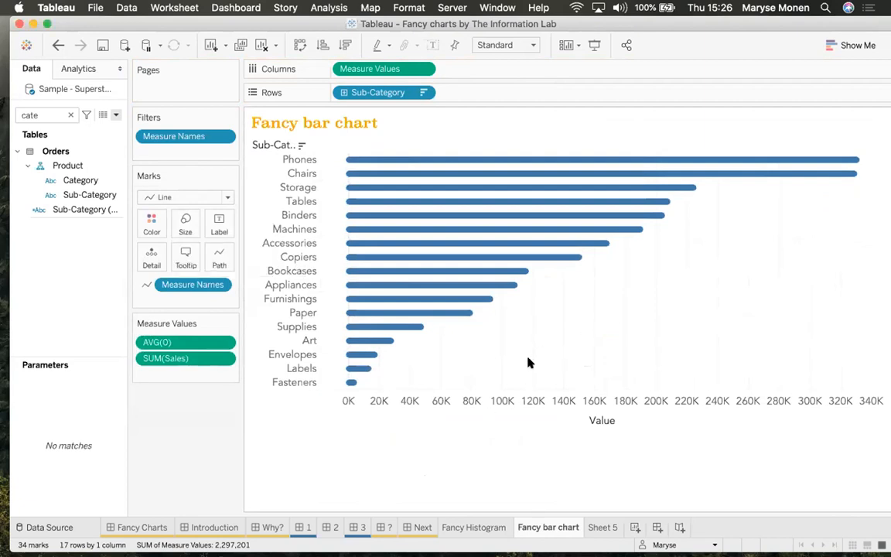
# Hide the value axis header and the row field labels, then return to the Fancy barchart dashboard
pyautogui.rightClick(543, 401)
pyautogui.click(584, 480)
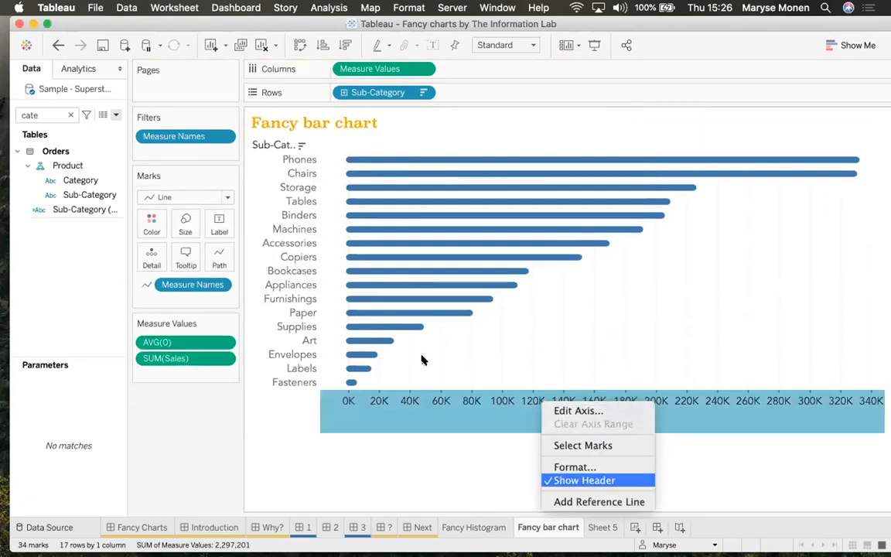
pyautogui.rightClick(270, 144)
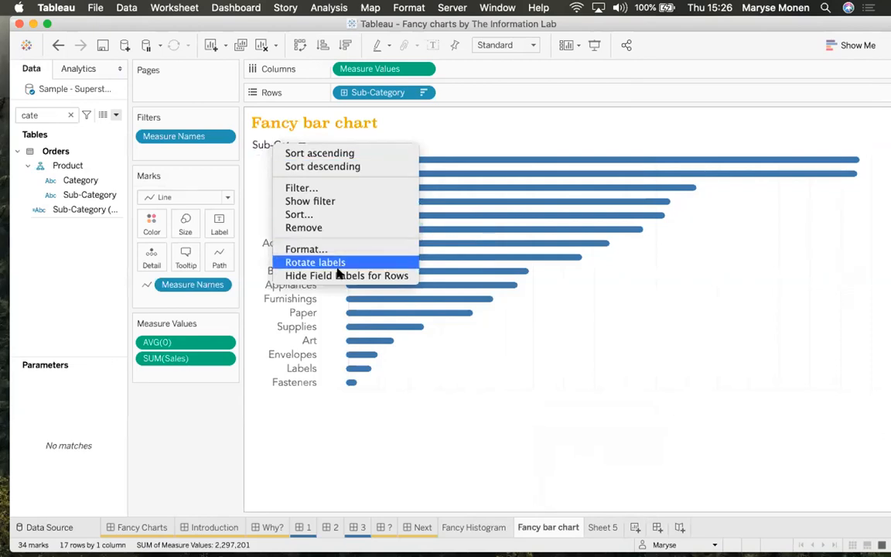
pyautogui.click(306, 248)
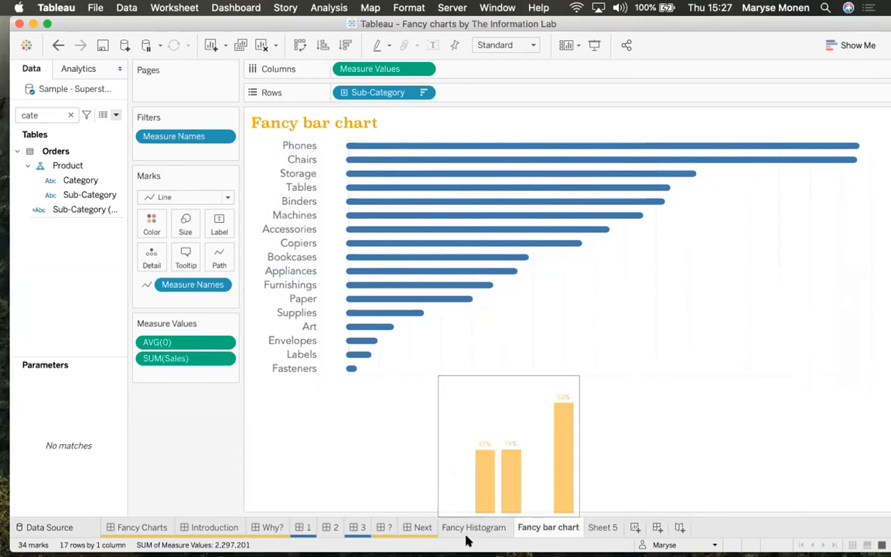
pyautogui.click(354, 529)
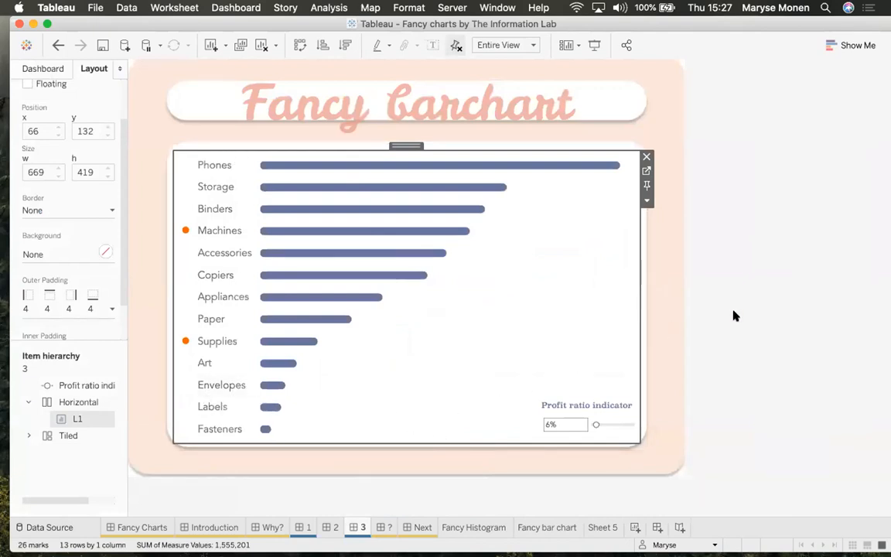
pyautogui.click(758, 316)
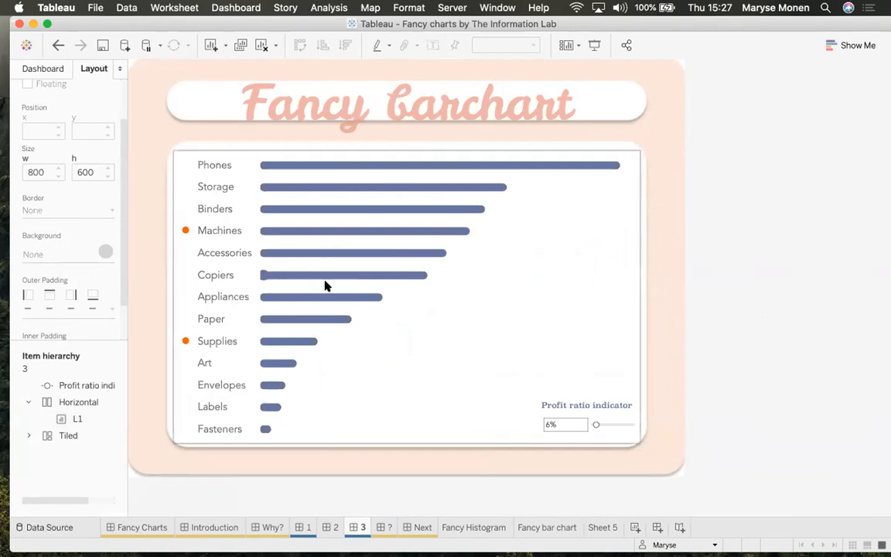
pyautogui.click(535, 270)
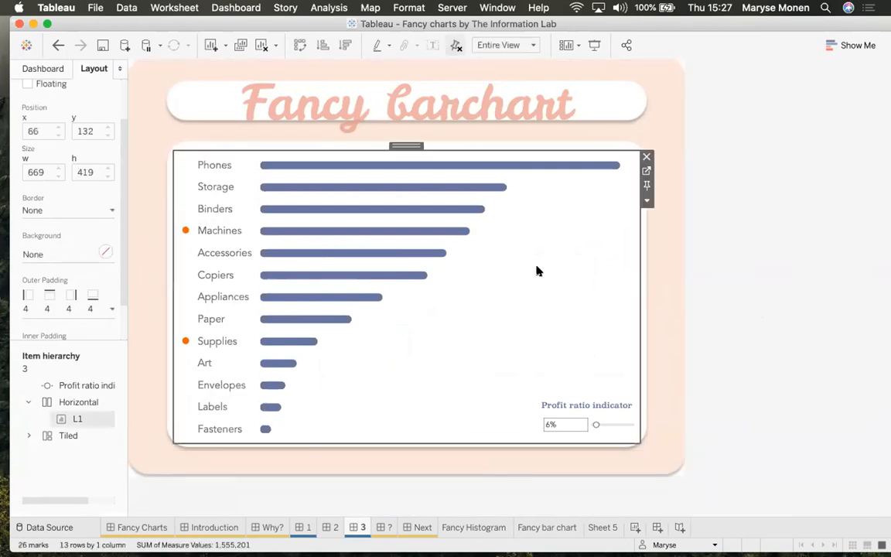
# Go to the L1 sheet behind the chart, widen the Data pane and search 'ind' to locate the Indicator field
pyautogui.click(645, 169)
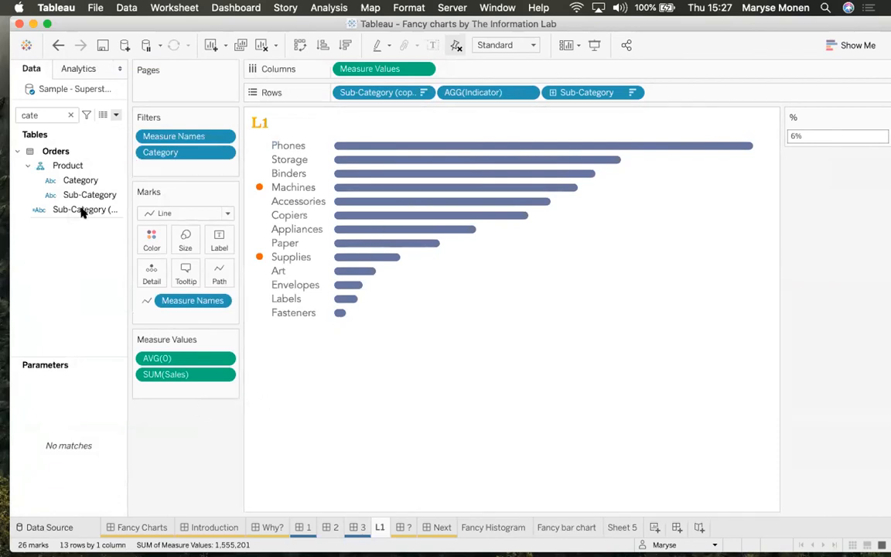
pyautogui.moveTo(128, 141); pyautogui.dragTo(171, 140)
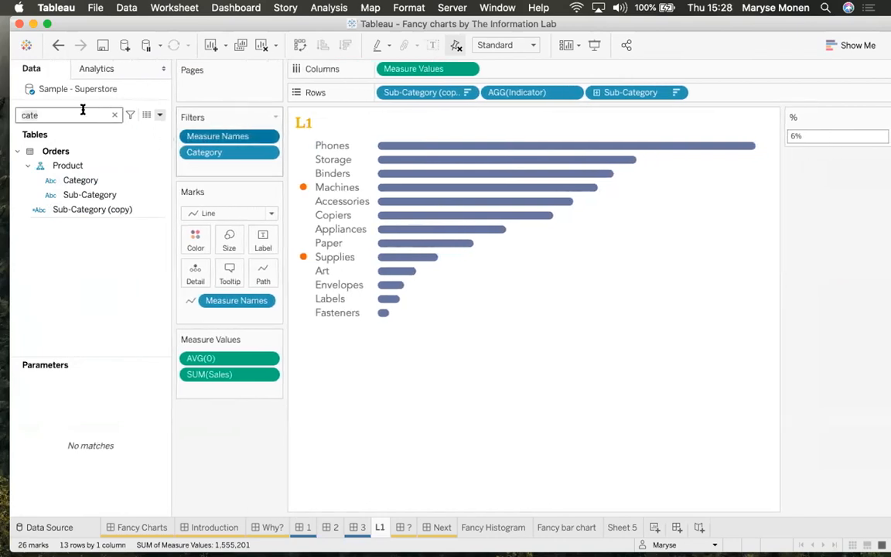
pyautogui.press('BackSpace')
pyautogui.press('BackSpace')
pyautogui.press('BackSpace')
pyautogui.press('BackSpace')
pyautogui.write('ind')
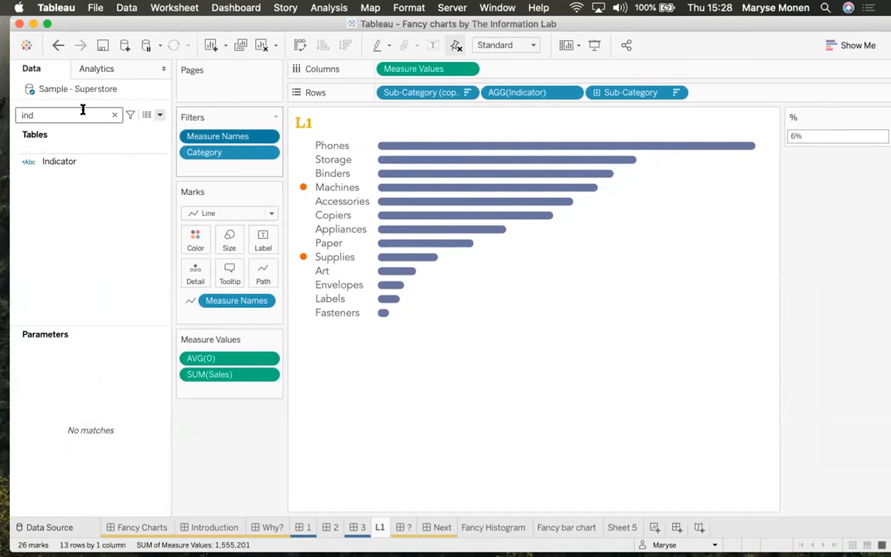
pyautogui.click(72, 163)
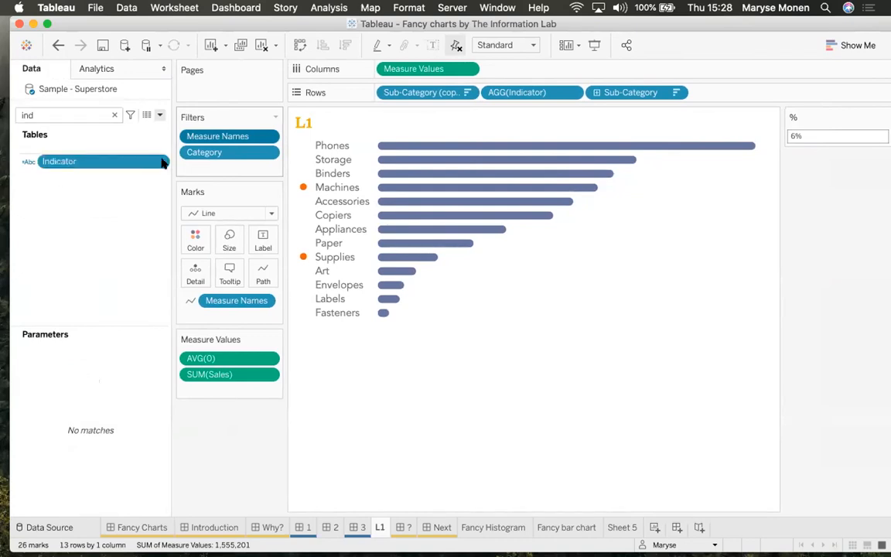
pyautogui.rightClick(163, 162)
# Replace the [%] reference in the Indicator formula with .05, then close the calculation editor
pyautogui.click(189, 240)
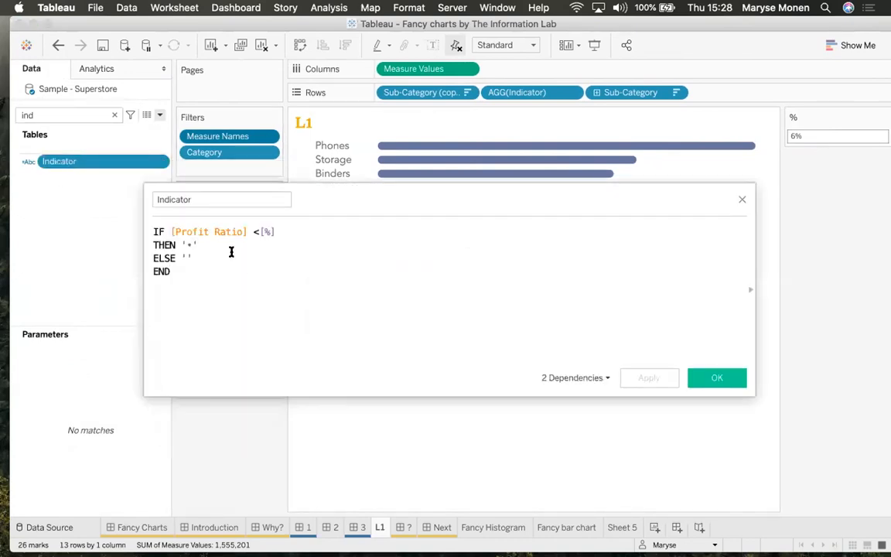
pyautogui.moveTo(346, 203); pyautogui.dragTo(330, 292)
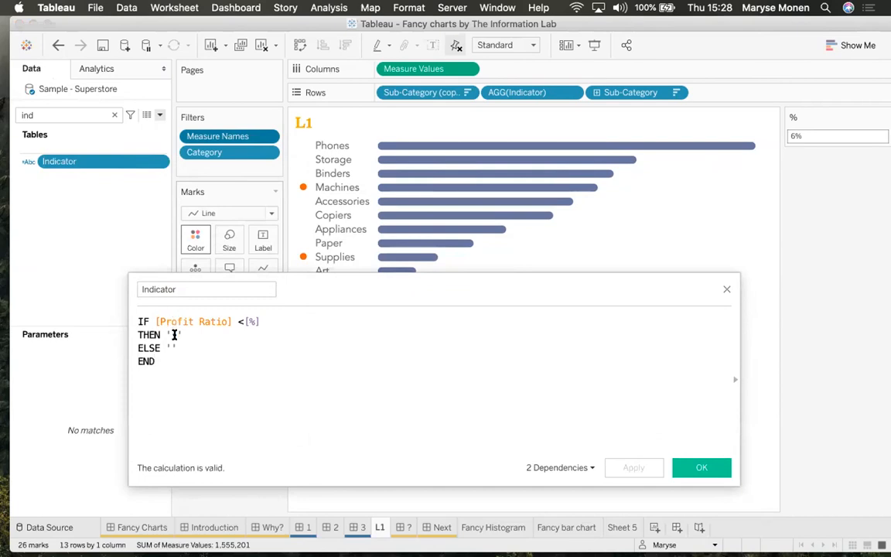
pyautogui.moveTo(172, 334); pyautogui.dragTo(177, 334)
pyautogui.moveTo(260, 321); pyautogui.dragTo(244, 320)
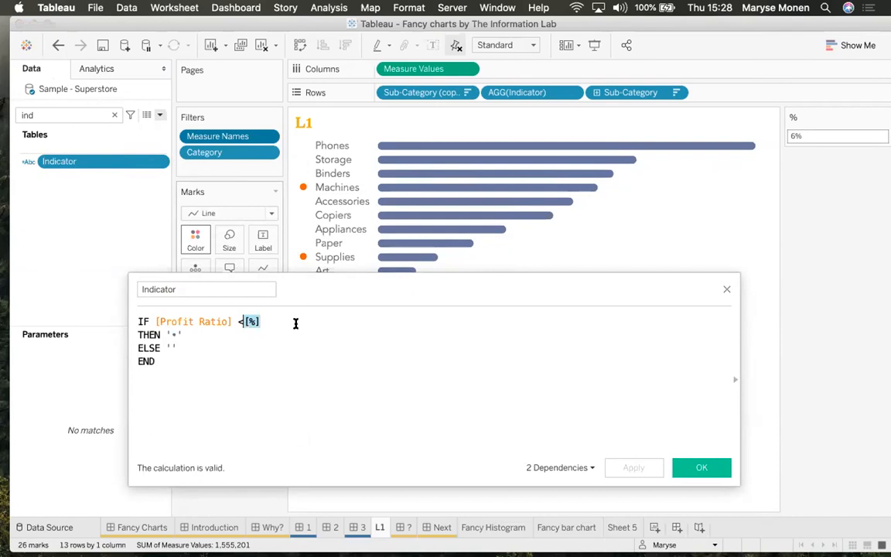
pyautogui.write('0,05')
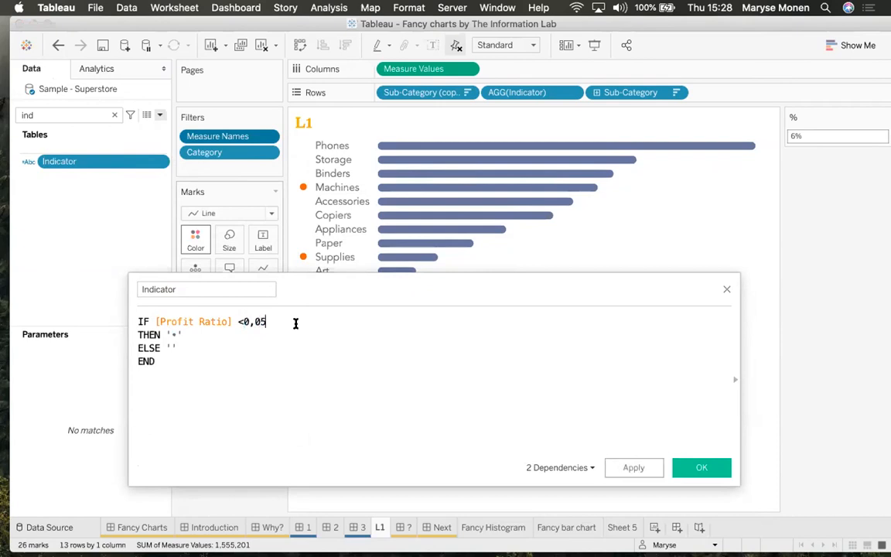
pyautogui.press('BackSpace')
pyautogui.press('BackSpace')
pyautogui.press('BackSpace')
pyautogui.write('.05')
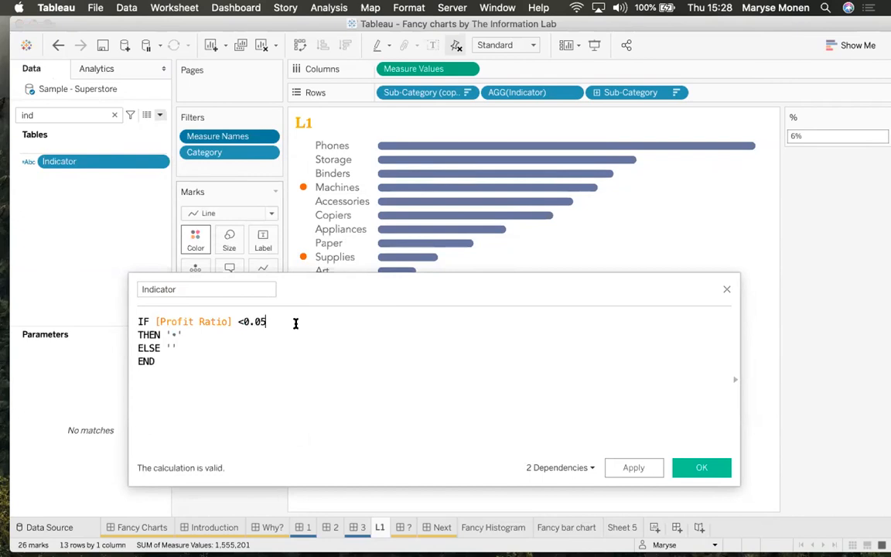
pyautogui.doubleClick(172, 335)
pyautogui.click(725, 290)
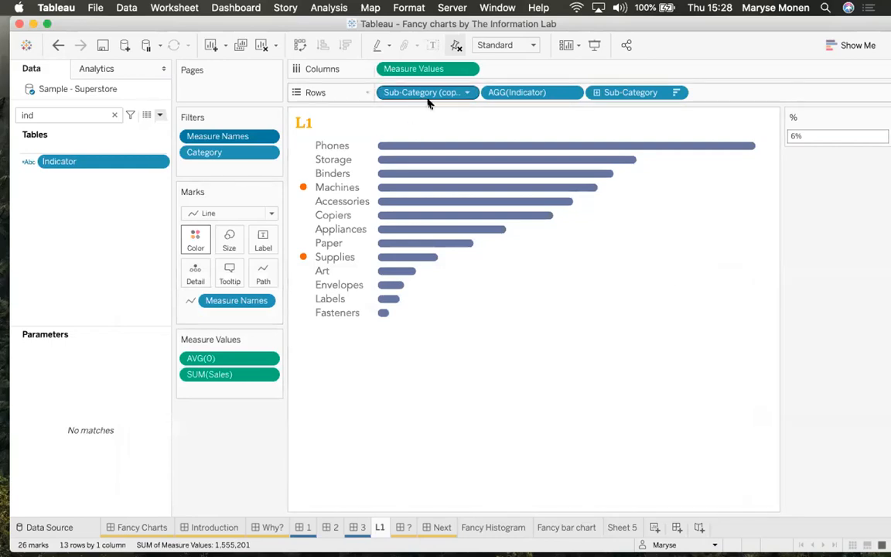
# Remove Sub-Category (copy) from Rows and set the % threshold to 0.07
pyautogui.moveTo(431, 93); pyautogui.dragTo(110, 217)
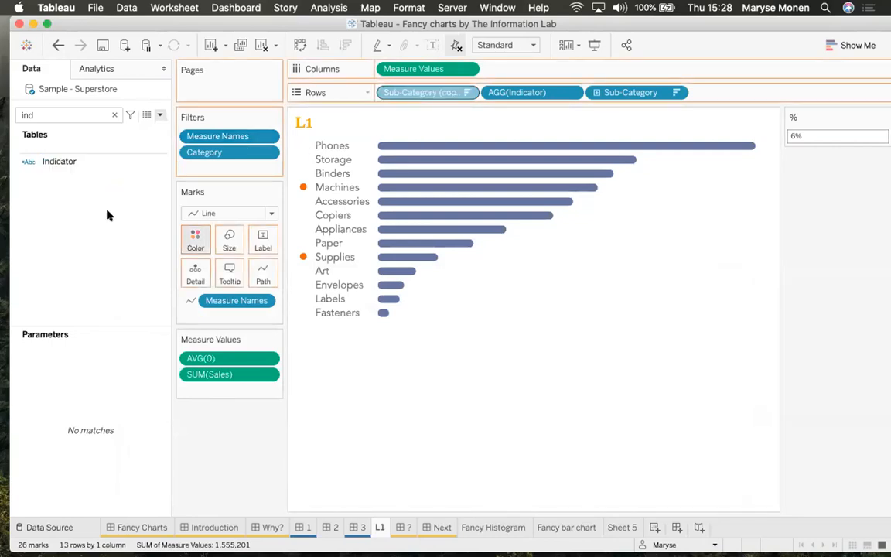
pyautogui.click(845, 135)
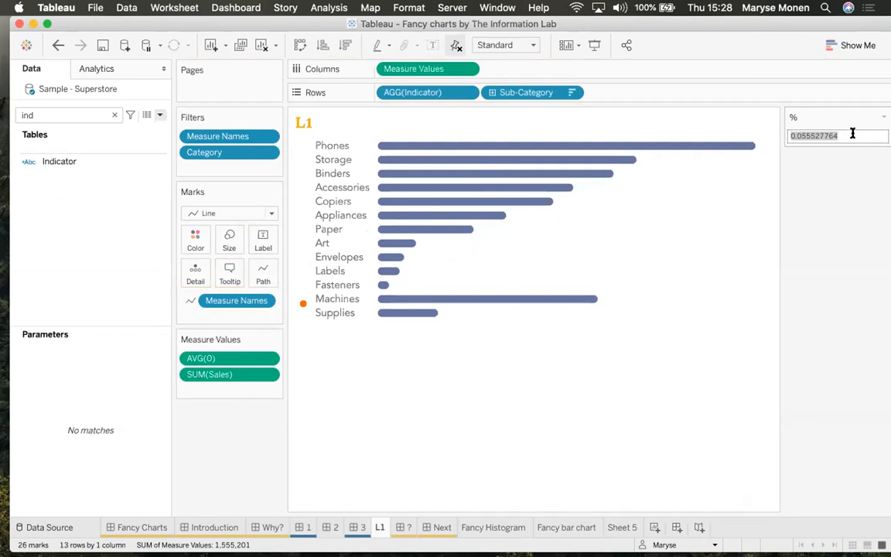
pyautogui.write('0.07')
pyautogui.press('Return')
# Show the % parameter as a slider set to 26% and move AGG(Indicator) after Sub-Category in Rows
pyautogui.click(883, 116)
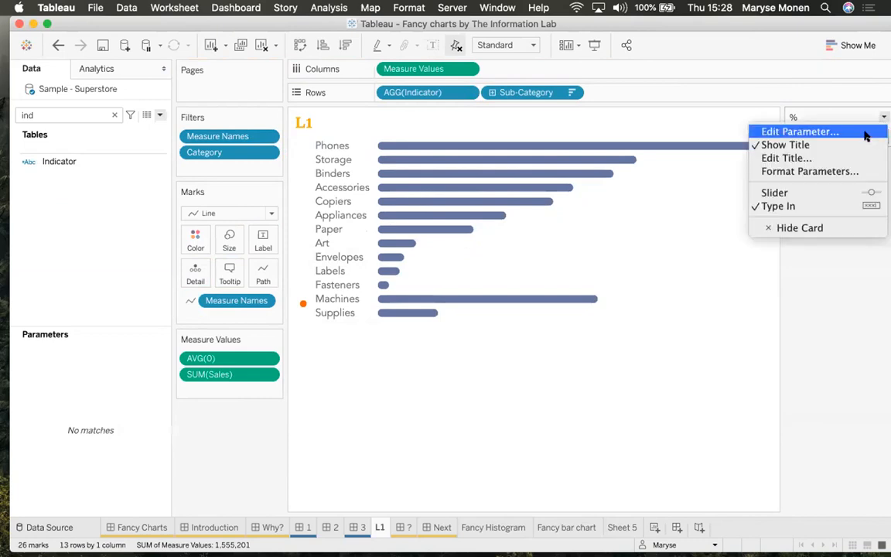
pyautogui.click(820, 192)
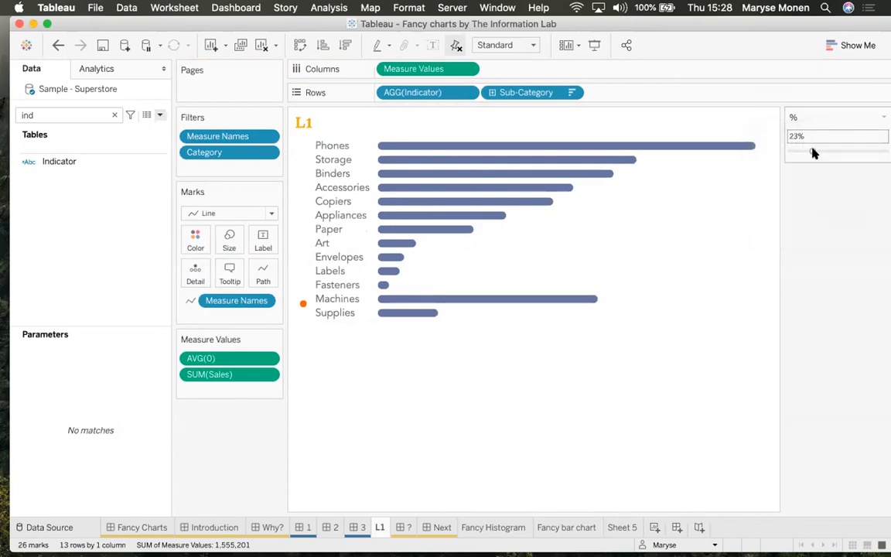
pyautogui.moveTo(814, 153); pyautogui.dragTo(816, 152)
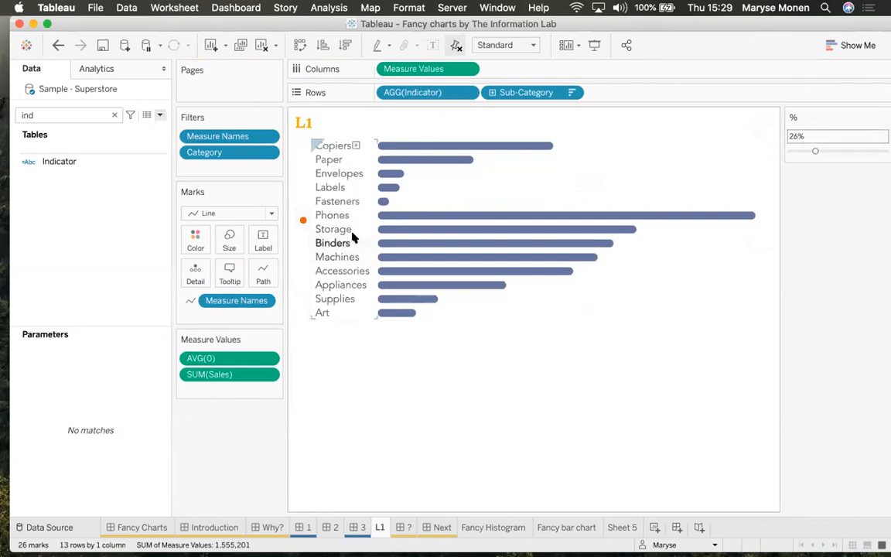
pyautogui.moveTo(586, 96); pyautogui.dragTo(633, 93)
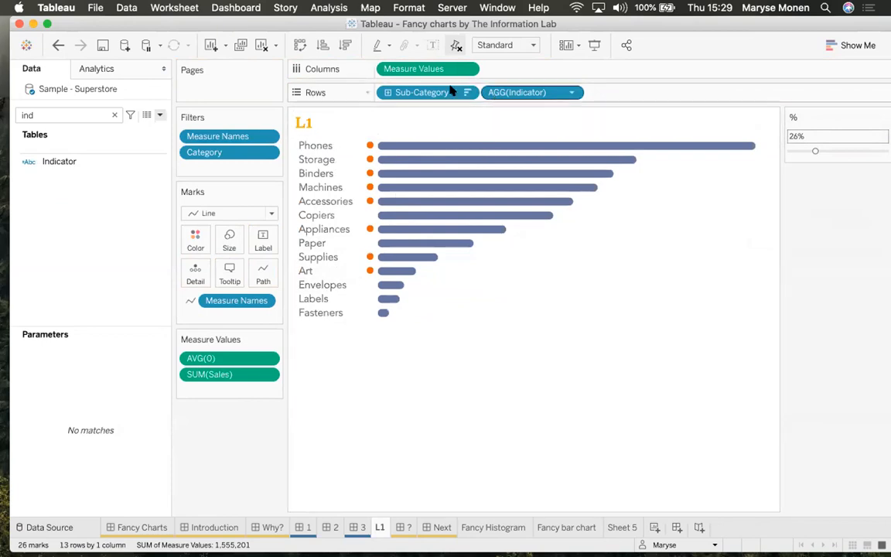
pyautogui.moveTo(501, 91)
pyautogui.mouseDown()
pyautogui.moveTo(387, 91)
pyautogui.moveTo(529, 98)
pyautogui.moveTo(511, 95)
pyautogui.mouseUp()
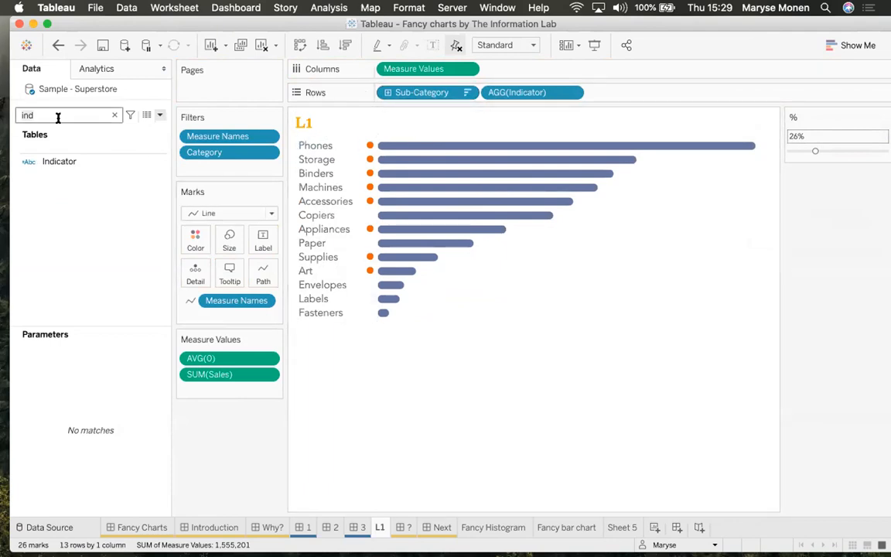
# Duplicate Sub-Category and place Sub-Category (copy 2) as the first Rows field
pyautogui.press('BackSpace')
pyautogui.press('BackSpace')
pyautogui.press('BackSpace')
pyautogui.write('sub')
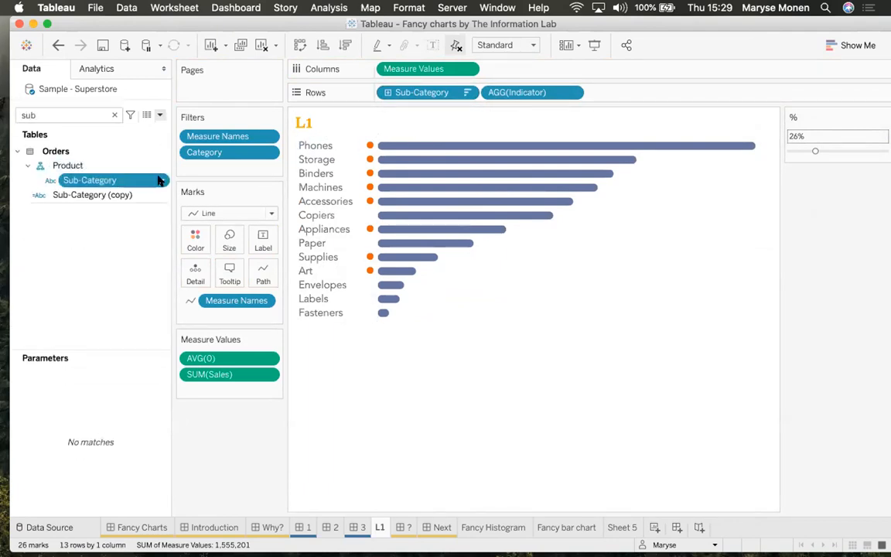
pyautogui.click(162, 180)
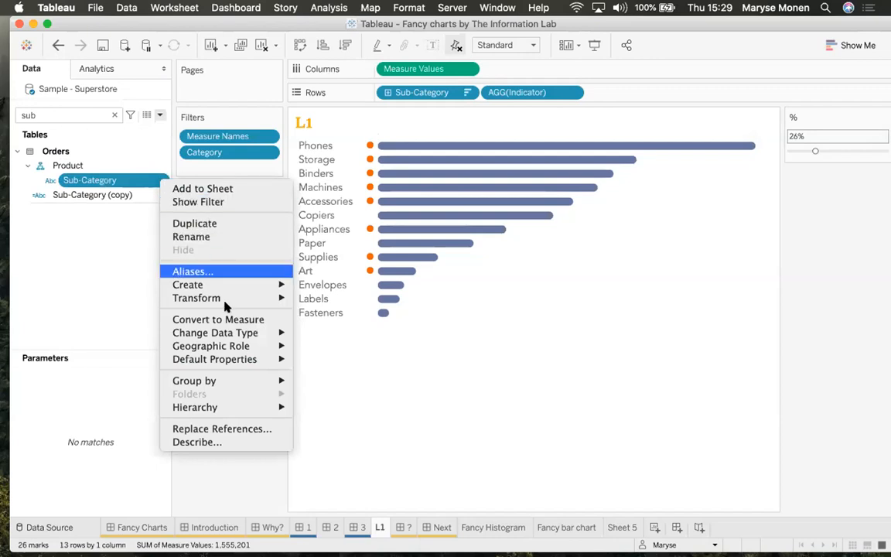
pyautogui.moveTo(271, 285)
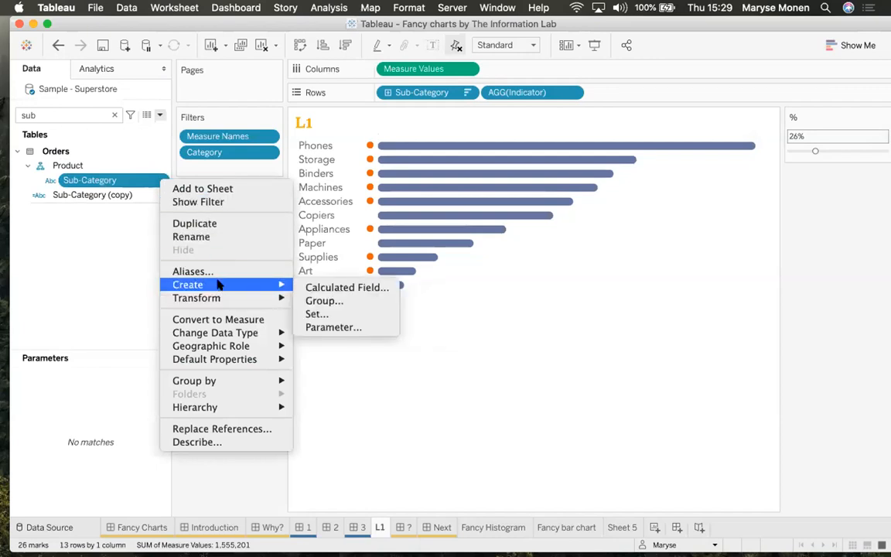
pyautogui.click(185, 223)
pyautogui.moveTo(88, 199); pyautogui.dragTo(377, 97)
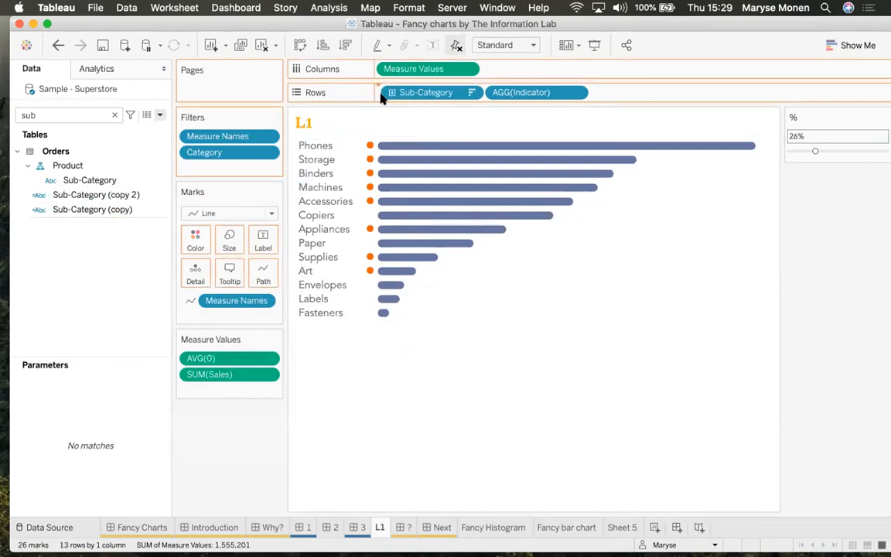
pyautogui.moveTo(633, 91); pyautogui.dragTo(486, 94)
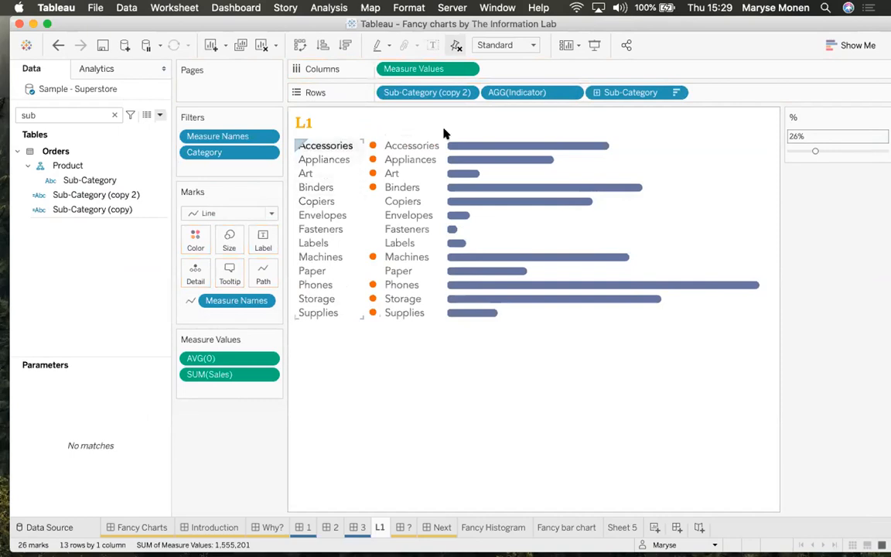
# Sort Sub-Category (copy 2) descending by Sales and hide its duplicate label column
pyautogui.click(467, 92)
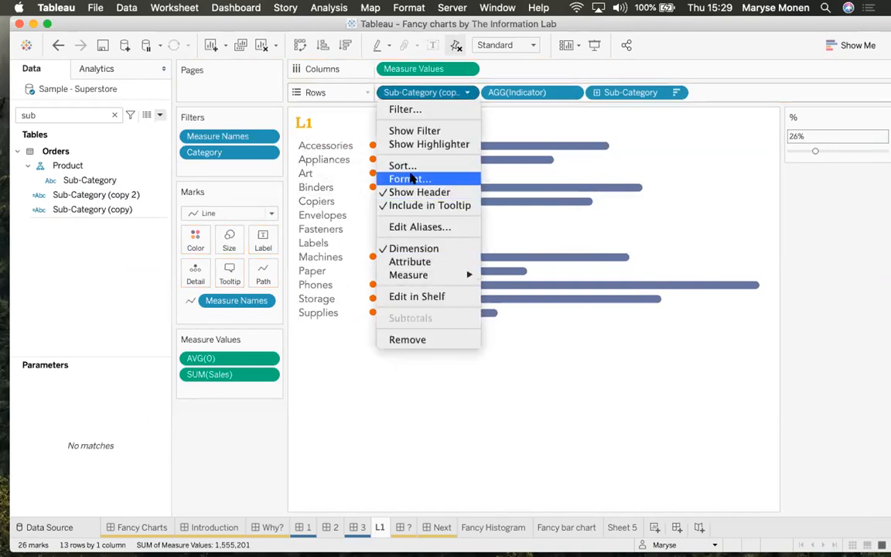
pyautogui.click(399, 166)
pyautogui.click(418, 269)
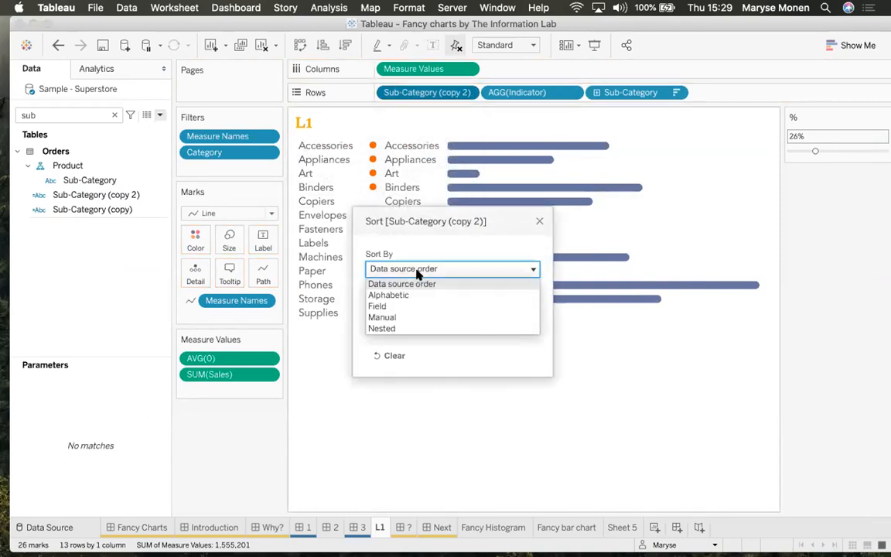
pyautogui.click(387, 306)
pyautogui.click(399, 325)
pyautogui.click(403, 364)
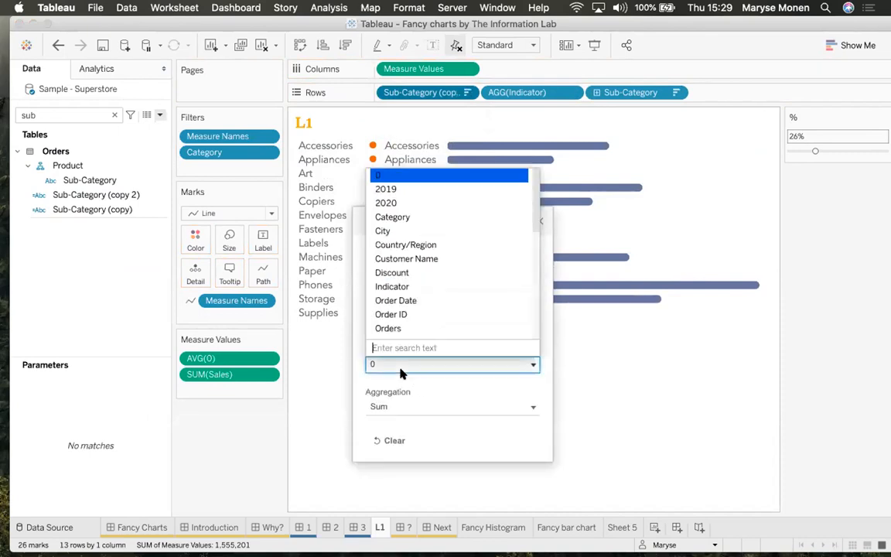
pyautogui.scroll(-3, 410, 307)
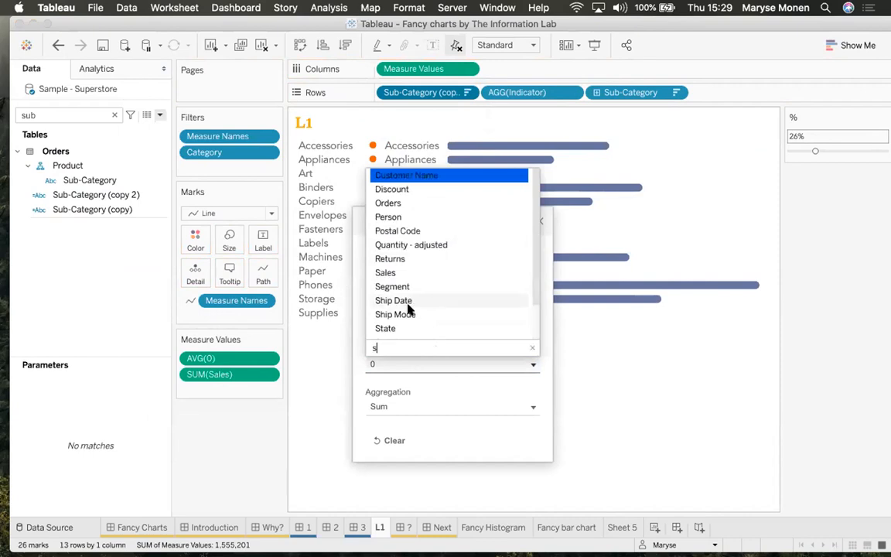
pyautogui.scroll(1, 421, 284)
pyautogui.click(403, 272)
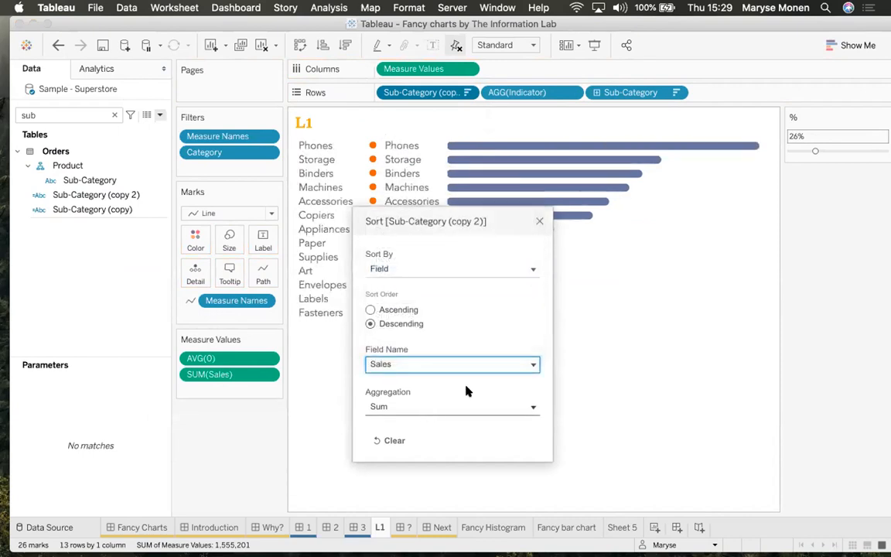
pyautogui.click(539, 221)
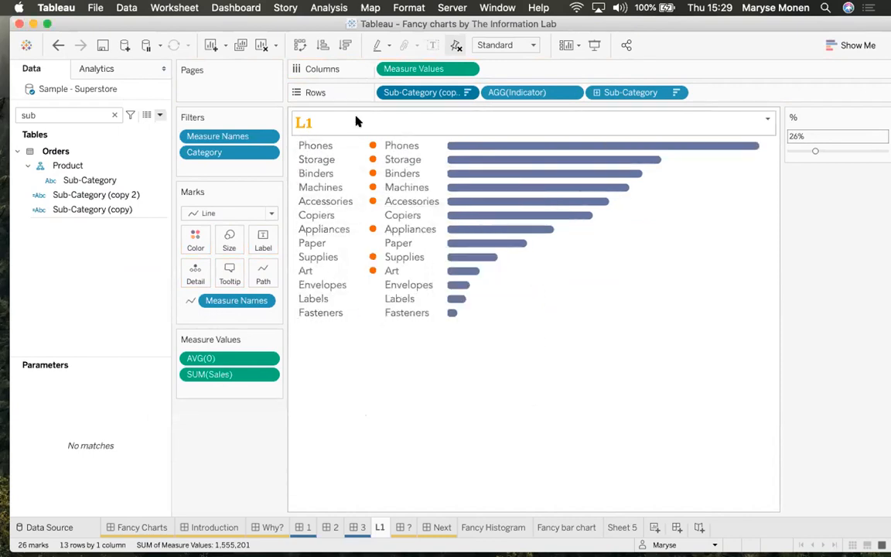
pyautogui.click(466, 93)
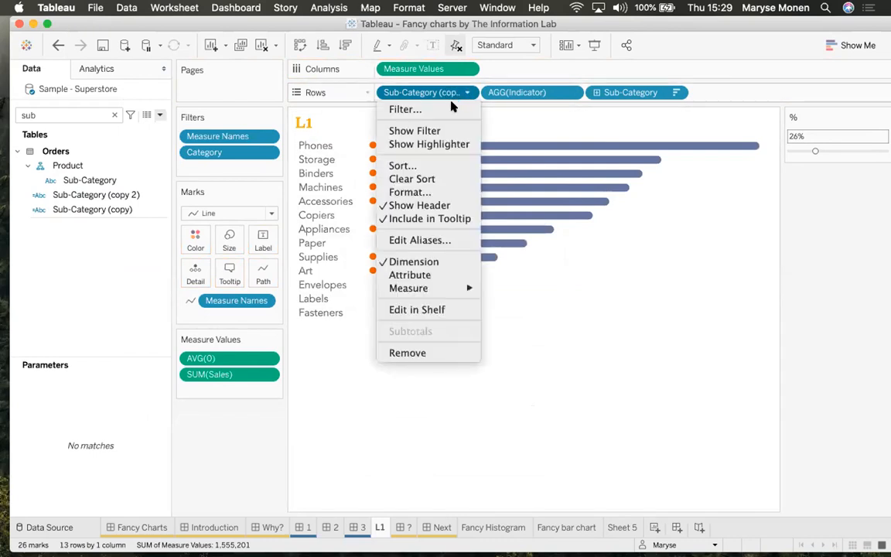
pyautogui.click(406, 203)
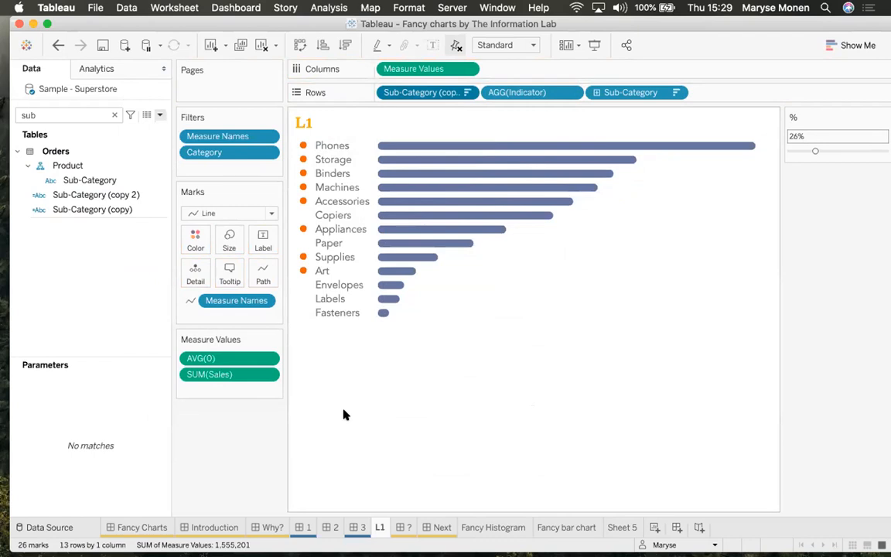
# On the Fancy barchart dashboard, slide the Profit ratio indicator to 11%, leaving only Supplies dotted
pyautogui.click(357, 528)
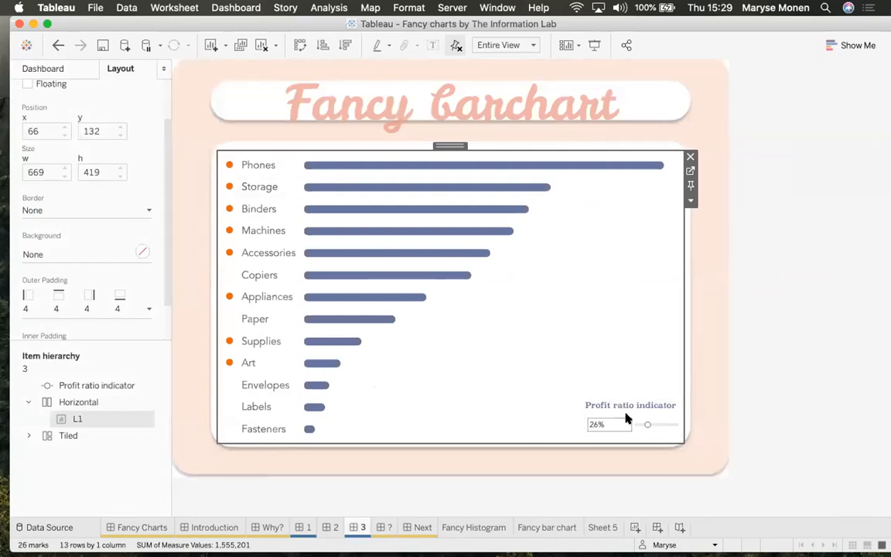
pyautogui.click(646, 425)
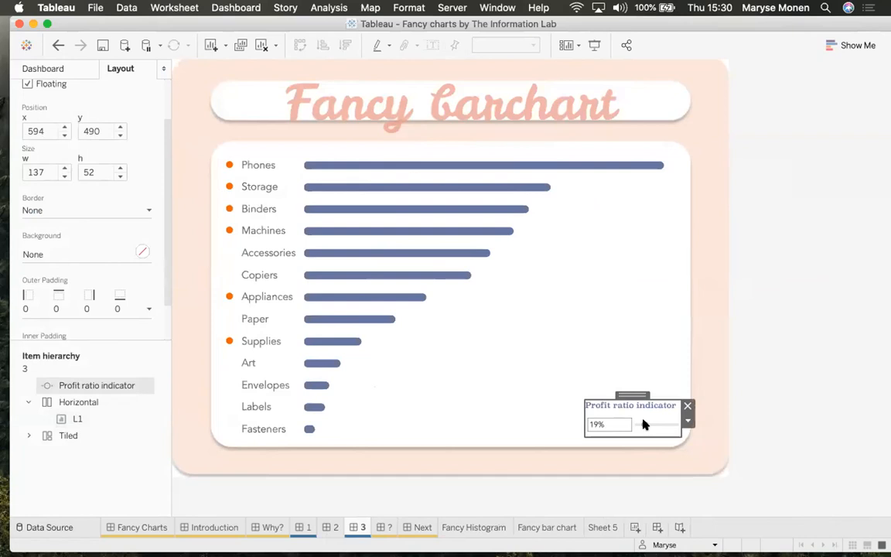
pyautogui.moveTo(643, 425)
pyautogui.mouseDown()
pyautogui.moveTo(672, 426)
pyautogui.moveTo(641, 424)
pyautogui.mouseUp()
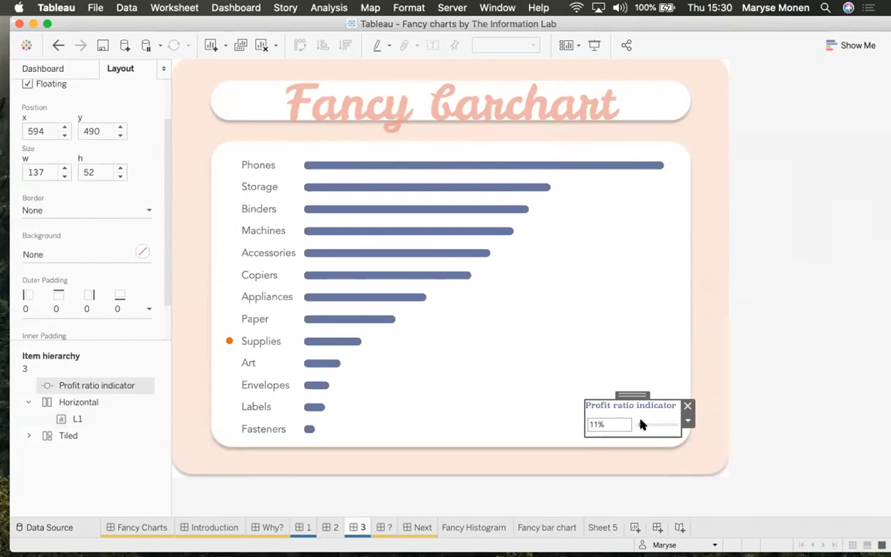
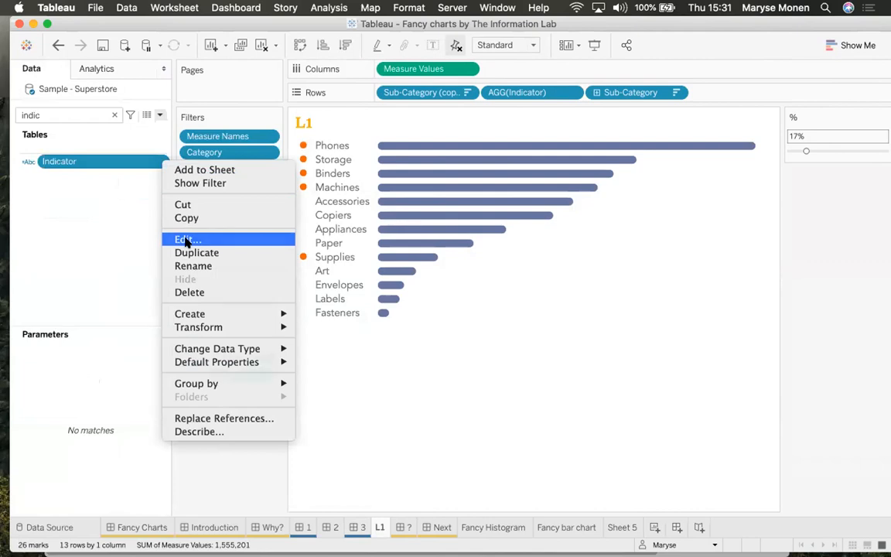
pyautogui.moveTo(354, 237); pyautogui.dragTo(418, 221)
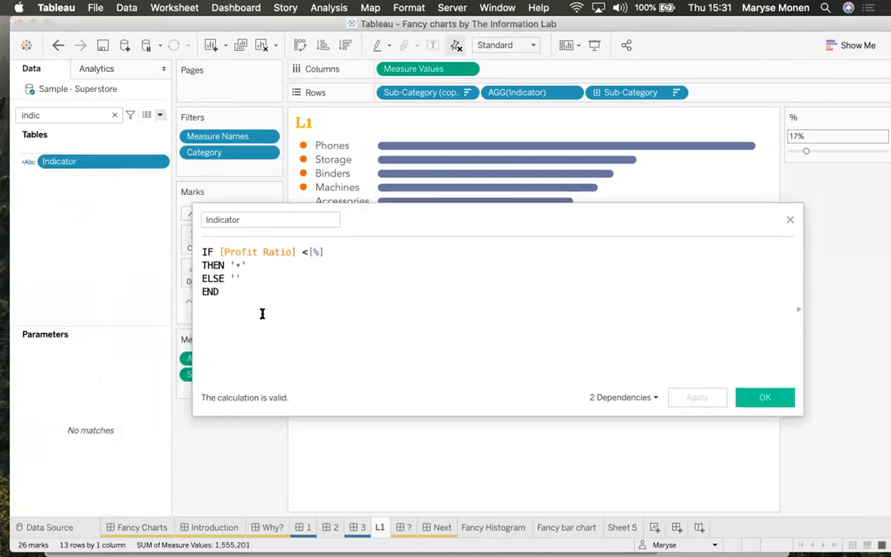
pyautogui.moveTo(254, 318); pyautogui.dragTo(145, 229)
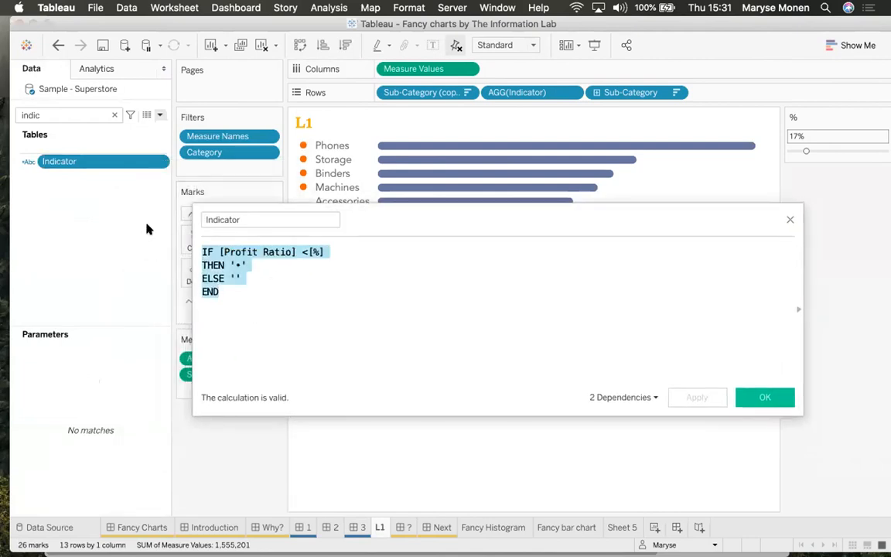
pyautogui.click(790, 220)
pyautogui.rightClick(301, 189)
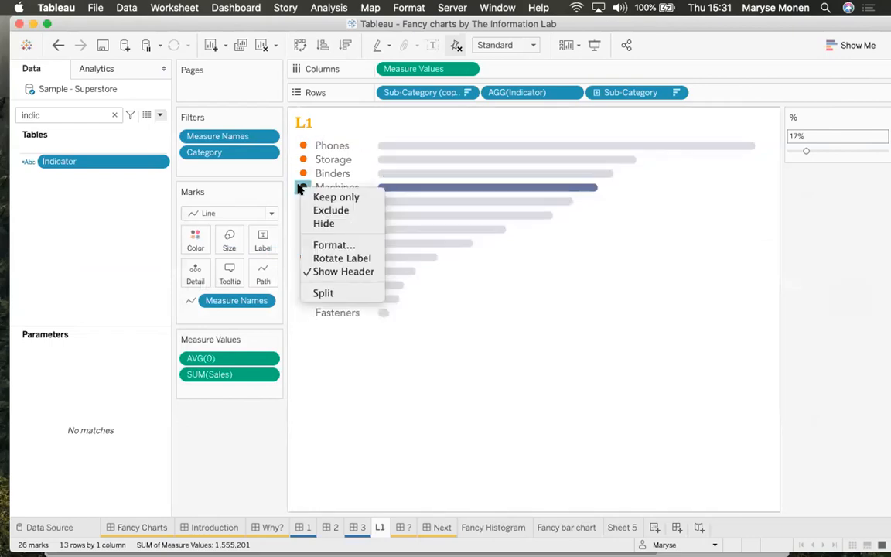
# Give the AGG(Indicator) dots a lighter amber font colour, then switch over to Finder
pyautogui.click(334, 244)
pyautogui.click(143, 157)
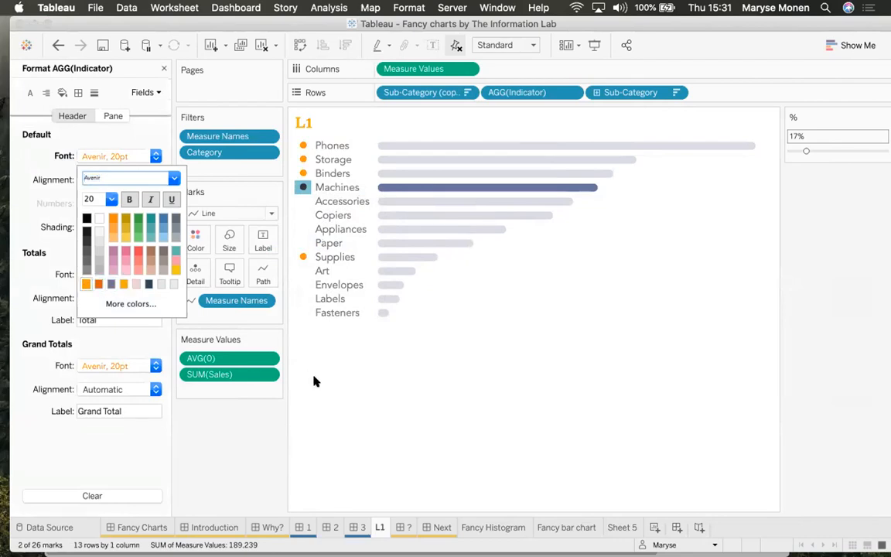
pyautogui.click(338, 385)
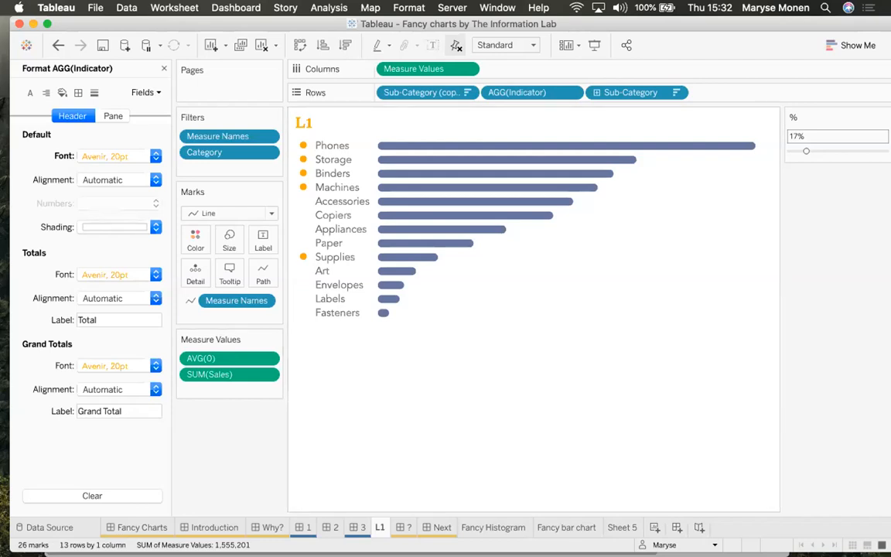
pyautogui.press('super+Tab')
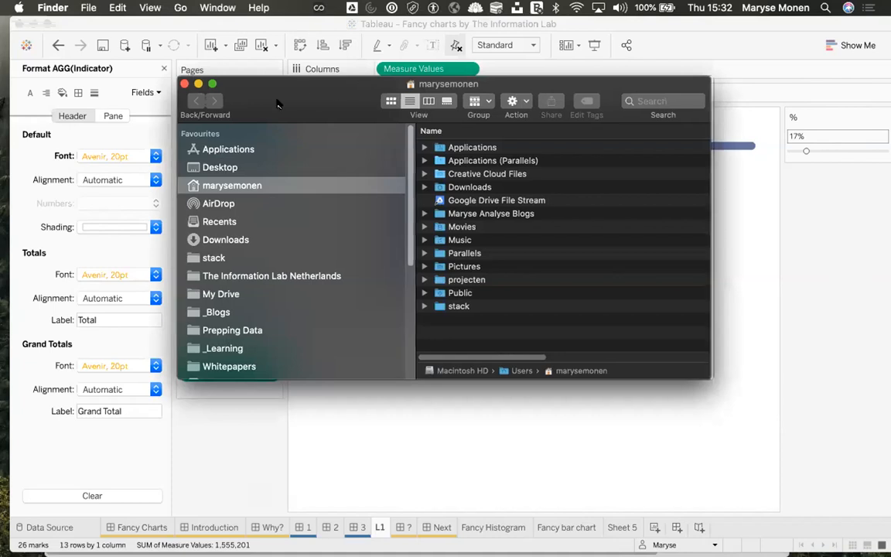
pyautogui.click(188, 84)
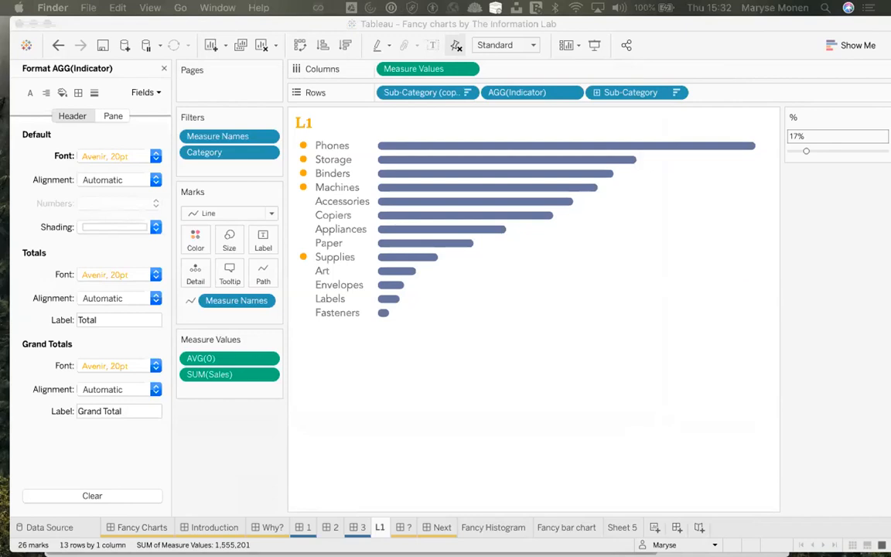
# Move past the ¿Questions? sheet to the Next sheet's Fancy charts credits slide
pyautogui.click(405, 529)
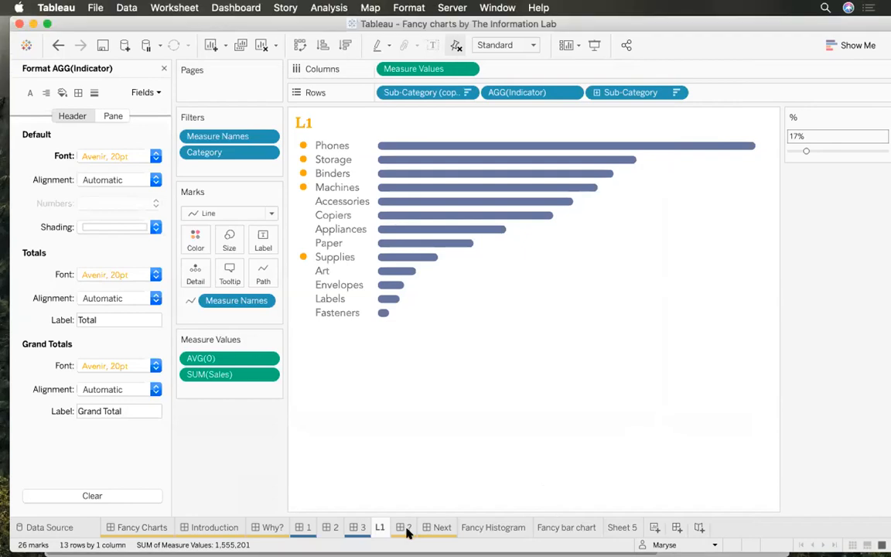
pyautogui.moveTo(416, 531)
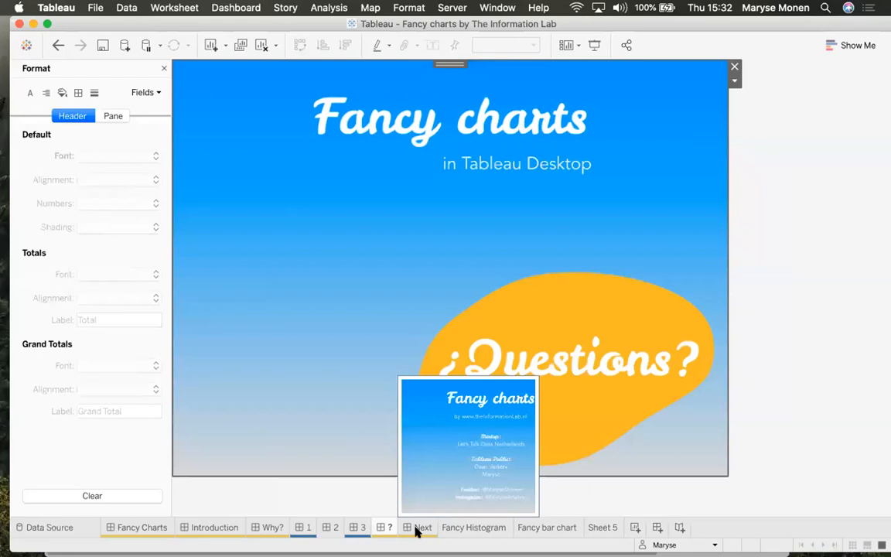
pyautogui.click(416, 529)
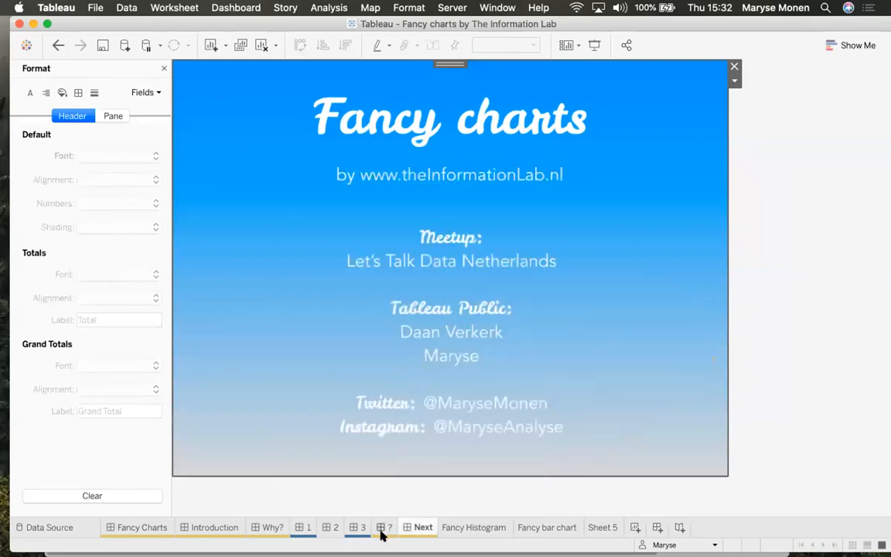
pyautogui.moveTo(381, 532)
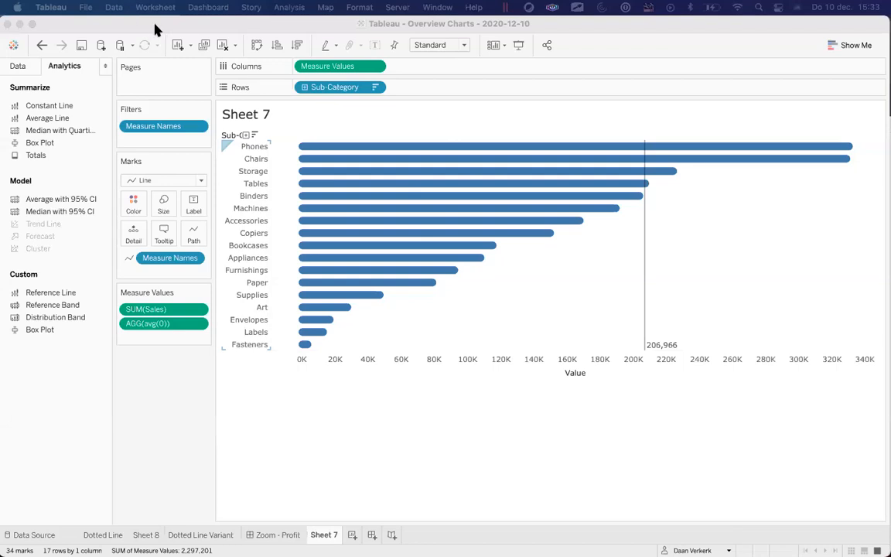
# Fit Sheet 7 to Entire View and enlarge the mark size into fat rounded bars
pyautogui.click(155, 29)
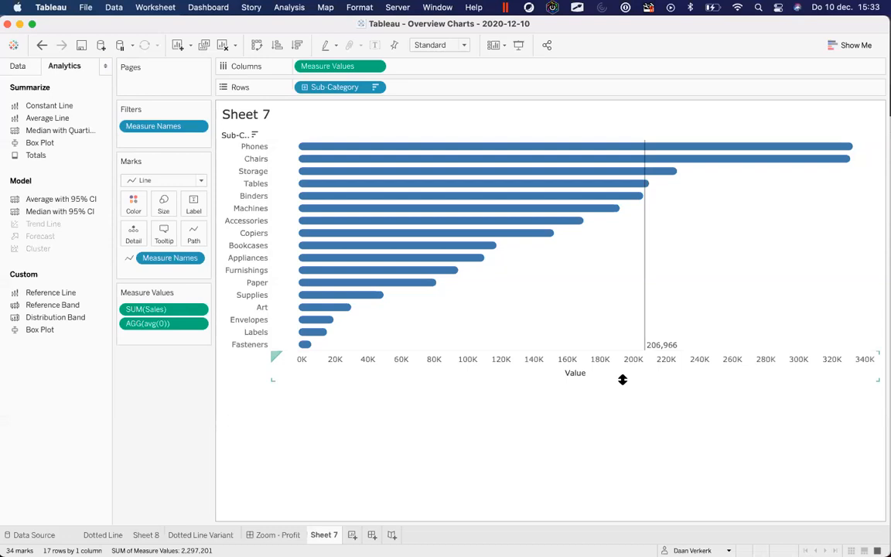
pyautogui.click(424, 46)
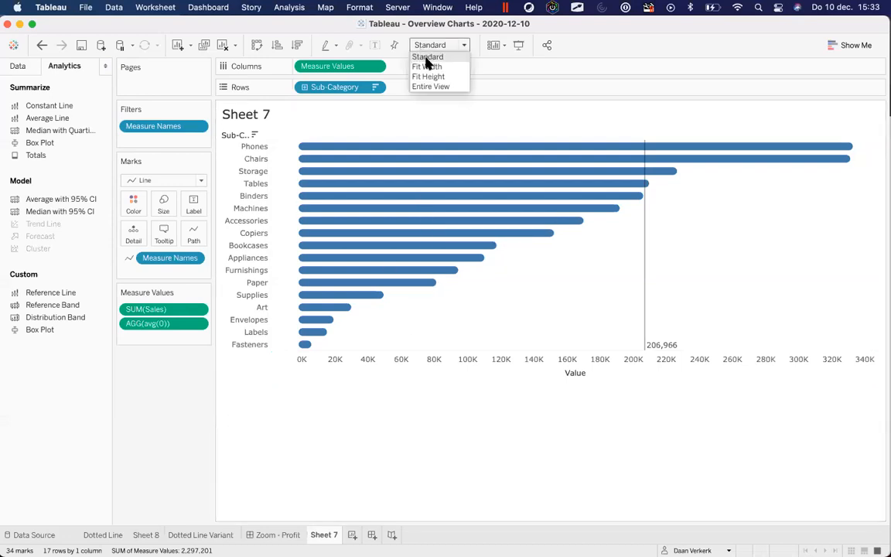
pyautogui.click(440, 87)
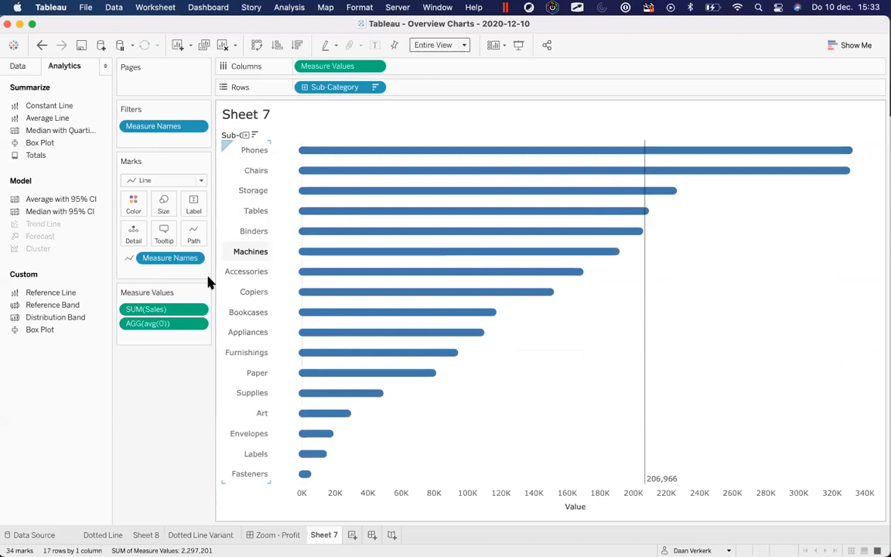
pyautogui.click(165, 203)
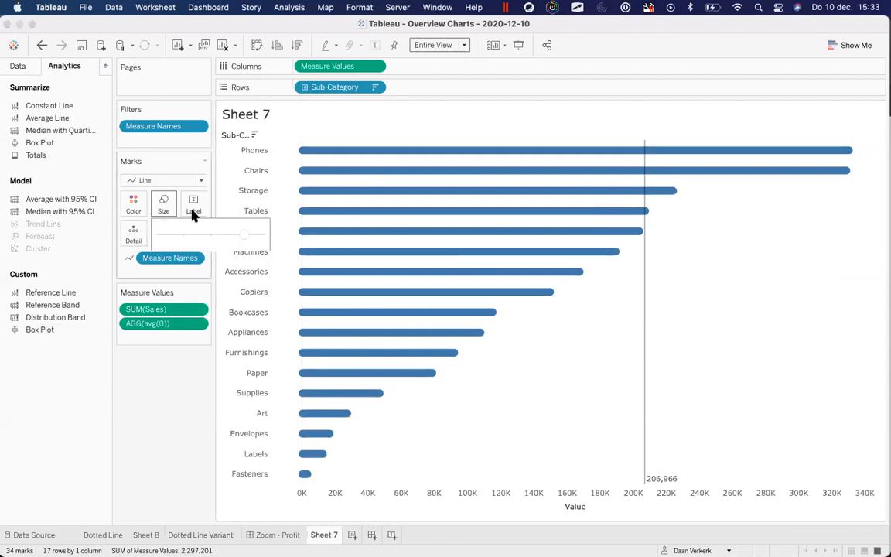
pyautogui.moveTo(246, 235); pyautogui.dragTo(258, 234)
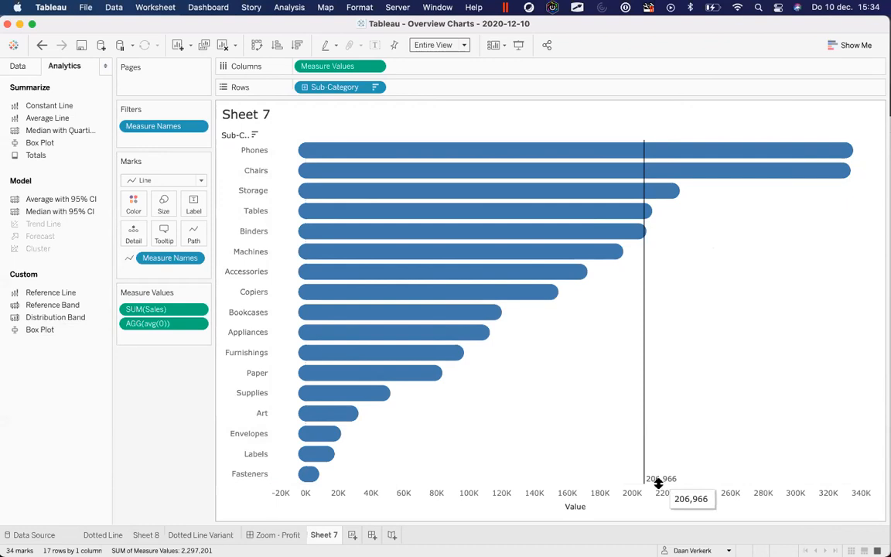
# Try value labels on the sales bars, then switch them back off
pyautogui.click(194, 205)
pyautogui.click(239, 232)
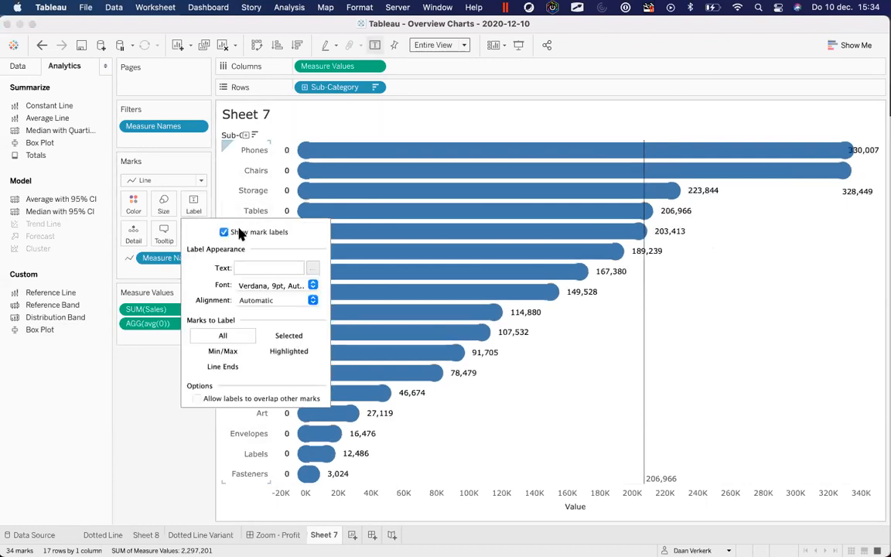
pyautogui.click(136, 361)
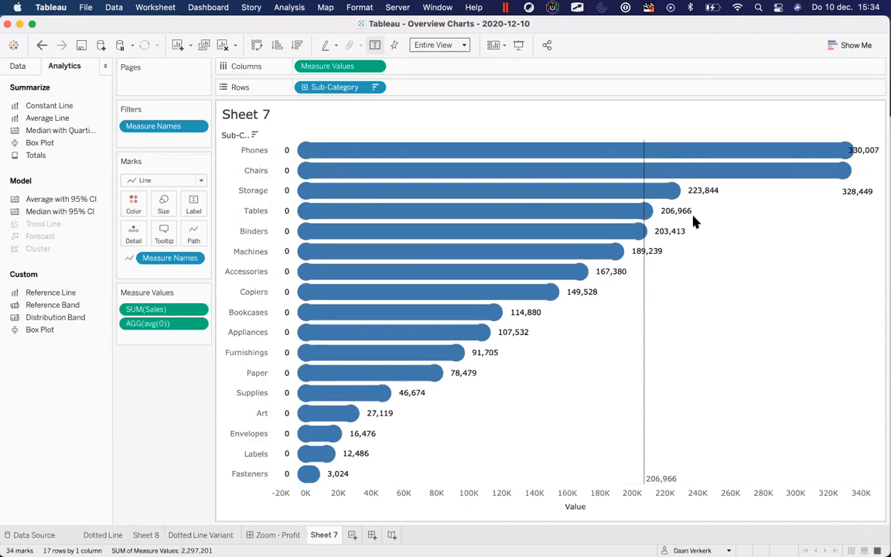
pyautogui.click(193, 209)
pyautogui.click(223, 233)
pyautogui.click(129, 402)
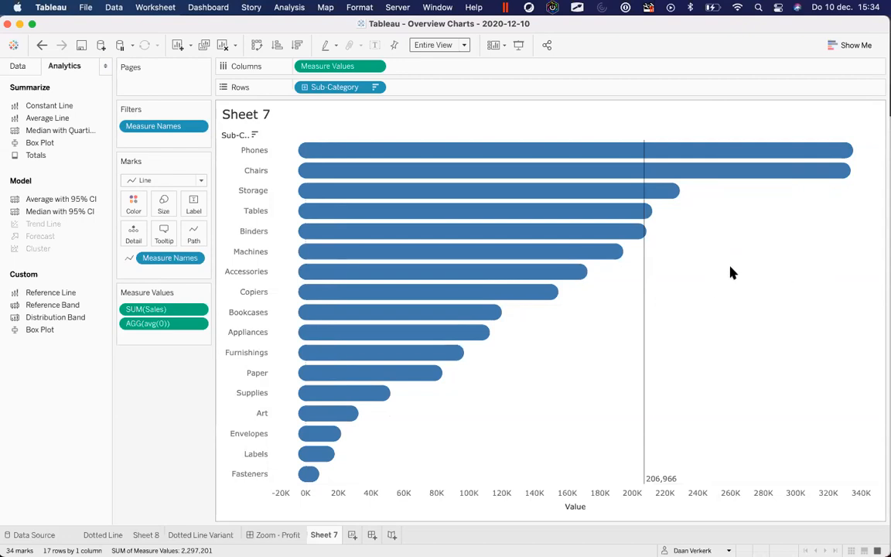
# Check the Tables bar's sales, then hide the Value axis and remove the 206,966 reference line
pyautogui.click(646, 213)
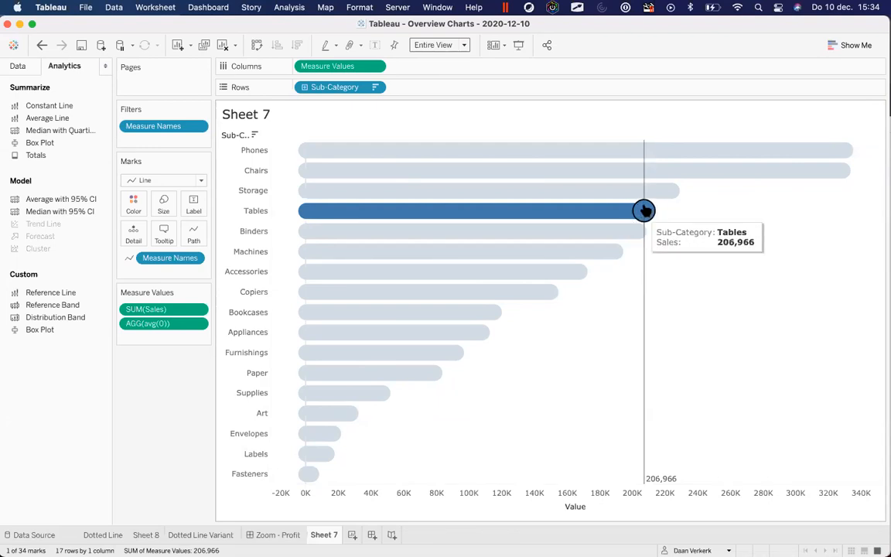
pyautogui.click(713, 314)
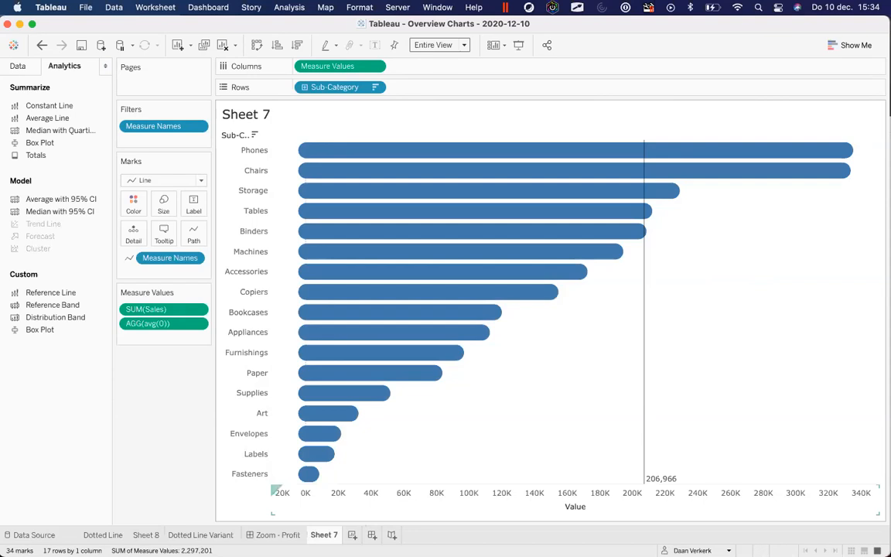
pyautogui.rightClick(633, 508)
pyautogui.click(699, 433)
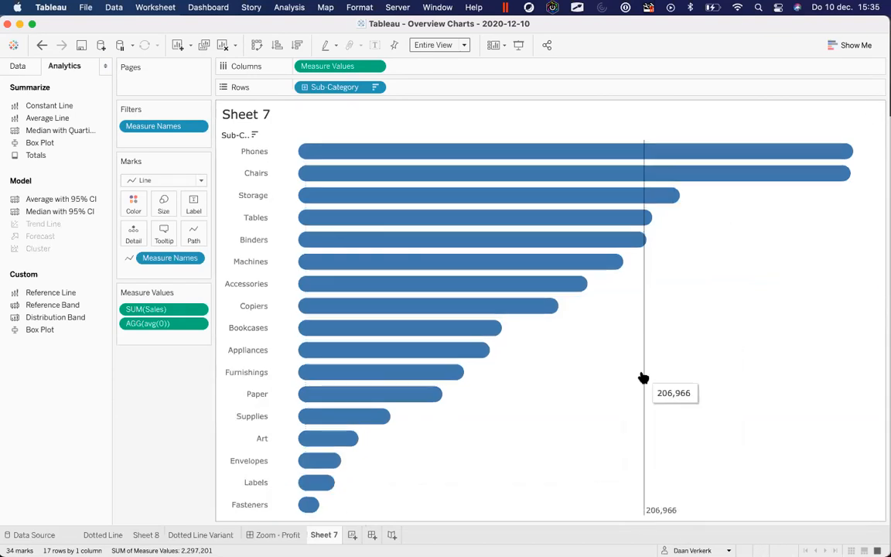
pyautogui.rightClick(644, 378)
pyautogui.click(669, 417)
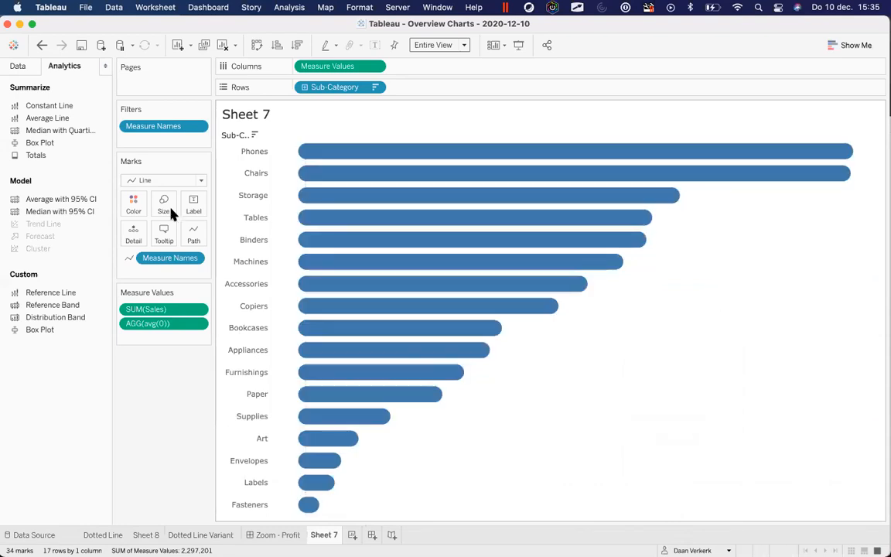
# Turn bar value labels back on at the line ends, toggling the start-of-line label
pyautogui.click(190, 205)
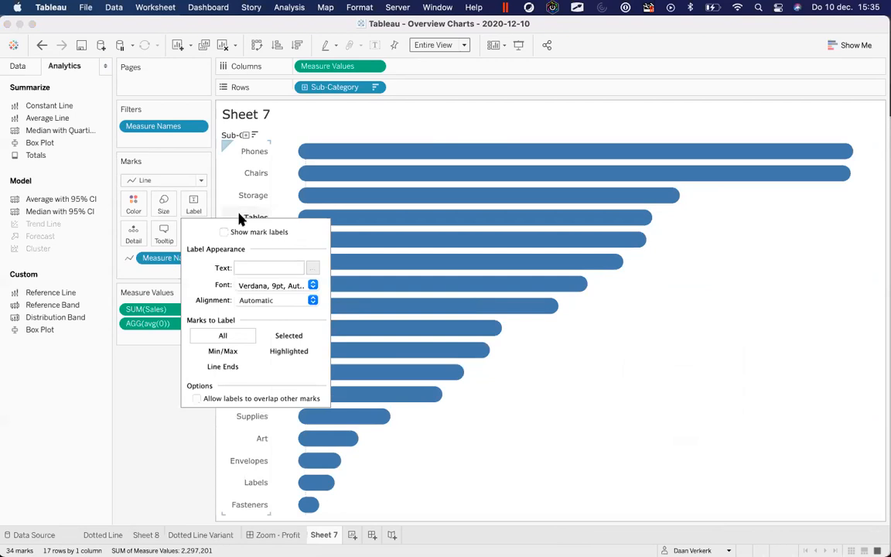
pyautogui.click(243, 232)
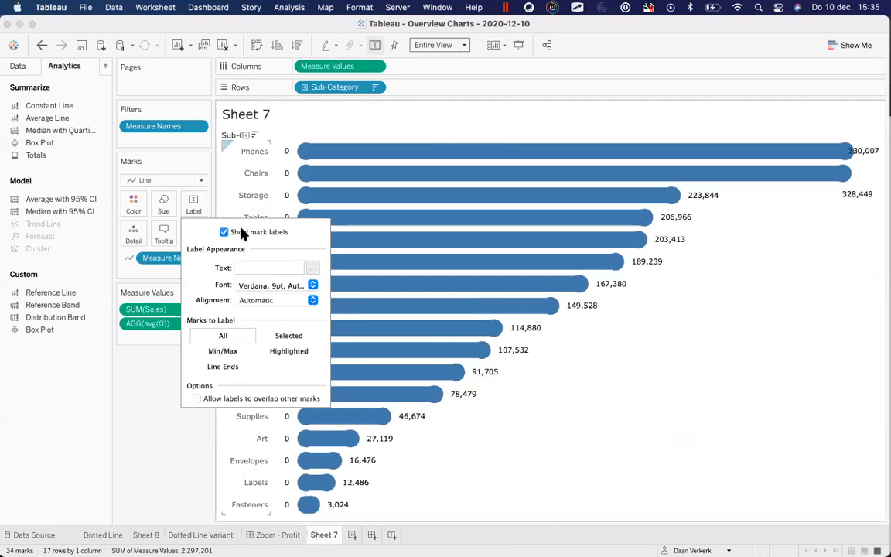
pyautogui.click(223, 367)
pyautogui.click(196, 411)
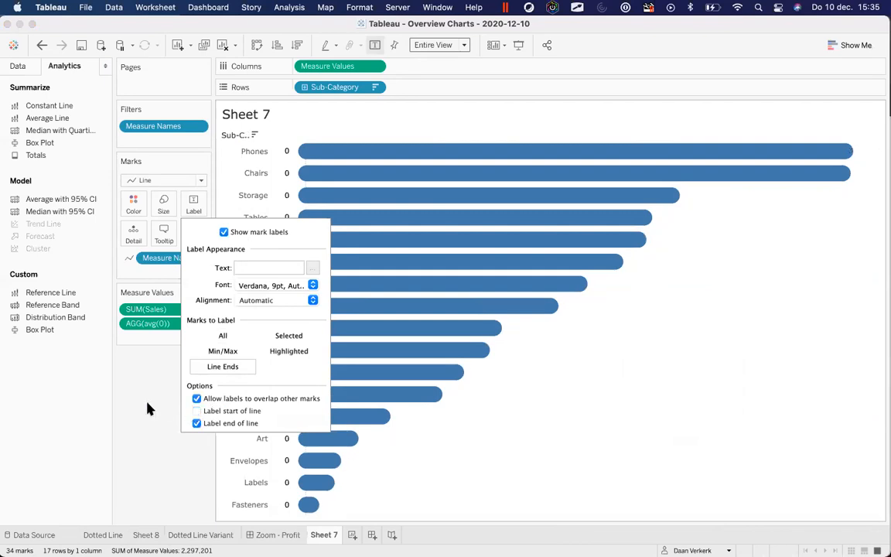
pyautogui.click(197, 411)
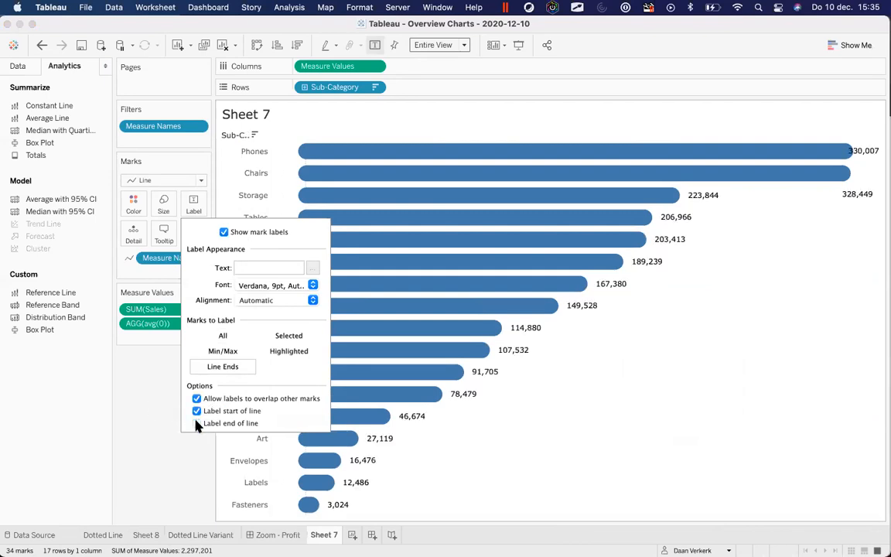
pyautogui.click(155, 420)
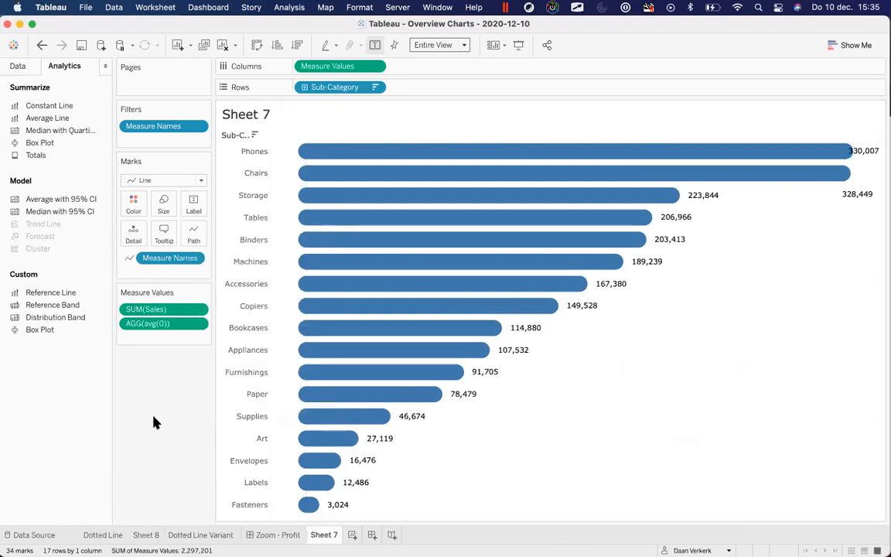
# Undo the labelling changes until the Value axis and 206,966 reference line return
pyautogui.click(194, 205)
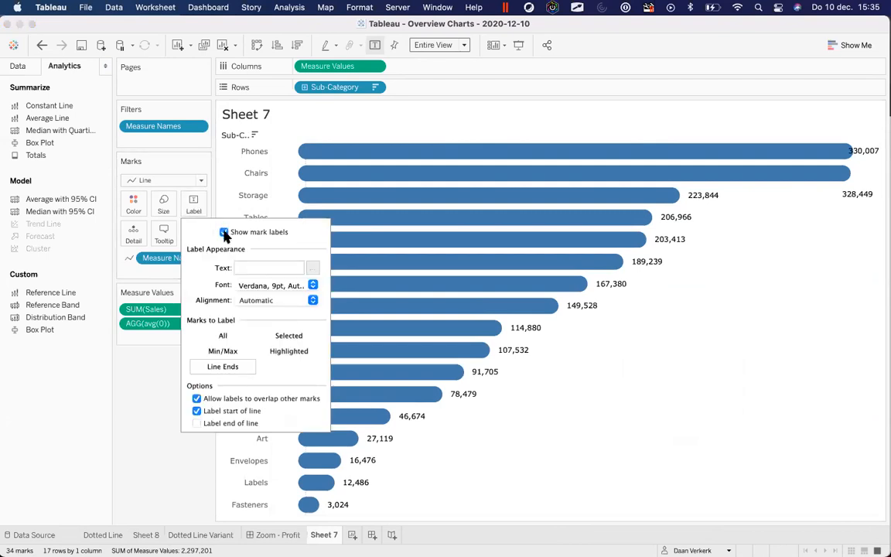
pyautogui.click(42, 45)
pyautogui.click(42, 45)
pyautogui.click(42, 45)
pyautogui.click(42, 45)
pyautogui.click(42, 44)
pyautogui.click(42, 45)
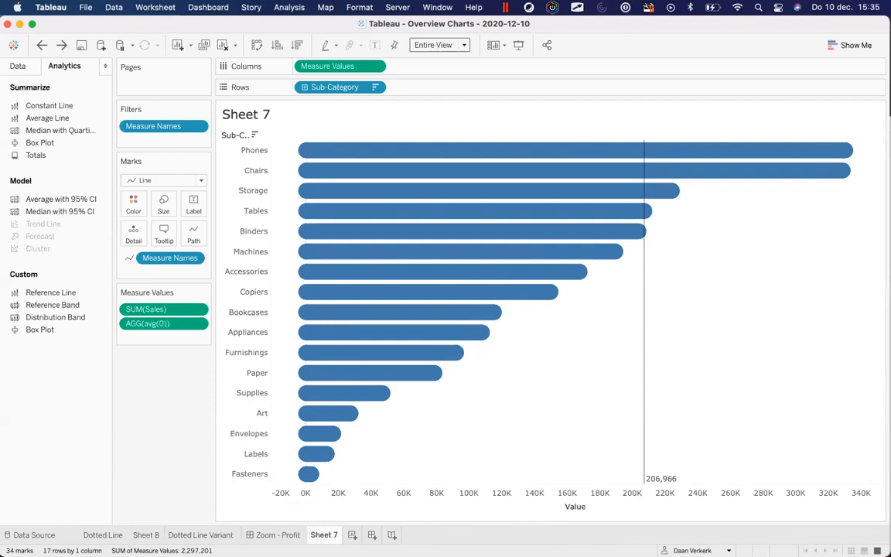
# Review the Profit Ratio formula SUM([Profit])/SUM([Sales]) and close it unchanged
pyautogui.click(24, 69)
pyautogui.scroll(-5, 59, 408)
pyautogui.click(57, 396)
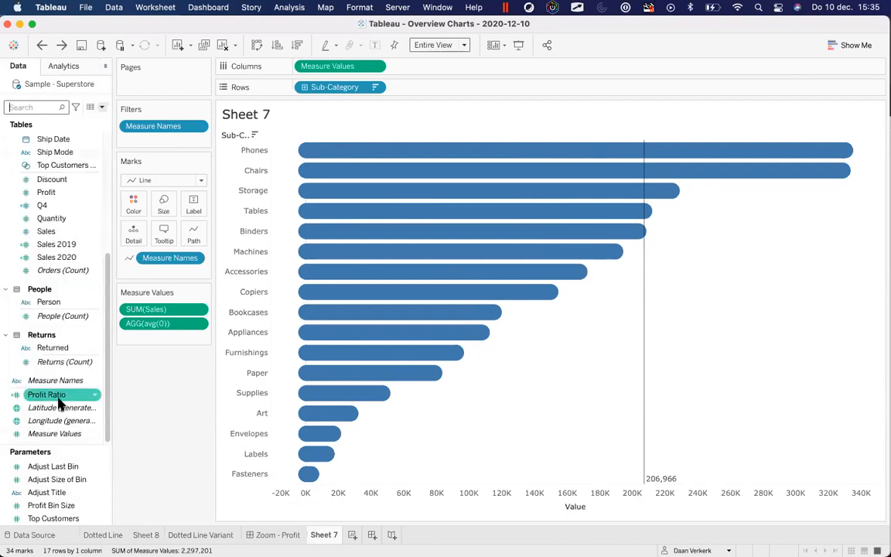
pyautogui.rightClick(58, 396)
pyautogui.click(78, 139)
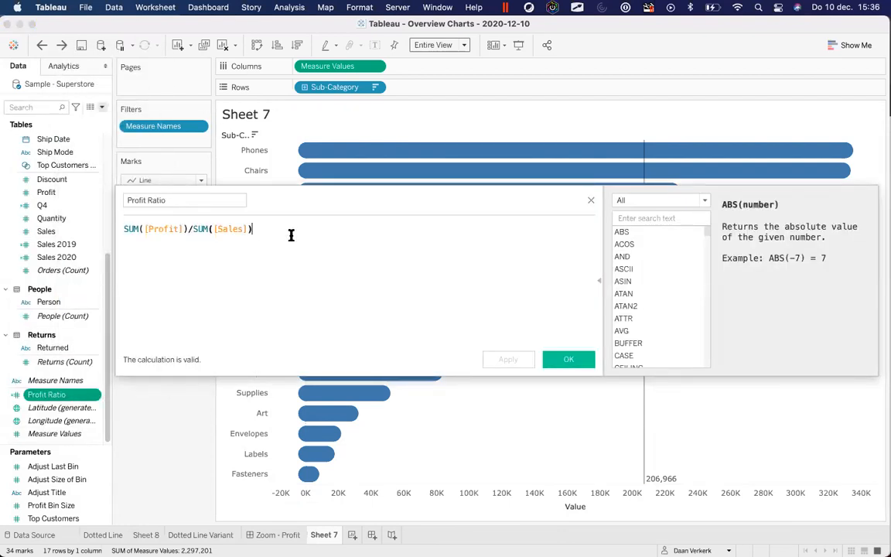
pyautogui.moveTo(291, 235); pyautogui.dragTo(93, 231)
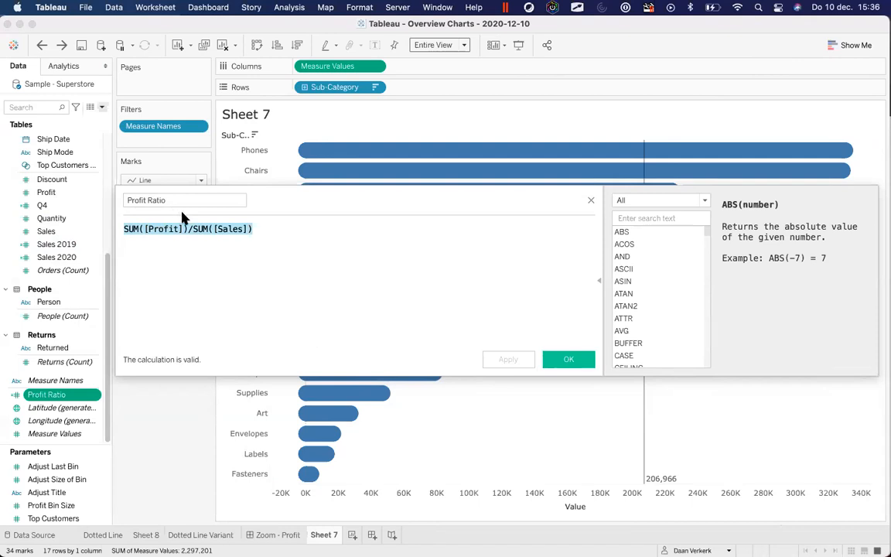
pyautogui.click(591, 200)
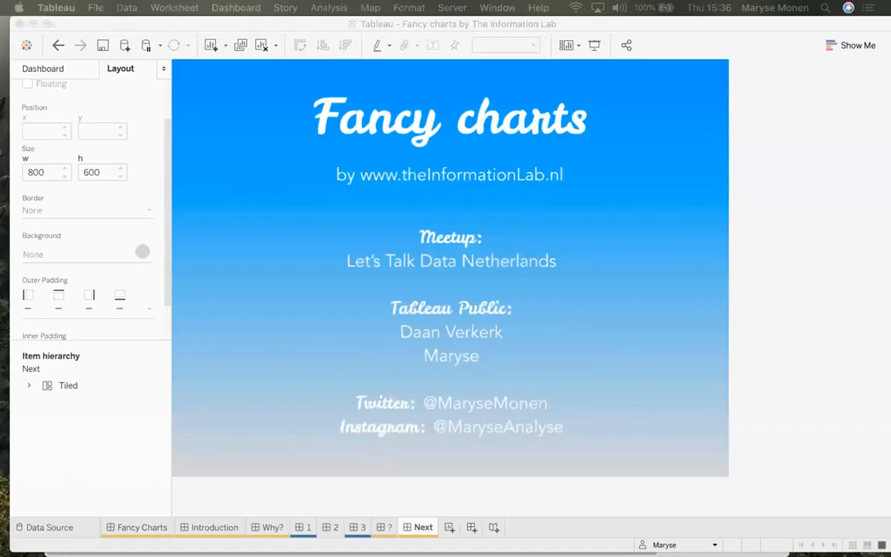
# Add blank Sheet 3, clear the Data pane search, and open the % parameter for editing
pyautogui.click(119, 444)
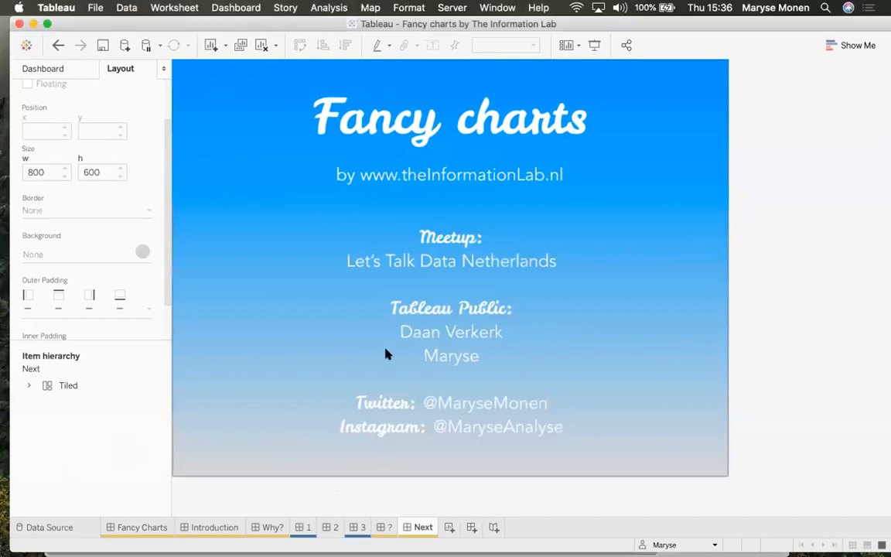
pyautogui.click(449, 527)
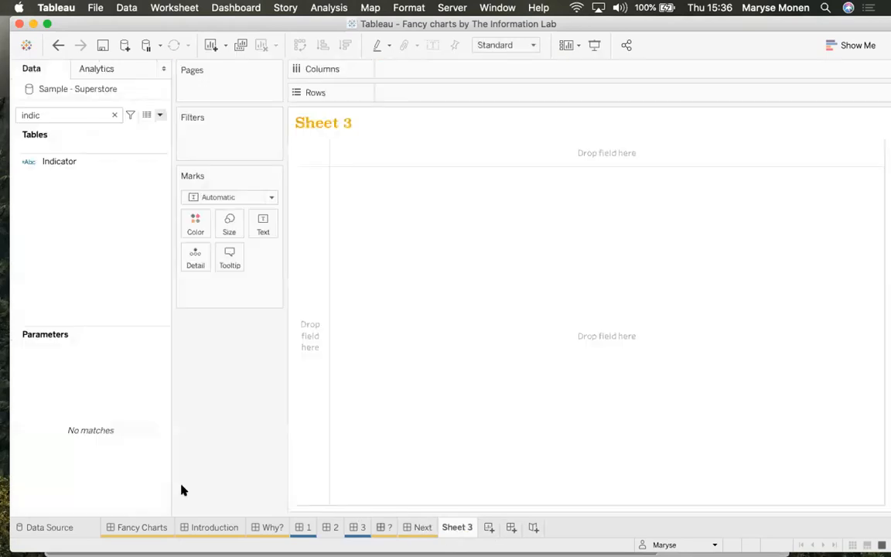
pyautogui.click(114, 114)
pyautogui.click(161, 425)
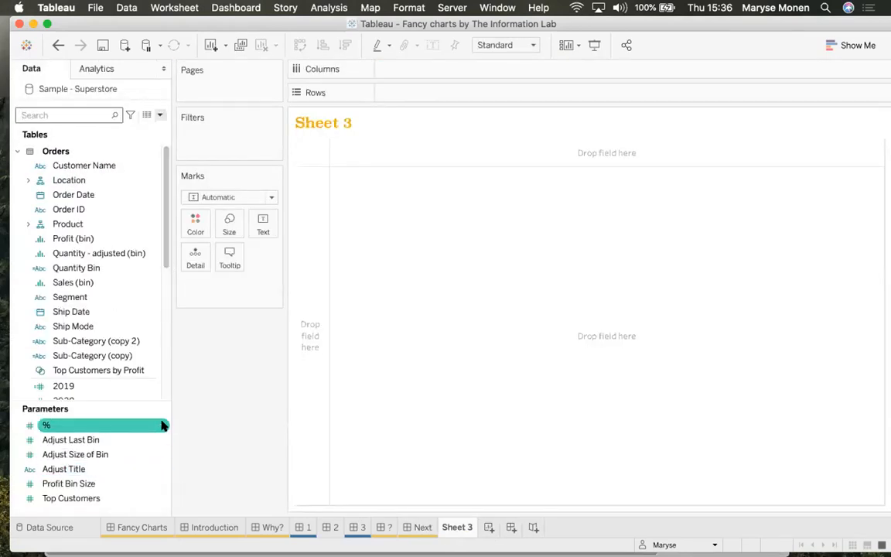
pyautogui.click(163, 426)
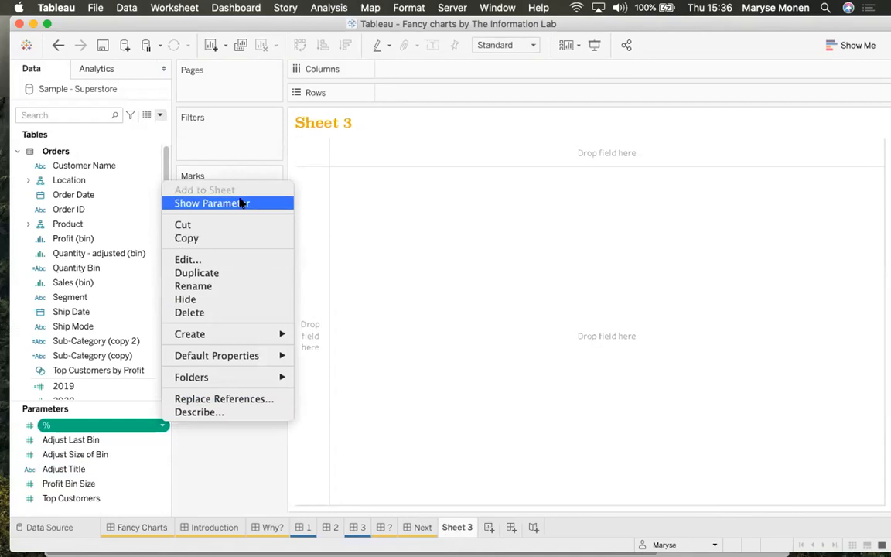
pyautogui.click(219, 260)
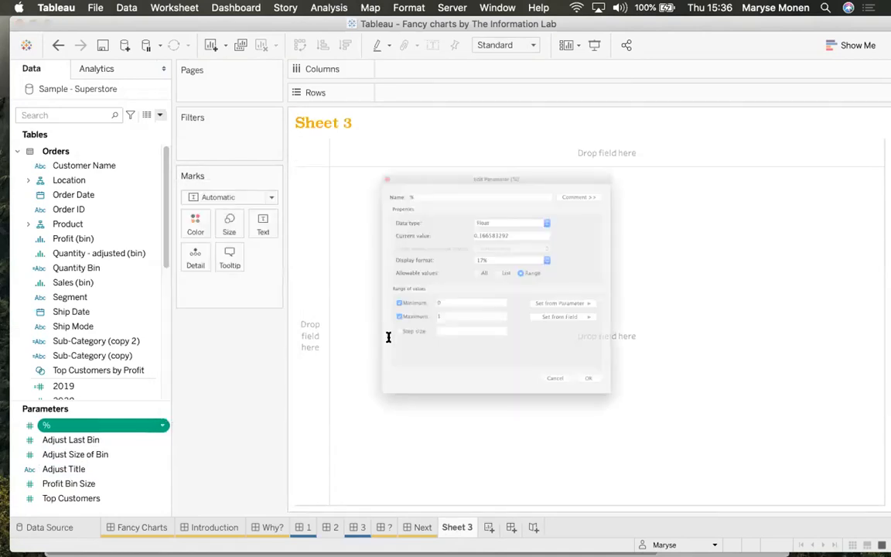
# Confirm the % parameter keeps a Float data type and Percentage display format
pyautogui.moveTo(336, 107); pyautogui.dragTo(312, 125)
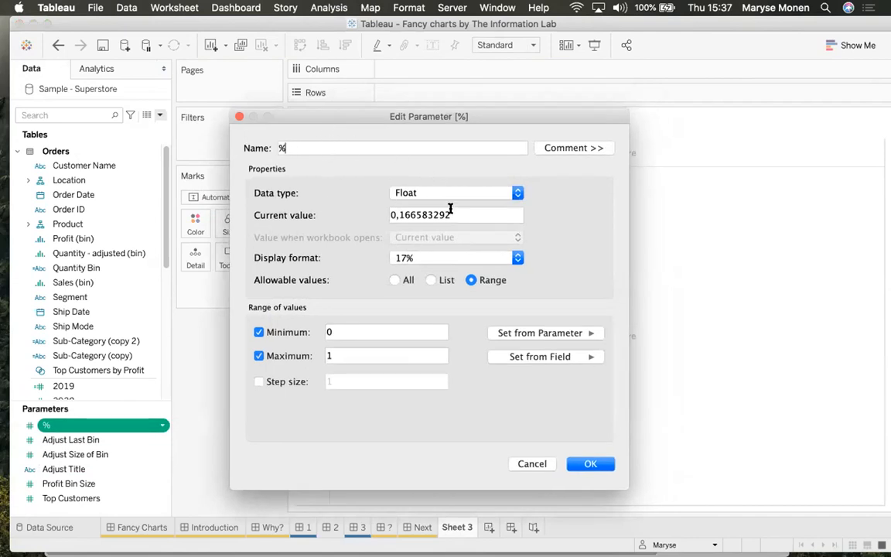
pyautogui.click(474, 192)
pyautogui.click(566, 193)
pyautogui.click(467, 214)
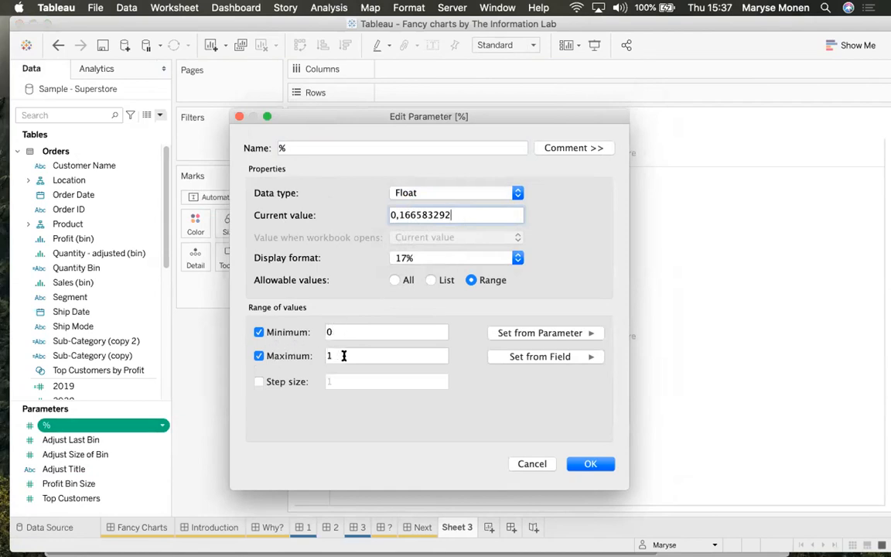
pyautogui.click(477, 258)
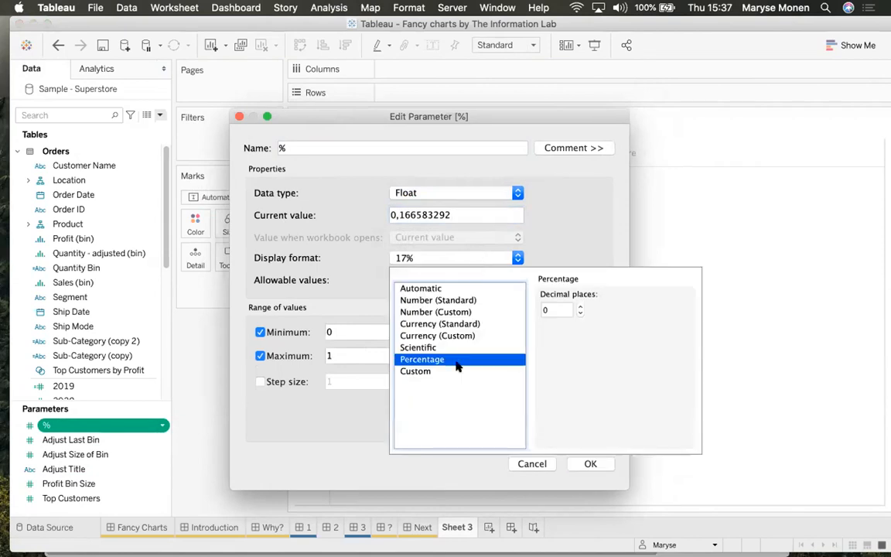
pyautogui.click(558, 310)
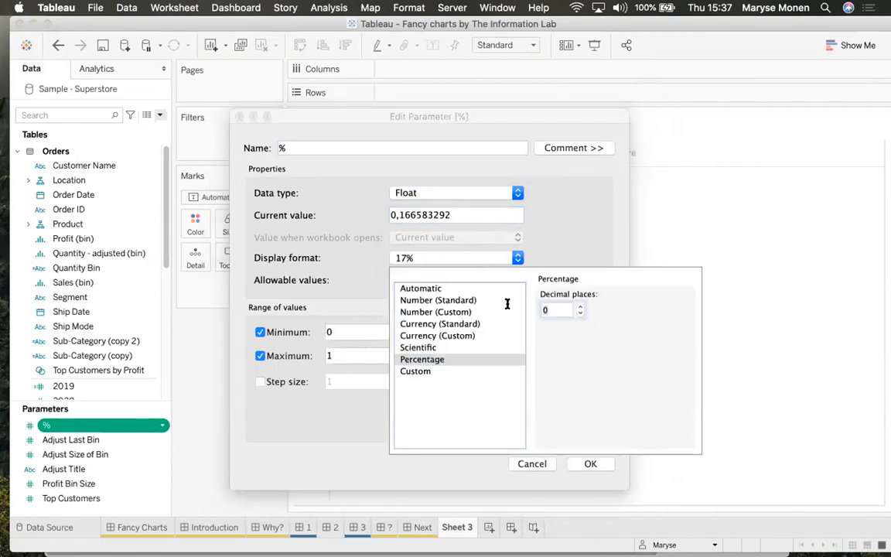
pyautogui.click(594, 239)
pyautogui.click(416, 257)
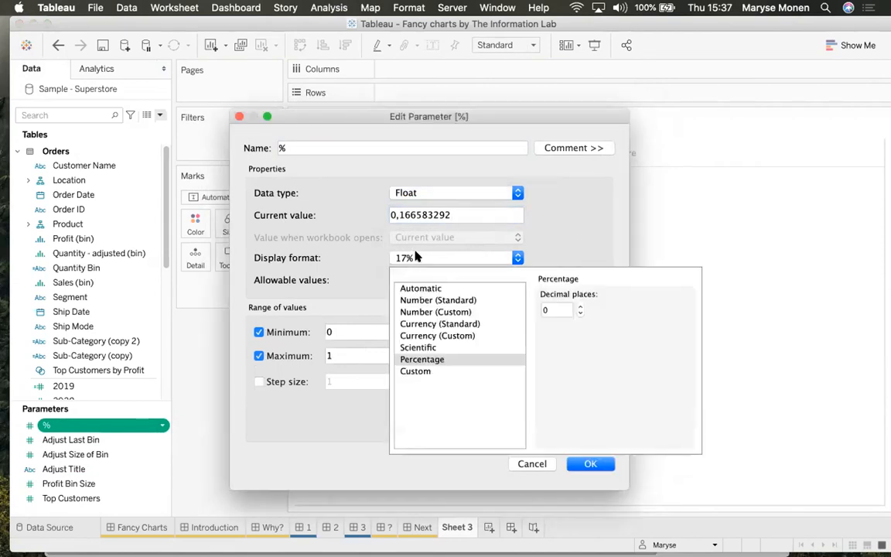
pyautogui.click(611, 225)
# Replace the current value 0,166583292 with 0,05 and save the parameter
pyautogui.moveTo(465, 211); pyautogui.dragTo(376, 211)
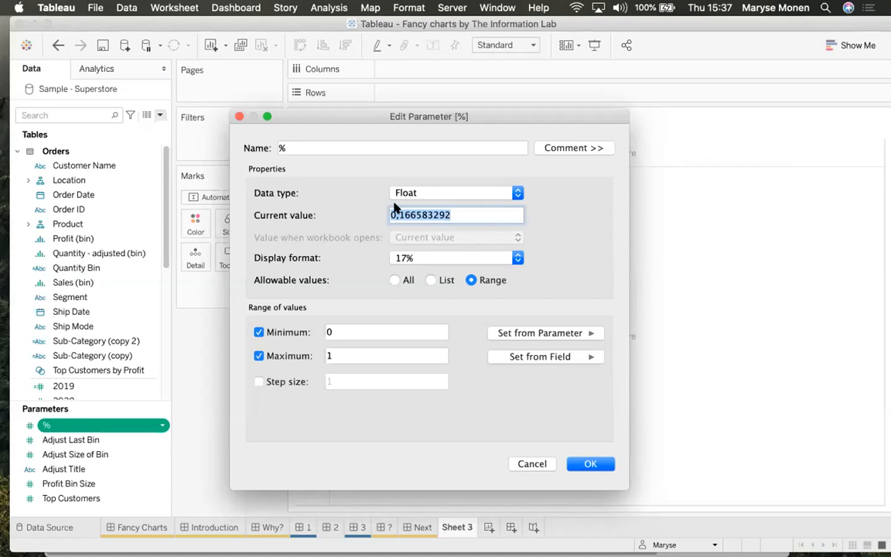
pyautogui.press('BackSpace')
pyautogui.write('0,05')
pyautogui.click(339, 146)
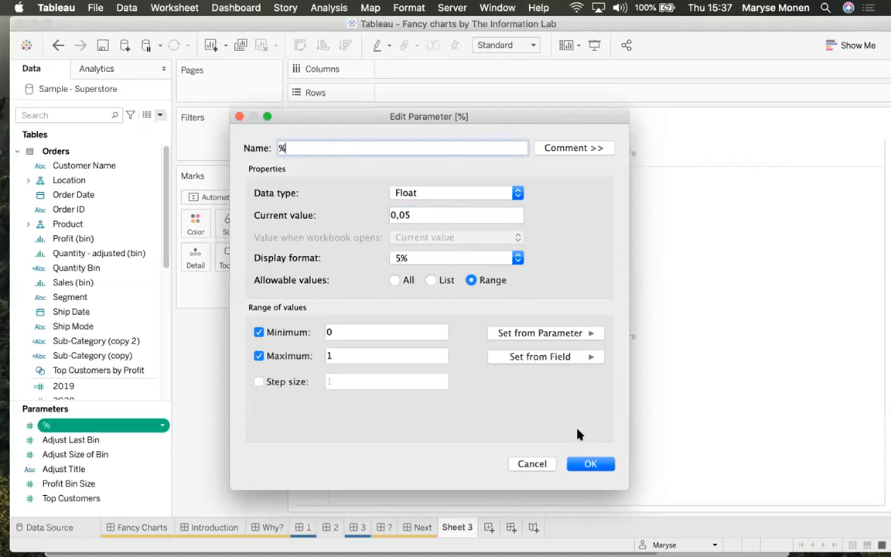
pyautogui.moveTo(420, 217); pyautogui.dragTo(338, 206)
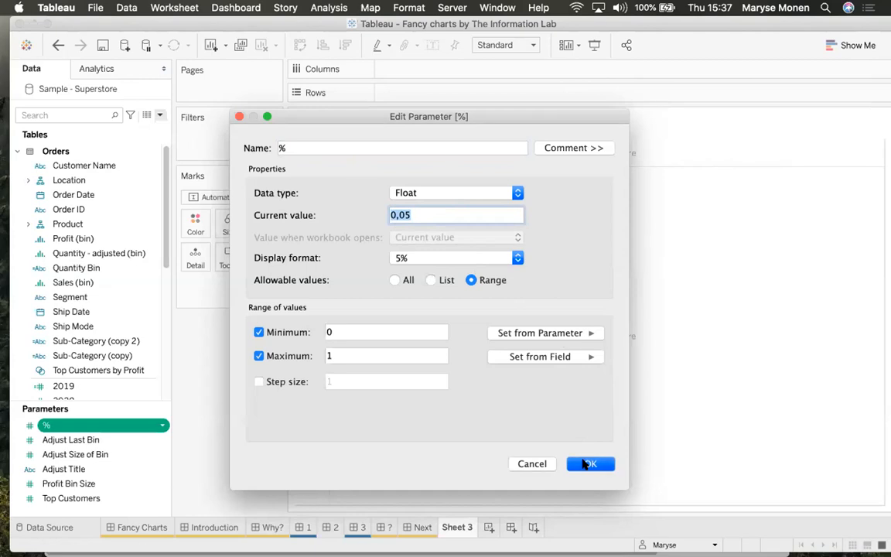
pyautogui.click(585, 464)
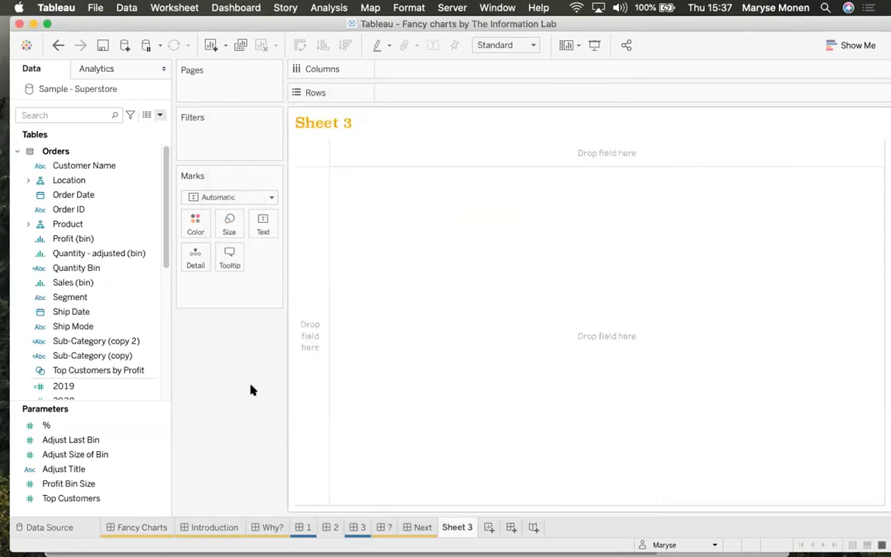
# Filter the Data pane by 'indi', inspect the Indicator formula's % reference, then return to the Next dashboard
pyautogui.click(37, 114)
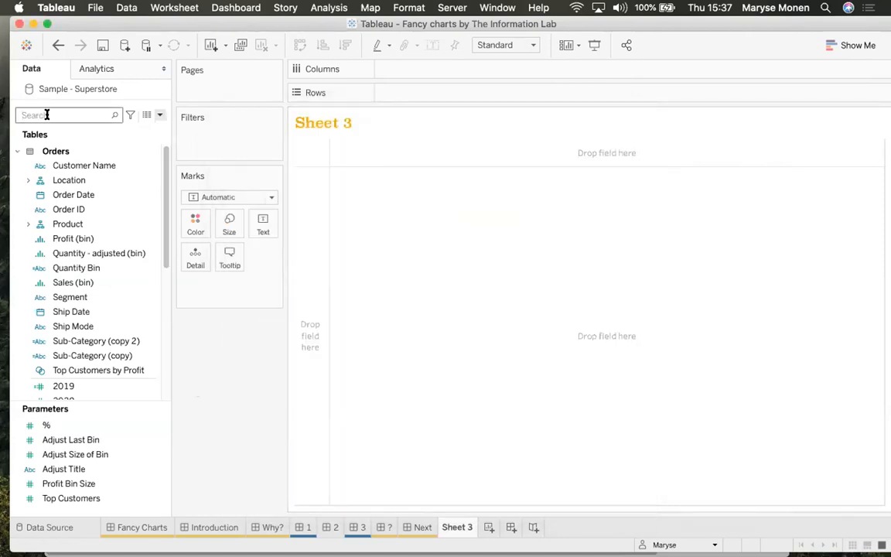
pyautogui.write('indi')
pyautogui.click(122, 161)
pyautogui.rightClick(161, 162)
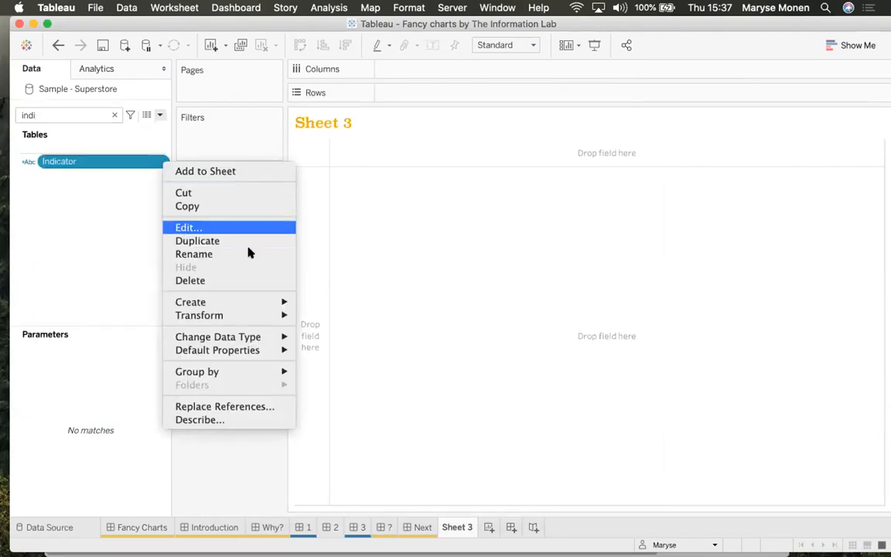
pyautogui.click(187, 228)
pyautogui.moveTo(308, 252); pyautogui.dragTo(326, 252)
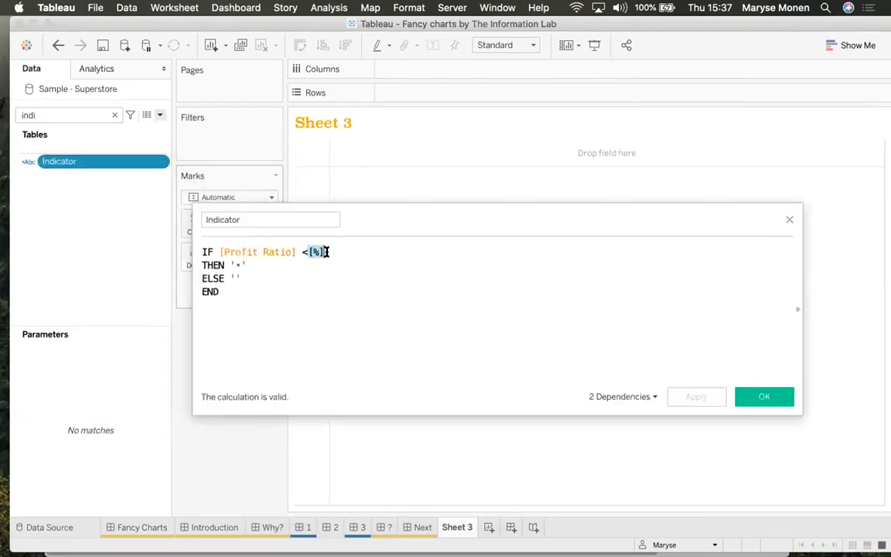
pyautogui.click(790, 221)
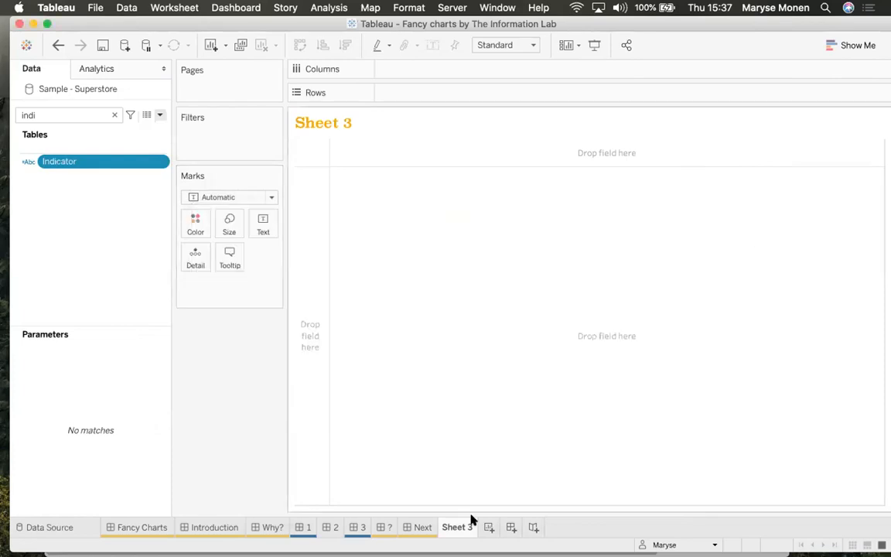
pyautogui.click(420, 528)
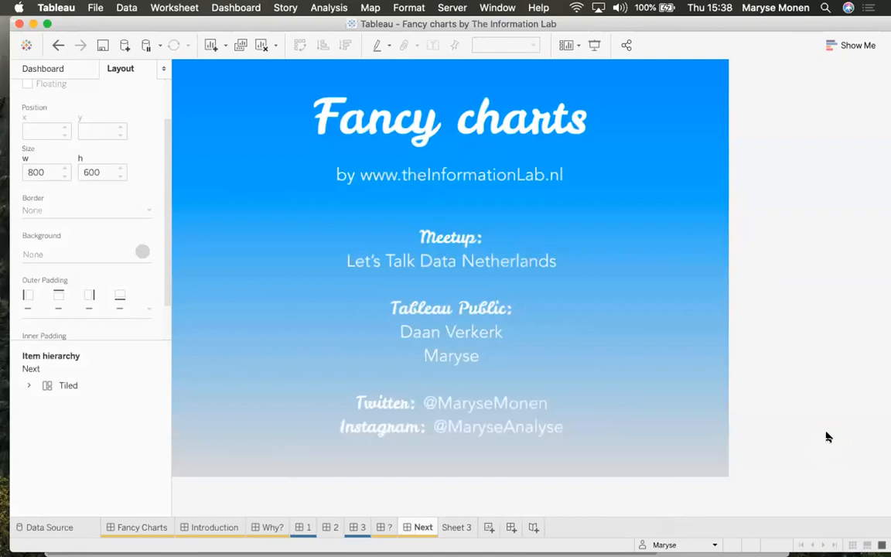